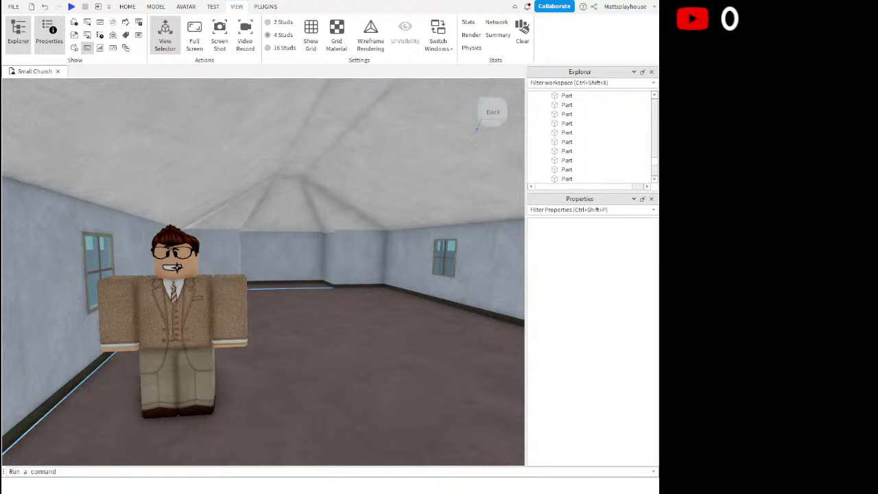
{"action": "left_click", "coordinate": [157, 7]}
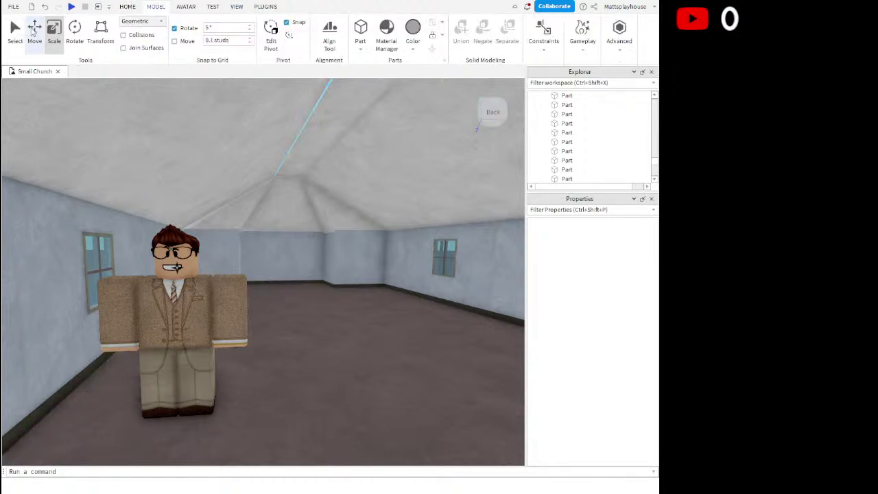
{"action": "scroll", "coordinate": [273, 256], "scroll_direction": "down", "scroll_amount": 5}
{"action": "scroll", "coordinate": [272, 257], "scroll_direction": "up", "scroll_amount": 6}
{"action": "right_click_drag", "start_coordinate": [273, 257], "coordinate": [323, 254]}
{"action": "scroll", "coordinate": [322, 254], "scroll_direction": "up", "scroll_amount": 1}
{"action": "left_click", "coordinate": [296, 219]}
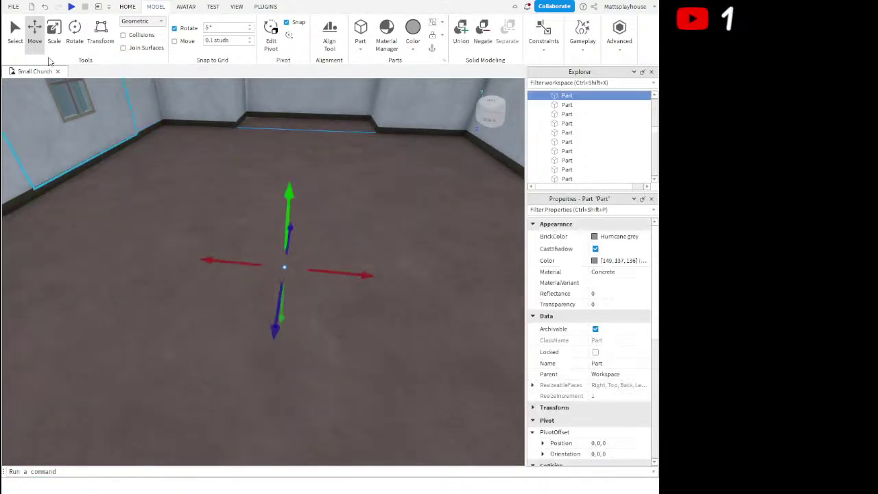
{"action": "left_click", "coordinate": [54, 33]}
{"action": "mouse_move", "coordinate": [271, 214]}
{"action": "right_mouse_down"}
{"action": "mouse_move", "coordinate": [259, 215]}
{"action": "mouse_move", "coordinate": [269, 221]}
{"action": "right_mouse_up"}
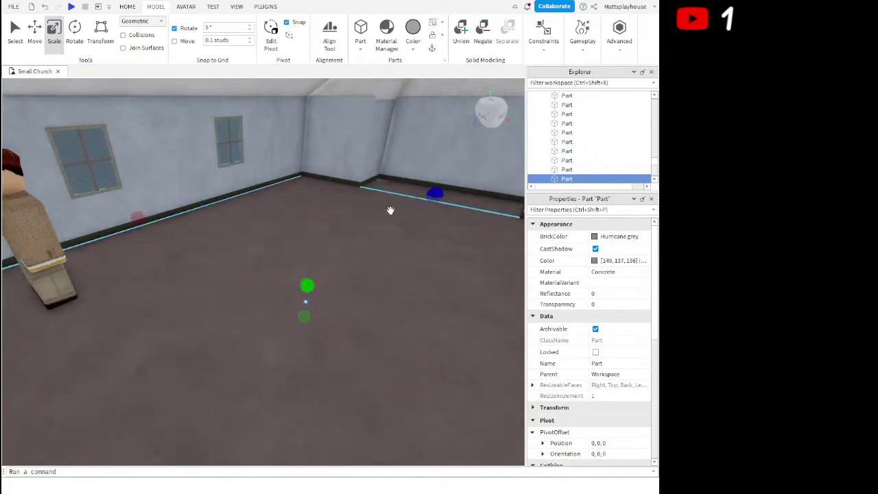
{"action": "left_click_drag", "start_coordinate": [433, 191], "coordinate": [402, 210]}
{"action": "right_click_drag", "start_coordinate": [403, 210], "coordinate": [403, 210]}
{"action": "left_click_drag", "start_coordinate": [403, 210], "coordinate": [405, 209]}
{"action": "right_click_drag", "start_coordinate": [403, 210], "coordinate": [404, 209]}
{"action": "left_click_drag", "start_coordinate": [404, 210], "coordinate": [386, 180]}
{"action": "right_click_drag", "start_coordinate": [386, 180], "coordinate": [386, 177]}
{"action": "key", "text": "w"}
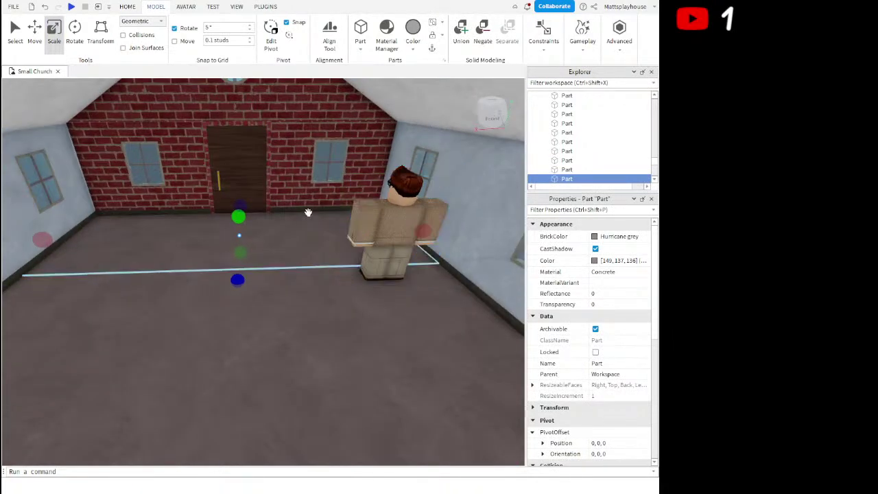
{"action": "key", "text": "a"}
{"action": "right_click_drag", "start_coordinate": [308, 205], "coordinate": [308, 208]}
{"action": "key", "text": "Delete"}
Duplicate the church floor part and give the copy the Bronze color and Wood material
{"action": "right_click_drag", "start_coordinate": [308, 267], "coordinate": [307, 271]}
{"action": "left_click", "coordinate": [254, 335]}
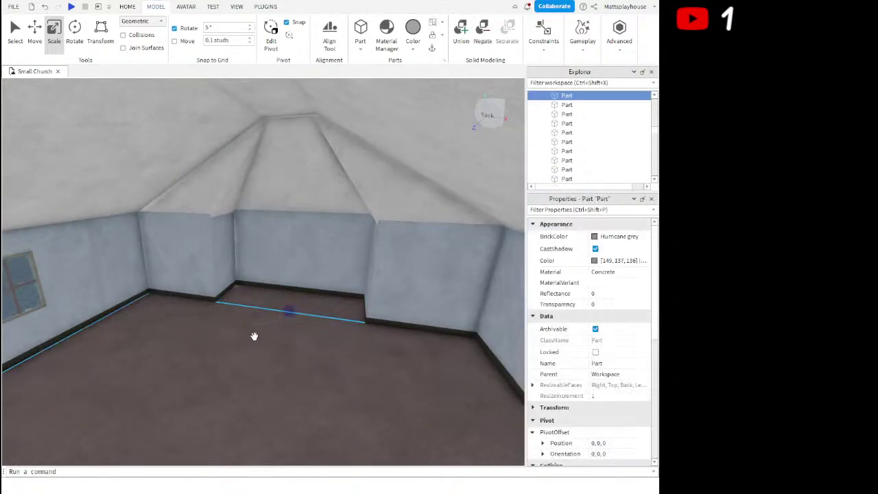
{"action": "left_click", "coordinate": [596, 238]}
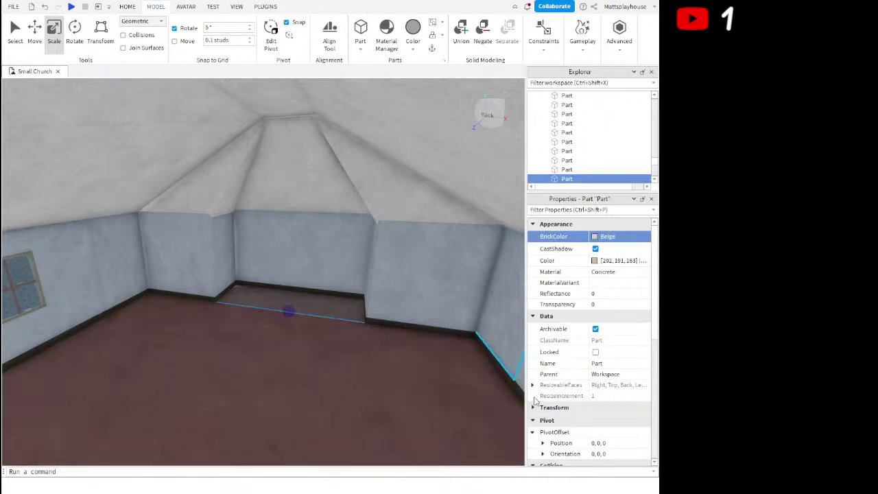
{"action": "left_click", "coordinate": [621, 273]}
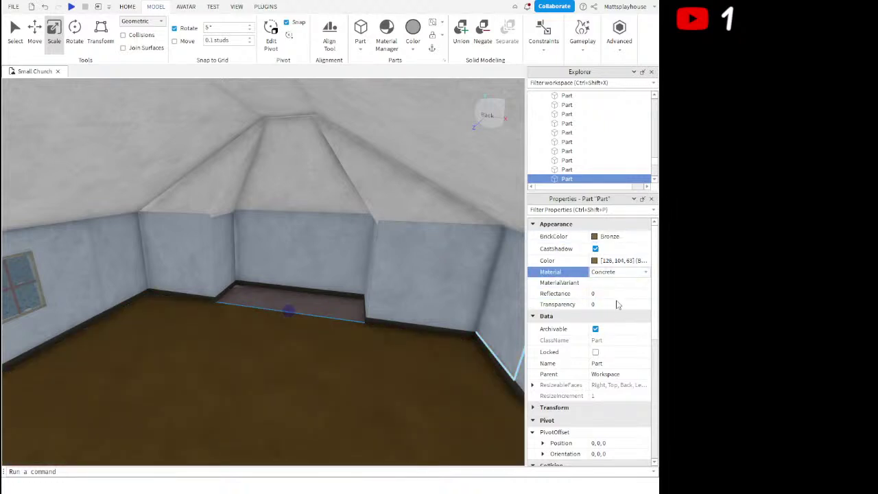
{"action": "left_click", "coordinate": [601, 350]}
Shrink the wooden floor copy to a strip along the rear wall, opposite the entrance door
{"action": "mouse_move", "coordinate": [360, 318]}
{"action": "right_mouse_down"}
{"action": "mouse_move", "coordinate": [347, 317]}
{"action": "mouse_move", "coordinate": [351, 325]}
{"action": "right_mouse_up"}
{"action": "right_click_drag", "start_coordinate": [162, 295], "coordinate": [134, 301]}
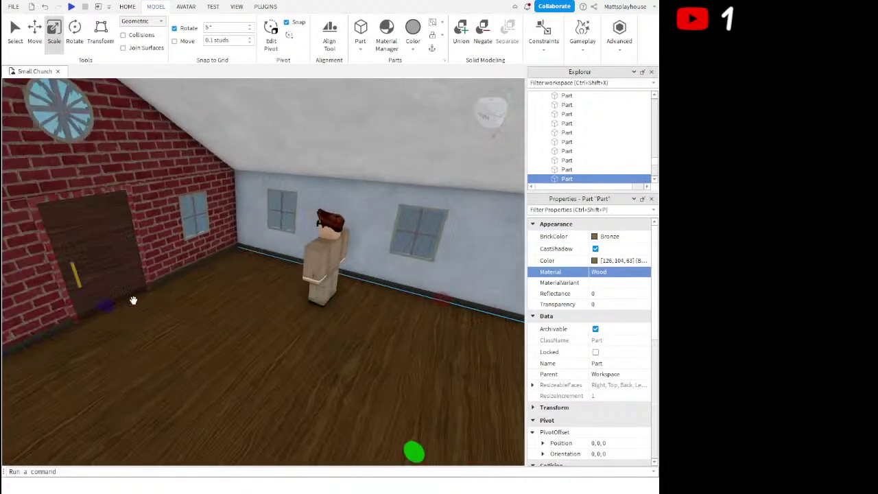
{"action": "left_click_drag", "start_coordinate": [109, 307], "coordinate": [190, 320]}
{"action": "right_click_drag", "start_coordinate": [202, 323], "coordinate": [190, 320]}
{"action": "mouse_move", "coordinate": [191, 320]}
{"action": "left_mouse_down"}
{"action": "mouse_move", "coordinate": [229, 298]}
{"action": "mouse_move", "coordinate": [199, 304]}
{"action": "left_mouse_up"}
{"action": "left_click_drag", "start_coordinate": [243, 378], "coordinate": [238, 382]}
{"action": "left_click_drag", "start_coordinate": [298, 360], "coordinate": [301, 326]}
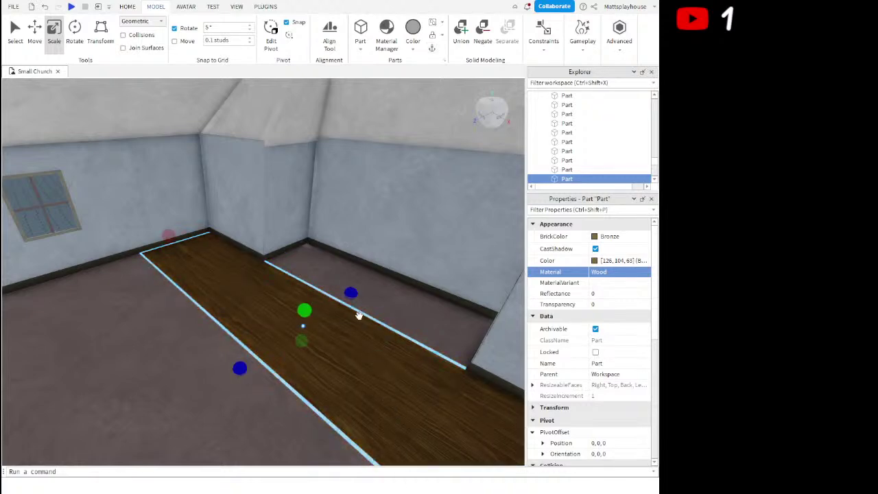
{"action": "left_click_drag", "start_coordinate": [348, 289], "coordinate": [296, 316]}
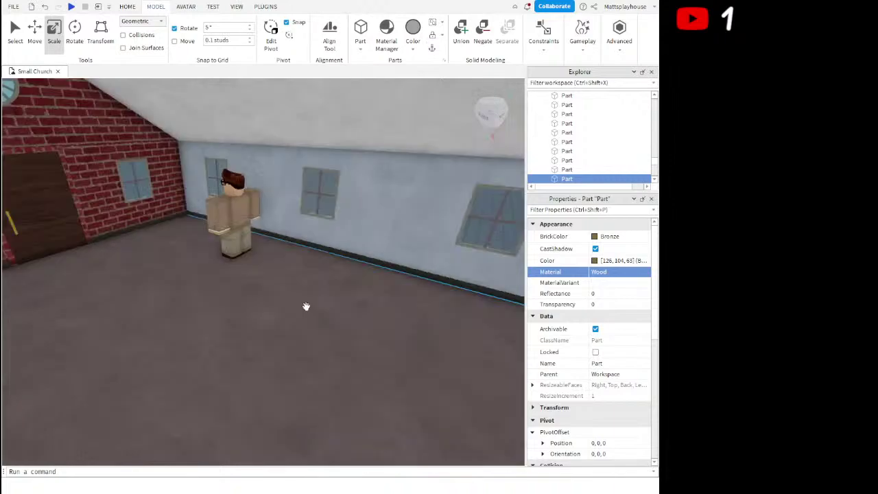
Move the character model to the wooden strip as a size reference
{"action": "left_click", "coordinate": [295, 206]}
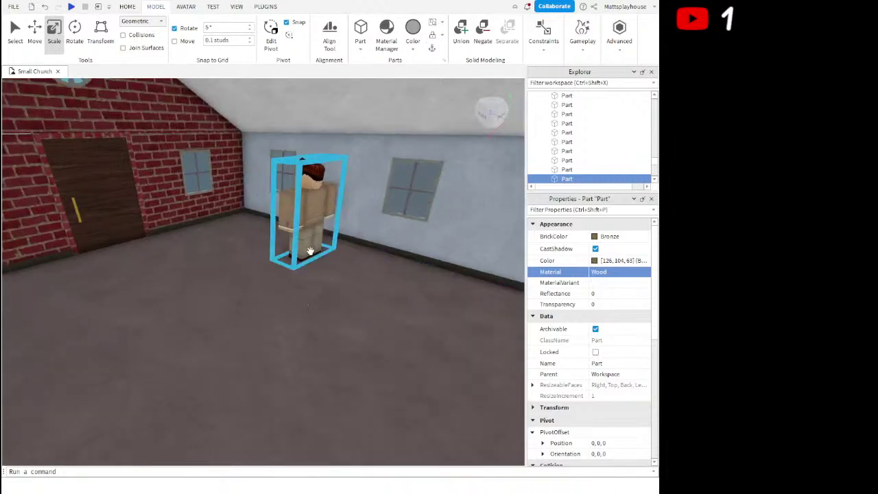
{"action": "left_click_drag", "start_coordinate": [341, 269], "coordinate": [251, 239]}
{"action": "right_click_drag", "start_coordinate": [275, 271], "coordinate": [292, 291]}
{"action": "scroll", "coordinate": [273, 307], "scroll_direction": "down", "scroll_amount": 2}
Thicken the wooden strip into a raised platform and align its back edge with the rear wall
{"action": "left_click", "coordinate": [291, 290]}
{"action": "key", "text": "d"}
{"action": "left_click_drag", "start_coordinate": [311, 292], "coordinate": [342, 282]}
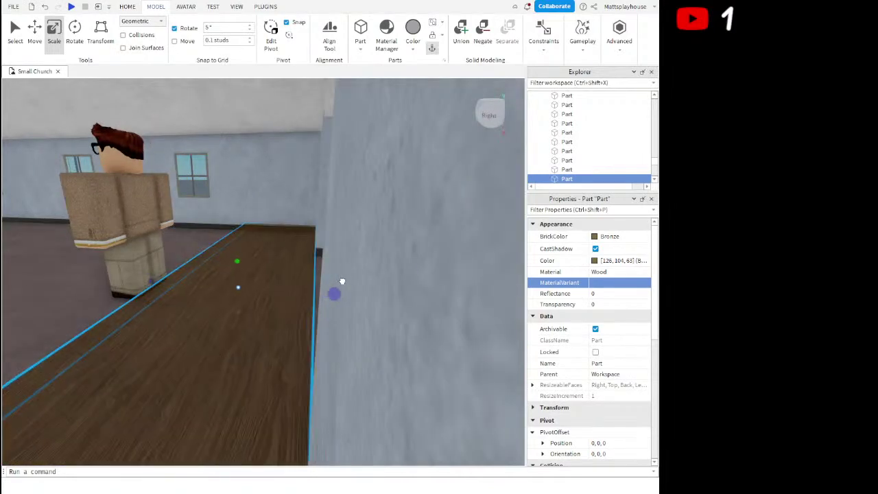
{"action": "scroll", "coordinate": [341, 281], "scroll_direction": "down", "scroll_amount": 5}
{"action": "right_click_drag", "start_coordinate": [340, 281], "coordinate": [366, 286]}
{"action": "scroll", "coordinate": [337, 280], "scroll_direction": "up", "scroll_amount": 3}
{"action": "scroll", "coordinate": [341, 281], "scroll_direction": "up", "scroll_amount": 3}
{"action": "right_click_drag", "start_coordinate": [308, 306], "coordinate": [293, 308]}
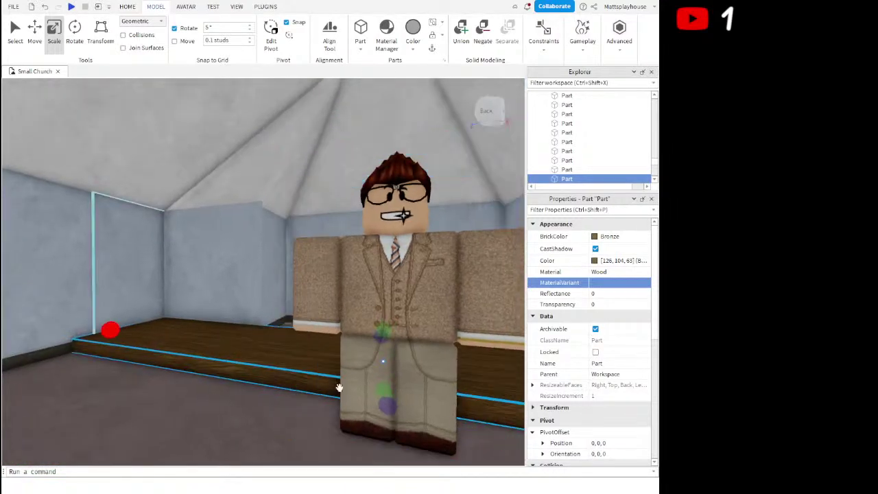
Duplicate the platform and trim the copy to a thin strip as wide as the alcove
{"action": "left_click_drag", "start_coordinate": [392, 405], "coordinate": [414, 324]}
{"action": "right_click_drag", "start_coordinate": [414, 324], "coordinate": [423, 326]}
{"action": "key", "text": "w"}
{"action": "left_click_drag", "start_coordinate": [98, 320], "coordinate": [206, 300]}
{"action": "key", "text": "s"}
{"action": "key", "text": "d"}
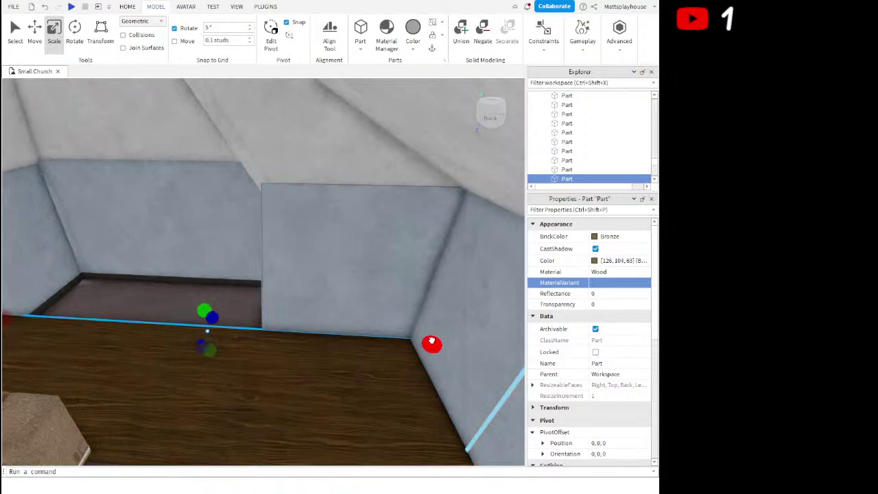
{"action": "left_click_drag", "start_coordinate": [432, 341], "coordinate": [382, 320]}
{"action": "key", "text": "w"}
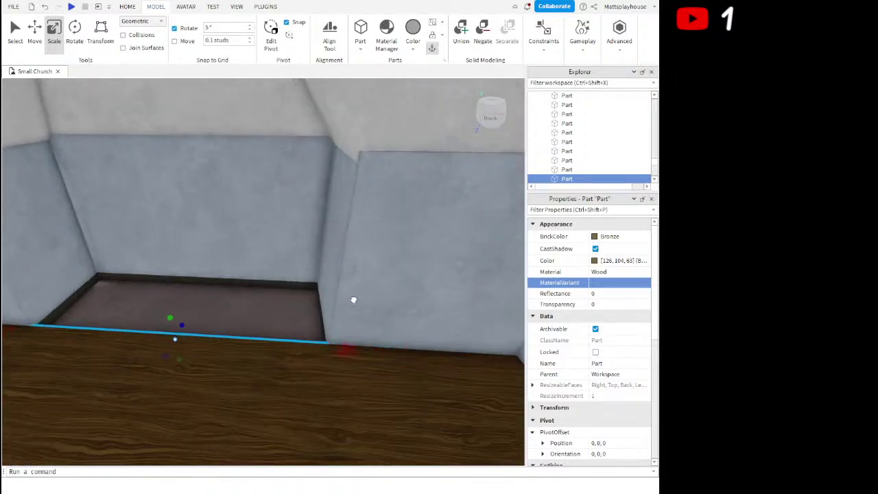
Extend the trimmed platform copy backward until it fills the alcove floor
{"action": "left_click_drag", "start_coordinate": [184, 321], "coordinate": [214, 282]}
{"action": "right_click_drag", "start_coordinate": [213, 282], "coordinate": [226, 278]}
{"action": "key", "text": "s"}
{"action": "left_click_drag", "start_coordinate": [226, 278], "coordinate": [245, 268]}
{"action": "key", "text": "d"}
{"action": "key", "text": "d"}
{"action": "right_click_drag", "start_coordinate": [245, 268], "coordinate": [242, 269]}
{"action": "key", "text": "s"}
Select the main wooden platform and extend its front edge slightly further into the room
{"action": "left_click", "coordinate": [389, 219]}
{"action": "right_click_drag", "start_coordinate": [389, 220], "coordinate": [381, 300]}
{"action": "key", "text": "w"}
{"action": "key", "text": "s"}
{"action": "key", "text": "s"}
{"action": "key", "text": "w"}
{"action": "key", "text": "s"}
{"action": "left_click", "coordinate": [304, 296]}
{"action": "right_click_drag", "start_coordinate": [304, 295], "coordinate": [328, 314]}
{"action": "key", "text": "w"}
{"action": "left_click_drag", "start_coordinate": [390, 372], "coordinate": [368, 371]}
{"action": "right_click_drag", "start_coordinate": [368, 371], "coordinate": [339, 376]}
{"action": "key", "text": "a"}
{"action": "key", "text": "d"}
{"action": "left_click_drag", "start_coordinate": [169, 379], "coordinate": [158, 383]}
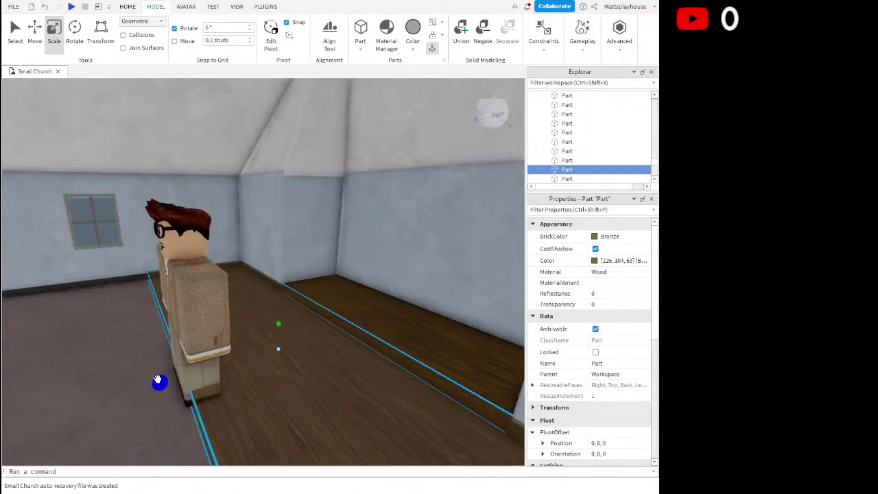
Examine the wooden platform and its fit against the walls from several sides of the church
{"action": "key", "text": "s"}
{"action": "right_click_drag", "start_coordinate": [263, 368], "coordinate": [347, 270]}
{"action": "left_click", "coordinate": [348, 272]}
{"action": "key", "text": "a"}
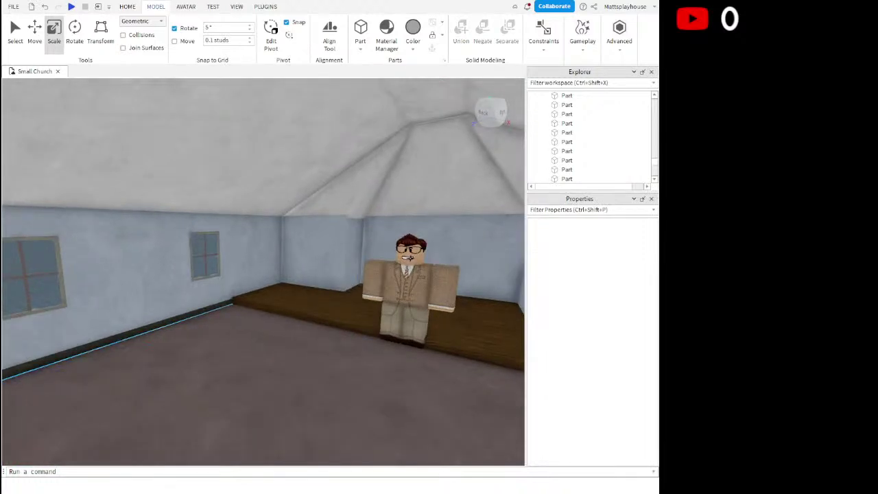
{"action": "key", "text": "s"}
{"action": "right_click_drag", "start_coordinate": [283, 307], "coordinate": [298, 284]}
{"action": "key", "text": "w"}
{"action": "left_click", "coordinate": [299, 276]}
{"action": "key", "text": "a"}
{"action": "key", "text": "w"}
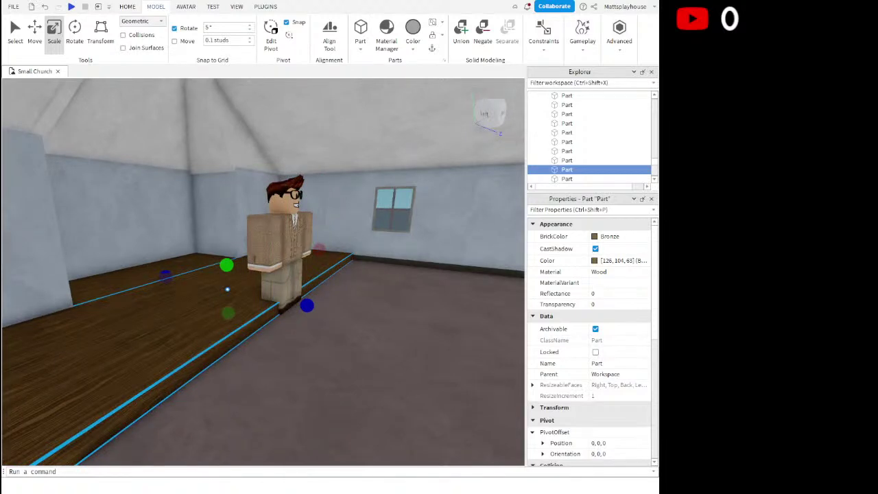
{"action": "right_click_drag", "start_coordinate": [392, 424], "coordinate": [391, 424]}
{"action": "key", "text": "w"}
{"action": "key", "text": "s"}
{"action": "key", "text": "w"}
{"action": "right_click_drag", "start_coordinate": [312, 149], "coordinate": [312, 149]}
{"action": "key", "text": "s"}
{"action": "left_click", "coordinate": [361, 32]}
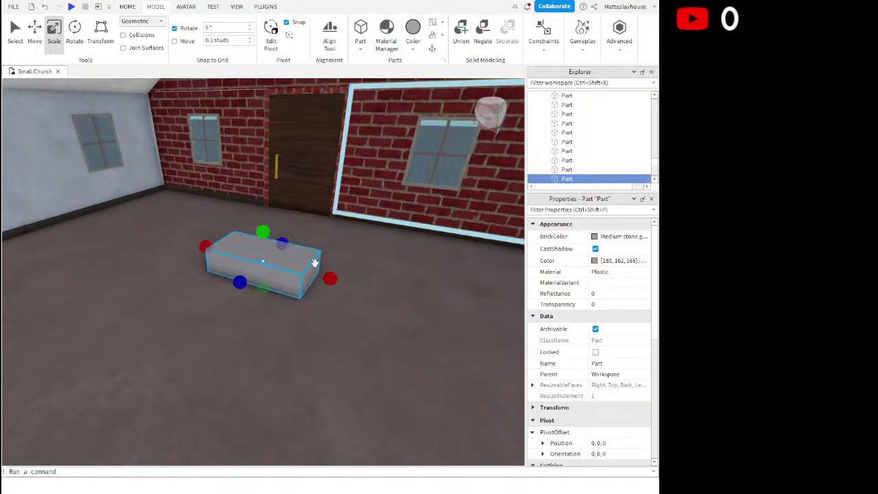
{"action": "right_click_drag", "start_coordinate": [270, 274], "coordinate": [268, 274]}
{"action": "key", "text": "s"}
{"action": "left_click_drag", "start_coordinate": [269, 274], "coordinate": [116, 229]}
{"action": "scroll", "coordinate": [226, 307], "scroll_direction": "up", "scroll_amount": 1}
{"action": "scroll", "coordinate": [116, 228], "scroll_direction": "up", "scroll_amount": 1}
{"action": "right_click_drag", "start_coordinate": [116, 228], "coordinate": [118, 237]}
{"action": "scroll", "coordinate": [118, 237], "scroll_direction": "down", "scroll_amount": 1}
{"action": "key", "text": "Delete"}
Duplicate the main platform and set the copy's color to a lighter brown, 148, 122, 74
{"action": "left_click", "coordinate": [302, 247]}
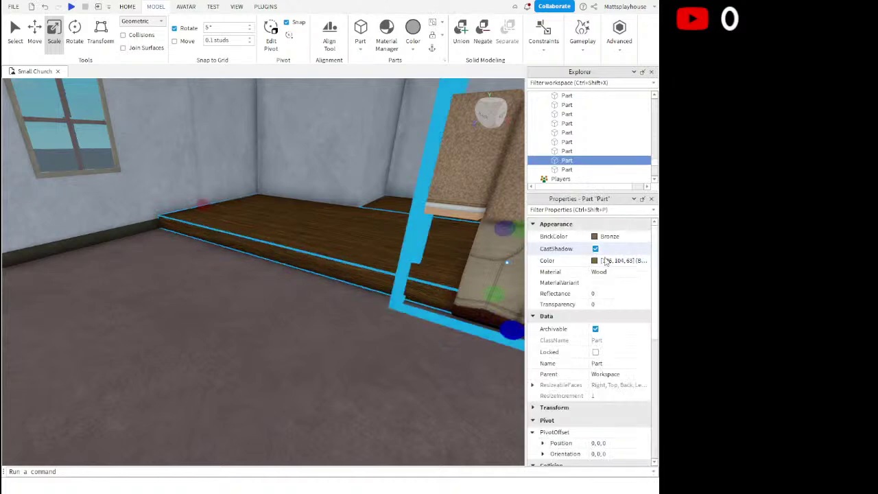
{"action": "left_click", "coordinate": [595, 261]}
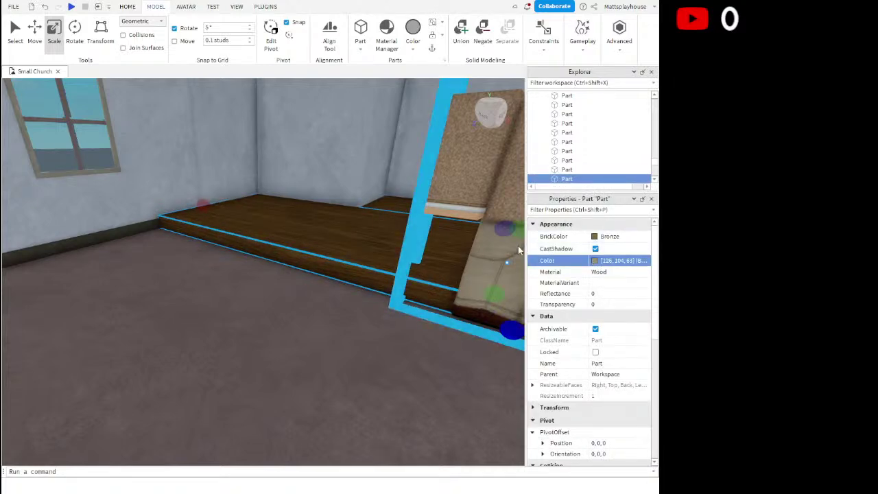
{"action": "left_click", "coordinate": [449, 198]}
{"action": "left_click", "coordinate": [393, 312]}
{"action": "right_click_drag", "start_coordinate": [341, 278], "coordinate": [327, 279]}
{"action": "scroll", "coordinate": [327, 278], "scroll_direction": "down", "scroll_amount": 3}
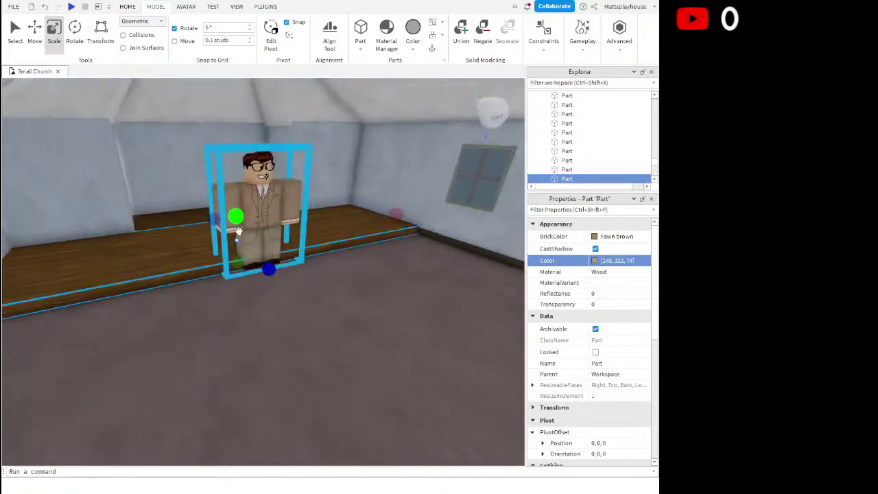
Anchor the lighter copy and shrink it to a small square block at the platform's front corner by the wall
{"action": "left_click", "coordinate": [433, 49]}
{"action": "key", "text": "a"}
{"action": "left_click_drag", "start_coordinate": [397, 214], "coordinate": [161, 257]}
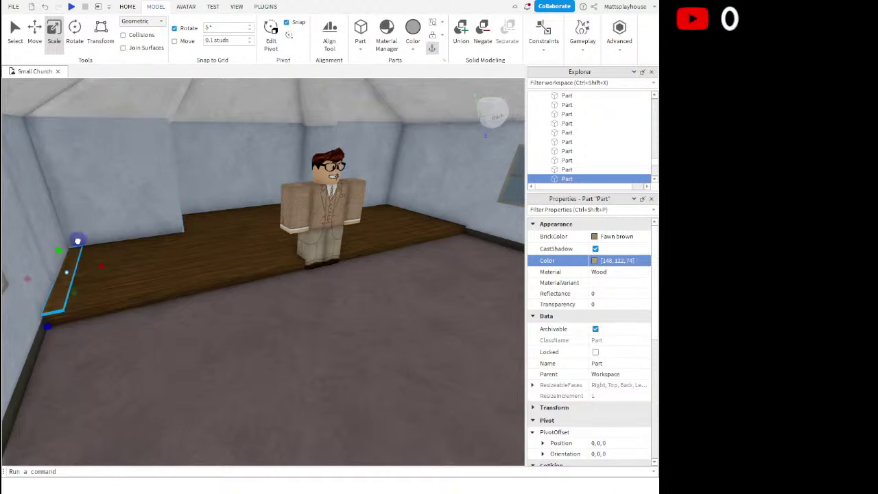
{"action": "left_click_drag", "start_coordinate": [79, 238], "coordinate": [79, 239]}
{"action": "right_click_drag", "start_coordinate": [78, 238], "coordinate": [78, 239]}
{"action": "left_click_drag", "start_coordinate": [91, 224], "coordinate": [92, 223]}
{"action": "right_click_drag", "start_coordinate": [131, 228], "coordinate": [131, 222]}
Stretch the corner block upward into a post standing on the platform
{"action": "left_click_drag", "start_coordinate": [239, 273], "coordinate": [241, 231]}
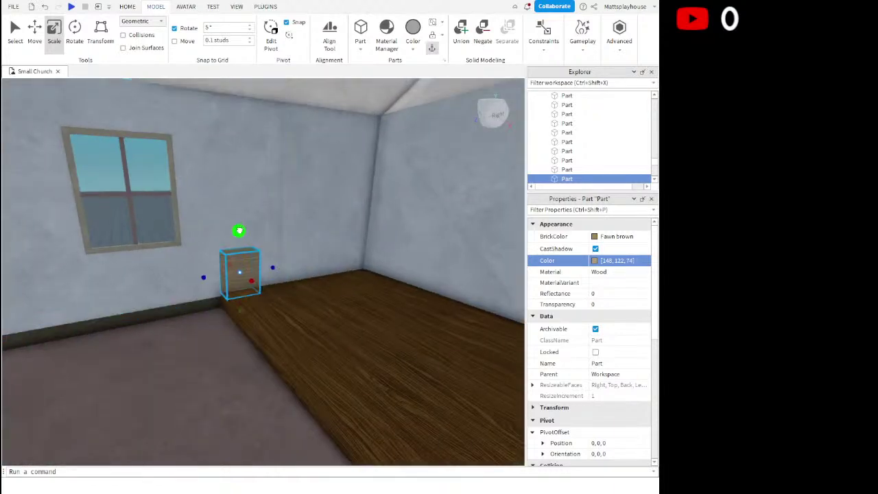
{"action": "left_click_drag", "start_coordinate": [206, 277], "coordinate": [206, 277]}
{"action": "left_click_drag", "start_coordinate": [243, 232], "coordinate": [254, 203]}
Move the character model next to the corner post for a height comparison
{"action": "right_click_drag", "start_coordinate": [255, 204], "coordinate": [256, 204]}
{"action": "key", "text": "s"}
{"action": "key", "text": "a"}
{"action": "left_click_drag", "start_coordinate": [430, 333], "coordinate": [198, 359]}
{"action": "right_click_drag", "start_coordinate": [273, 331], "coordinate": [305, 310]}
{"action": "key", "text": "d"}
{"action": "key", "text": "w"}
Examine the corner post's proportions against the character and platform from several angles
{"action": "left_click", "coordinate": [277, 305]}
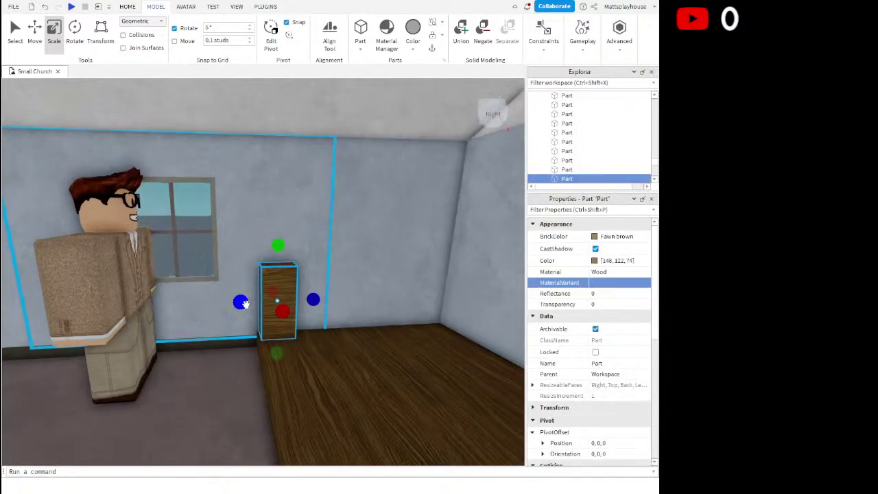
{"action": "right_click_drag", "start_coordinate": [247, 304], "coordinate": [265, 306]}
{"action": "key", "text": "a"}
{"action": "left_click", "coordinate": [293, 345]}
{"action": "right_click_drag", "start_coordinate": [294, 345], "coordinate": [306, 346]}
{"action": "key", "text": "a"}
{"action": "left_click_drag", "start_coordinate": [349, 354], "coordinate": [354, 361]}
{"action": "right_click_drag", "start_coordinate": [343, 357], "coordinate": [341, 349]}
{"action": "key", "text": "w"}
{"action": "left_click", "coordinate": [259, 290]}
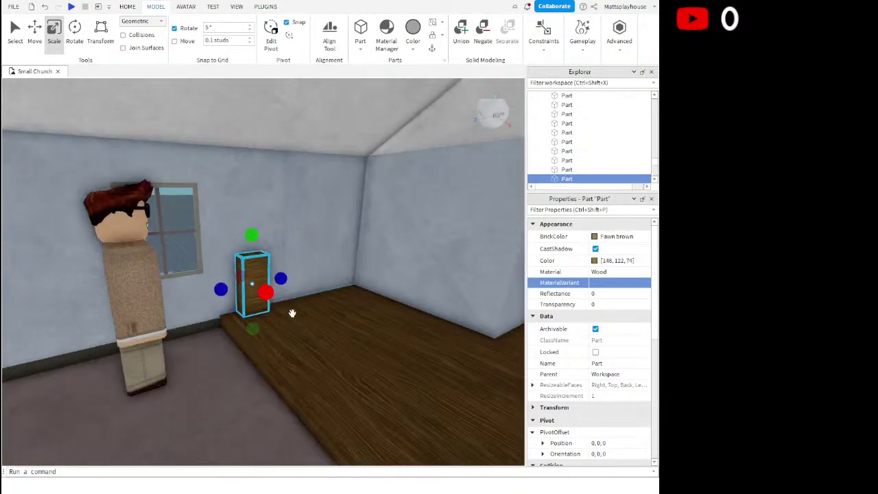
{"action": "right_click_drag", "start_coordinate": [291, 316], "coordinate": [298, 322]}
{"action": "left_click", "coordinate": [300, 324]}
{"action": "scroll", "coordinate": [409, 446], "scroll_direction": "down", "scroll_amount": 2}
{"action": "left_click_drag", "start_coordinate": [407, 446], "coordinate": [394, 459]}
{"action": "scroll", "coordinate": [275, 281], "scroll_direction": "up", "scroll_amount": 1}
{"action": "left_click", "coordinate": [231, 231]}
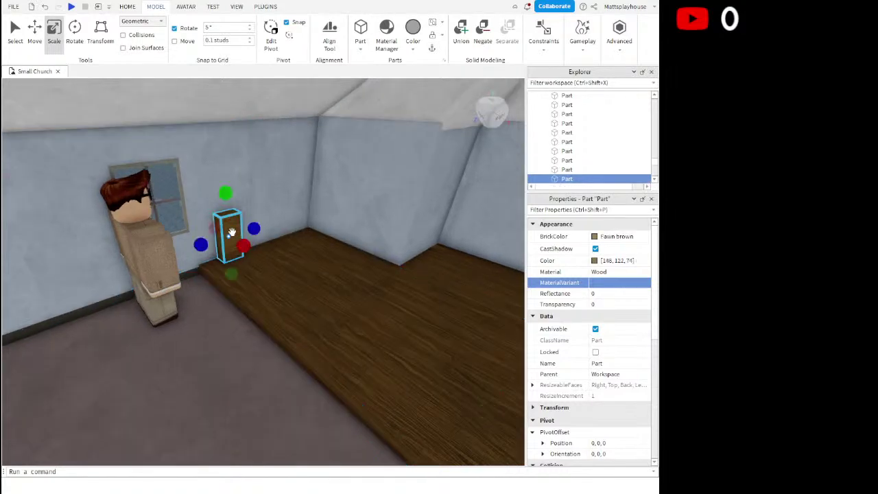
{"action": "right_click_drag", "start_coordinate": [255, 261], "coordinate": [272, 281]}
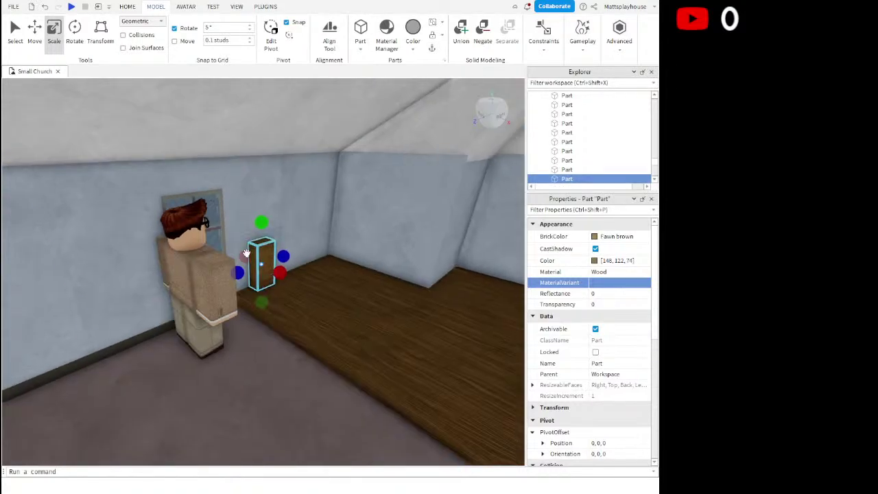
{"action": "key", "text": "ctrl+2"}
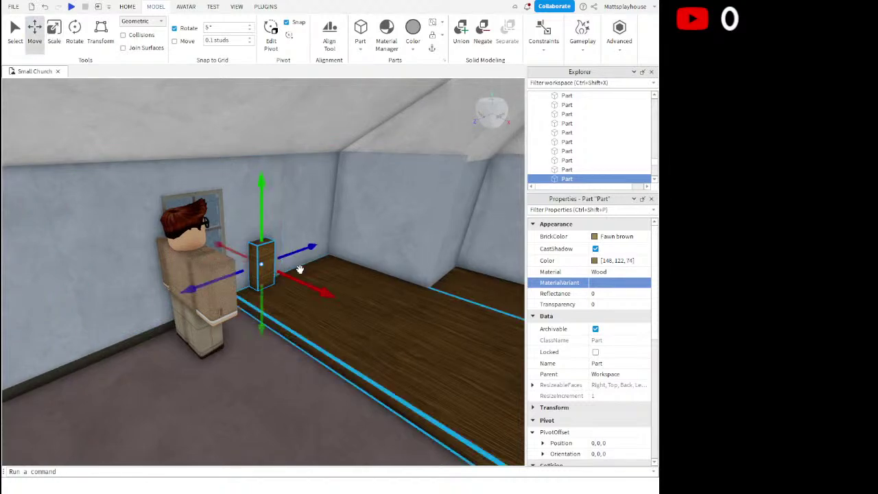
{"action": "key", "text": "ctrl+d"}
{"action": "right_click_drag", "start_coordinate": [293, 277], "coordinate": [294, 277]}
{"action": "left_click_drag", "start_coordinate": [293, 276], "coordinate": [296, 279]}
{"action": "right_click_drag", "start_coordinate": [295, 278], "coordinate": [296, 278]}
{"action": "key", "text": "Delete"}
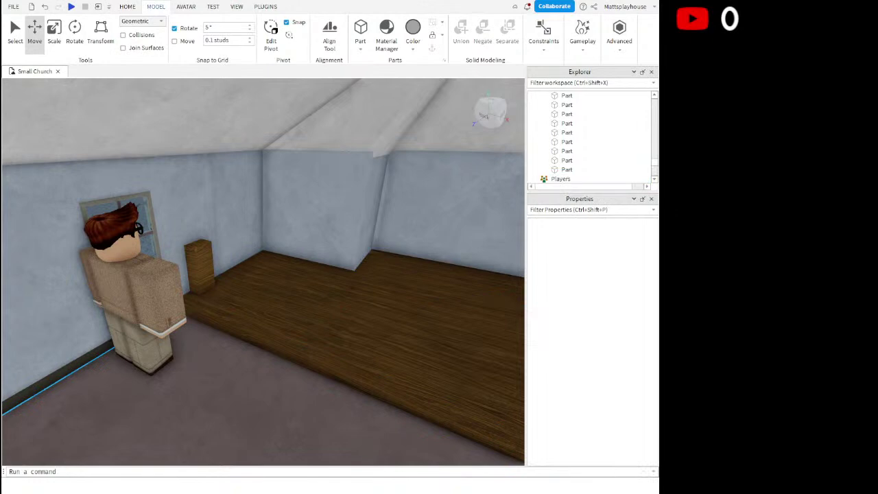
Select the wooden corner post and duplicate it in place for resizing
{"action": "right_click_drag", "start_coordinate": [302, 338], "coordinate": [300, 337]}
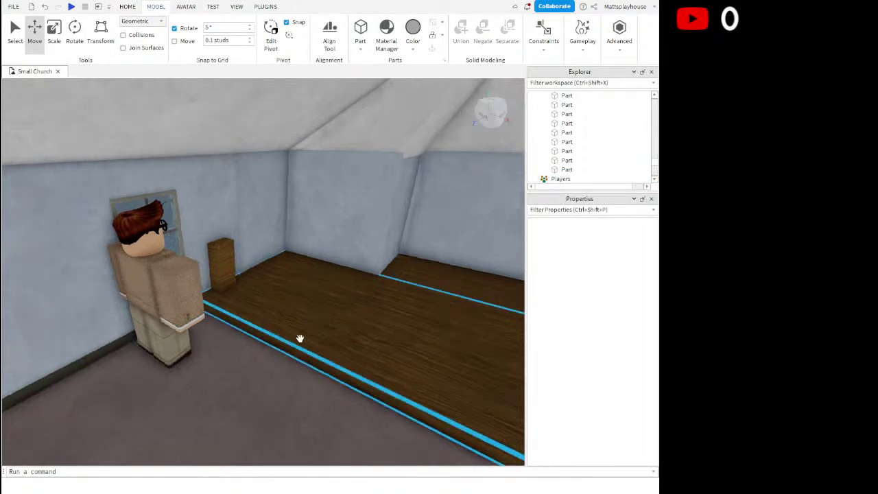
{"action": "scroll", "coordinate": [231, 280], "scroll_direction": "up", "scroll_amount": 4}
{"action": "left_click", "coordinate": [221, 288]}
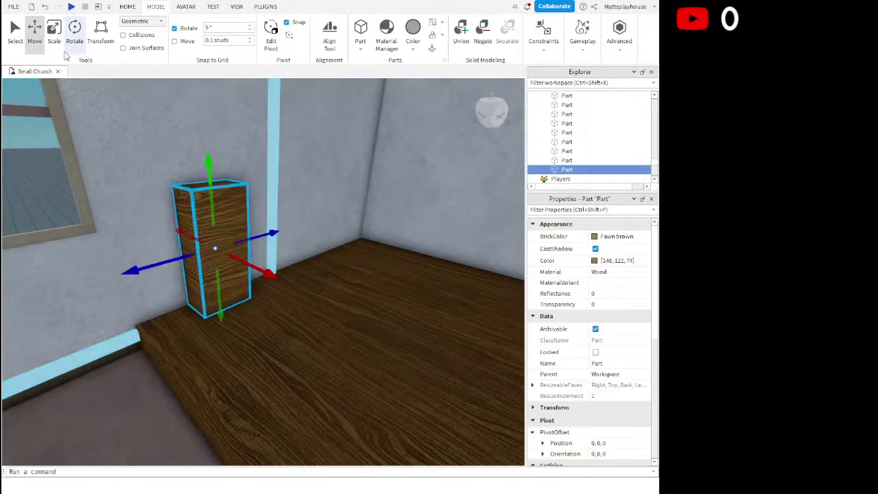
{"action": "scroll", "coordinate": [228, 190], "scroll_direction": "down", "scroll_amount": 4}
{"action": "right_click_drag", "start_coordinate": [228, 190], "coordinate": [234, 192]}
{"action": "right_click_drag", "start_coordinate": [258, 223], "coordinate": [257, 224]}
{"action": "scroll", "coordinate": [258, 224], "scroll_direction": "up", "scroll_amount": 3}
{"action": "left_click", "coordinate": [55, 32]}
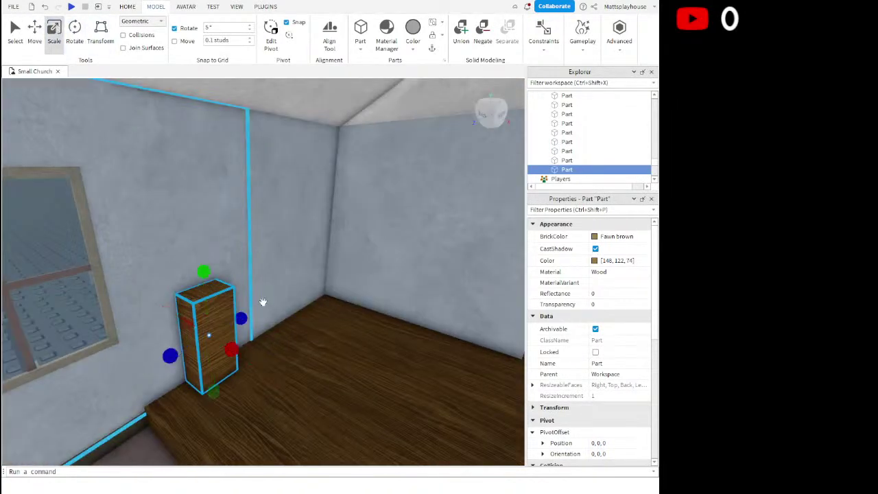
{"action": "key", "text": "ctrl+d"}
Set the post copy's color to 140, 114, 70 and shorten it from below to the post's upper part
{"action": "left_click", "coordinate": [595, 262]}
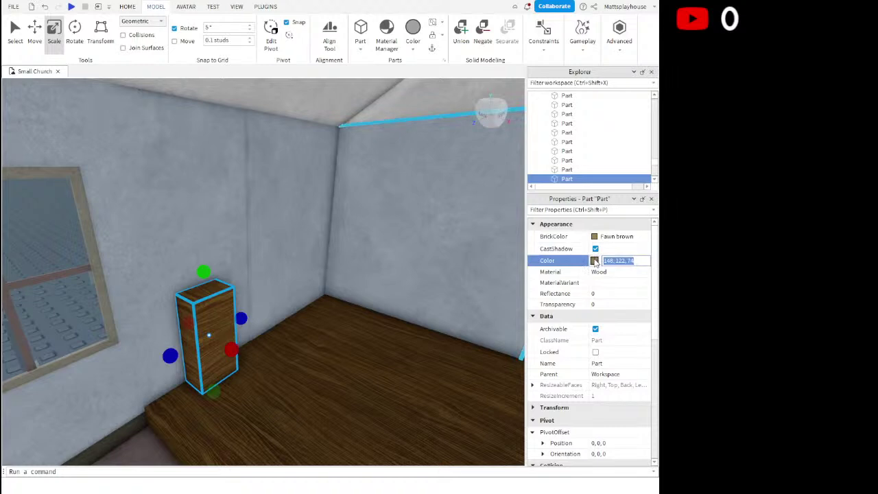
{"action": "left_click_drag", "start_coordinate": [449, 194], "coordinate": [451, 204]}
{"action": "left_click", "coordinate": [402, 327]}
{"action": "left_click_drag", "start_coordinate": [218, 387], "coordinate": [201, 341]}
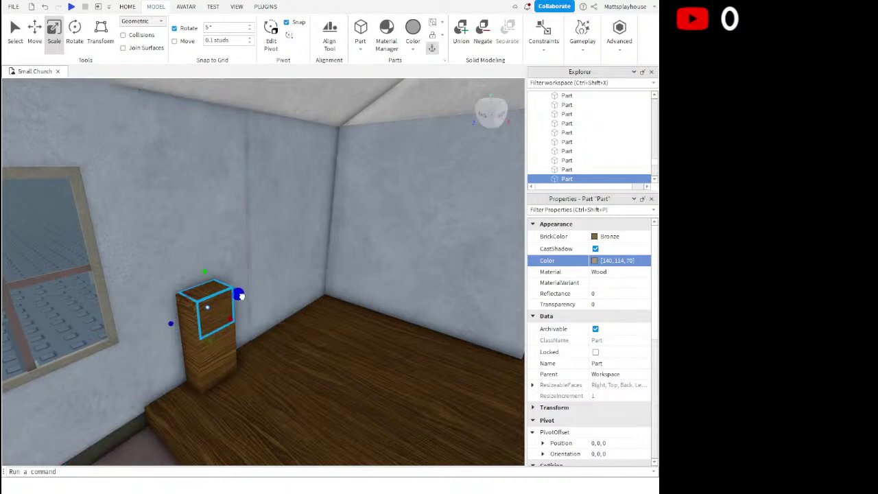
Thin the post copy and stretch it along the platform's front edge into a horizontal top rail
{"action": "left_click_drag", "start_coordinate": [214, 343], "coordinate": [215, 322]}
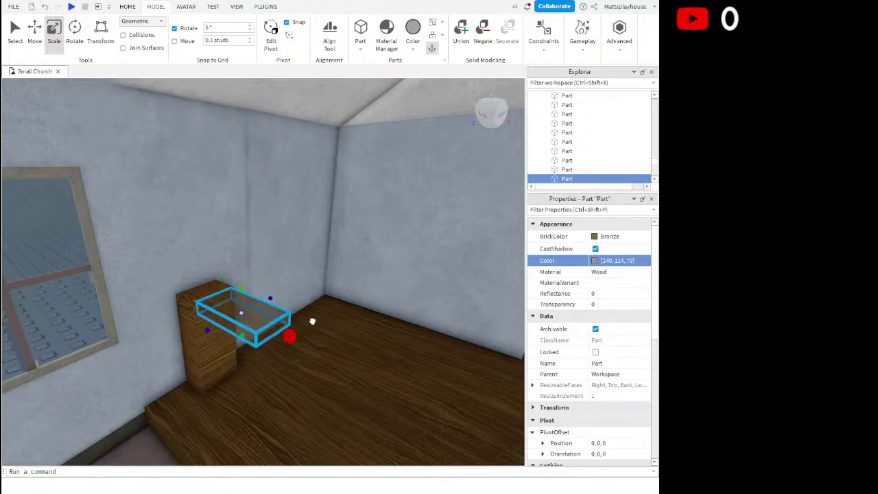
{"action": "left_click_drag", "start_coordinate": [300, 322], "coordinate": [302, 318]}
{"action": "right_click_drag", "start_coordinate": [301, 319], "coordinate": [302, 318]}
{"action": "scroll", "coordinate": [292, 324], "scroll_direction": "down", "scroll_amount": 2}
{"action": "left_click_drag", "start_coordinate": [299, 325], "coordinate": [364, 333]}
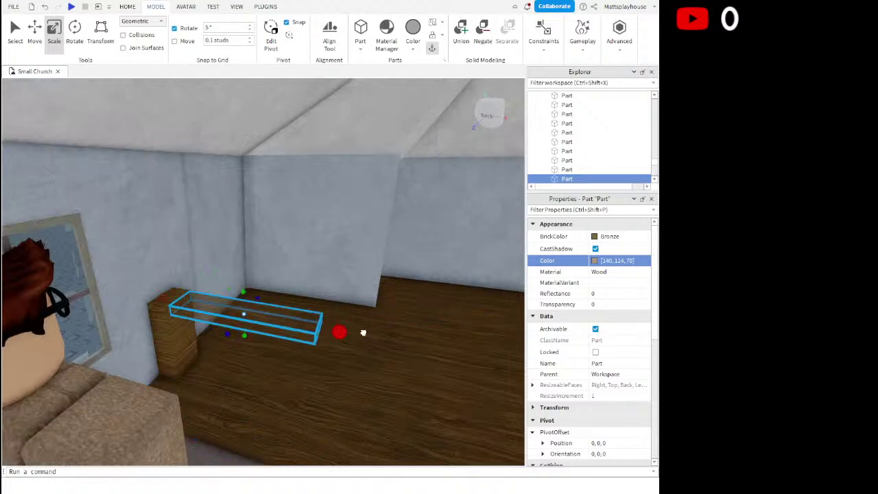
{"action": "left_click_drag", "start_coordinate": [430, 350], "coordinate": [427, 346]}
Lengthen the top rail toward the middle of the platform, leaving room for a central opening
{"action": "scroll", "coordinate": [426, 346], "scroll_direction": "down", "scroll_amount": 1}
{"action": "left_click_drag", "start_coordinate": [289, 308], "coordinate": [308, 310]}
{"action": "right_click_drag", "start_coordinate": [308, 310], "coordinate": [309, 310]}
{"action": "key", "text": "w"}
{"action": "key", "text": "s"}
{"action": "left_click_drag", "start_coordinate": [265, 299], "coordinate": [280, 288]}
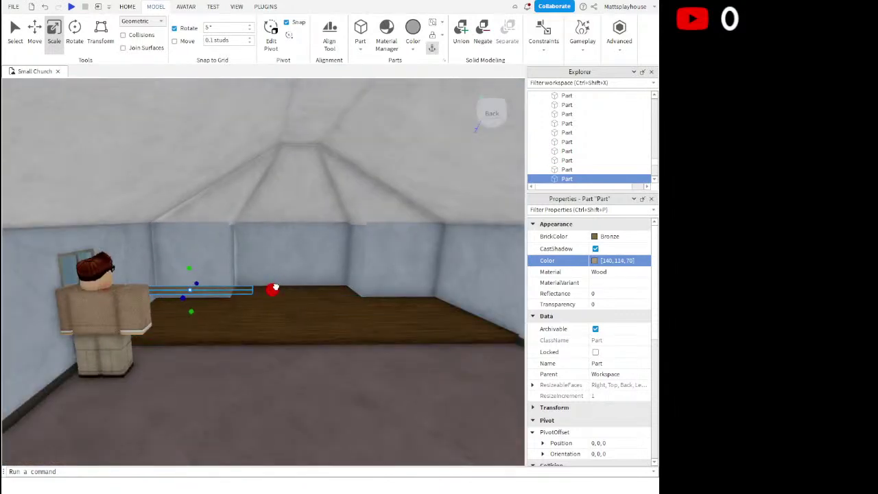
{"action": "key", "text": "w"}
{"action": "right_click_drag", "start_coordinate": [277, 286], "coordinate": [277, 285]}
{"action": "key", "text": "a"}
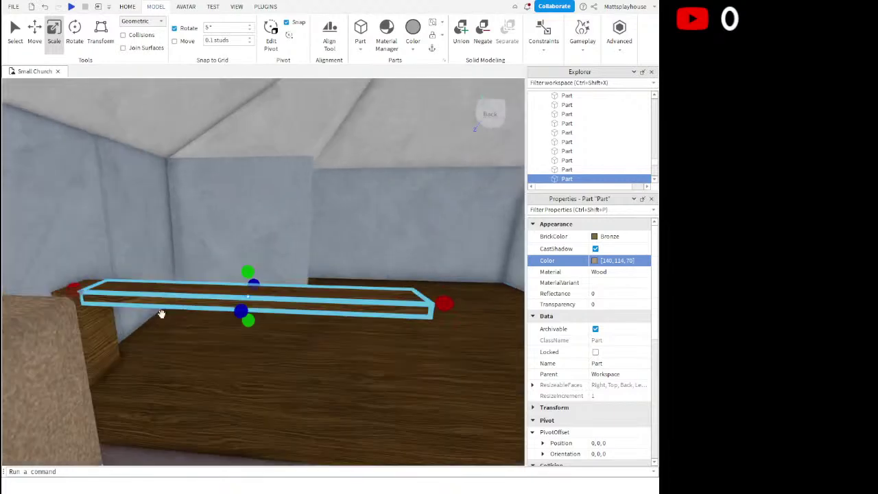
Duplicate the corner post and move the copy to the free end of the top rail
{"action": "left_click", "coordinate": [108, 325]}
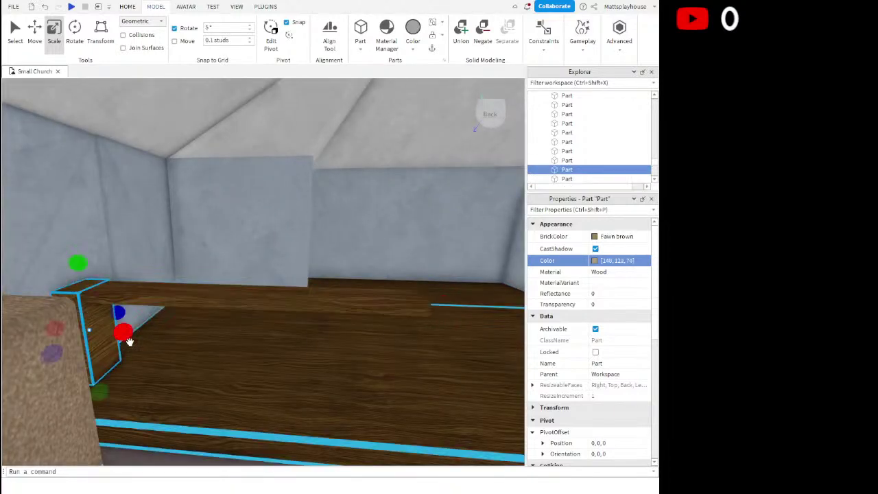
{"action": "left_click", "coordinate": [36, 32]}
{"action": "key", "text": "s"}
{"action": "left_click_drag", "start_coordinate": [169, 341], "coordinate": [338, 317]}
{"action": "key", "text": "d"}
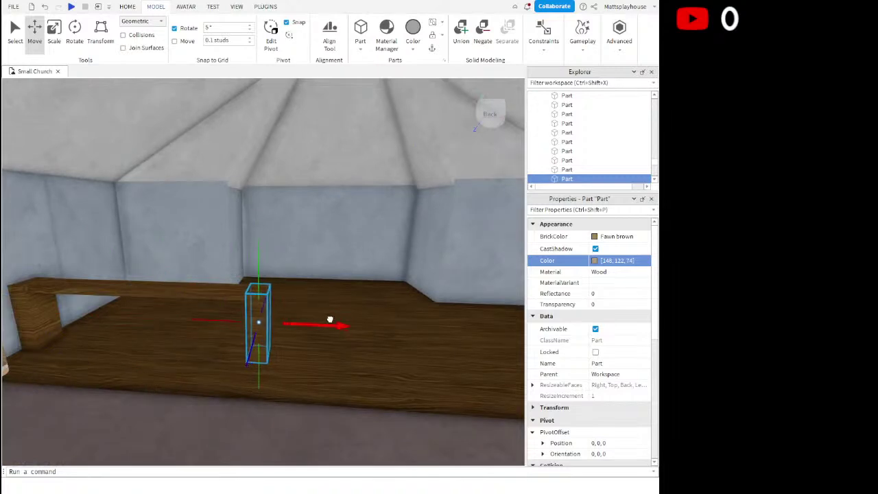
Duplicate both posts and the top rail together and move the copies along the platform's front edge to the opposite wall
{"action": "left_click", "coordinate": [52, 310], "text": "ctrl"}
{"action": "left_click", "coordinate": [110, 287], "text": "ctrl"}
{"action": "key", "text": "ctrl+d"}
{"action": "key", "text": "s"}
{"action": "key", "text": "d"}
{"action": "mouse_move", "coordinate": [190, 319]}
{"action": "left_mouse_down"}
{"action": "mouse_move", "coordinate": [216, 311]}
{"action": "mouse_move", "coordinate": [201, 313]}
{"action": "left_mouse_up"}
{"action": "key", "text": "w"}
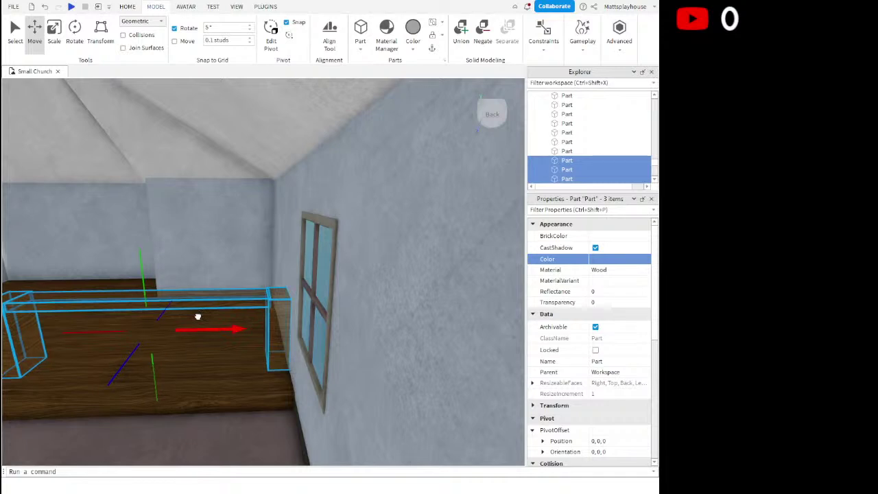
{"action": "right_click_drag", "start_coordinate": [197, 317], "coordinate": [364, 257]}
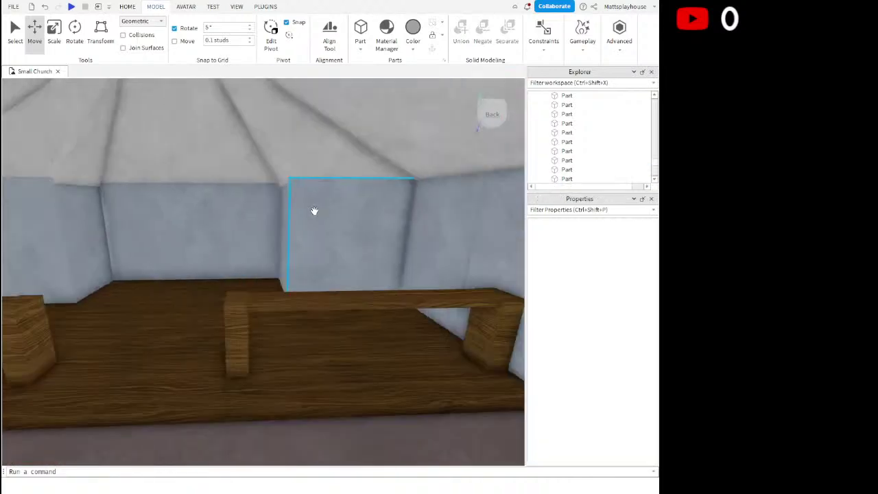
Select the character model and compare it with both railings from across the room
{"action": "scroll", "coordinate": [315, 213], "scroll_direction": "down", "scroll_amount": 5}
{"action": "right_click_drag", "start_coordinate": [315, 215], "coordinate": [279, 267]}
{"action": "scroll", "coordinate": [278, 267], "scroll_direction": "up", "scroll_amount": 2}
{"action": "left_click_drag", "start_coordinate": [98, 333], "coordinate": [105, 367]}
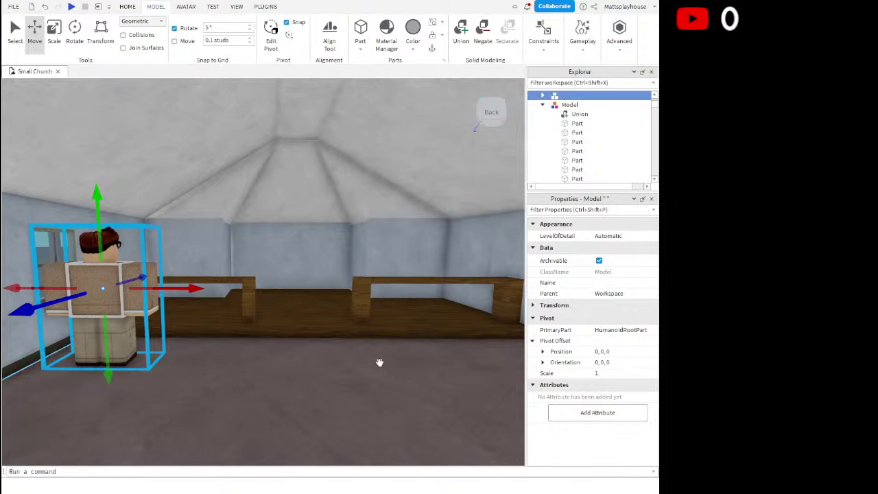
Duplicate the first railing's top rail and lower the copy to the platform floor between the posts
{"action": "right_click_drag", "start_coordinate": [379, 363], "coordinate": [376, 364]}
{"action": "key", "text": "w"}
{"action": "left_click", "coordinate": [289, 346]}
{"action": "left_click", "coordinate": [244, 283]}
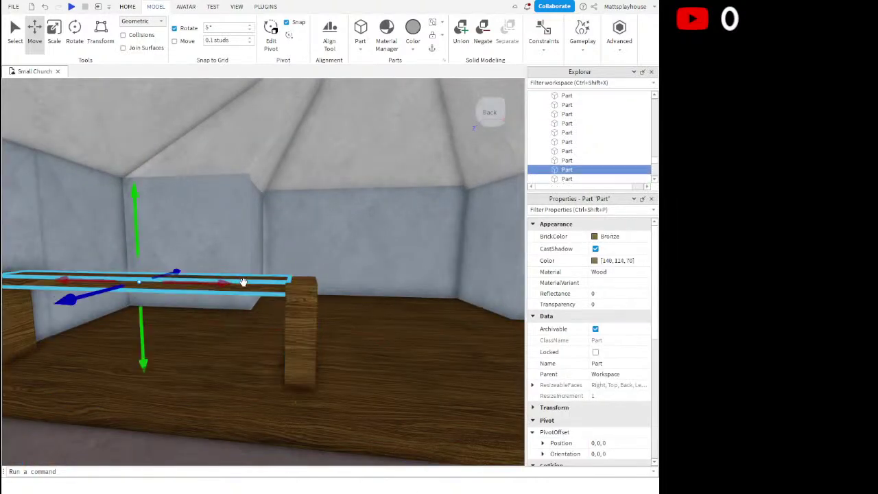
{"action": "right_click_drag", "start_coordinate": [244, 283], "coordinate": [247, 290]}
{"action": "key", "text": "d"}
{"action": "key", "text": "ctrl+d"}
{"action": "left_click_drag", "start_coordinate": [225, 198], "coordinate": [234, 272]}
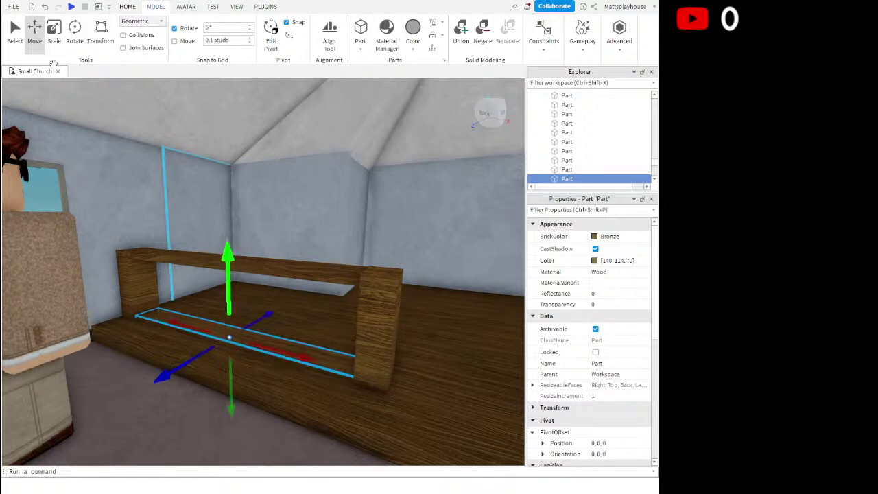
Scale the lower rail copy to a thinner, narrower strip between the two posts
{"action": "left_click", "coordinate": [56, 40]}
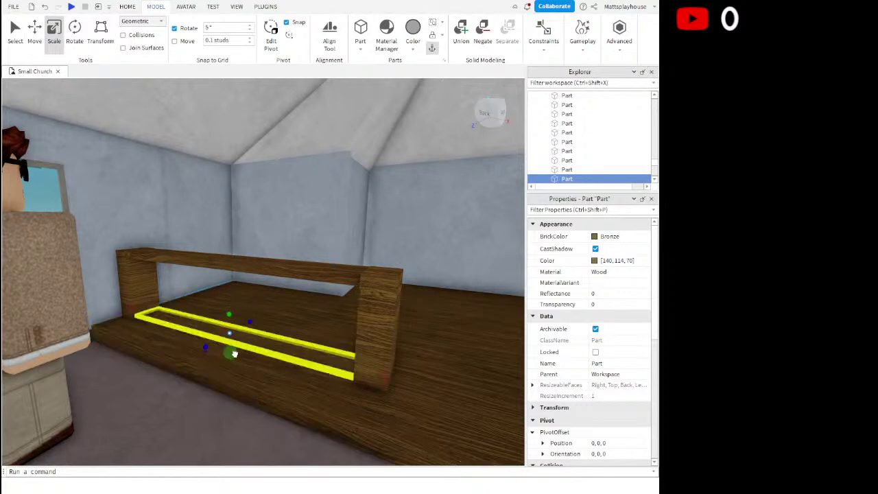
{"action": "left_click_drag", "start_coordinate": [233, 357], "coordinate": [234, 359]}
{"action": "scroll", "coordinate": [233, 358], "scroll_direction": "up", "scroll_amount": 2}
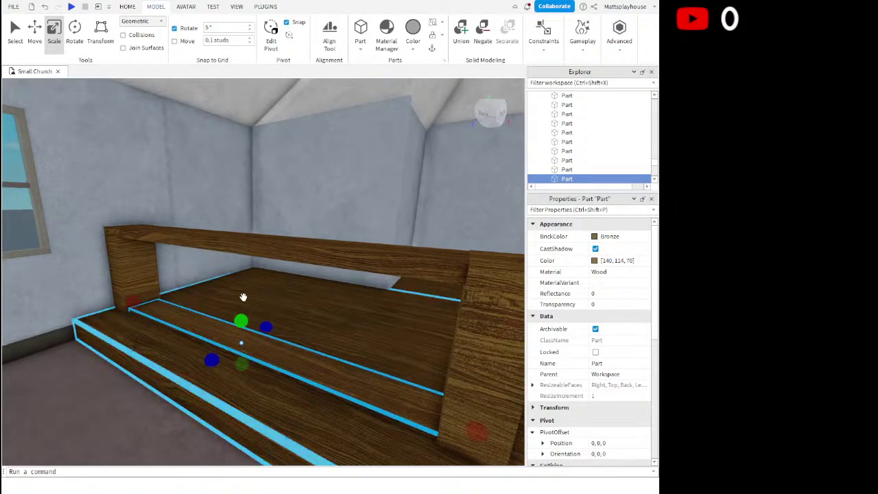
{"action": "right_click_drag", "start_coordinate": [244, 297], "coordinate": [244, 298]}
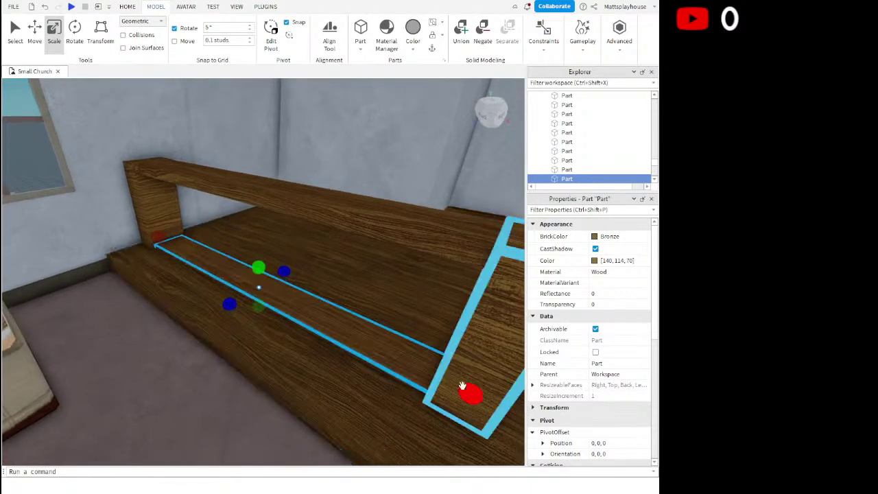
{"action": "left_click_drag", "start_coordinate": [260, 306], "coordinate": [233, 299]}
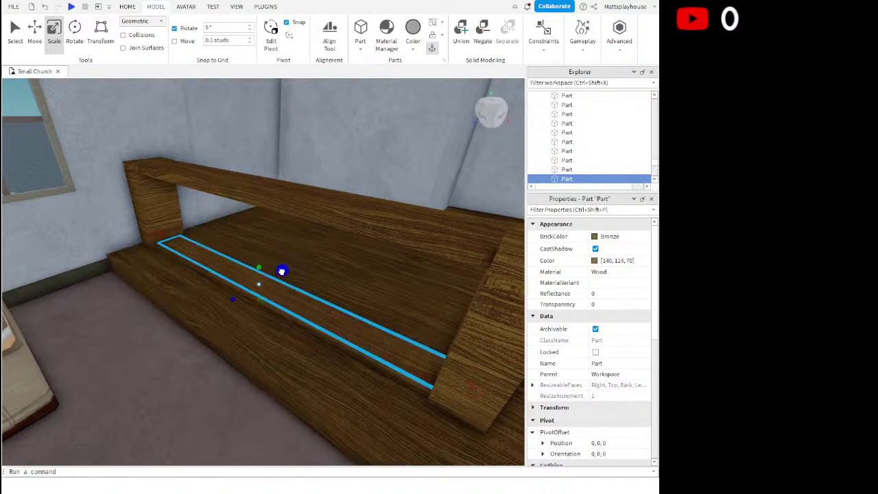
{"action": "left_click_drag", "start_coordinate": [473, 388], "coordinate": [459, 379]}
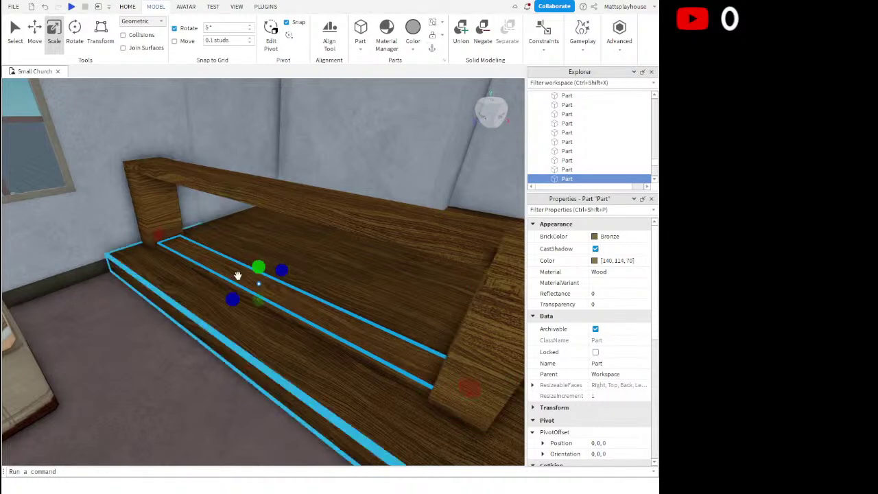
Refine the lower rail's height and depth so it forms a slim base strip on the platform
{"action": "left_click_drag", "start_coordinate": [236, 293], "coordinate": [238, 292]}
{"action": "key", "text": "d"}
{"action": "right_click_drag", "start_coordinate": [238, 293], "coordinate": [234, 288]}
{"action": "left_click_drag", "start_coordinate": [412, 368], "coordinate": [404, 368]}
{"action": "left_click_drag", "start_coordinate": [286, 352], "coordinate": [289, 351]}
{"action": "left_click_drag", "start_coordinate": [343, 337], "coordinate": [344, 331]}
{"action": "right_click_drag", "start_coordinate": [344, 331], "coordinate": [346, 328]}
{"action": "left_click_drag", "start_coordinate": [292, 297], "coordinate": [292, 296]}
Examine the lower rail's fit against the posts and platform from several angles
{"action": "left_click", "coordinate": [328, 297]}
{"action": "scroll", "coordinate": [328, 297], "scroll_direction": "down", "scroll_amount": 3}
{"action": "right_click_drag", "start_coordinate": [328, 297], "coordinate": [328, 296]}
{"action": "scroll", "coordinate": [265, 236], "scroll_direction": "up", "scroll_amount": 3}
{"action": "right_click_drag", "start_coordinate": [265, 235], "coordinate": [263, 235]}
{"action": "left_click", "coordinate": [318, 292]}
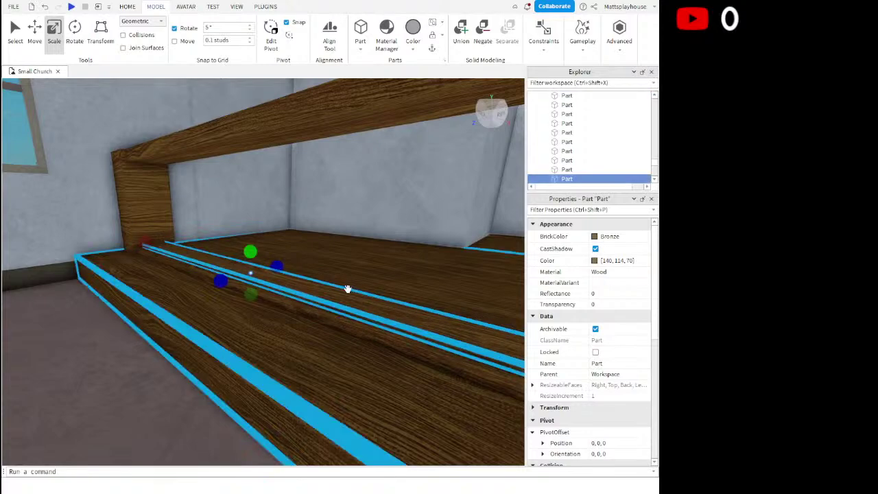
{"action": "scroll", "coordinate": [350, 265], "scroll_direction": "down", "scroll_amount": 3}
{"action": "right_click_drag", "start_coordinate": [351, 265], "coordinate": [350, 262]}
{"action": "scroll", "coordinate": [349, 263], "scroll_direction": "up", "scroll_amount": 3}
{"action": "key", "text": "f"}
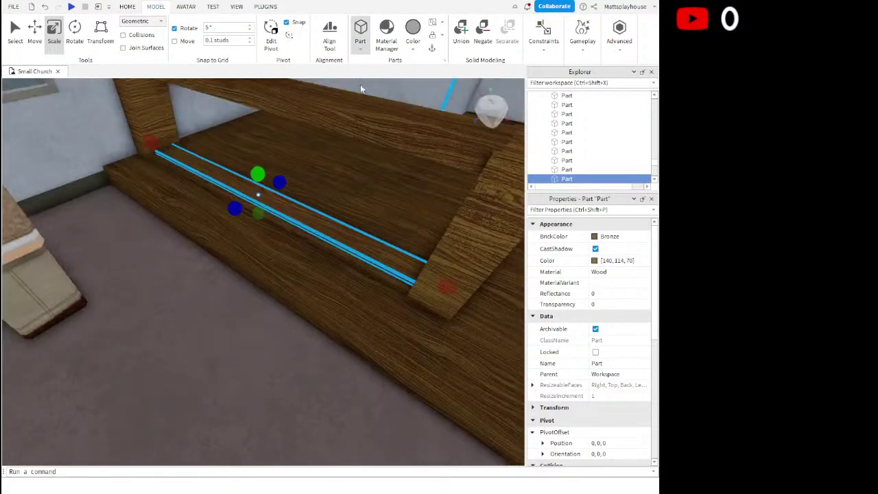
Insert a cylinder part at the platform's front edge with the color 140, 114, 70 and the material Wood
{"action": "left_click", "coordinate": [361, 105]}
{"action": "right_click_drag", "start_coordinate": [326, 204], "coordinate": [325, 200]}
{"action": "left_click", "coordinate": [485, 255]}
{"action": "left_click", "coordinate": [435, 169]}
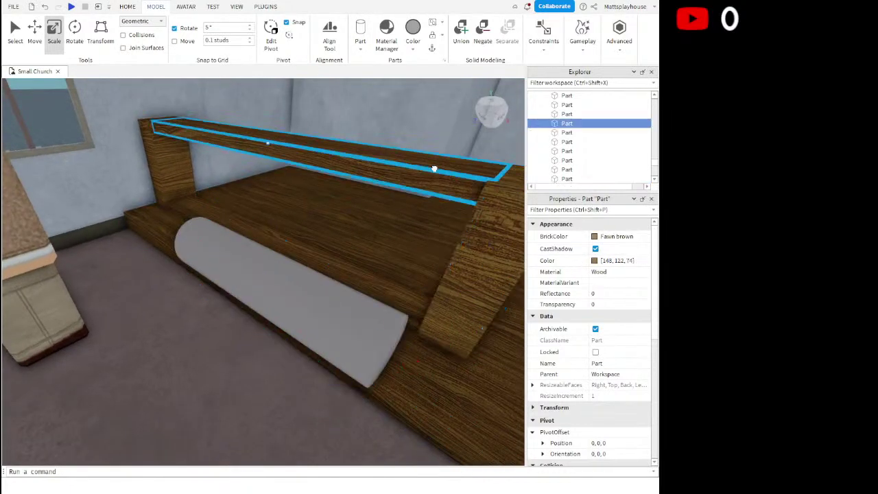
{"action": "left_click", "coordinate": [595, 261]}
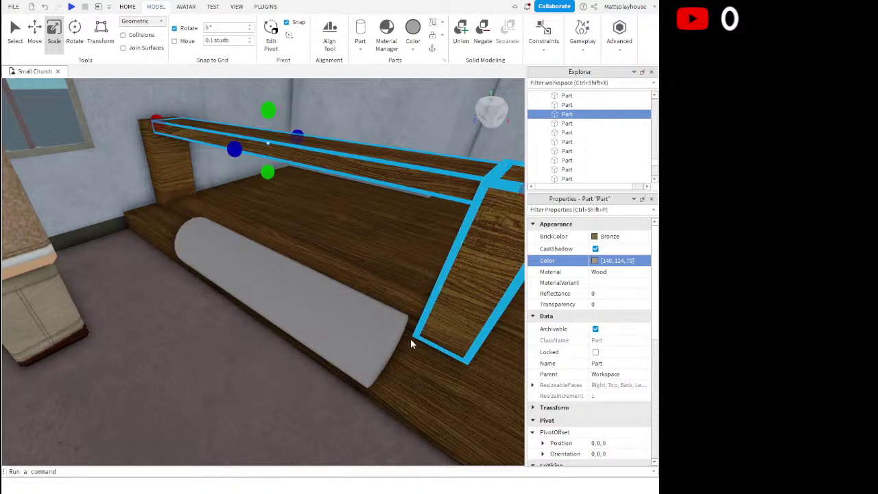
{"action": "left_click", "coordinate": [364, 303]}
{"action": "left_click", "coordinate": [595, 262]}
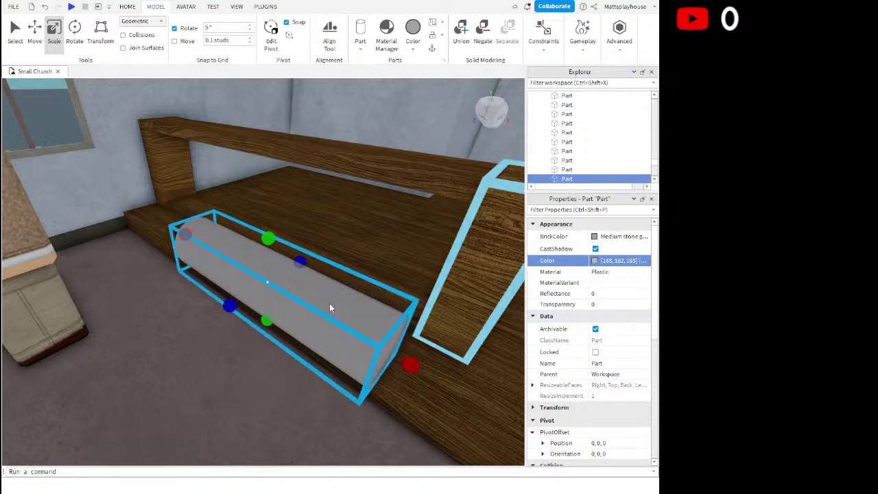
{"action": "left_click", "coordinate": [215, 294]}
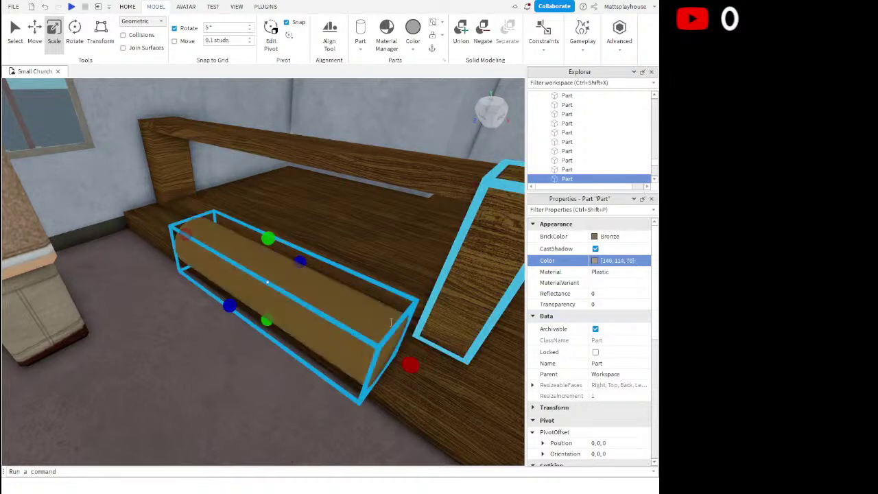
{"action": "left_click", "coordinate": [602, 273]}
{"action": "left_click", "coordinate": [612, 349]}
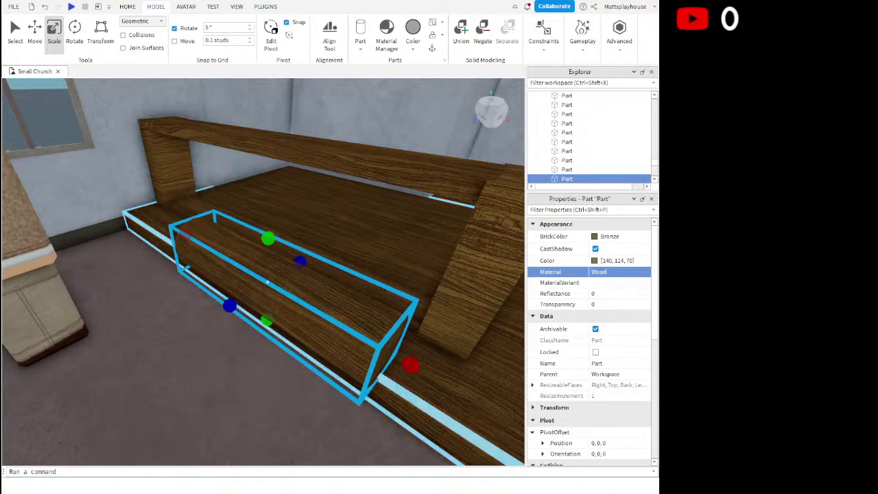
Shorten the wooden cylinder and rotate it upright
{"action": "left_click_drag", "start_coordinate": [372, 344], "coordinate": [326, 259]}
{"action": "left_click", "coordinate": [72, 33]}
{"action": "right_click_drag", "start_coordinate": [330, 254], "coordinate": [370, 243]}
{"action": "left_click_drag", "start_coordinate": [270, 261], "coordinate": [353, 342]}
Place the upright cylinder on the lower rail near the inner post and scale it down to a short, slim stub
{"action": "left_click", "coordinate": [33, 33]}
{"action": "left_click_drag", "start_coordinate": [277, 311], "coordinate": [240, 311]}
{"action": "key", "text": "w"}
{"action": "left_click", "coordinate": [54, 33]}
{"action": "right_click_drag", "start_coordinate": [212, 165], "coordinate": [237, 182]}
{"action": "left_click_drag", "start_coordinate": [218, 178], "coordinate": [228, 218]}
{"action": "left_click_drag", "start_coordinate": [234, 254], "coordinate": [235, 262]}
{"action": "right_click_drag", "start_coordinate": [263, 272], "coordinate": [264, 277]}
{"action": "key", "text": "w"}
{"action": "key", "text": "s"}
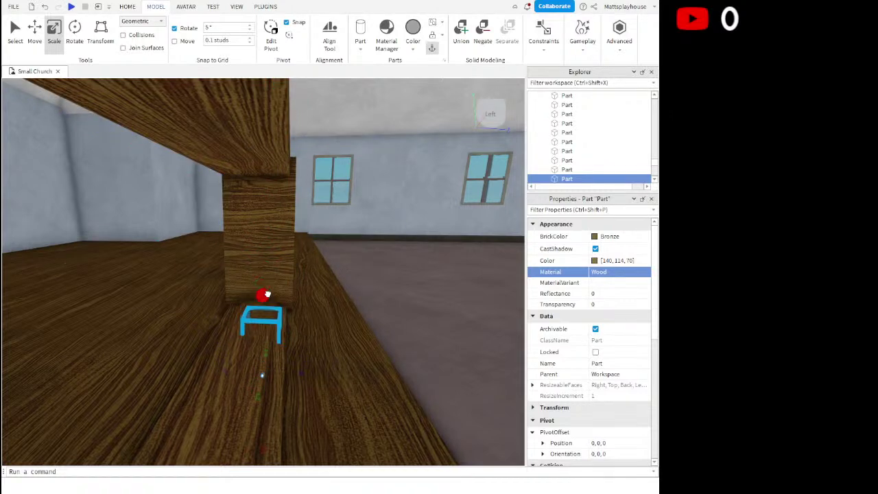
{"action": "left_click", "coordinate": [283, 393]}
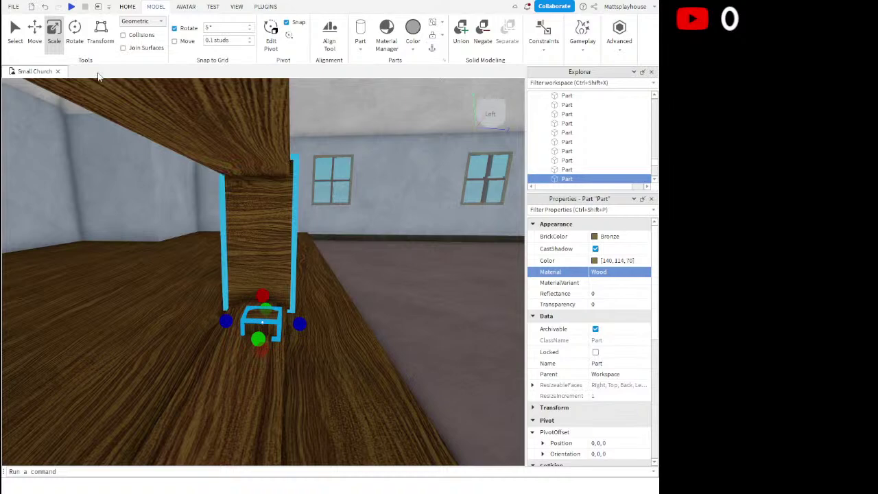
Center the stub across the lower rail's width and stretch it up to the underside of the top rail
{"action": "key", "text": "ctrl+2"}
{"action": "left_click_drag", "start_coordinate": [295, 324], "coordinate": [282, 323]}
{"action": "key", "text": "w"}
{"action": "right_click_drag", "start_coordinate": [283, 323], "coordinate": [281, 323]}
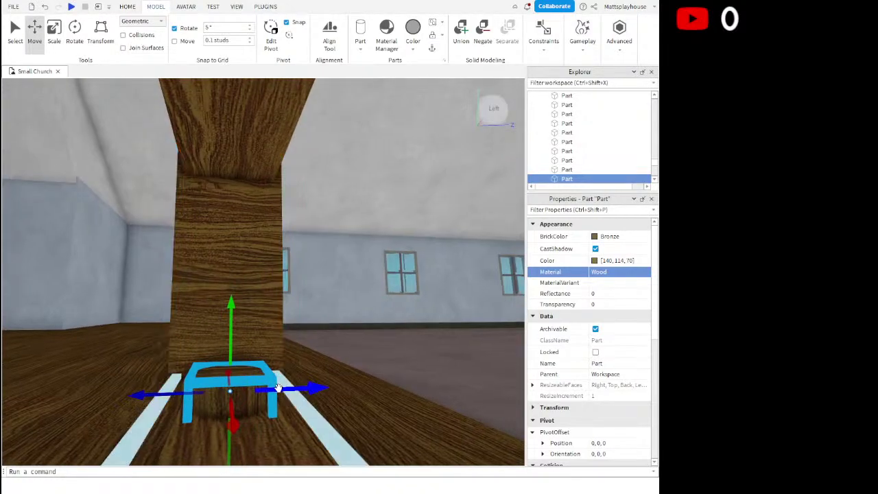
{"action": "right_click_drag", "start_coordinate": [269, 372], "coordinate": [264, 369]}
{"action": "scroll", "coordinate": [263, 369], "scroll_direction": "down", "scroll_amount": 3}
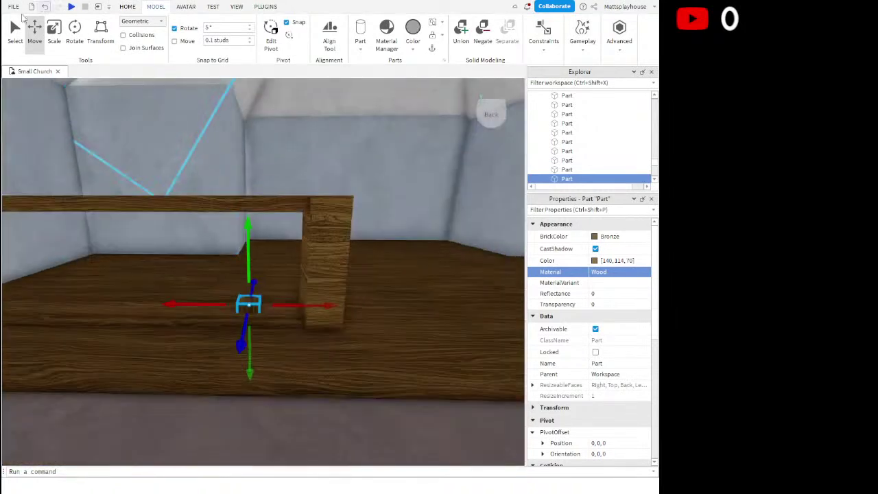
{"action": "left_click", "coordinate": [58, 46]}
{"action": "left_click_drag", "start_coordinate": [249, 277], "coordinate": [275, 185]}
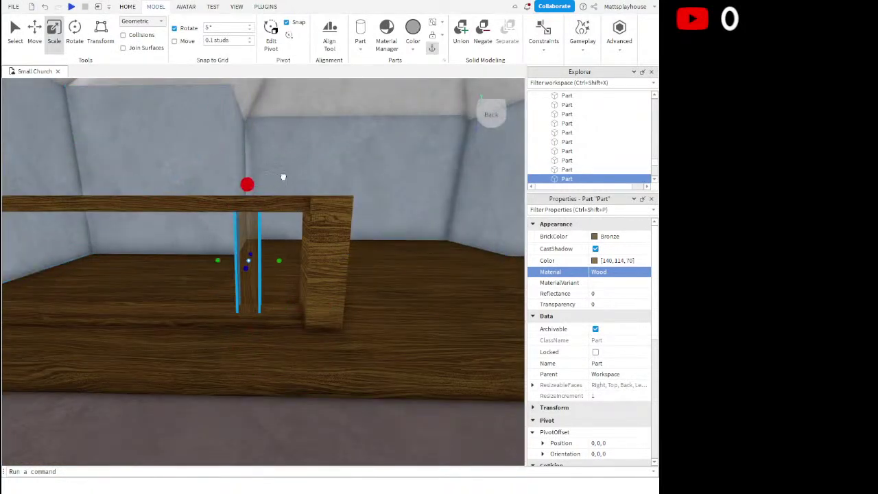
Duplicate the cylindrical baluster and move the copy along the railing to near the wall-side post
{"action": "left_click", "coordinate": [34, 33]}
{"action": "key", "text": "ctrl+d"}
{"action": "left_click_drag", "start_coordinate": [294, 262], "coordinate": [332, 251]}
{"action": "key", "text": "s"}
{"action": "key", "text": "a"}
{"action": "scroll", "coordinate": [291, 265], "scroll_direction": "up", "scroll_amount": 4}
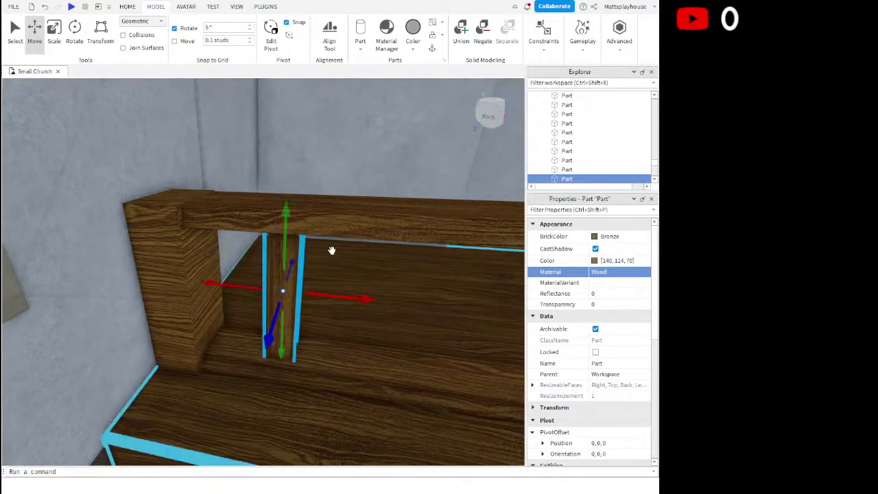
{"action": "right_click_drag", "start_coordinate": [332, 249], "coordinate": [329, 251]}
Move the character model onto the platform behind the railing, facing the room
{"action": "scroll", "coordinate": [330, 251], "scroll_direction": "down", "scroll_amount": 5}
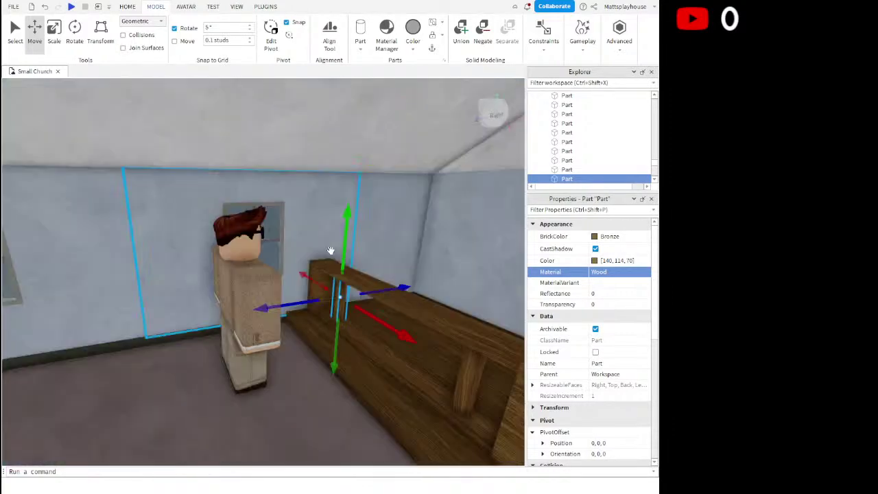
{"action": "key", "text": "d"}
{"action": "left_click_drag", "start_coordinate": [286, 324], "coordinate": [325, 318]}
{"action": "key", "text": "a"}
{"action": "right_click_drag", "start_coordinate": [324, 317], "coordinate": [324, 313]}
{"action": "scroll", "coordinate": [324, 316], "scroll_direction": "up", "scroll_amount": 3}
{"action": "scroll", "coordinate": [323, 314], "scroll_direction": "down", "scroll_amount": 4}
{"action": "scroll", "coordinate": [326, 313], "scroll_direction": "down", "scroll_amount": 3}
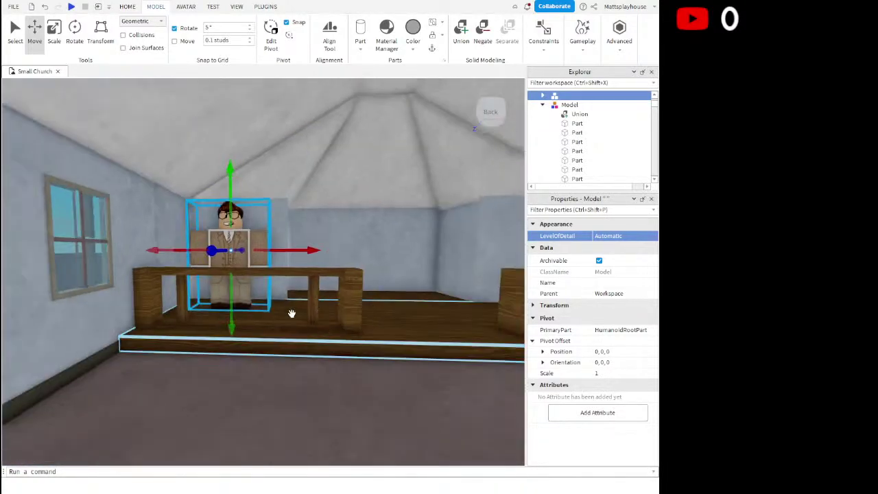
Duplicate the wall-side baluster and move the copy to the middle of the railing
{"action": "key", "text": "a"}
{"action": "left_click", "coordinate": [280, 298]}
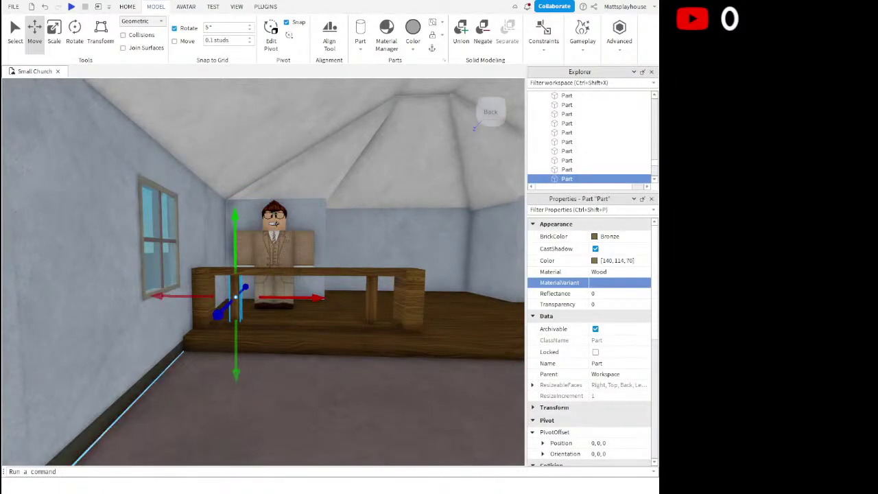
{"action": "scroll", "coordinate": [328, 349], "scroll_direction": "up", "scroll_amount": 3}
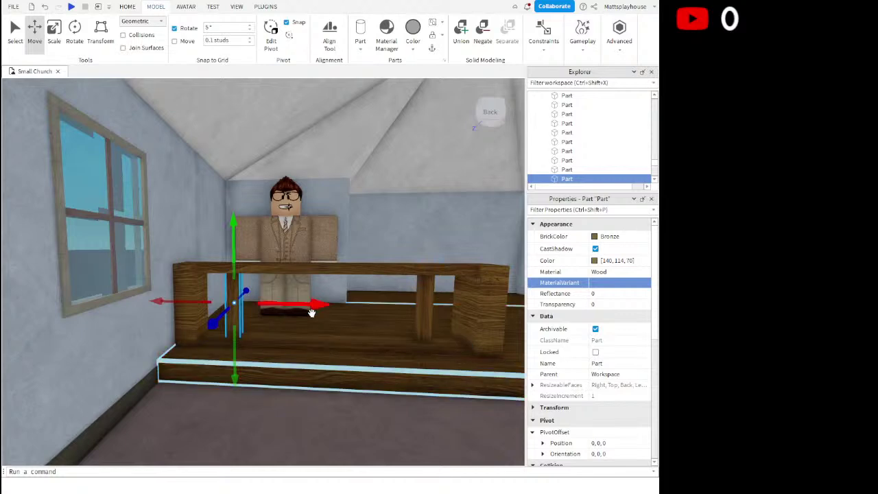
{"action": "mouse_move", "coordinate": [307, 305]}
{"action": "right_mouse_down"}
{"action": "mouse_move", "coordinate": [338, 303]}
{"action": "mouse_move", "coordinate": [317, 301]}
{"action": "right_mouse_up"}
{"action": "scroll", "coordinate": [318, 302], "scroll_direction": "down", "scroll_amount": 2}
{"action": "scroll", "coordinate": [317, 302], "scroll_direction": "up", "scroll_amount": 2}
{"action": "scroll", "coordinate": [298, 258], "scroll_direction": "down", "scroll_amount": 1}
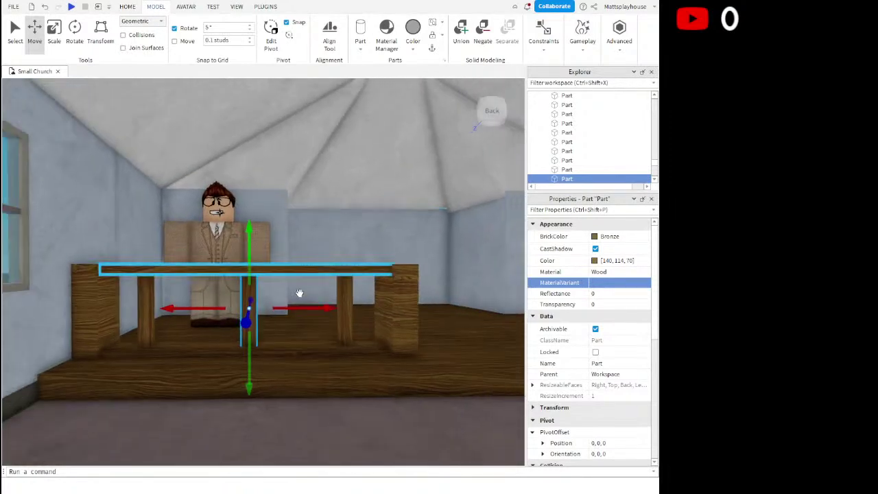
Fine-tune the middle baluster's position so it sits midway between the two outer balusters
{"action": "right_click_drag", "start_coordinate": [293, 327], "coordinate": [326, 318]}
{"action": "scroll", "coordinate": [292, 327], "scroll_direction": "up", "scroll_amount": 2}
{"action": "scroll", "coordinate": [292, 328], "scroll_direction": "down", "scroll_amount": 2}
{"action": "scroll", "coordinate": [294, 330], "scroll_direction": "down", "scroll_amount": 2}
{"action": "scroll", "coordinate": [374, 347], "scroll_direction": "up", "scroll_amount": 2}
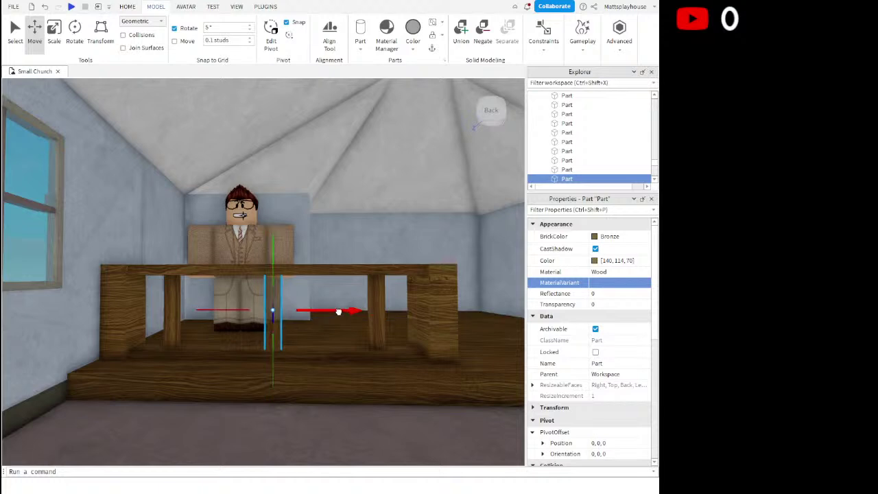
Duplicate the middle baluster and move the copy between the wall-side baluster and the middle one
{"action": "scroll", "coordinate": [366, 419], "scroll_direction": "up", "scroll_amount": 2}
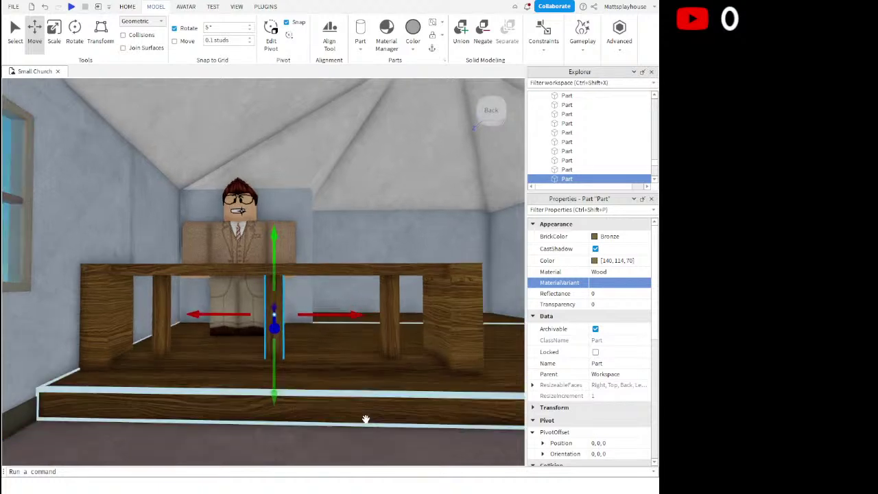
{"action": "scroll", "coordinate": [366, 420], "scroll_direction": "down", "scroll_amount": 3}
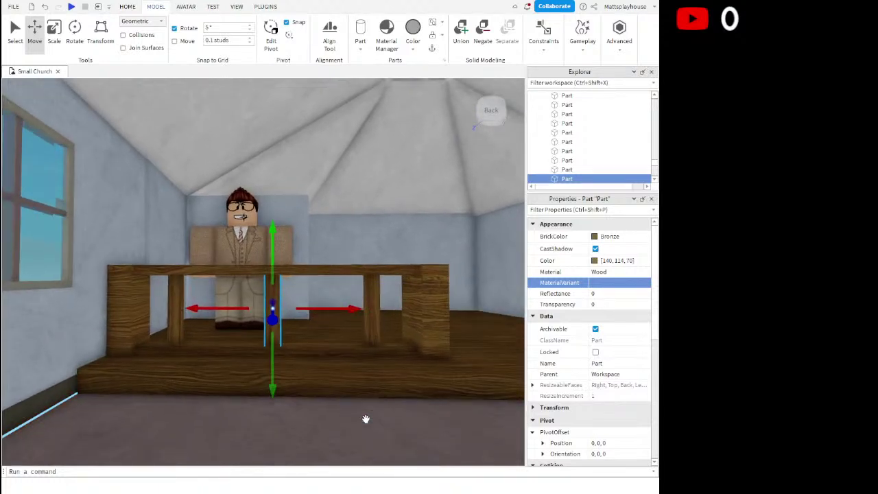
{"action": "right_click_drag", "start_coordinate": [317, 370], "coordinate": [320, 359]}
{"action": "scroll", "coordinate": [320, 351], "scroll_direction": "down", "scroll_amount": 2}
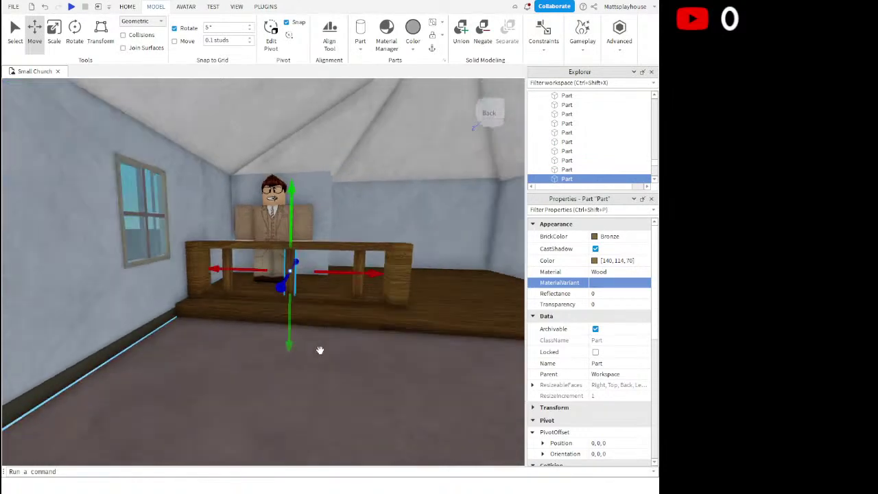
{"action": "scroll", "coordinate": [321, 349], "scroll_direction": "up", "scroll_amount": 3}
{"action": "scroll", "coordinate": [350, 272], "scroll_direction": "down", "scroll_amount": 2}
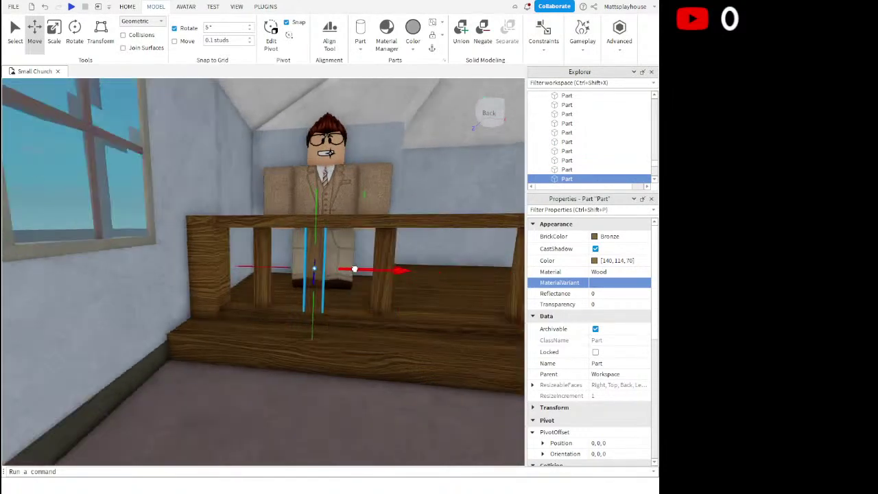
{"action": "left_click_drag", "start_coordinate": [356, 269], "coordinate": [358, 268]}
{"action": "scroll", "coordinate": [373, 286], "scroll_direction": "down", "scroll_amount": 2}
{"action": "right_click_drag", "start_coordinate": [373, 287], "coordinate": [373, 287]}
Fine-tune the new baluster's position so it sits midway between the wall-side and middle balusters
{"action": "scroll", "coordinate": [374, 286], "scroll_direction": "up", "scroll_amount": 3}
{"action": "scroll", "coordinate": [373, 287], "scroll_direction": "down", "scroll_amount": 3}
{"action": "scroll", "coordinate": [373, 287], "scroll_direction": "up", "scroll_amount": 2}
{"action": "scroll", "coordinate": [372, 286], "scroll_direction": "up", "scroll_amount": 3}
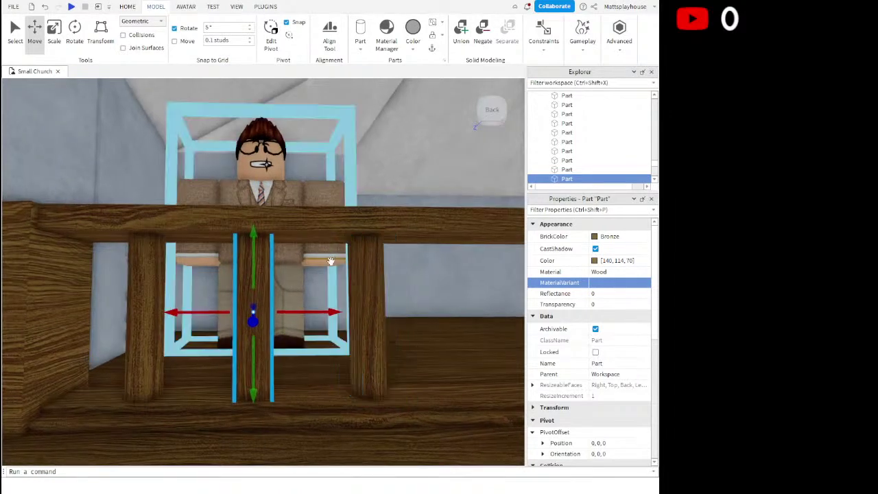
{"action": "scroll", "coordinate": [328, 272], "scroll_direction": "down", "scroll_amount": 2}
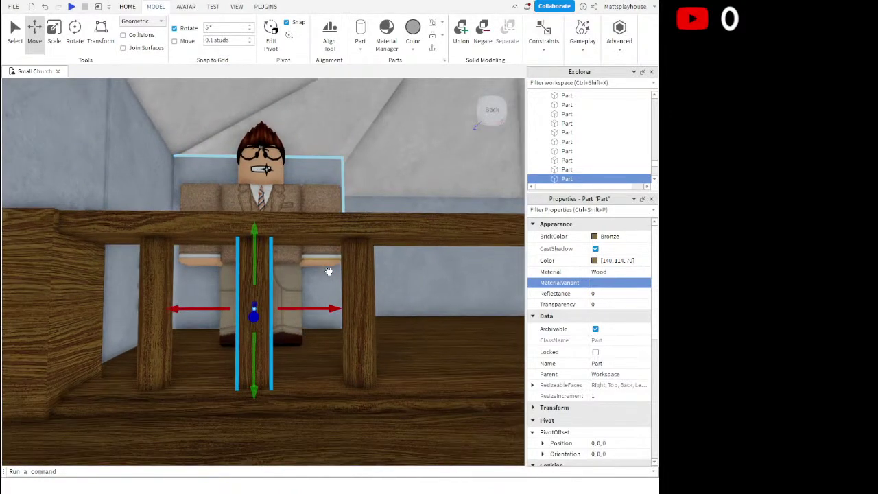
{"action": "scroll", "coordinate": [329, 272], "scroll_direction": "up", "scroll_amount": 1}
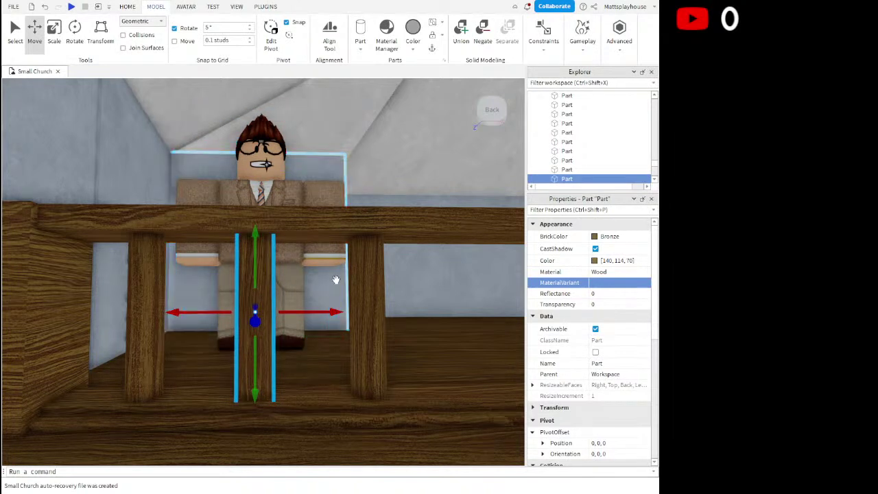
{"action": "right_click_drag", "start_coordinate": [322, 293], "coordinate": [322, 292]}
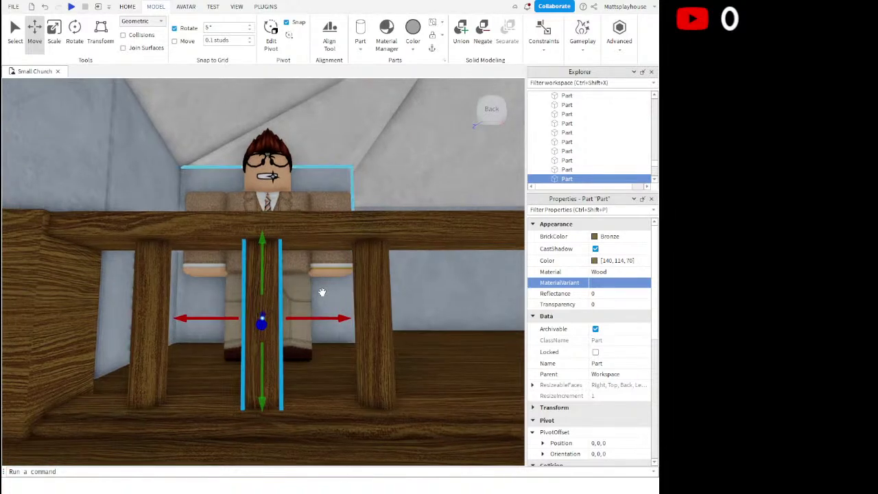
{"action": "scroll", "coordinate": [321, 293], "scroll_direction": "up", "scroll_amount": 1}
{"action": "scroll", "coordinate": [321, 292], "scroll_direction": "down", "scroll_amount": 2}
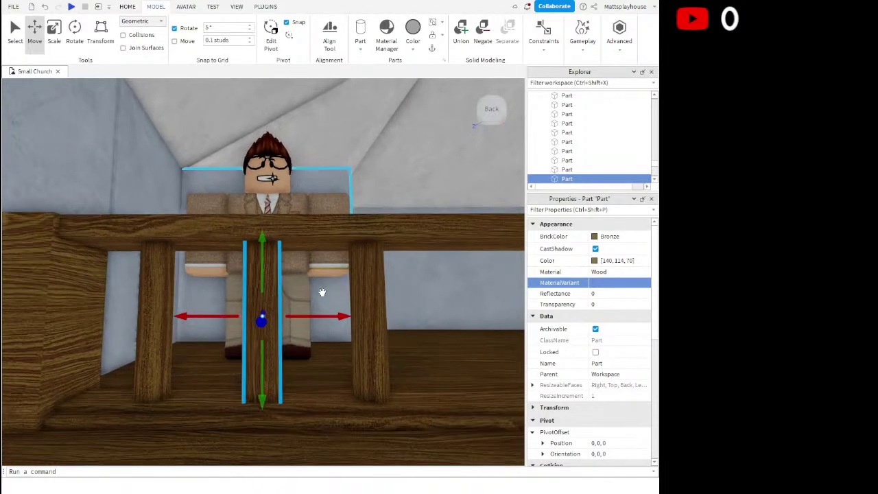
{"action": "scroll", "coordinate": [321, 292], "scroll_direction": "down", "scroll_amount": 3}
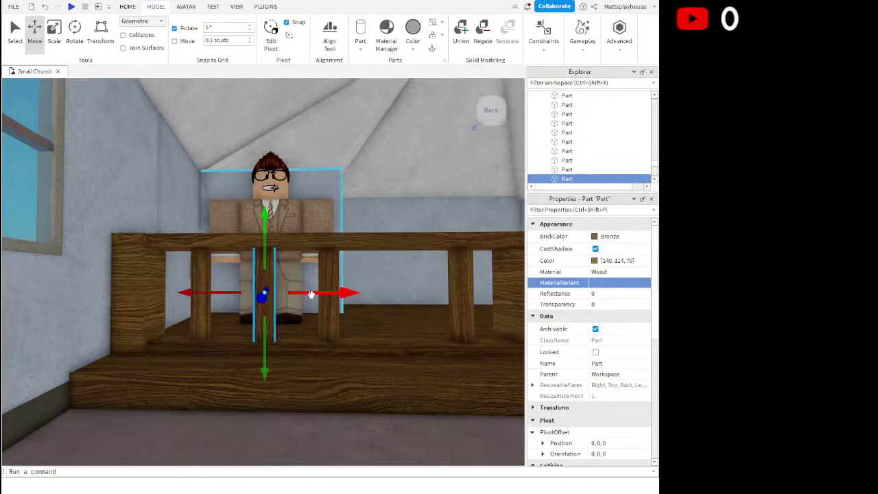
Duplicate that baluster and move the copy between the middle baluster and the one near the aisle-side post
{"action": "left_click_drag", "start_coordinate": [311, 294], "coordinate": [325, 291]}
{"action": "key", "text": "d"}
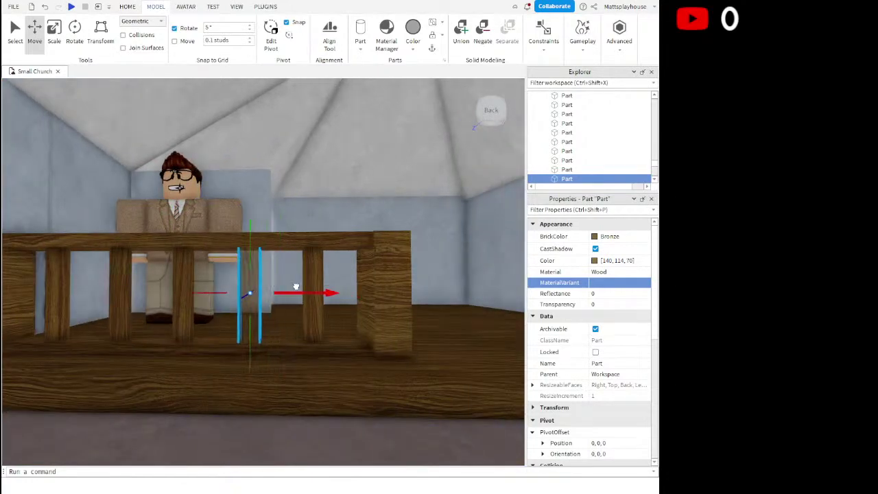
{"action": "key", "text": "w"}
{"action": "key", "text": "s"}
{"action": "key", "text": "a"}
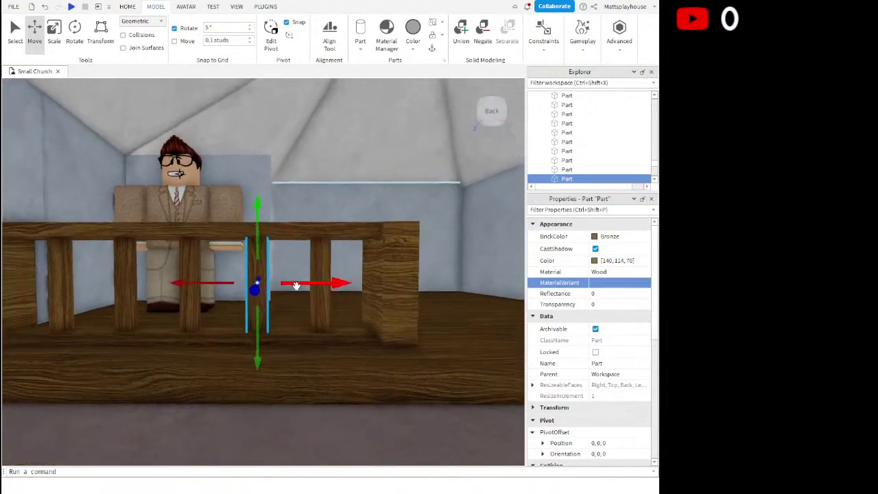
Adjust the fifth baluster so its gaps to the middle and aisle-side balusters are equal
{"action": "key", "text": "w"}
{"action": "key", "text": "w"}
{"action": "right_click_drag", "start_coordinate": [298, 285], "coordinate": [296, 286]}
{"action": "key", "text": "w"}
{"action": "key", "text": "w"}
{"action": "key", "text": "s"}
{"action": "key", "text": "q"}
{"action": "key", "text": "a"}
{"action": "key", "text": "s"}
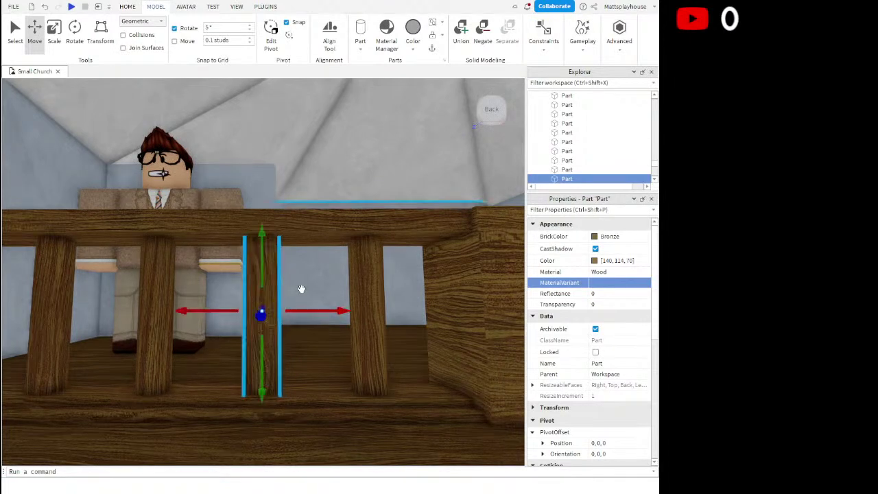
{"action": "key", "text": "w"}
{"action": "key", "text": "s"}
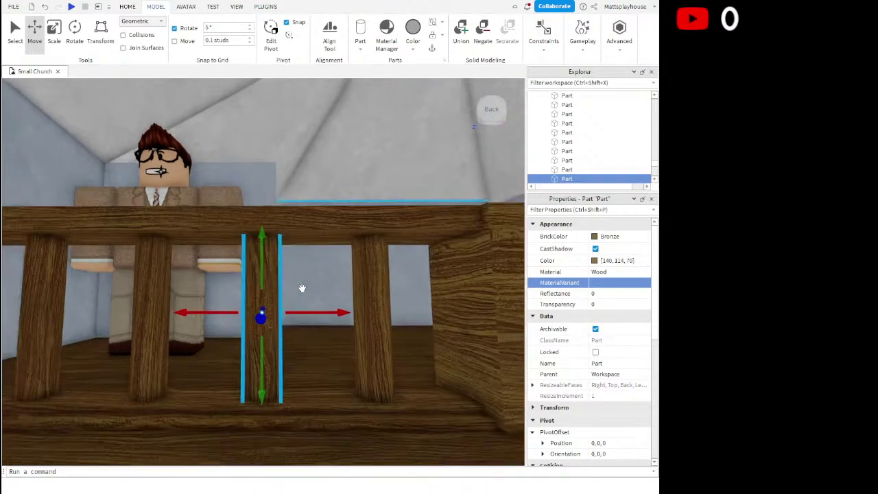
{"action": "key", "text": "s"}
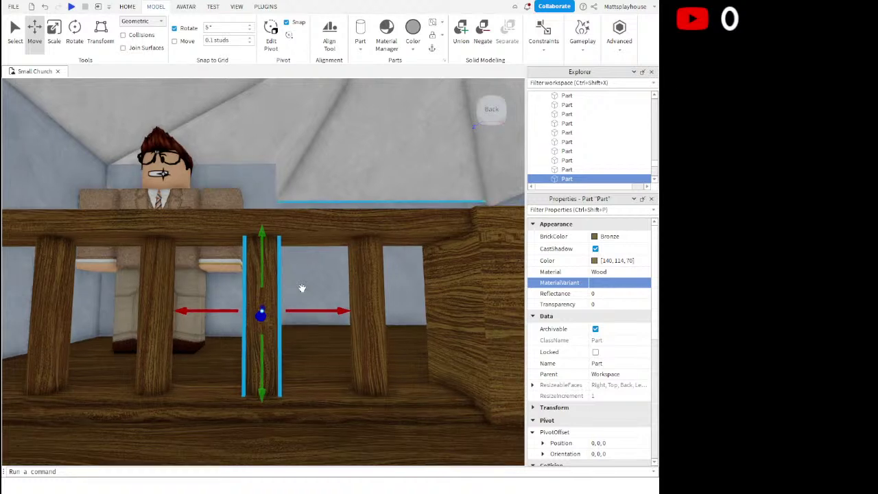
{"action": "right_click_drag", "start_coordinate": [302, 288], "coordinate": [302, 289]}
{"action": "key", "text": "s"}
Duplicate the five balusters together with the two low parts at their base and move the copies into the opposite railing
{"action": "left_click", "coordinate": [290, 262]}
{"action": "left_click", "coordinate": [265, 264], "text": "ctrl"}
{"action": "left_click", "coordinate": [241, 263], "text": "ctrl"}
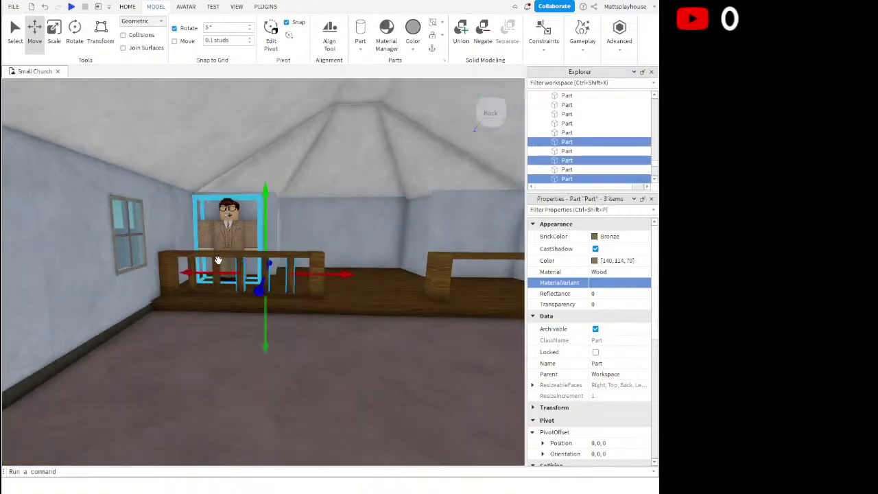
{"action": "right_click_drag", "start_coordinate": [316, 310], "coordinate": [315, 310]}
{"action": "key", "text": "w"}
{"action": "key", "text": "a"}
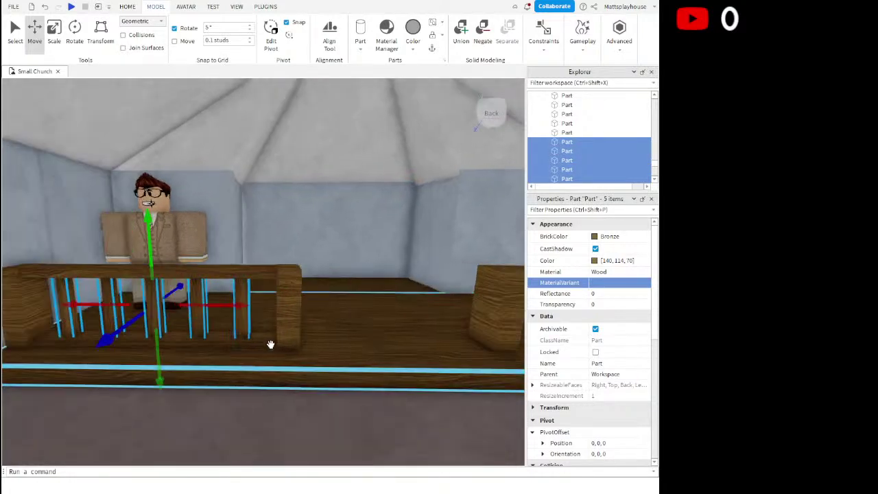
{"action": "left_click", "coordinate": [266, 341], "text": "ctrl"}
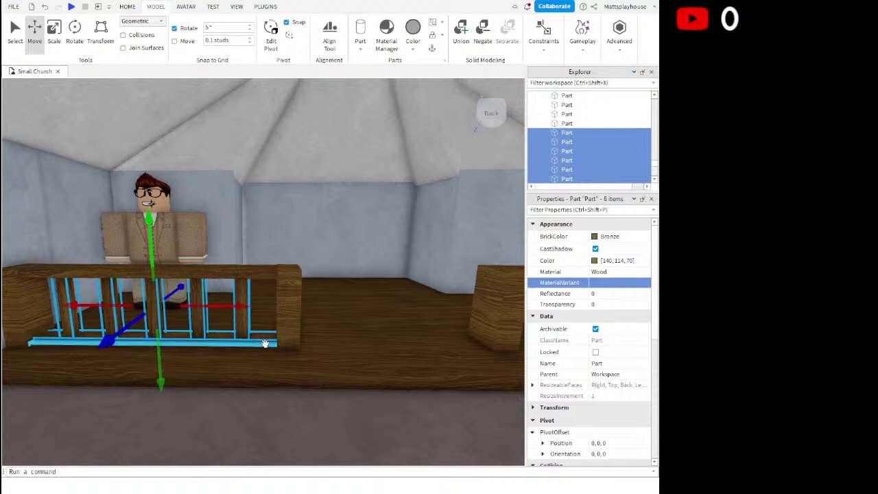
{"action": "left_click", "coordinate": [257, 332], "text": "ctrl"}
{"action": "left_click_drag", "start_coordinate": [236, 313], "coordinate": [350, 290]}
{"action": "key", "text": "d"}
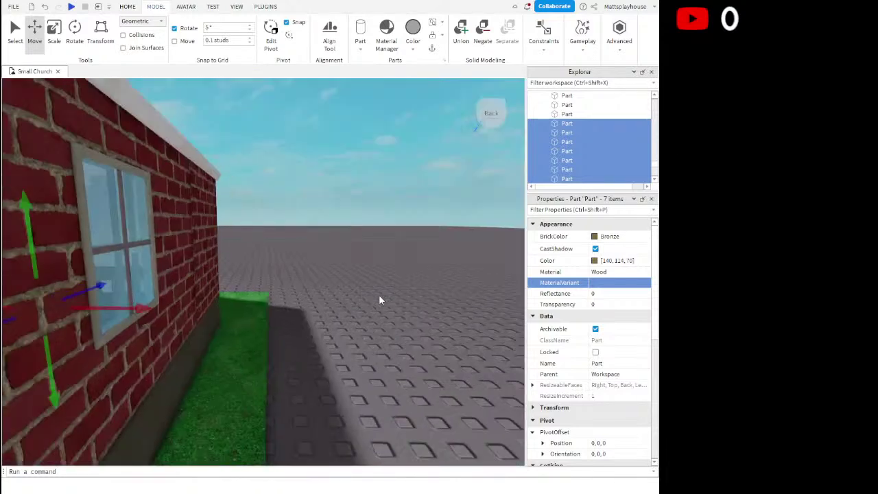
{"action": "left_click", "coordinate": [391, 300]}
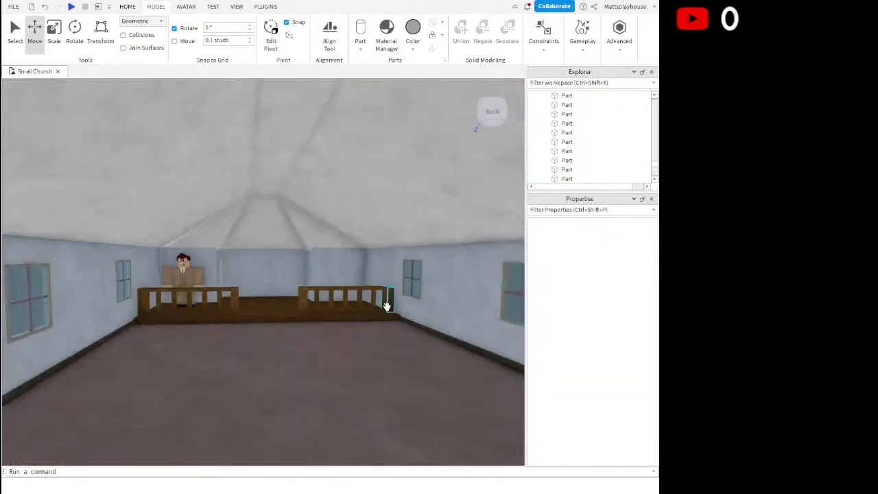
Duplicate the platform's front step and scale the copy down to a narrow, thin strip in front of the railings
{"action": "key", "text": "w"}
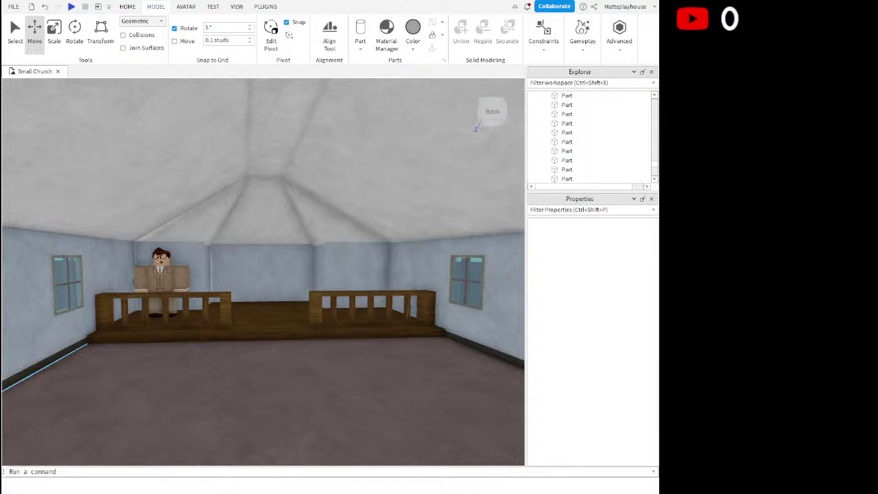
{"action": "key", "text": "w"}
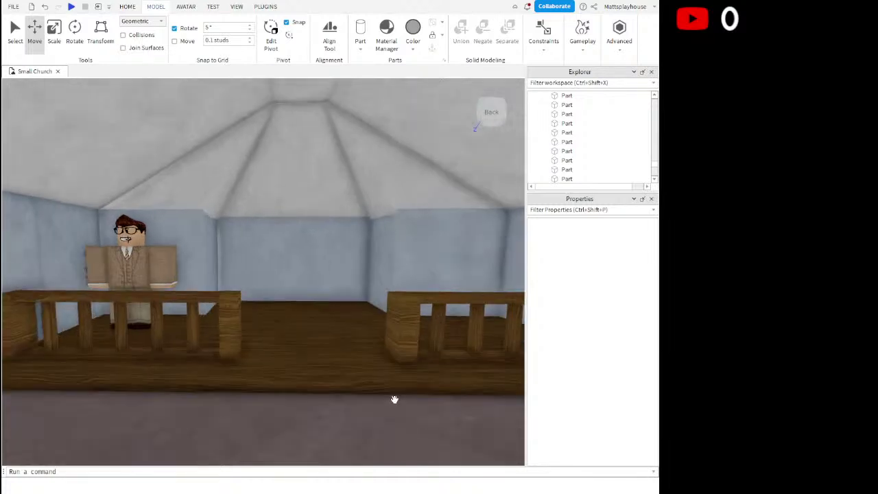
{"action": "key", "text": "w"}
{"action": "right_click_drag", "start_coordinate": [362, 373], "coordinate": [362, 373]}
{"action": "key", "text": "s"}
{"action": "key", "text": "w"}
{"action": "right_click_drag", "start_coordinate": [307, 323], "coordinate": [309, 320]}
{"action": "left_click", "coordinate": [310, 320]}
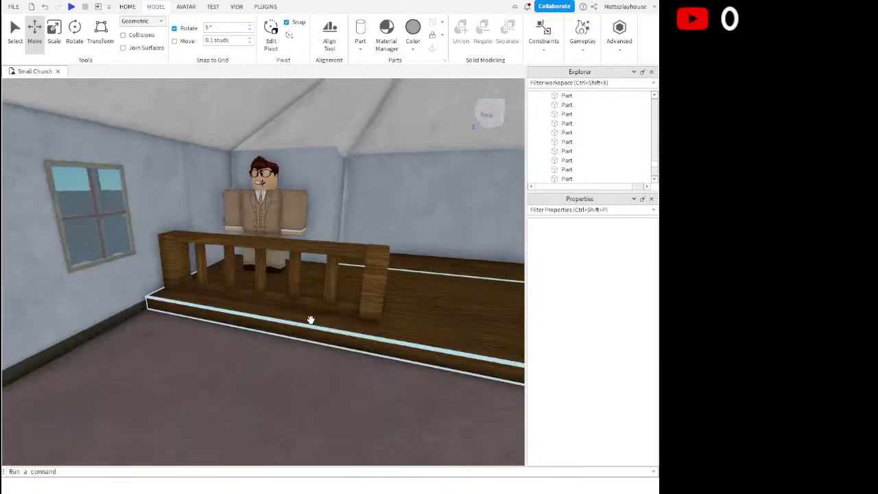
{"action": "left_click", "coordinate": [60, 45]}
{"action": "left_click_drag", "start_coordinate": [444, 270], "coordinate": [442, 300]}
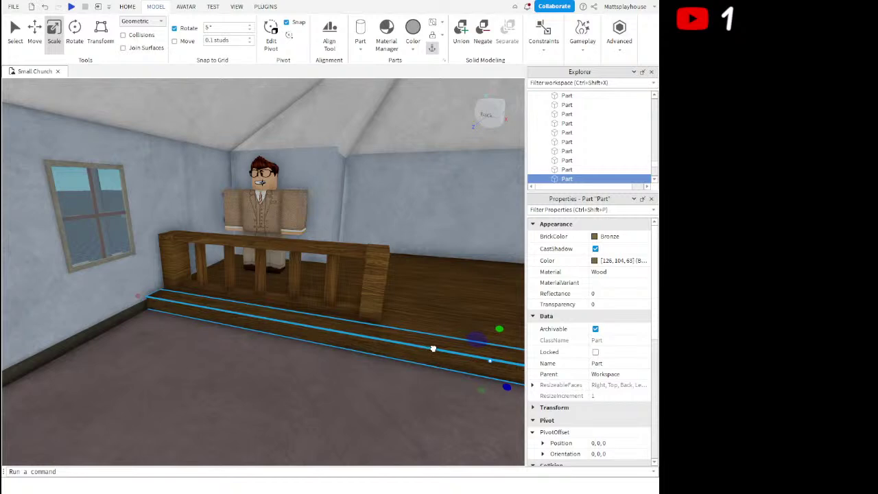
{"action": "left_click_drag", "start_coordinate": [478, 396], "coordinate": [494, 352]}
Shorten the strip from both ends so it spans only the railing in front of the character
{"action": "key", "text": "d"}
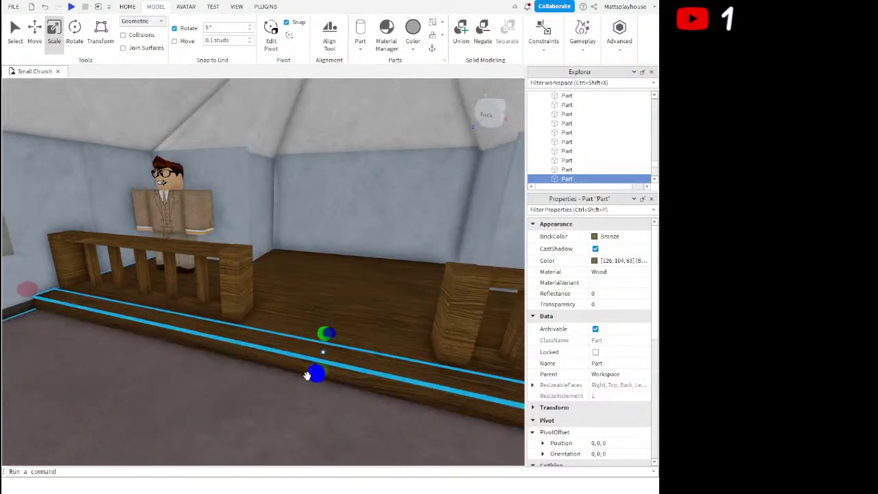
{"action": "key", "text": "s"}
{"action": "right_click_drag", "start_coordinate": [308, 375], "coordinate": [355, 350]}
{"action": "key", "text": "a"}
{"action": "left_click_drag", "start_coordinate": [432, 296], "coordinate": [347, 309]}
{"action": "key", "text": "s"}
{"action": "key", "text": "a"}
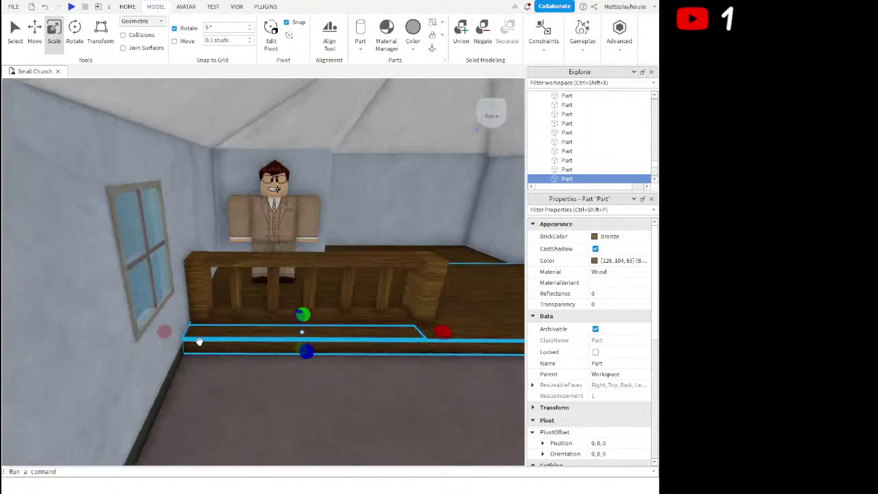
{"action": "left_click_drag", "start_coordinate": [169, 327], "coordinate": [192, 317]}
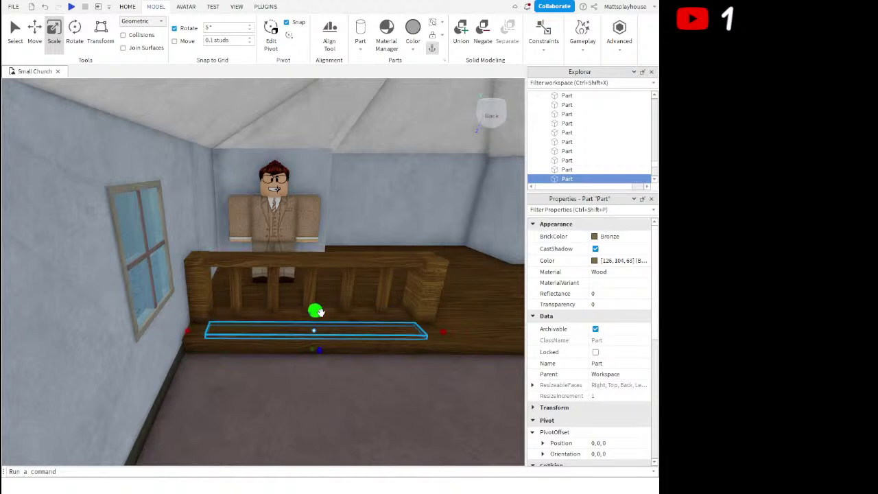
Set the strip's BrickColor to Dusty Rose and its material to Sand
{"action": "left_click", "coordinate": [604, 236]}
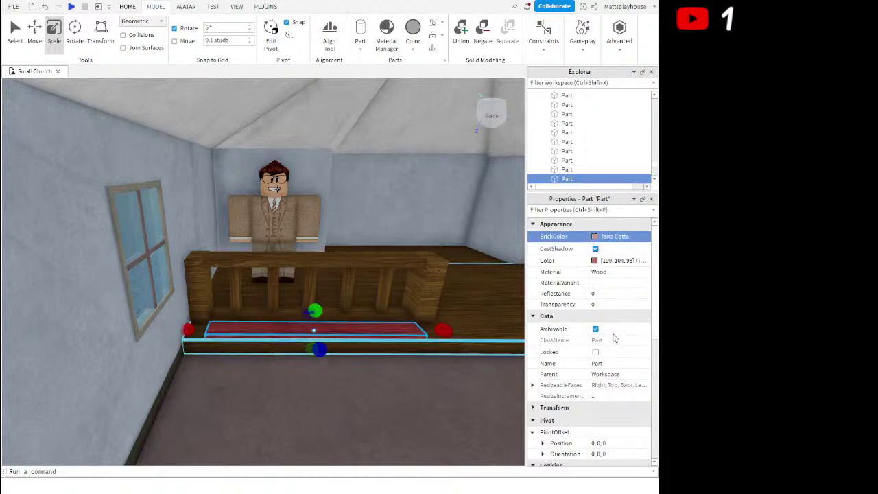
{"action": "left_click", "coordinate": [617, 275]}
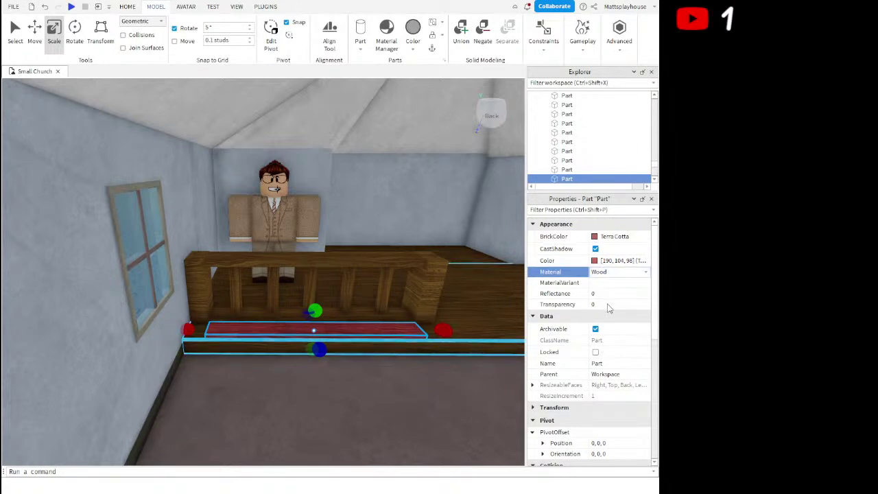
{"action": "scroll", "coordinate": [396, 327], "scroll_direction": "up", "scroll_amount": 4}
{"action": "right_click_drag", "start_coordinate": [399, 321], "coordinate": [396, 309]}
{"action": "scroll", "coordinate": [397, 309], "scroll_direction": "down", "scroll_amount": 4}
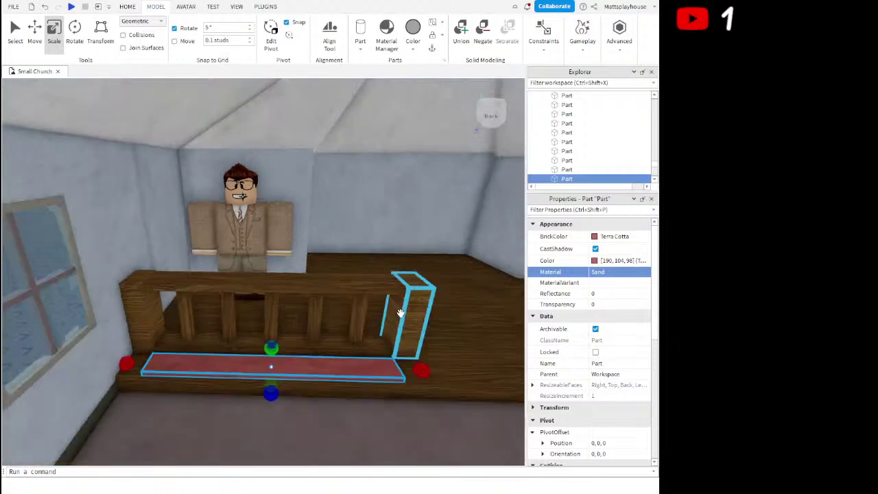
{"action": "left_click", "coordinate": [596, 238]}
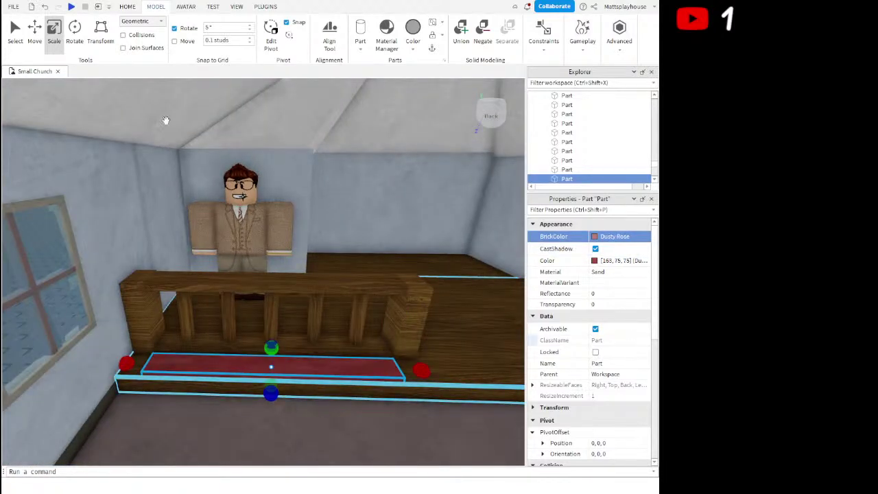
Move the red strip slightly back toward the railing
{"action": "right_click_drag", "start_coordinate": [239, 220], "coordinate": [226, 221]}
{"action": "left_click", "coordinate": [35, 52]}
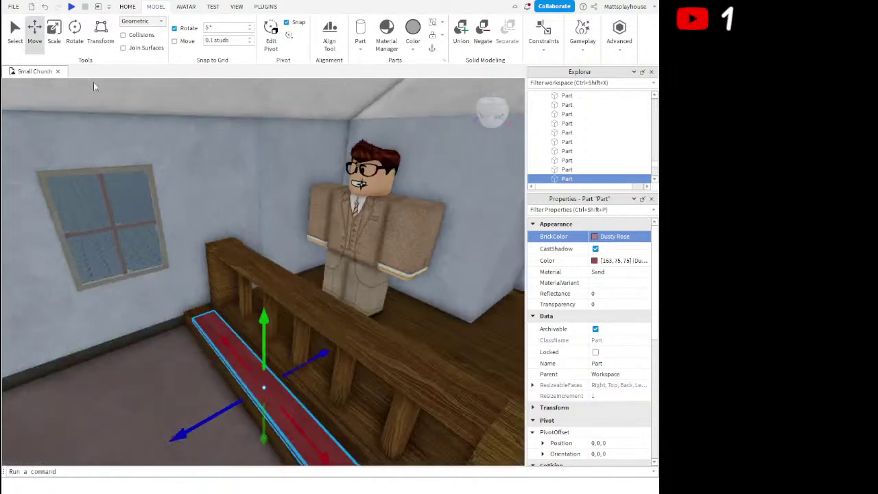
{"action": "left_click_drag", "start_coordinate": [300, 364], "coordinate": [307, 359]}
{"action": "right_click_drag", "start_coordinate": [247, 321], "coordinate": [241, 317]}
{"action": "scroll", "coordinate": [240, 318], "scroll_direction": "down", "scroll_amount": 2}
Duplicate the red strip and move the copy in front of the opposite railing
{"action": "key", "text": "ctrl+d"}
{"action": "left_click_drag", "start_coordinate": [251, 368], "coordinate": [305, 351]}
{"action": "key", "text": "d"}
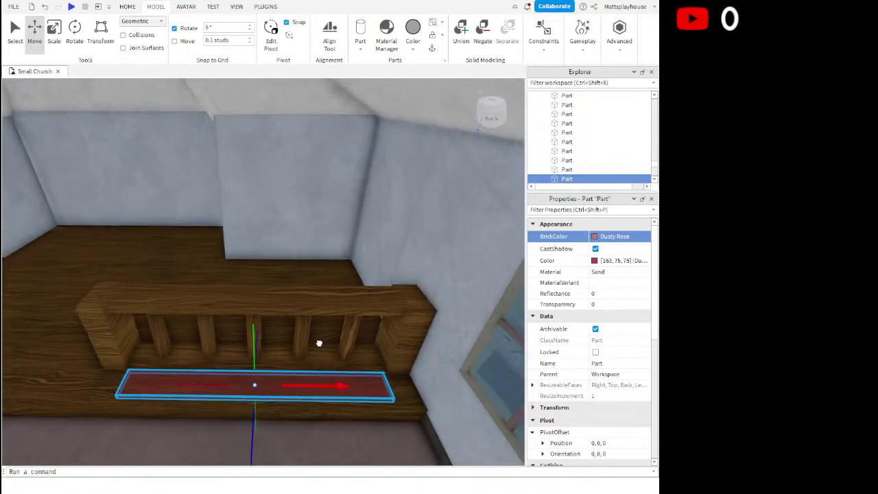
{"action": "left_click_drag", "start_coordinate": [320, 343], "coordinate": [319, 343]}
{"action": "key", "text": "d"}
{"action": "left_click", "coordinate": [384, 331]}
Resize the top rail of the railing in front of the character slightly at its aisle end to fit the end post
{"action": "key", "text": "a"}
{"action": "right_click_drag", "start_coordinate": [384, 330], "coordinate": [384, 330]}
{"action": "key", "text": "s"}
{"action": "key", "text": "w"}
{"action": "key", "text": "s"}
{"action": "key", "text": "s"}
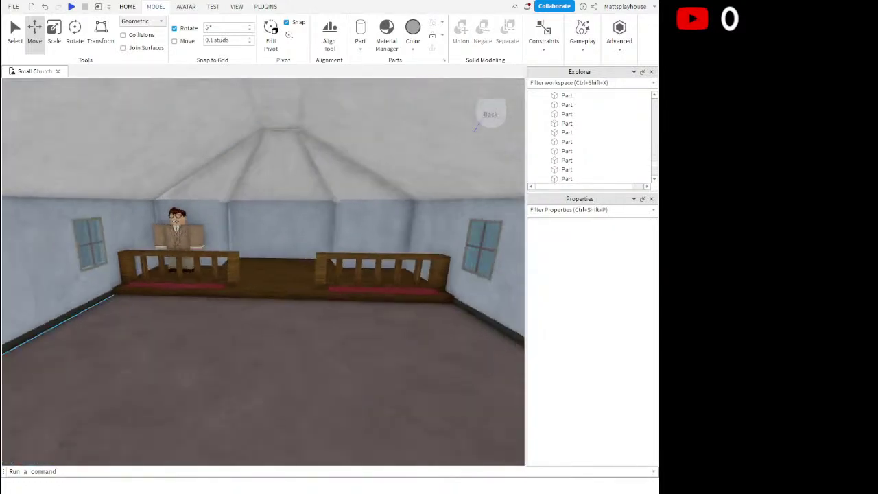
{"action": "key", "text": "w"}
{"action": "right_click_drag", "start_coordinate": [389, 438], "coordinate": [366, 423]}
{"action": "key", "text": "w"}
{"action": "key", "text": "w"}
{"action": "left_click", "coordinate": [145, 326]}
{"action": "key", "text": "a"}
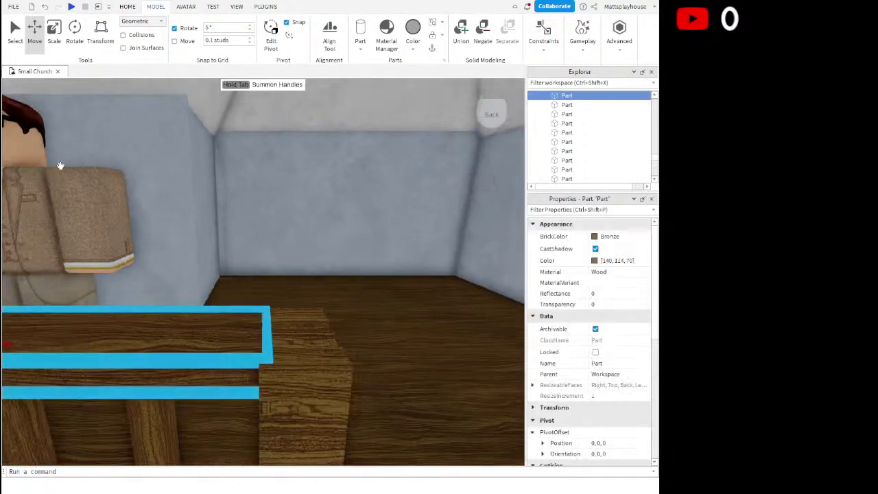
{"action": "left_click", "coordinate": [54, 31]}
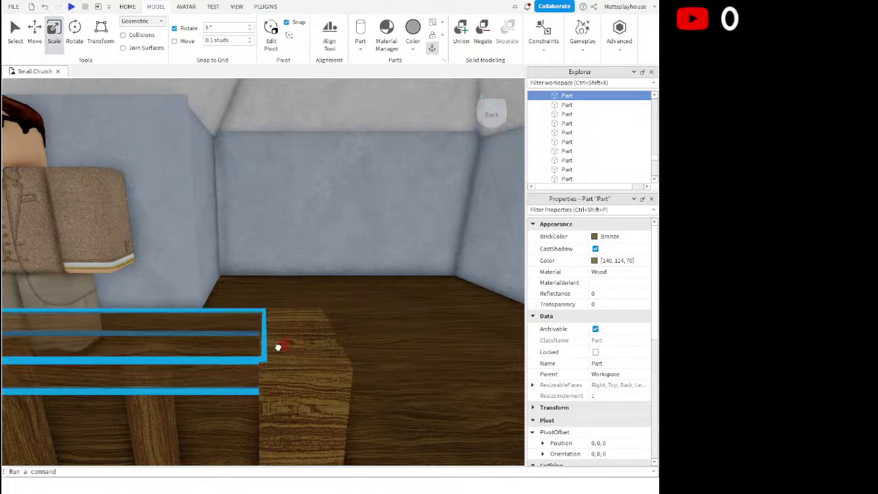
{"action": "left_click", "coordinate": [351, 332]}
{"action": "key", "text": "d"}
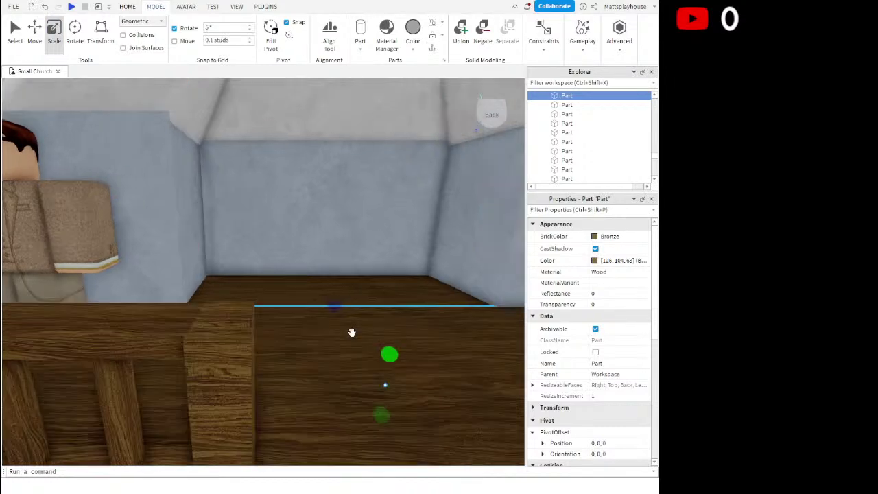
Resize the opposite railing's top rail slightly at its wall end to fit the end post there
{"action": "left_click", "coordinate": [317, 300]}
{"action": "key", "text": "w"}
{"action": "key", "text": "d"}
{"action": "key", "text": "a"}
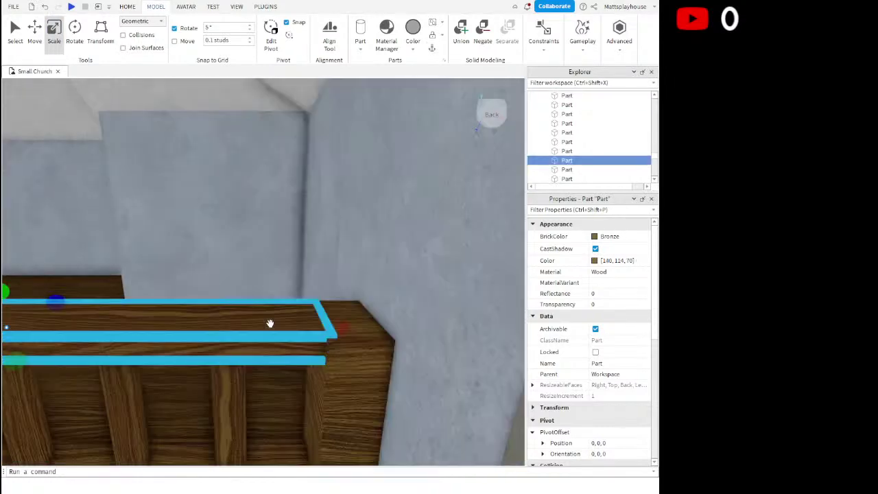
{"action": "right_click_drag", "start_coordinate": [364, 328], "coordinate": [363, 327]}
{"action": "left_click_drag", "start_coordinate": [349, 328], "coordinate": [346, 330]}
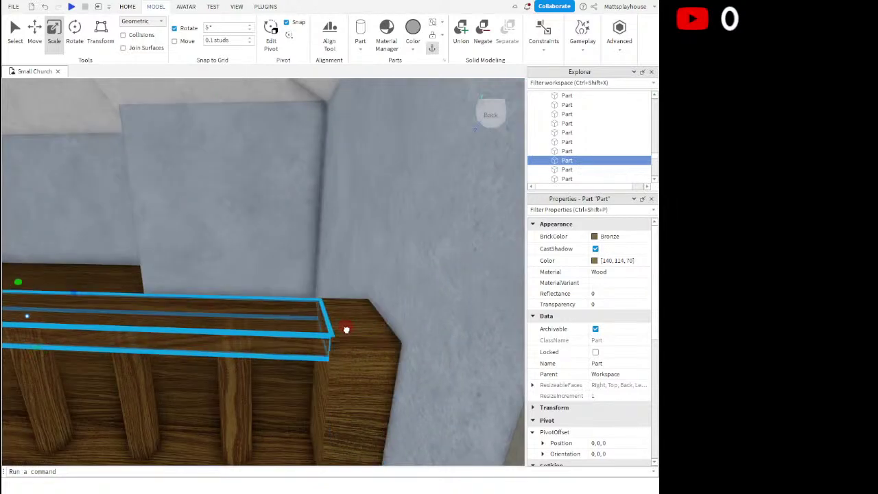
{"action": "key", "text": "d"}
{"action": "left_click", "coordinate": [458, 344]}
{"action": "key", "text": "a"}
{"action": "key", "text": "s"}
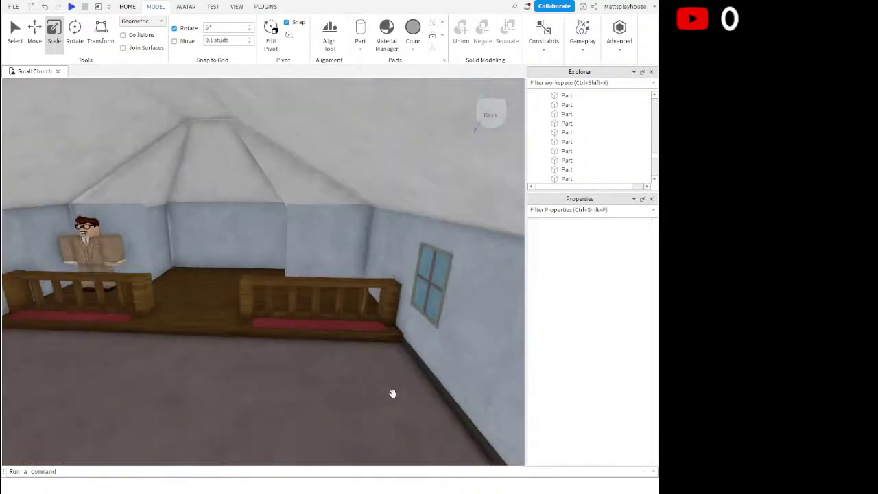
Duplicate the wooden platform and shrink the copy's height and depth into a thin strip along the platform's front edge
{"action": "key", "text": "w"}
{"action": "key", "text": "w"}
{"action": "key", "text": "d"}
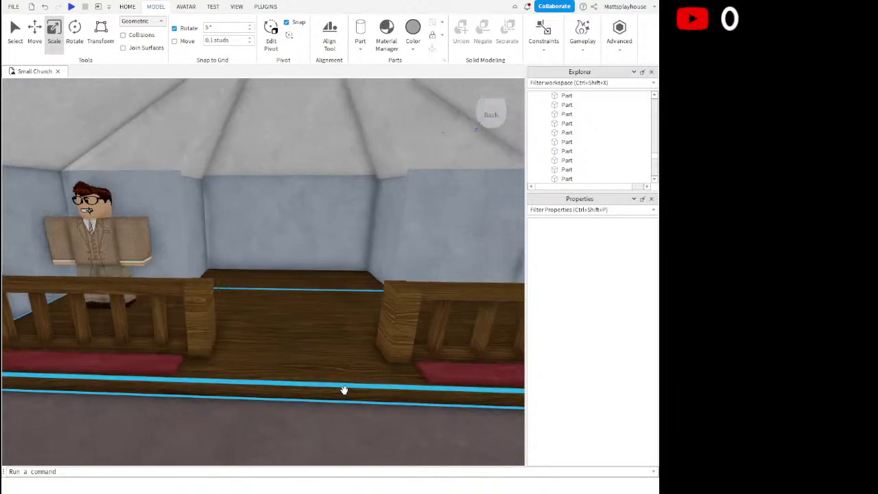
{"action": "right_click_drag", "start_coordinate": [346, 390], "coordinate": [338, 386]}
{"action": "key", "text": "s"}
{"action": "right_click_drag", "start_coordinate": [402, 408], "coordinate": [397, 405]}
{"action": "key", "text": "w"}
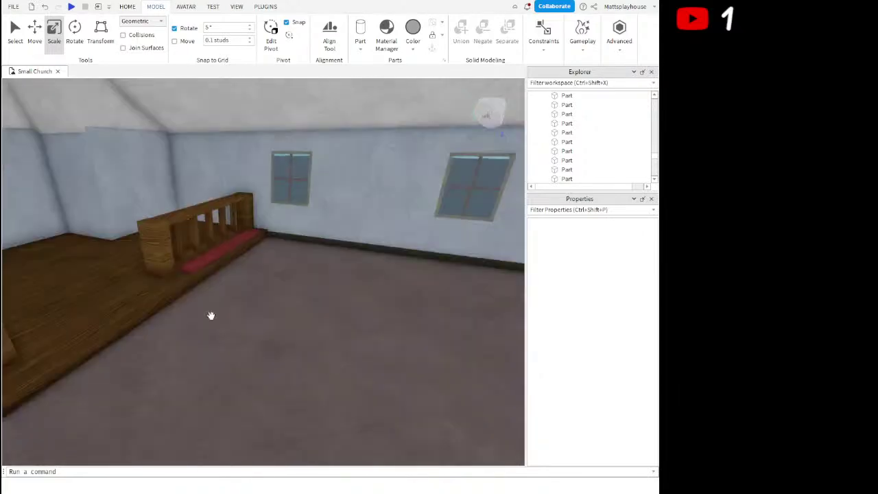
{"action": "left_click", "coordinate": [174, 292]}
{"action": "key", "text": "a"}
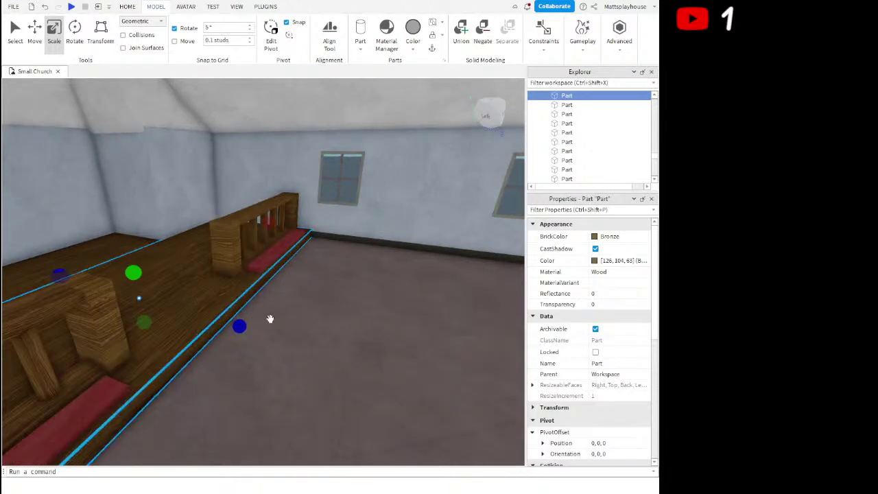
{"action": "key", "text": "ctrl+d"}
{"action": "left_click_drag", "start_coordinate": [133, 273], "coordinate": [142, 298]}
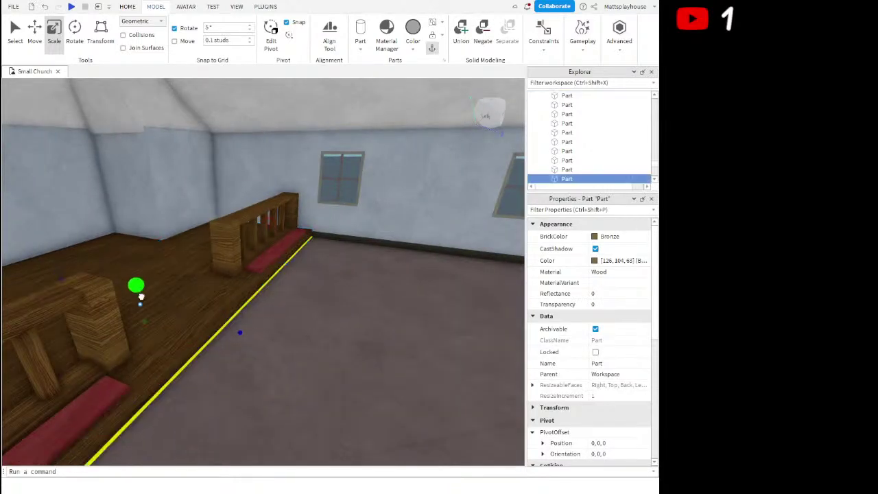
{"action": "left_click_drag", "start_coordinate": [69, 277], "coordinate": [381, 349]}
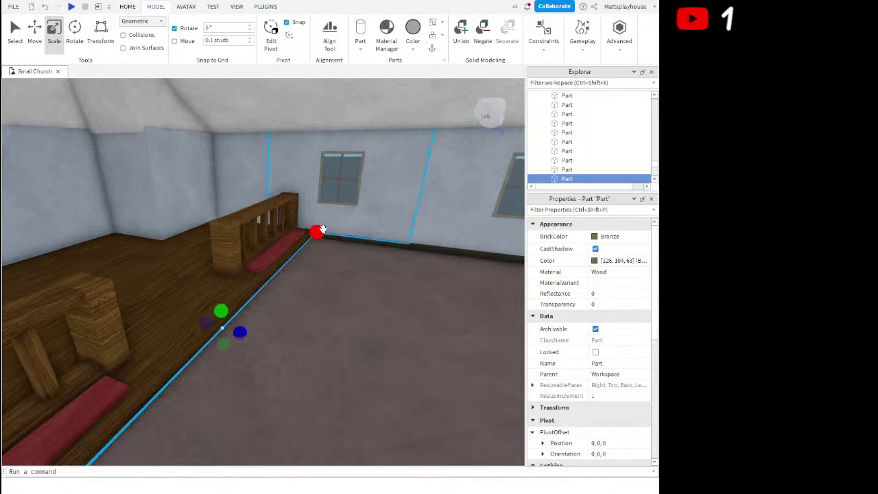
Shorten the thin strip from both ends so it spans only the opening between the two railings
{"action": "right_click_drag", "start_coordinate": [291, 279], "coordinate": [298, 277]}
{"action": "scroll", "coordinate": [297, 276], "scroll_direction": "down", "scroll_amount": 1}
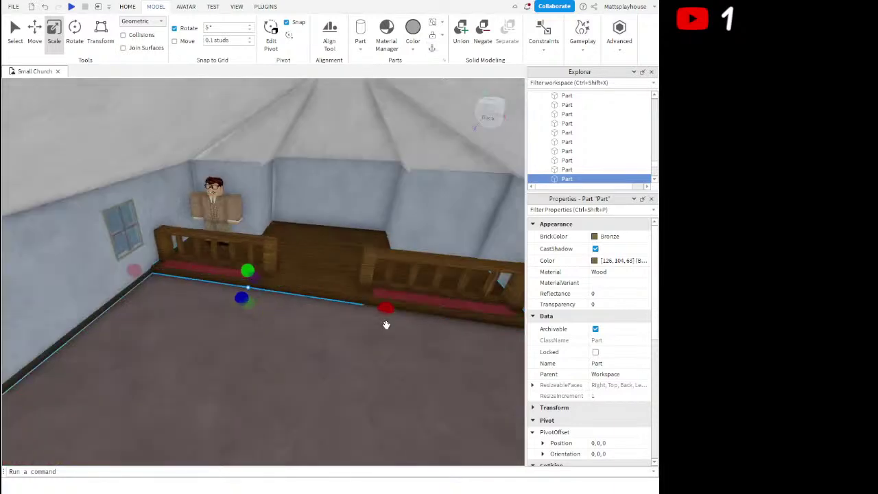
{"action": "scroll", "coordinate": [177, 272], "scroll_direction": "up", "scroll_amount": 1}
{"action": "left_click_drag", "start_coordinate": [178, 273], "coordinate": [252, 265]}
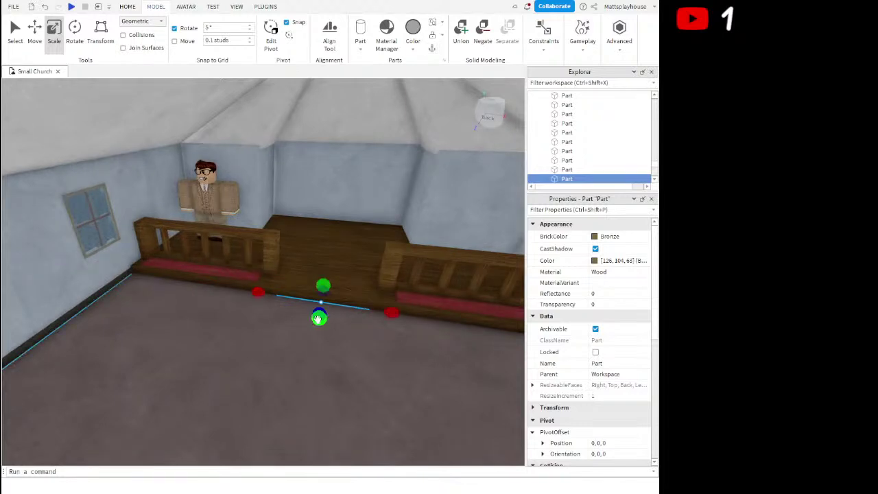
Extend the strip over the floor from the platform to the entrance door as a thin wooden aisle
{"action": "left_click_drag", "start_coordinate": [317, 320], "coordinate": [254, 348]}
{"action": "right_click_drag", "start_coordinate": [253, 348], "coordinate": [252, 349]}
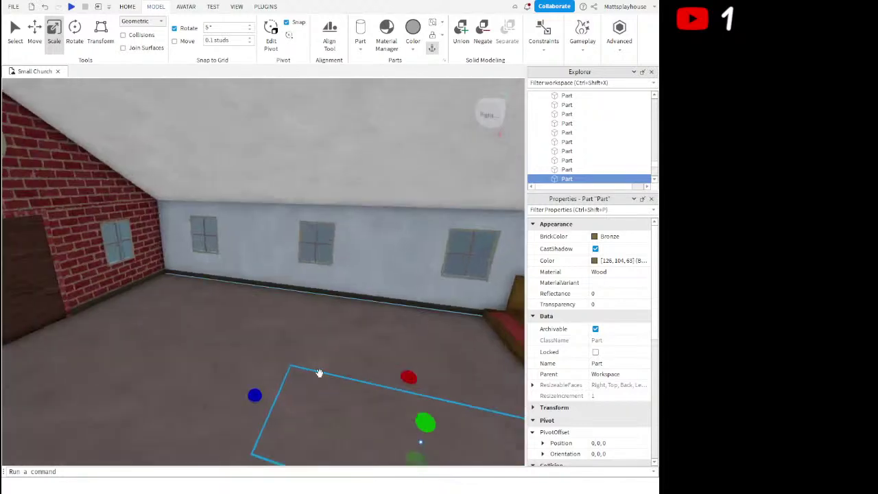
{"action": "left_click_drag", "start_coordinate": [427, 427], "coordinate": [431, 427]}
{"action": "right_click_drag", "start_coordinate": [432, 429], "coordinate": [414, 414]}
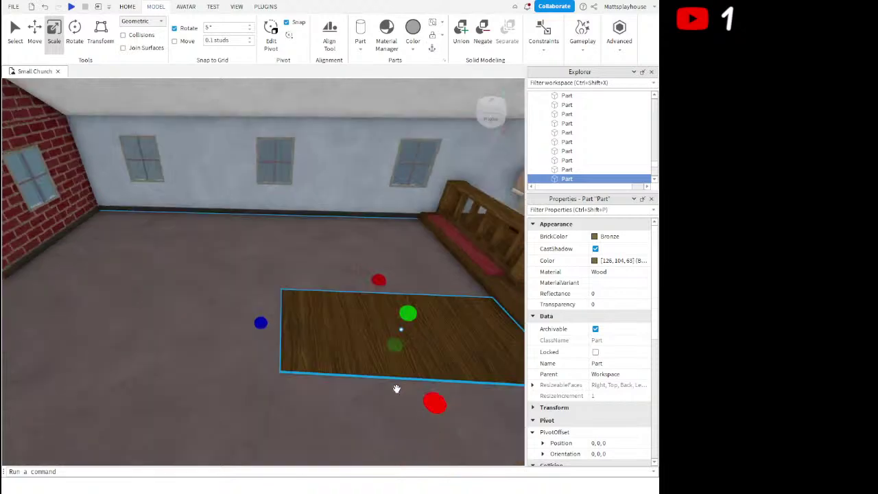
{"action": "scroll", "coordinate": [255, 320], "scroll_direction": "down", "scroll_amount": 3}
{"action": "left_click_drag", "start_coordinate": [264, 323], "coordinate": [143, 326]}
{"action": "scroll", "coordinate": [230, 323], "scroll_direction": "up", "scroll_amount": 4}
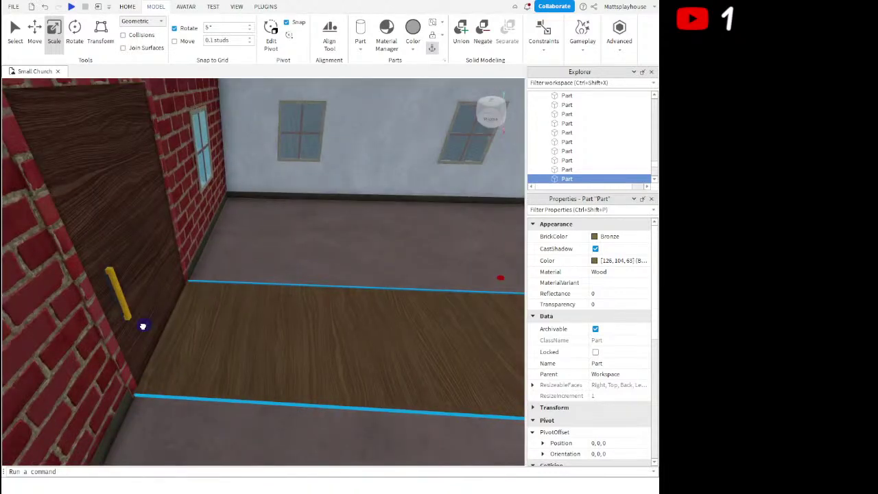
Fine-tune the aisle's side edges so its width lines up with the entrance doorway
{"action": "right_click_drag", "start_coordinate": [142, 326], "coordinate": [143, 325]}
{"action": "right_click_drag", "start_coordinate": [217, 330], "coordinate": [216, 330]}
{"action": "mouse_move", "coordinate": [107, 342]}
{"action": "right_mouse_down"}
{"action": "mouse_move", "coordinate": [139, 347]}
{"action": "mouse_move", "coordinate": [107, 342]}
{"action": "right_mouse_up"}
{"action": "left_click_drag", "start_coordinate": [245, 334], "coordinate": [247, 333]}
{"action": "right_click_drag", "start_coordinate": [260, 328], "coordinate": [261, 328]}
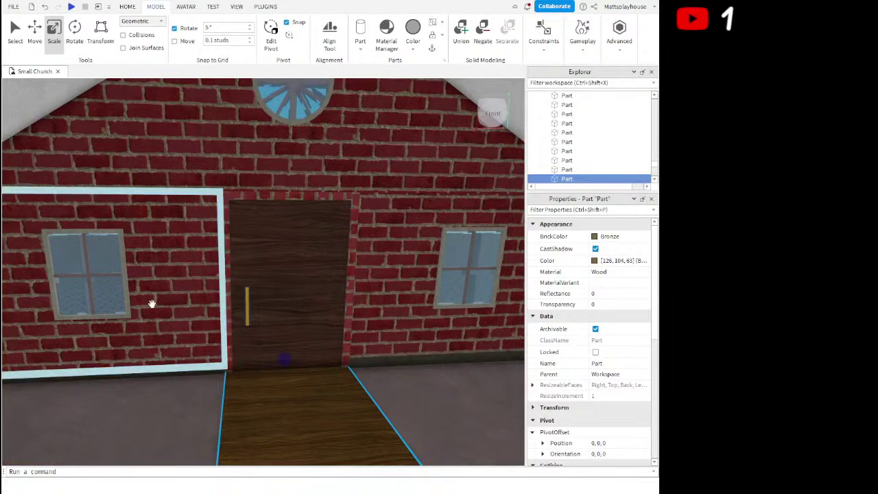
{"action": "right_click_drag", "start_coordinate": [137, 298], "coordinate": [138, 298]}
{"action": "right_click_drag", "start_coordinate": [353, 350], "coordinate": [337, 349]}
{"action": "left_click_drag", "start_coordinate": [230, 416], "coordinate": [229, 413]}
{"action": "right_click_drag", "start_coordinate": [221, 400], "coordinate": [219, 401]}
Adjust both ends of the wooden aisle so they meet the entrance door and the platform's front edge
{"action": "scroll", "coordinate": [223, 402], "scroll_direction": "down", "scroll_amount": 8}
{"action": "scroll", "coordinate": [223, 404], "scroll_direction": "up", "scroll_amount": 10}
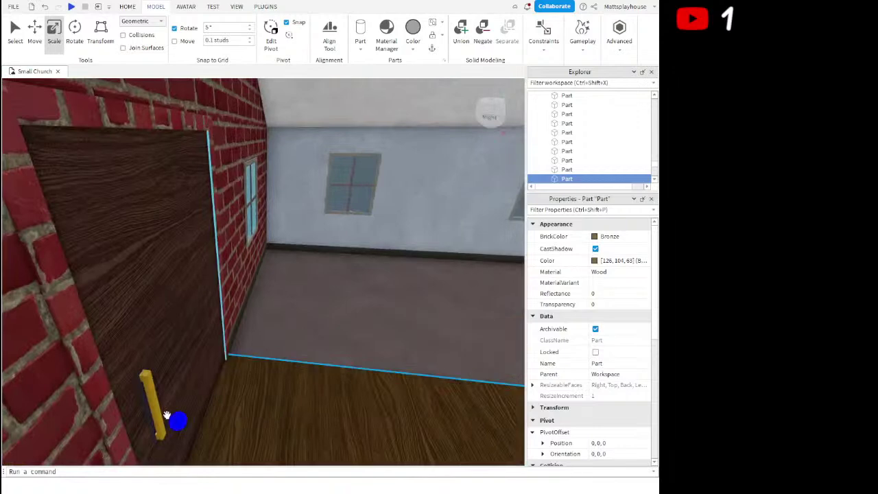
{"action": "left_click_drag", "start_coordinate": [178, 414], "coordinate": [174, 416]}
{"action": "right_click_drag", "start_coordinate": [174, 397], "coordinate": [234, 398]}
{"action": "scroll", "coordinate": [170, 398], "scroll_direction": "up", "scroll_amount": 4}
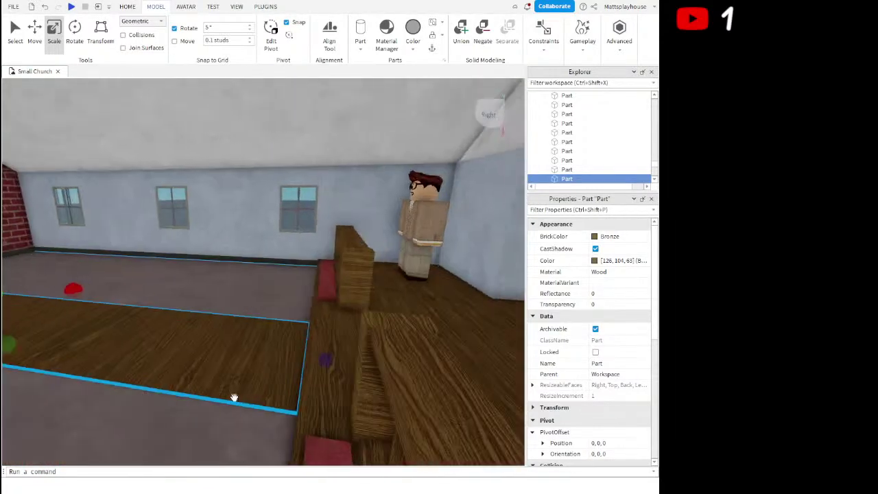
{"action": "left_click_drag", "start_coordinate": [334, 354], "coordinate": [335, 355]}
{"action": "right_click_drag", "start_coordinate": [335, 355], "coordinate": [334, 353]}
Duplicate the wooden aisle and move the copy sideways against the side wall on the character's side
{"action": "left_click", "coordinate": [36, 34]}
{"action": "right_click_drag", "start_coordinate": [232, 326], "coordinate": [244, 299]}
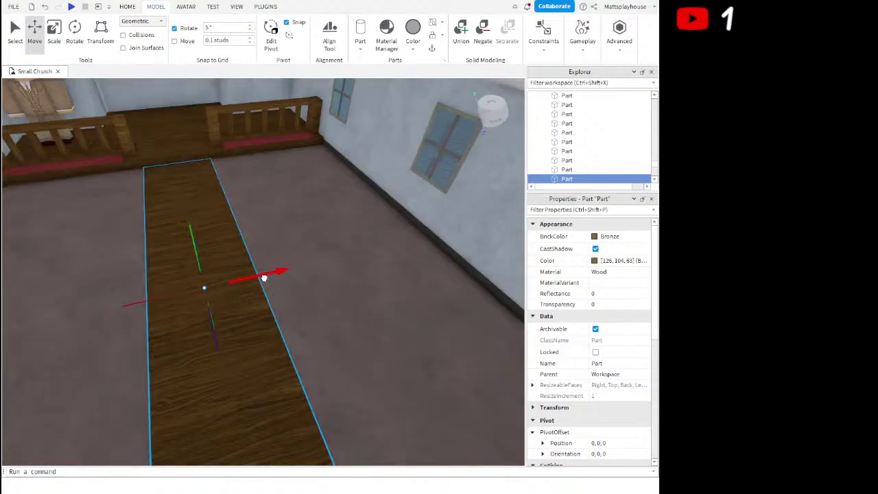
{"action": "left_click_drag", "start_coordinate": [265, 277], "coordinate": [262, 278]}
{"action": "right_click_drag", "start_coordinate": [264, 278], "coordinate": [263, 278]}
{"action": "left_click_drag", "start_coordinate": [262, 279], "coordinate": [229, 274]}
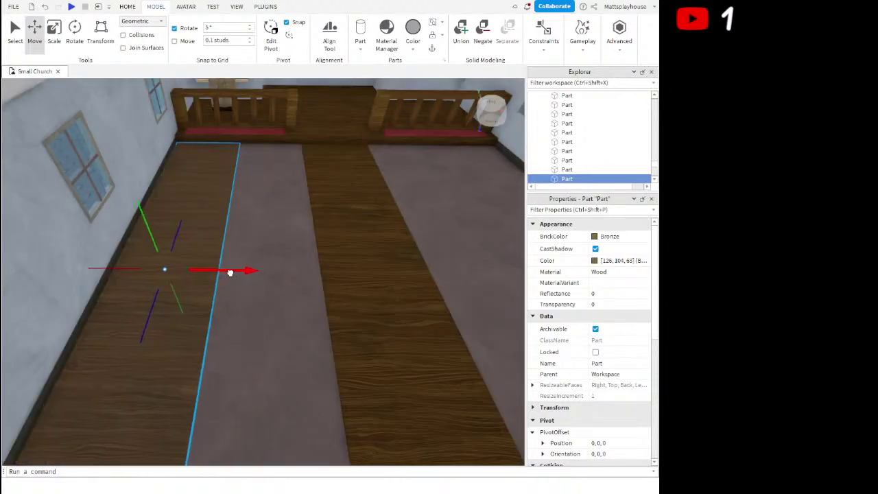
Narrow the copied floor strip into a slim wooden border along the side wall
{"action": "right_click_drag", "start_coordinate": [243, 340], "coordinate": [295, 344]}
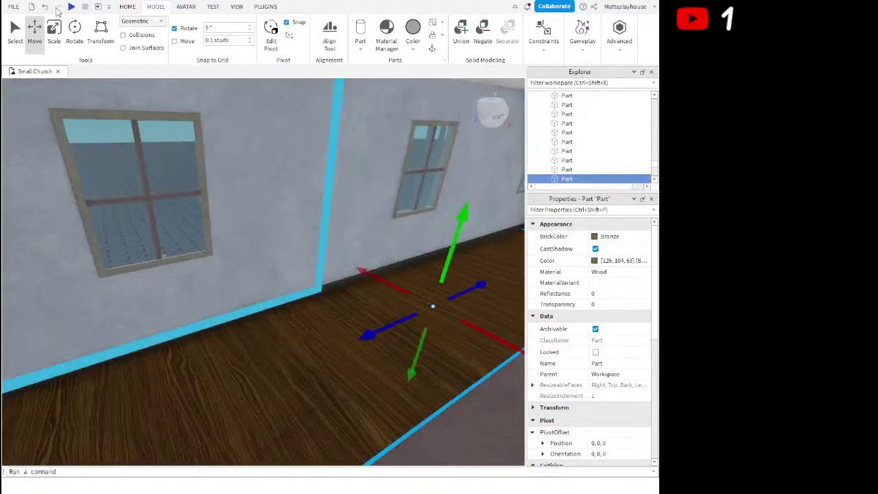
{"action": "key", "text": "ctrl+3"}
{"action": "right_click_drag", "start_coordinate": [399, 289], "coordinate": [410, 297]}
{"action": "left_click_drag", "start_coordinate": [400, 295], "coordinate": [363, 252]}
Duplicate the slim wooden border and move the copy along the opposite side wall
{"action": "left_click", "coordinate": [36, 45]}
{"action": "key", "text": "ctrl+d"}
{"action": "key", "text": "d"}
{"action": "key", "text": "d"}
{"action": "left_click", "coordinate": [394, 261]}
{"action": "right_click_drag", "start_coordinate": [394, 261], "coordinate": [402, 333]}
{"action": "key", "text": "w"}
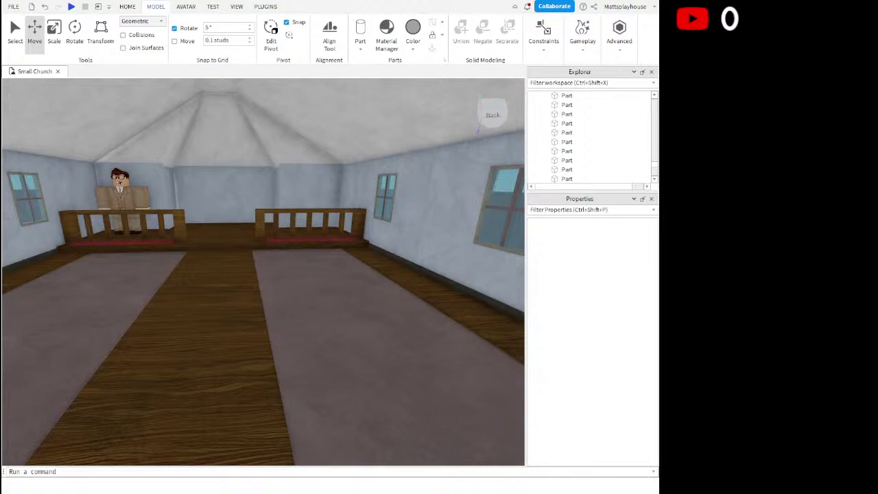
Duplicate the central aisle and shorten the copy to a small section in front of the entrance door
{"action": "right_click_drag", "start_coordinate": [355, 381], "coordinate": [355, 381]}
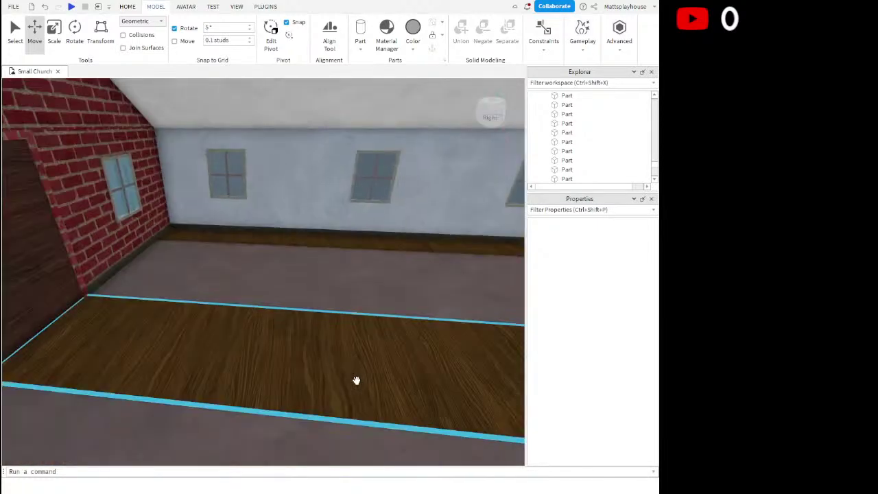
{"action": "left_click", "coordinate": [355, 381]}
{"action": "key", "text": "a"}
{"action": "key", "text": "ctrl+d"}
{"action": "left_click", "coordinate": [54, 32]}
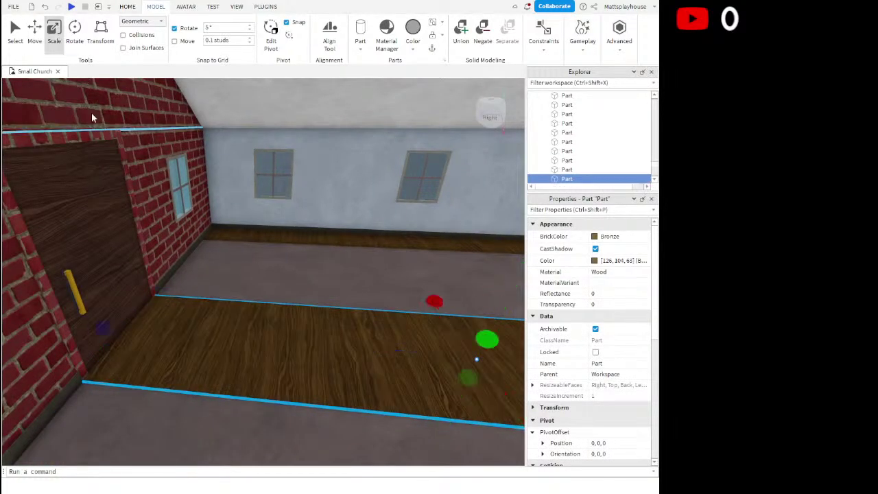
{"action": "right_click_drag", "start_coordinate": [306, 334], "coordinate": [306, 335]}
{"action": "left_click_drag", "start_coordinate": [490, 283], "coordinate": [467, 294]}
{"action": "right_click_drag", "start_coordinate": [488, 282], "coordinate": [466, 294]}
{"action": "left_click_drag", "start_coordinate": [467, 294], "coordinate": [326, 278]}
{"action": "right_click_drag", "start_coordinate": [467, 294], "coordinate": [296, 290]}
Widen the short floor section in both directions along the brick wall until it reaches the side borders
{"action": "key", "text": "w"}
{"action": "left_click_drag", "start_coordinate": [281, 291], "coordinate": [281, 293]}
{"action": "key", "text": "d"}
{"action": "right_click_drag", "start_coordinate": [281, 293], "coordinate": [281, 292]}
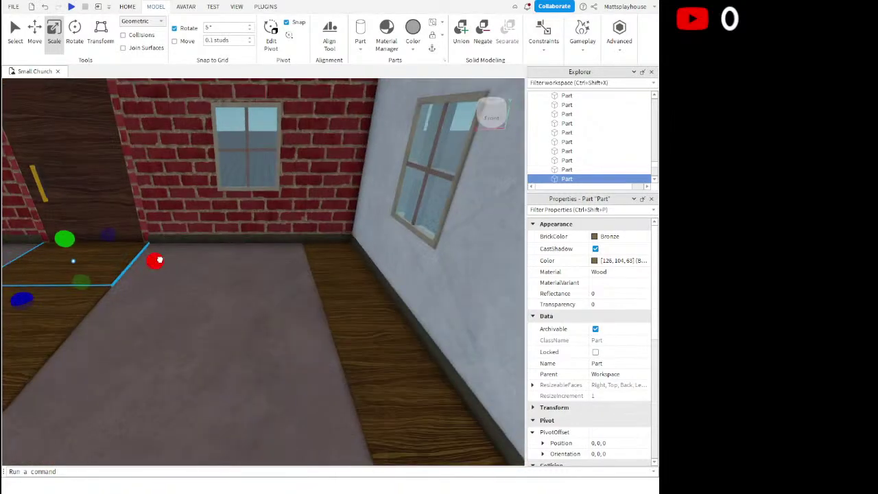
{"action": "key", "text": "a"}
{"action": "left_click_drag", "start_coordinate": [232, 261], "coordinate": [145, 259]}
{"action": "key", "text": "a"}
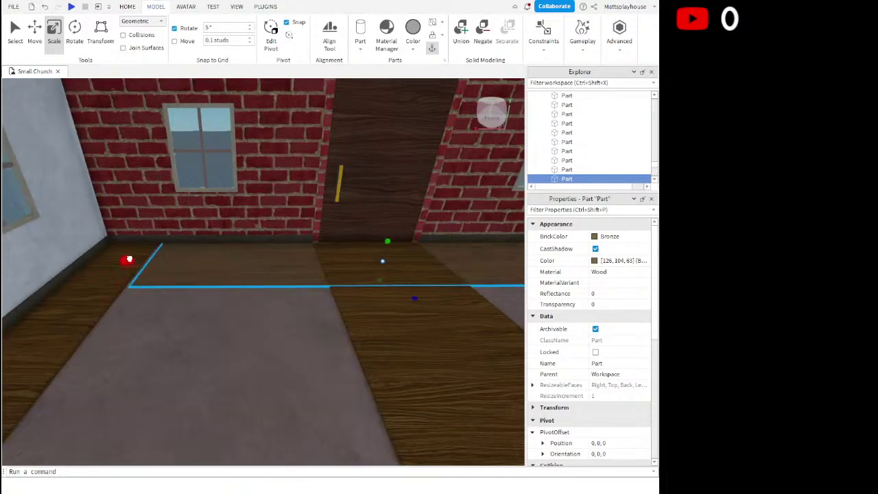
{"action": "key", "text": "s"}
{"action": "key", "text": "d"}
{"action": "right_click_drag", "start_coordinate": [325, 323], "coordinate": [348, 319]}
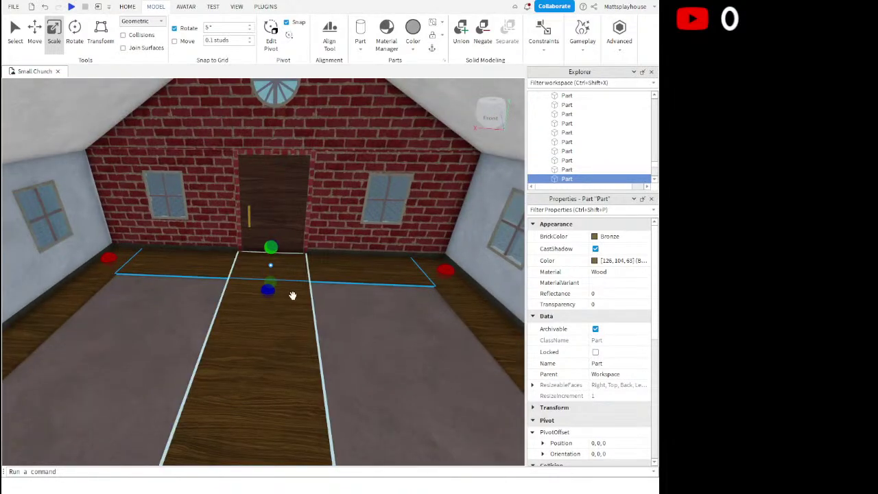
Duplicate the cross border by the entrance and move the copy to the floor directly in front of the platform
{"action": "right_click_drag", "start_coordinate": [237, 289], "coordinate": [263, 288]}
{"action": "key", "text": "s"}
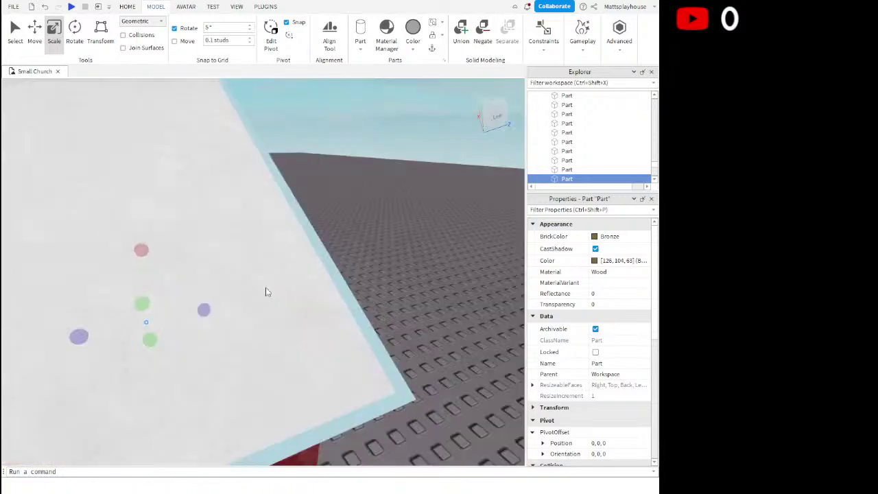
{"action": "key", "text": "d"}
{"action": "left_click", "coordinate": [370, 301]}
{"action": "key", "text": "a"}
{"action": "right_click_drag", "start_coordinate": [371, 301], "coordinate": [340, 317]}
{"action": "left_click", "coordinate": [426, 265]}
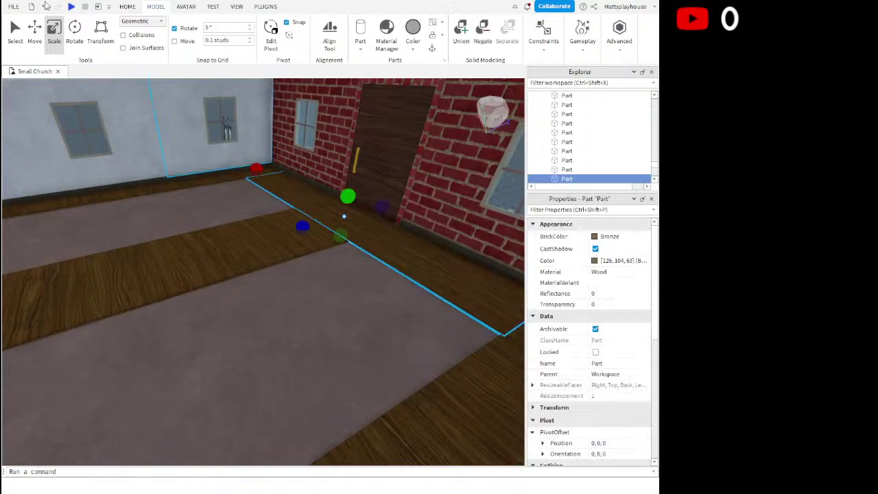
{"action": "key", "text": "ctrl+2"}
{"action": "left_click_drag", "start_coordinate": [390, 204], "coordinate": [384, 205]}
{"action": "right_click_drag", "start_coordinate": [390, 205], "coordinate": [385, 206]}
{"action": "key", "text": "a"}
{"action": "left_click_drag", "start_coordinate": [384, 206], "coordinate": [344, 211]}
{"action": "key", "text": "d"}
{"action": "key", "text": "s"}
{"action": "right_click_drag", "start_coordinate": [344, 212], "coordinate": [345, 213]}
{"action": "key", "text": "a"}
{"action": "left_click", "coordinate": [400, 254]}
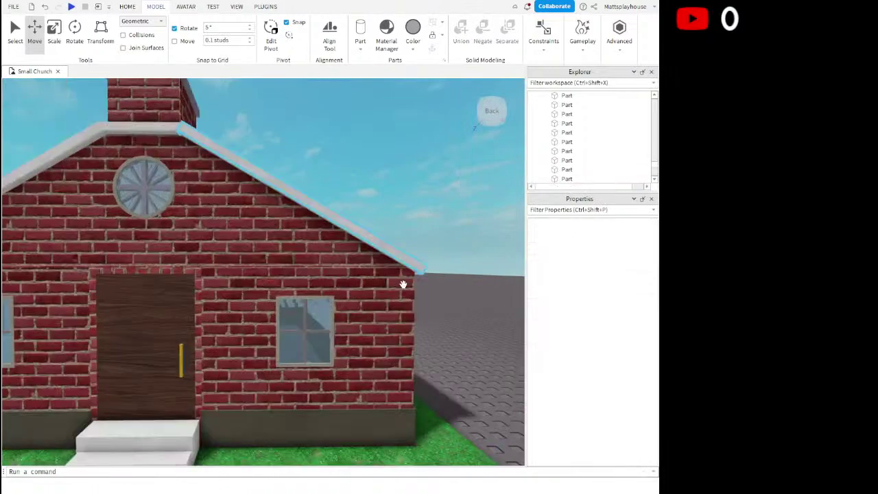
Insert a new block part on the carpet beside the aisle, near the platform on the character's side
{"action": "key", "text": "w"}
{"action": "key", "text": "w"}
{"action": "right_click_drag", "start_coordinate": [430, 343], "coordinate": [404, 348]}
{"action": "key", "text": "w"}
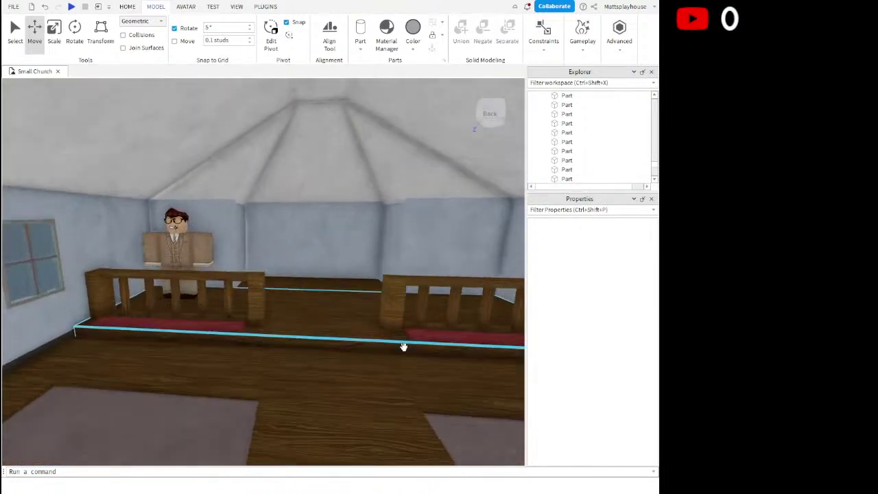
{"action": "key", "text": "d"}
{"action": "right_click_drag", "start_coordinate": [348, 360], "coordinate": [366, 358]}
{"action": "key", "text": "a"}
{"action": "key", "text": "w"}
{"action": "key", "text": "w"}
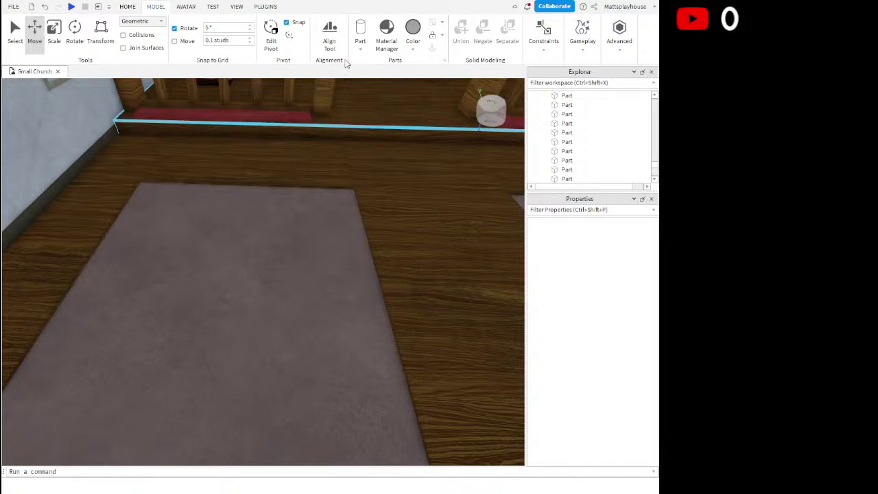
{"action": "left_click", "coordinate": [360, 34]}
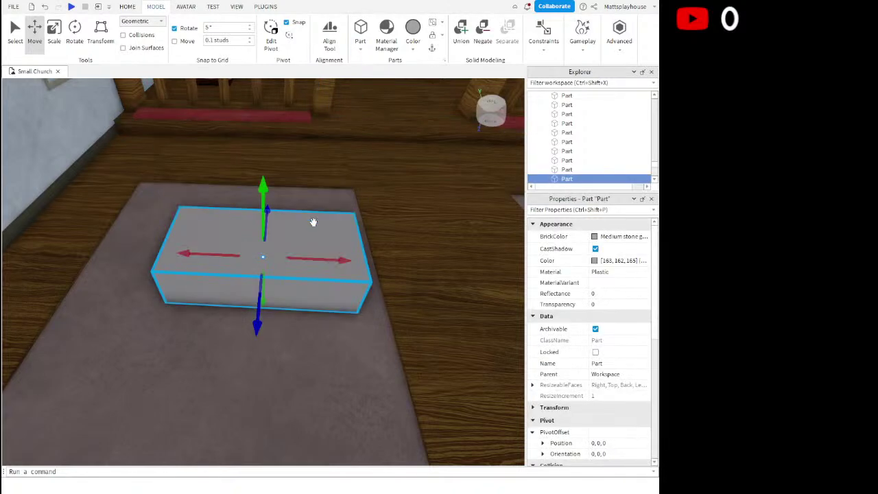
Move the new block to the platform end of the carpet and line its face up with the carpet's edge
{"action": "left_click_drag", "start_coordinate": [314, 221], "coordinate": [229, 199]}
{"action": "key", "text": "d"}
{"action": "right_click_drag", "start_coordinate": [245, 188], "coordinate": [244, 228]}
{"action": "key", "text": "w"}
{"action": "key", "text": "w"}
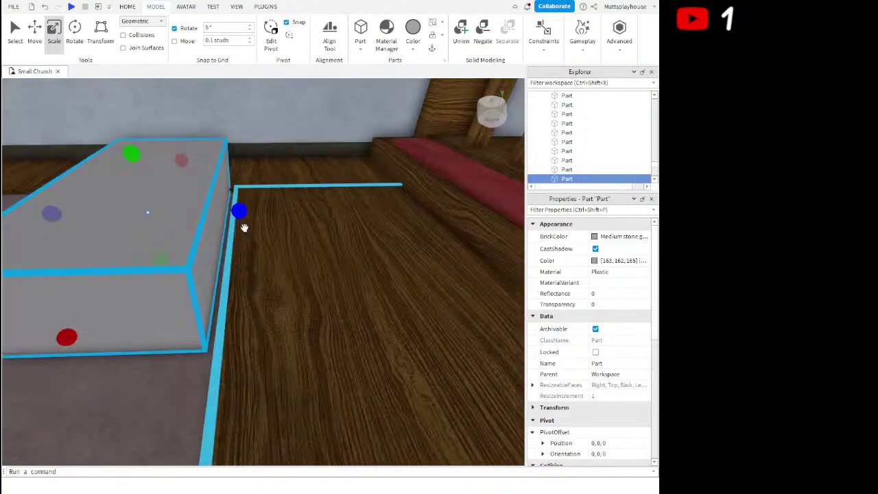
{"action": "key", "text": "w"}
{"action": "left_click_drag", "start_coordinate": [231, 198], "coordinate": [237, 197]}
Extend the block to the wall-side edge of the carpet
{"action": "key", "text": "a"}
{"action": "key", "text": "q"}
{"action": "mouse_move", "coordinate": [302, 290]}
{"action": "right_mouse_down"}
{"action": "mouse_move", "coordinate": [292, 282]}
{"action": "mouse_move", "coordinate": [305, 279]}
{"action": "right_mouse_up"}
{"action": "key", "text": "s"}
{"action": "key", "text": "w"}
{"action": "key", "text": "d"}
{"action": "key", "text": "w"}
{"action": "key", "text": "s"}
{"action": "left_click_drag", "start_coordinate": [276, 293], "coordinate": [277, 291]}
{"action": "key", "text": "d"}
{"action": "right_click_drag", "start_coordinate": [277, 291], "coordinate": [284, 293]}
{"action": "key", "text": "a"}
{"action": "key", "text": "a"}
Stretch the block across the carpet to its aisle-side edge and reduce its depth to a narrow bar
{"action": "left_click", "coordinate": [254, 279]}
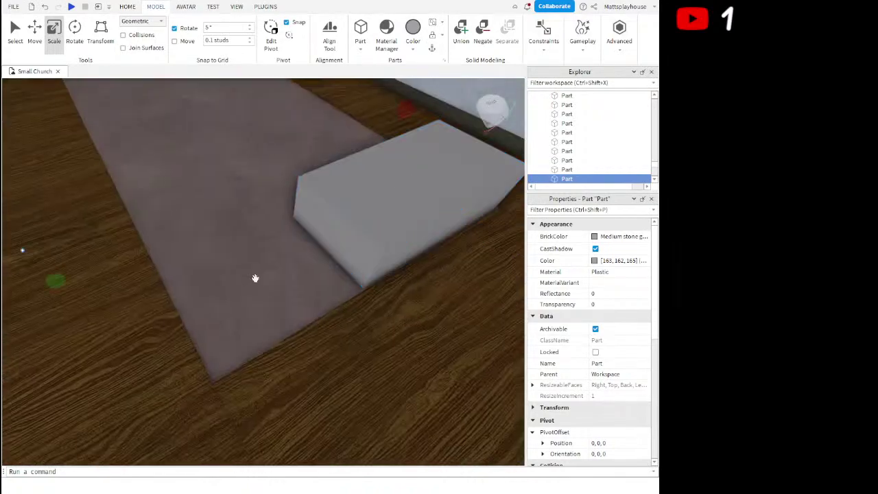
{"action": "left_click", "coordinate": [352, 224]}
{"action": "left_click_drag", "start_coordinate": [314, 240], "coordinate": [139, 288]}
{"action": "key", "text": "a"}
{"action": "right_click_drag", "start_coordinate": [139, 287], "coordinate": [140, 289]}
{"action": "left_click_drag", "start_coordinate": [242, 377], "coordinate": [226, 322]}
Colour the bar bronze [140, 114, 70] and set its material to Wood
{"action": "left_click", "coordinate": [596, 238]}
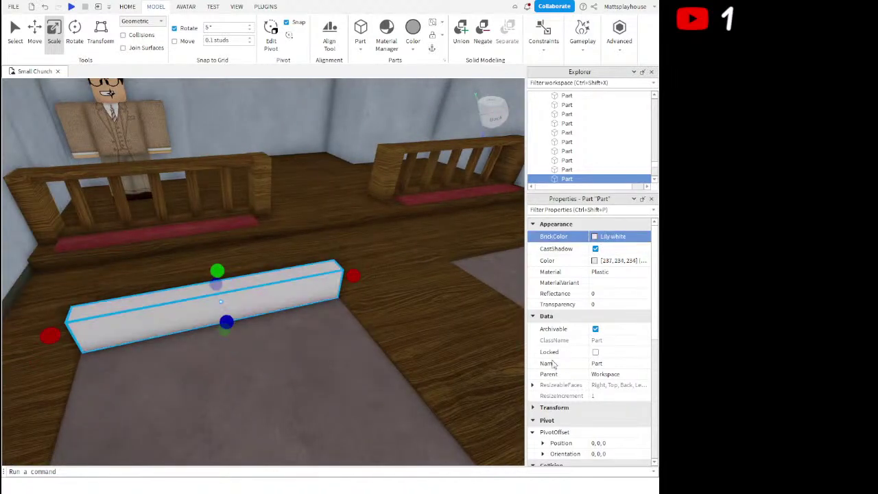
{"action": "left_click", "coordinate": [601, 262]}
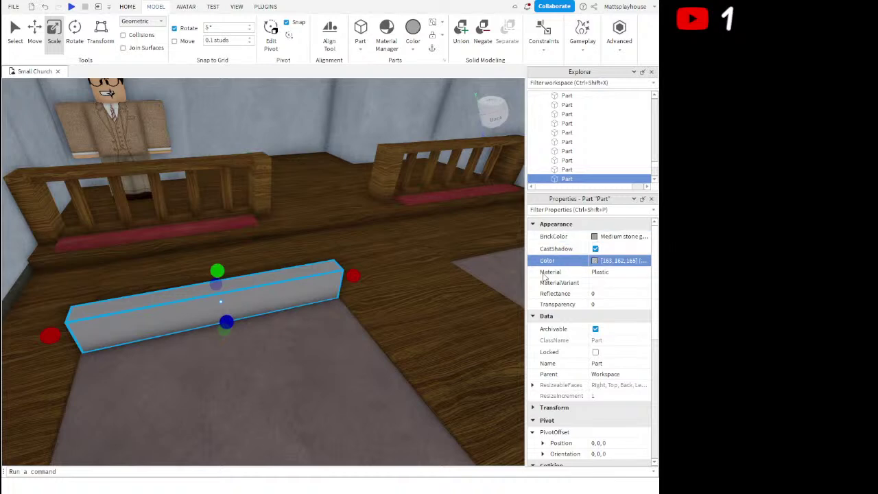
{"action": "left_click", "coordinate": [211, 293]}
{"action": "left_click", "coordinate": [409, 351]}
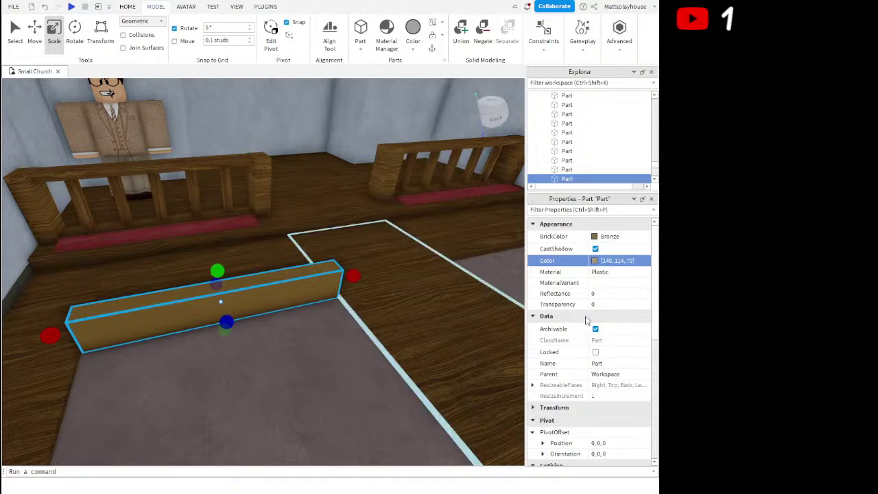
{"action": "left_click", "coordinate": [563, 274]}
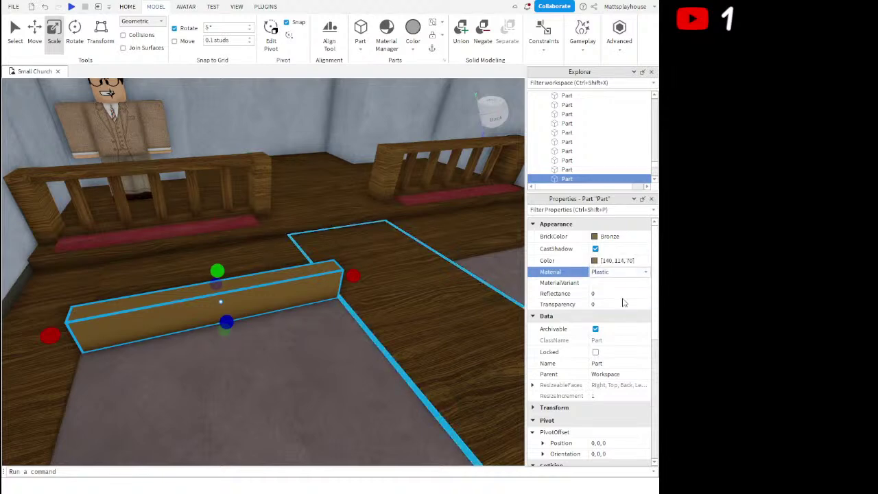
{"action": "left_click", "coordinate": [614, 348]}
Thin the wooden bar slightly and raise its height to form an upright panel across the carpet
{"action": "left_click_drag", "start_coordinate": [232, 323], "coordinate": [229, 316]}
{"action": "left_click_drag", "start_coordinate": [219, 270], "coordinate": [218, 220]}
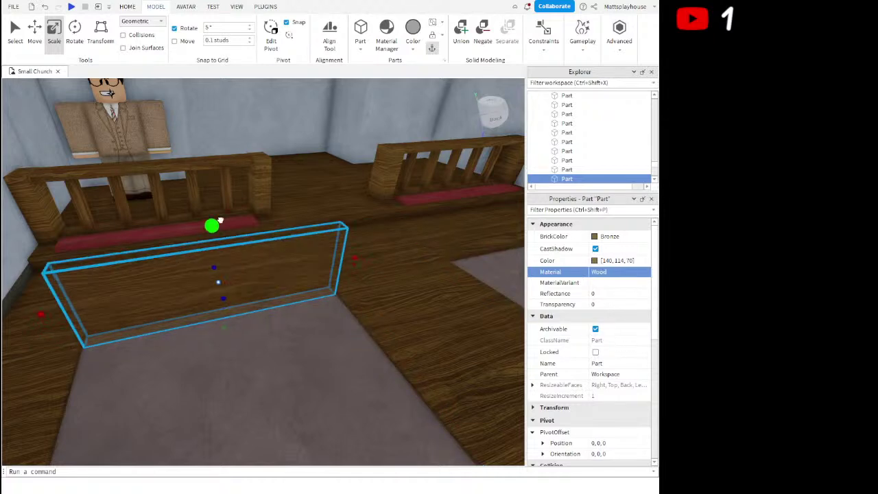
{"action": "scroll", "coordinate": [274, 258], "scroll_direction": "up", "scroll_amount": 3}
{"action": "right_click_drag", "start_coordinate": [275, 259], "coordinate": [294, 282]}
{"action": "scroll", "coordinate": [294, 282], "scroll_direction": "down", "scroll_amount": 4}
Move the character off the platform to stand beside the panel as a size reference
{"action": "left_click_drag", "start_coordinate": [232, 205], "coordinate": [206, 332]}
{"action": "left_click", "coordinate": [323, 272]}
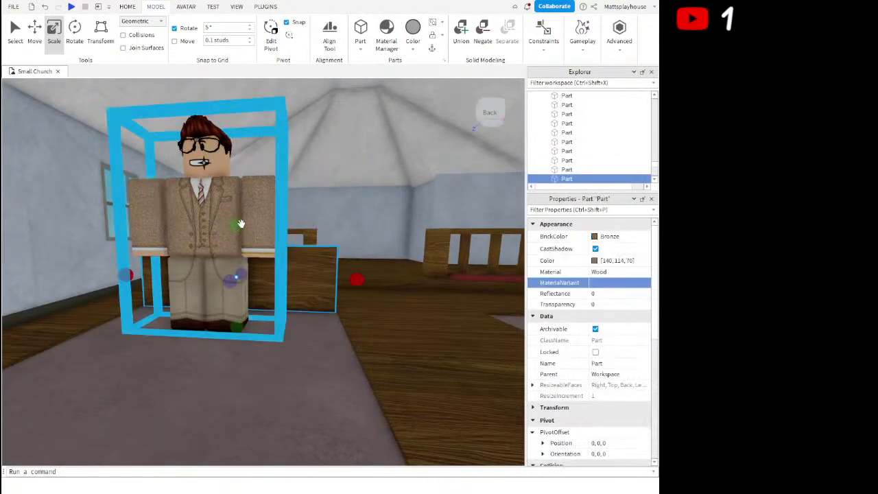
{"action": "scroll", "coordinate": [240, 207], "scroll_direction": "up", "scroll_amount": 3}
{"action": "right_click_drag", "start_coordinate": [240, 206], "coordinate": [243, 212]}
{"action": "scroll", "coordinate": [243, 213], "scroll_direction": "down", "scroll_amount": 4}
{"action": "left_click_drag", "start_coordinate": [243, 212], "coordinate": [353, 252]}
{"action": "right_click_drag", "start_coordinate": [353, 252], "coordinate": [330, 267]}
{"action": "scroll", "coordinate": [347, 245], "scroll_direction": "up", "scroll_amount": 3}
{"action": "scroll", "coordinate": [329, 267], "scroll_direction": "down", "scroll_amount": 3}
Fine-tune the height of the panel to suit the character standing beside it
{"action": "left_click", "coordinate": [242, 302]}
{"action": "left_click_drag", "start_coordinate": [221, 278], "coordinate": [221, 282]}
{"action": "scroll", "coordinate": [221, 283], "scroll_direction": "up", "scroll_amount": 2}
{"action": "right_click_drag", "start_coordinate": [221, 287], "coordinate": [239, 272]}
{"action": "left_click_drag", "start_coordinate": [270, 255], "coordinate": [269, 260]}
Duplicate the panel and flatten the copy into a thin ledge on its top edge, overhanging the front
{"action": "key", "text": "ctrl+d"}
{"action": "left_click_drag", "start_coordinate": [268, 382], "coordinate": [307, 289]}
{"action": "left_click_drag", "start_coordinate": [249, 284], "coordinate": [246, 283]}
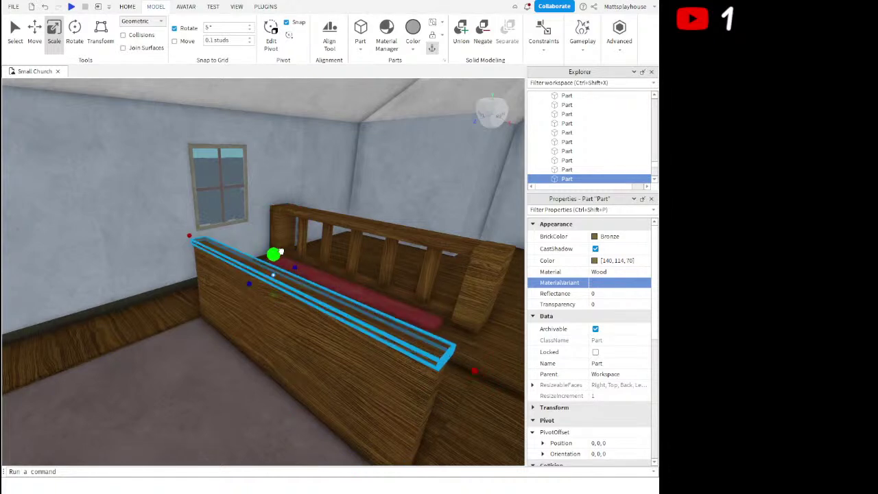
{"action": "left_click_drag", "start_coordinate": [280, 252], "coordinate": [280, 252]}
Lengthen the ledge so it slightly overhangs both ends of the panel
{"action": "scroll", "coordinate": [243, 286], "scroll_direction": "up", "scroll_amount": 2}
{"action": "right_click_drag", "start_coordinate": [243, 287], "coordinate": [245, 281]}
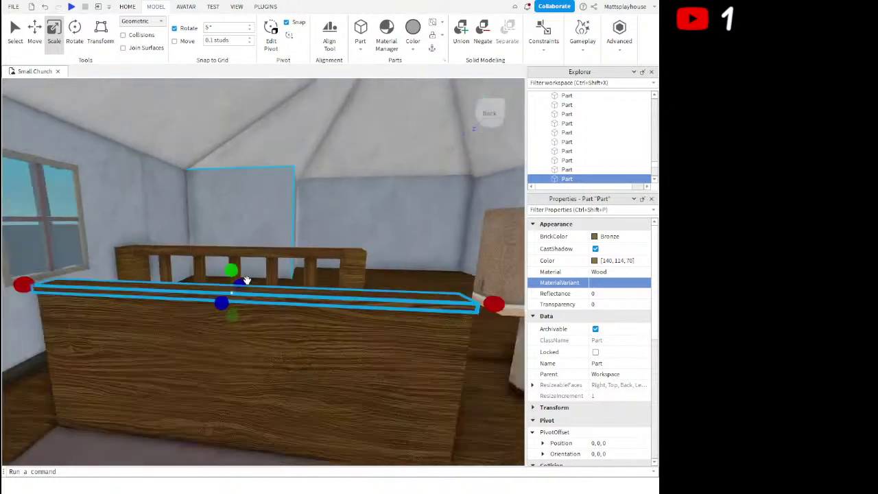
{"action": "scroll", "coordinate": [245, 280], "scroll_direction": "down", "scroll_amount": 3}
{"action": "key", "text": "w"}
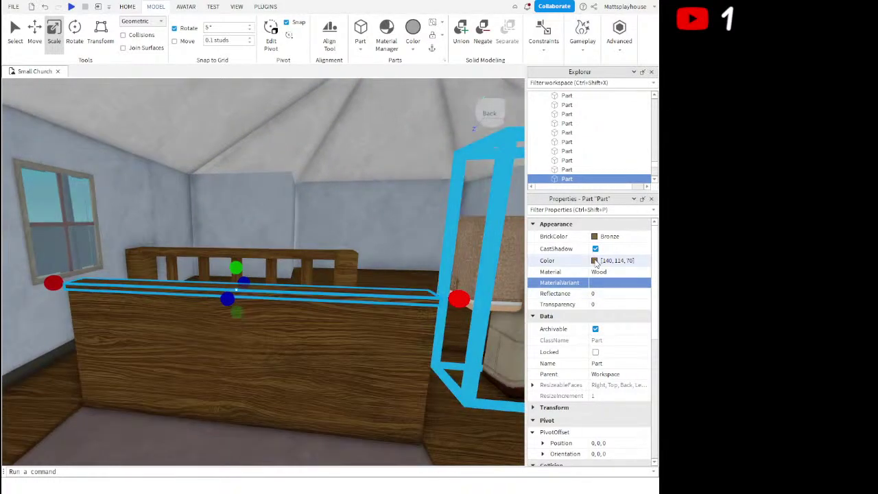
{"action": "left_click", "coordinate": [595, 262]}
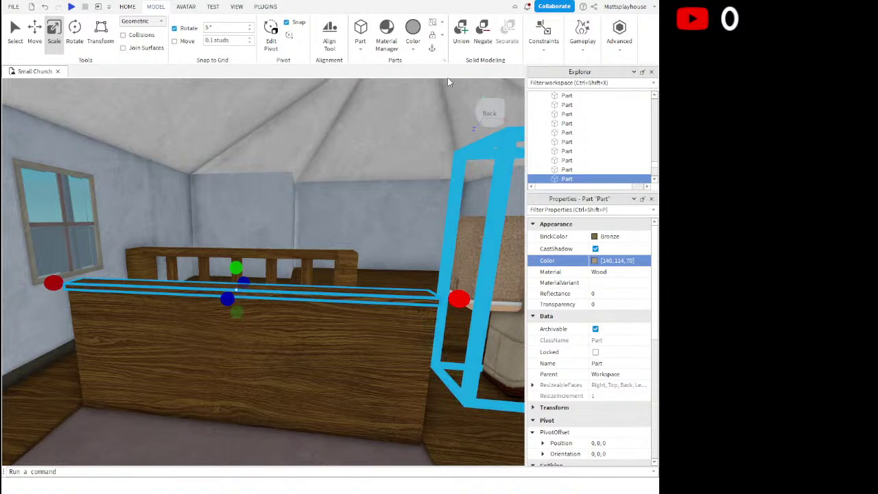
{"action": "left_click_drag", "start_coordinate": [459, 299], "coordinate": [359, 286]}
{"action": "left_click", "coordinate": [45, 6]}
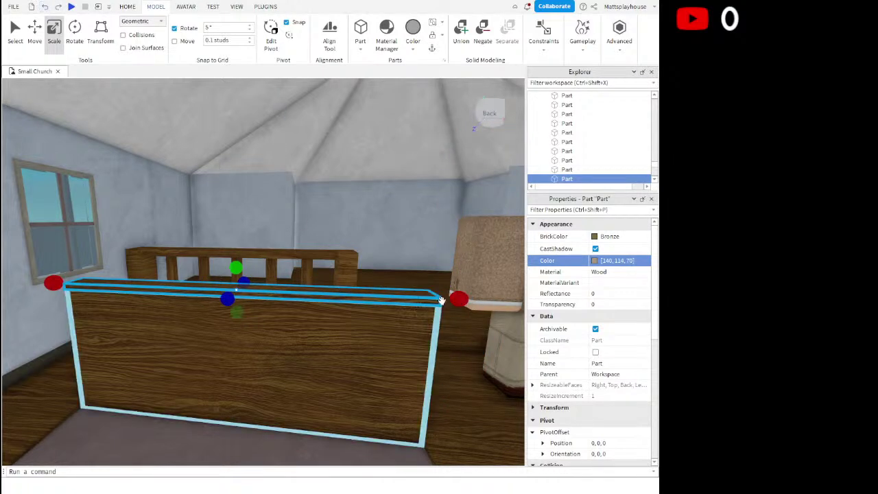
{"action": "left_click_drag", "start_coordinate": [57, 283], "coordinate": [57, 284]}
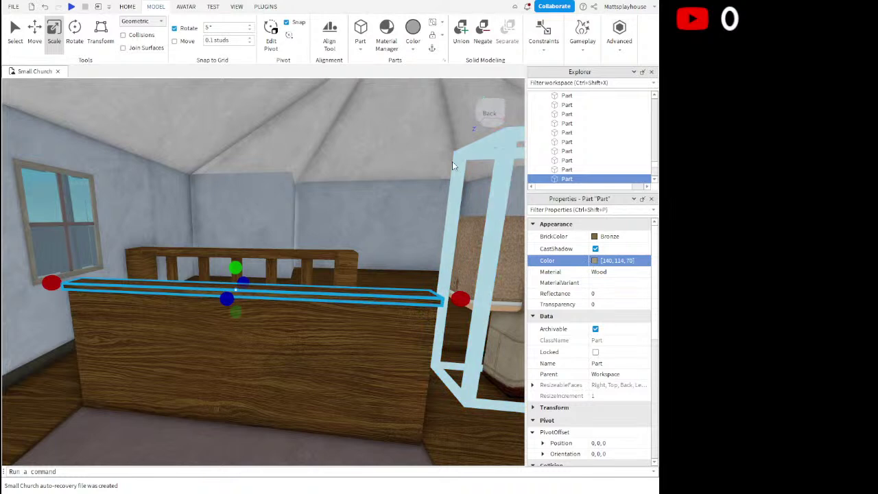
Duplicate the ledge, colour the copy fawn brown [159, 128, 79], shorten it and extend it down to the carpet
{"action": "key", "text": "ctrl+z"}
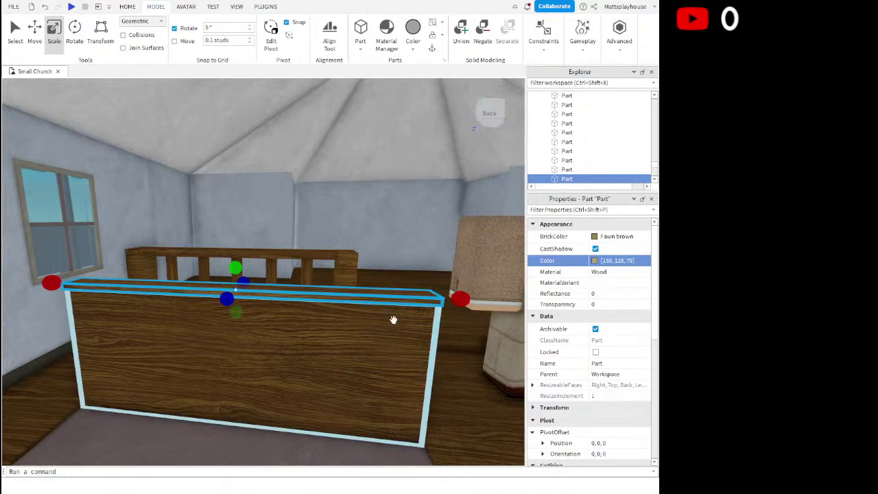
{"action": "left_click_drag", "start_coordinate": [461, 298], "coordinate": [235, 295]}
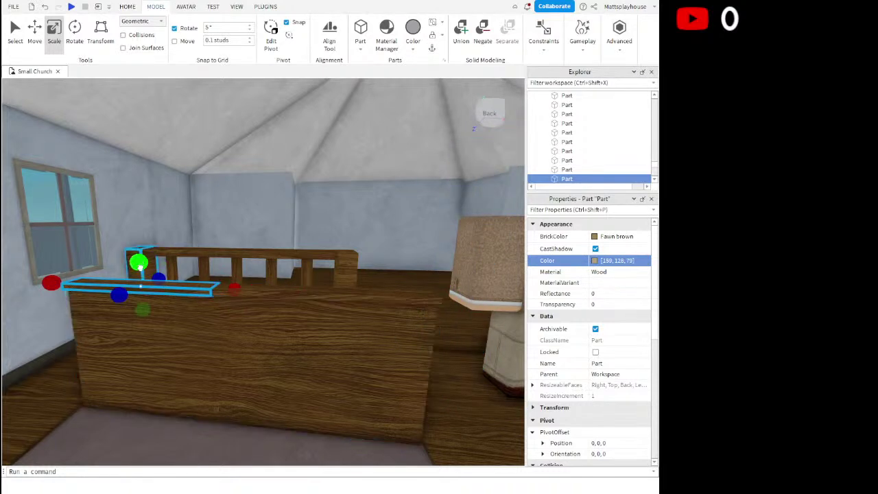
{"action": "left_click_drag", "start_coordinate": [142, 313], "coordinate": [160, 428]}
{"action": "right_click_drag", "start_coordinate": [198, 365], "coordinate": [209, 364]}
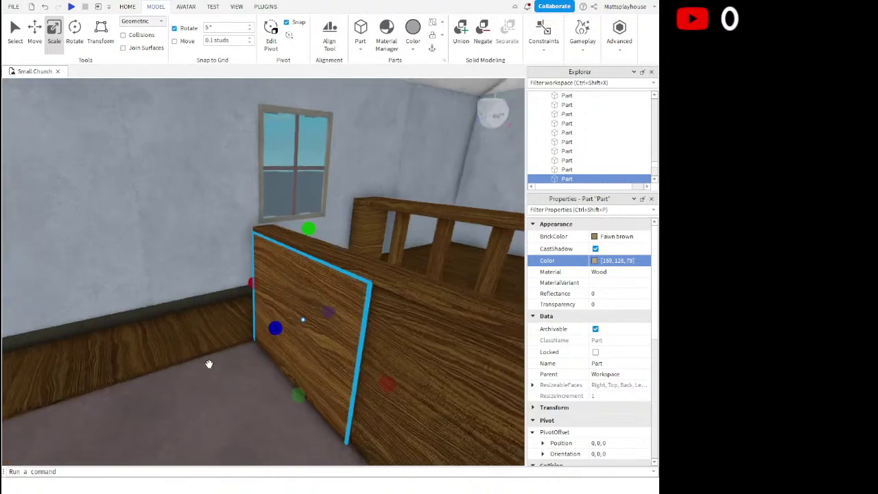
Thin the fawn brown board and narrow it to a vertical slat under the ledge near the panel's wall end
{"action": "mouse_move", "coordinate": [276, 325]}
{"action": "right_mouse_down"}
{"action": "mouse_move", "coordinate": [308, 323]}
{"action": "mouse_move", "coordinate": [280, 329]}
{"action": "right_mouse_up"}
{"action": "left_click_drag", "start_coordinate": [245, 329], "coordinate": [263, 324]}
{"action": "left_click_drag", "start_coordinate": [459, 339], "coordinate": [315, 328]}
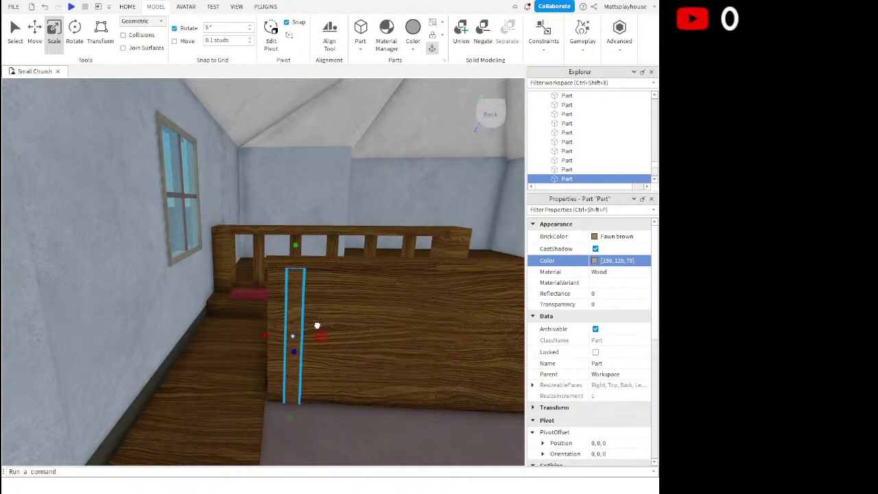
{"action": "key", "text": "w"}
{"action": "right_click_drag", "start_coordinate": [318, 325], "coordinate": [319, 324]}
{"action": "key", "text": "s"}
{"action": "left_click_drag", "start_coordinate": [282, 251], "coordinate": [282, 250]}
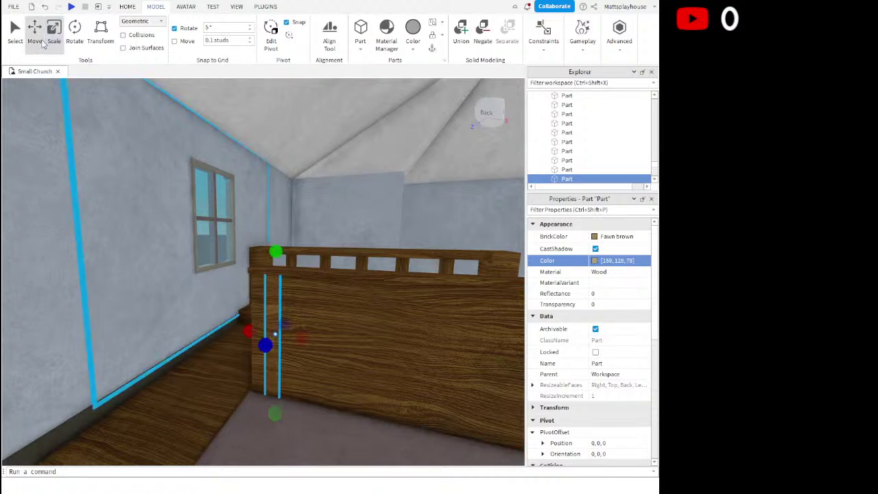
Duplicate the vertical slat and move the copy to the aisle end of the panel
{"action": "left_click", "coordinate": [34, 31]}
{"action": "key", "text": "ctrl+d"}
{"action": "left_click_drag", "start_coordinate": [309, 337], "coordinate": [325, 337]}
{"action": "right_click_drag", "start_coordinate": [316, 337], "coordinate": [325, 338]}
{"action": "left_click_drag", "start_coordinate": [325, 338], "coordinate": [323, 336]}
{"action": "right_click_drag", "start_coordinate": [325, 338], "coordinate": [323, 336]}
{"action": "key", "text": "s"}
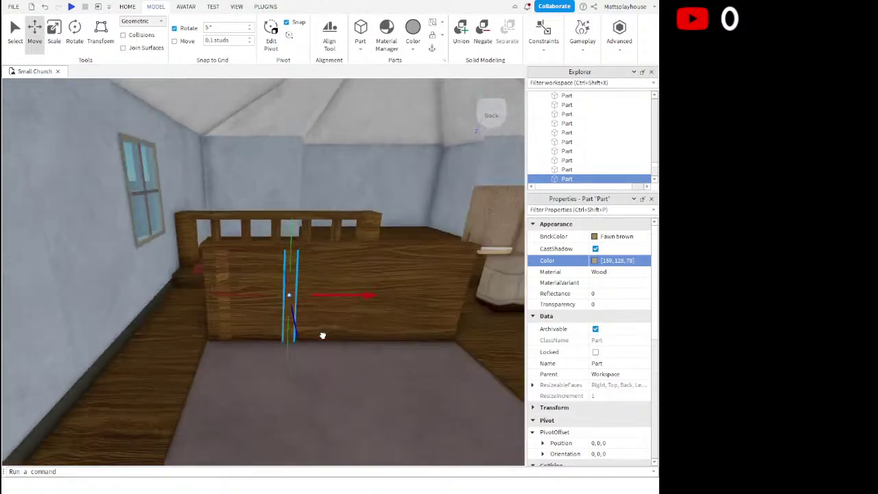
{"action": "left_click_drag", "start_coordinate": [323, 336], "coordinate": [387, 308]}
{"action": "right_click_drag", "start_coordinate": [323, 336], "coordinate": [326, 335]}
{"action": "left_click_drag", "start_coordinate": [386, 308], "coordinate": [396, 304]}
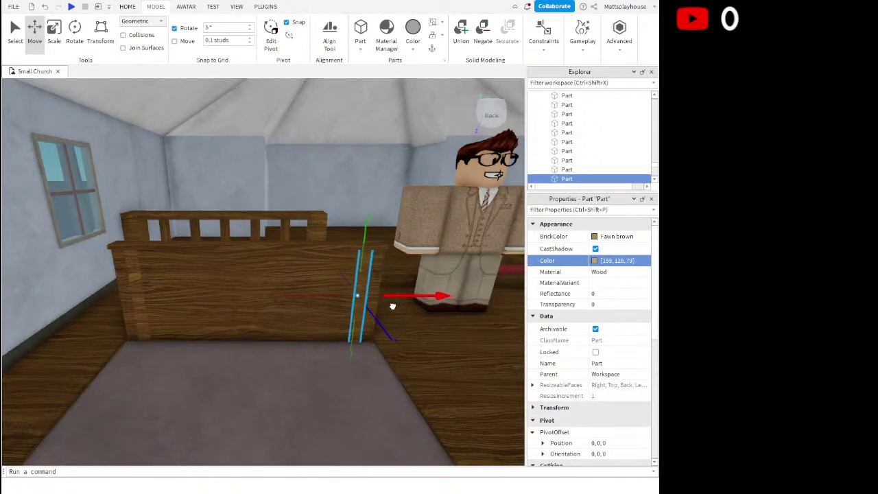
{"action": "left_click_drag", "start_coordinate": [393, 306], "coordinate": [392, 306]}
Duplicate the aisle-end slat and move the copy to the middle of the panel
{"action": "key", "text": "a"}
{"action": "left_click_drag", "start_coordinate": [470, 296], "coordinate": [349, 285]}
{"action": "key", "text": "d"}
{"action": "key", "text": "d"}
{"action": "right_click_drag", "start_coordinate": [353, 290], "coordinate": [358, 293]}
{"action": "key", "text": "w"}
{"action": "key", "text": "s"}
{"action": "key", "text": "s"}
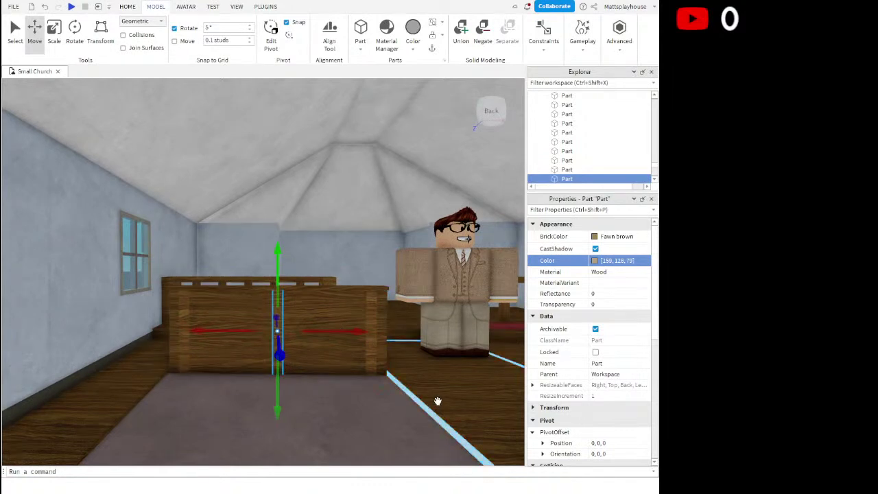
Duplicate the middle slat and centre the copy between the wall-end slat and the middle one
{"action": "key", "text": "w"}
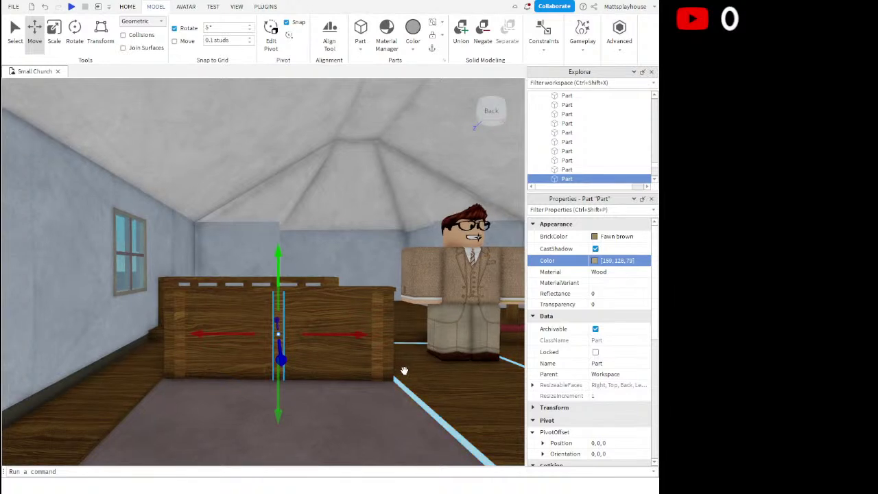
{"action": "left_click_drag", "start_coordinate": [342, 337], "coordinate": [343, 338]}
{"action": "key", "text": "a"}
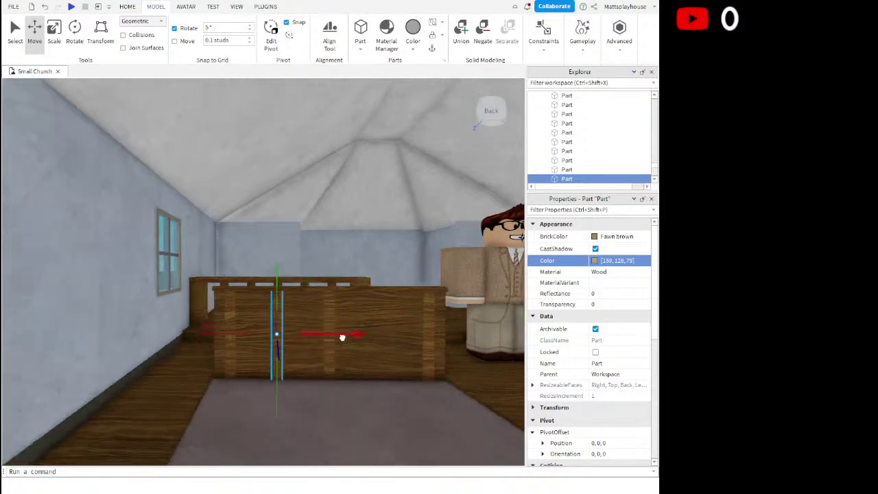
{"action": "key", "text": "w"}
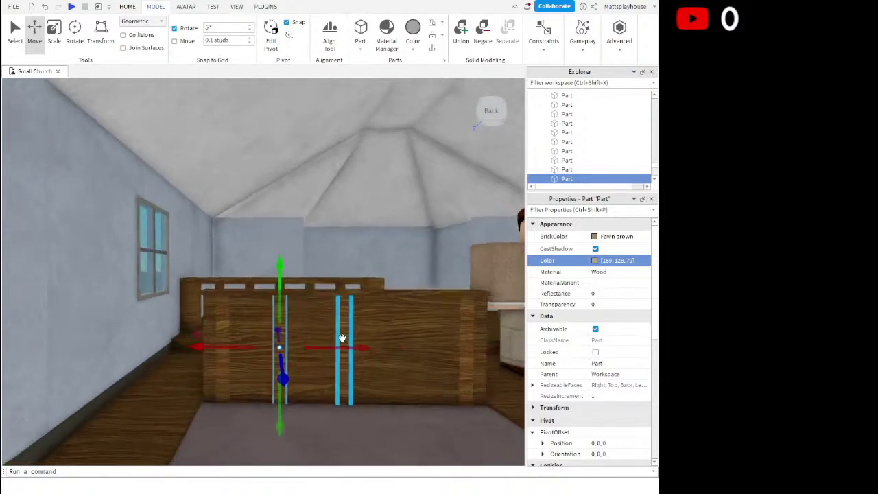
{"action": "key", "text": "w"}
{"action": "right_click_drag", "start_coordinate": [342, 337], "coordinate": [343, 337]}
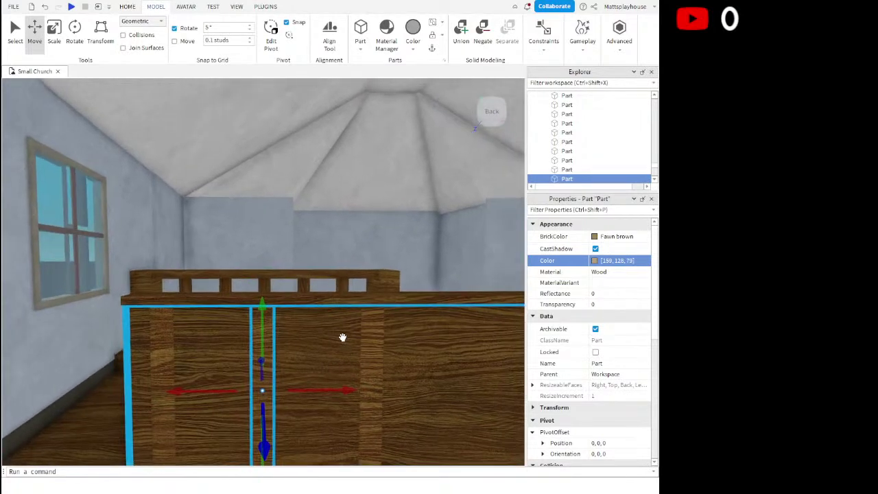
{"action": "left_click_drag", "start_coordinate": [329, 390], "coordinate": [331, 386]}
{"action": "right_click_drag", "start_coordinate": [329, 353], "coordinate": [323, 369]}
{"action": "left_click_drag", "start_coordinate": [327, 399], "coordinate": [328, 397]}
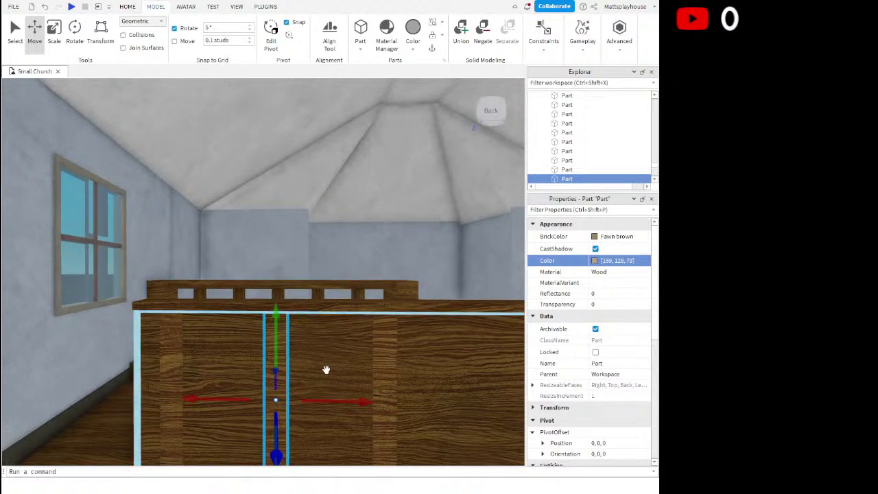
{"action": "mouse_move", "coordinate": [333, 405]}
{"action": "left_mouse_down"}
{"action": "mouse_move", "coordinate": [342, 398]}
{"action": "mouse_move", "coordinate": [333, 402]}
{"action": "left_mouse_up"}
Duplicate the slat again and centre the copy between the middle slat and the aisle-end one
{"action": "key", "text": "d"}
{"action": "key", "text": "a"}
{"action": "key", "text": "d"}
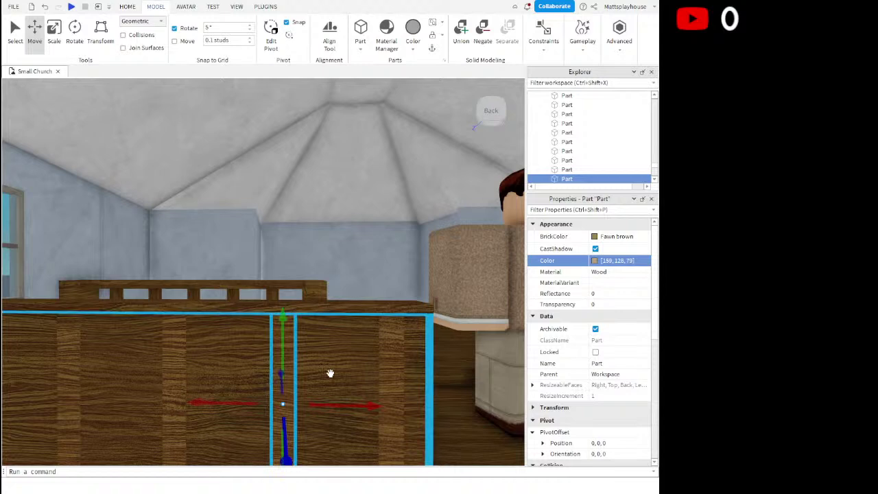
{"action": "right_click_drag", "start_coordinate": [330, 374], "coordinate": [330, 374]}
{"action": "left_click_drag", "start_coordinate": [338, 403], "coordinate": [336, 404]}
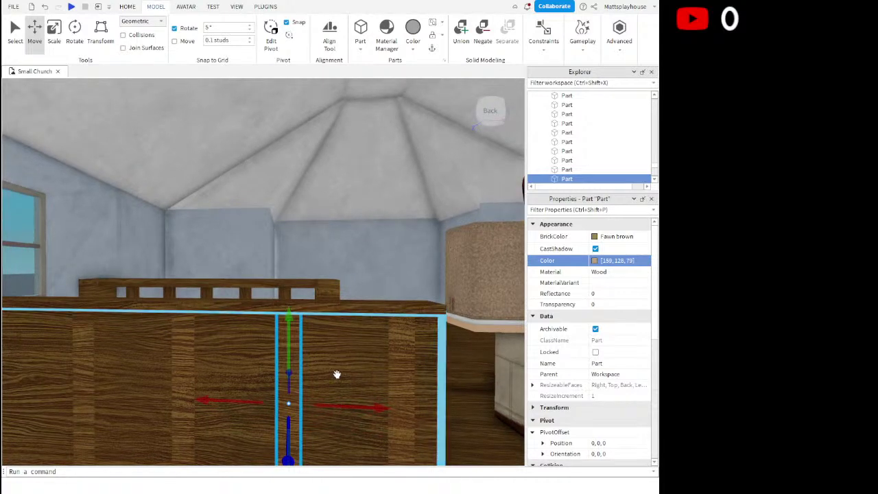
{"action": "scroll", "coordinate": [337, 375], "scroll_direction": "down", "scroll_amount": 5}
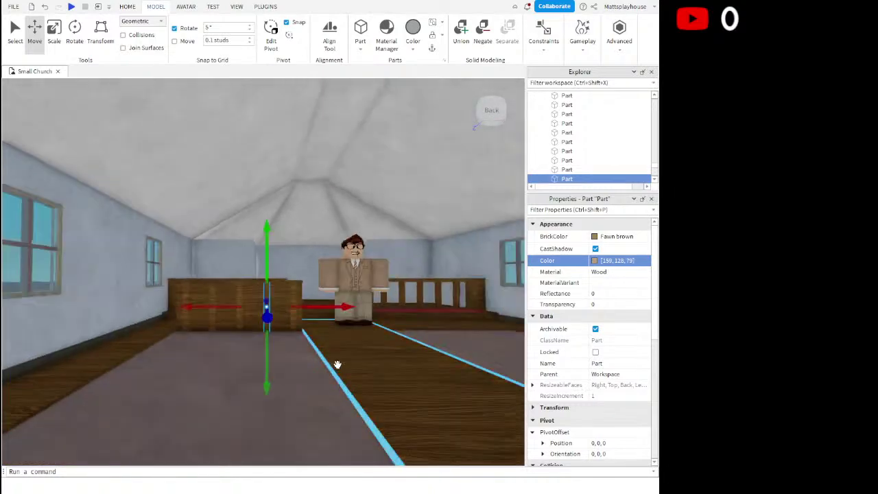
{"action": "scroll", "coordinate": [337, 362], "scroll_direction": "up", "scroll_amount": 2}
{"action": "key", "text": "a"}
{"action": "key", "text": "w"}
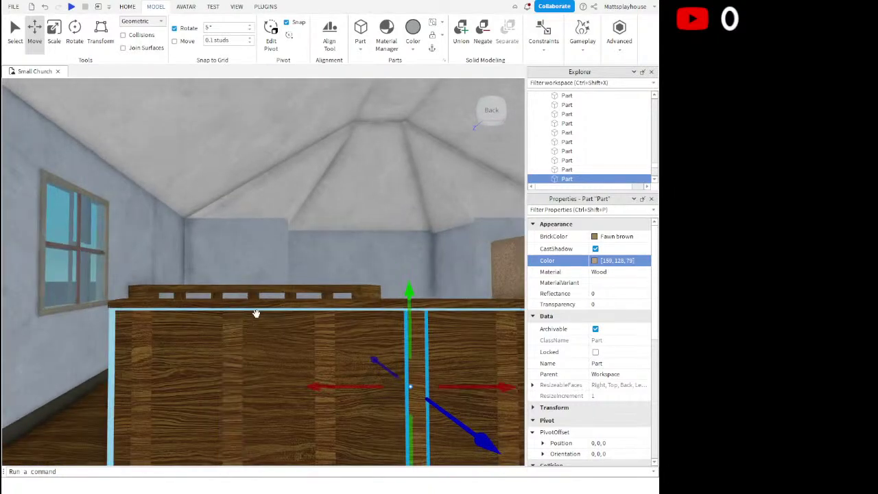
Duplicate the wall-end slat, recolour the copy Bronze and shorten it to a small block near the slat's foot
{"action": "scroll", "coordinate": [263, 306], "scroll_direction": "down", "scroll_amount": 4}
{"action": "right_click_drag", "start_coordinate": [262, 306], "coordinate": [208, 299]}
{"action": "scroll", "coordinate": [208, 299], "scroll_direction": "up", "scroll_amount": 4}
{"action": "left_click", "coordinate": [195, 300]}
{"action": "key", "text": "ctrl+d"}
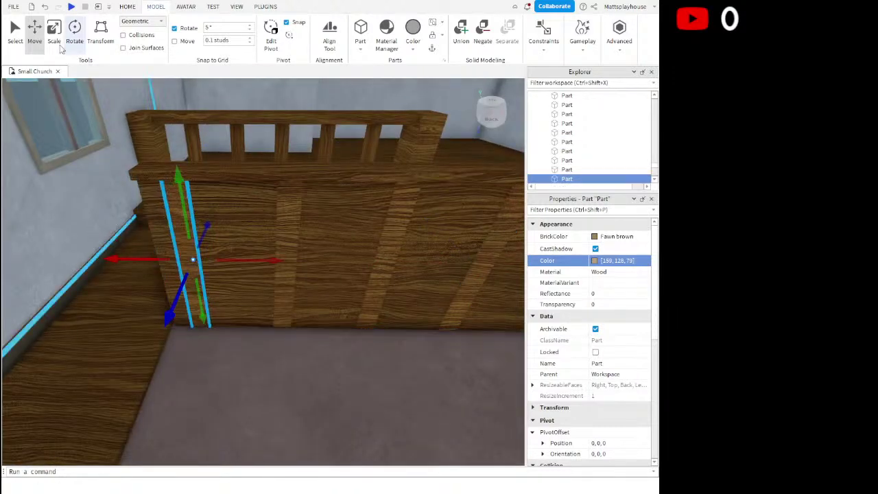
{"action": "left_click", "coordinate": [56, 43]}
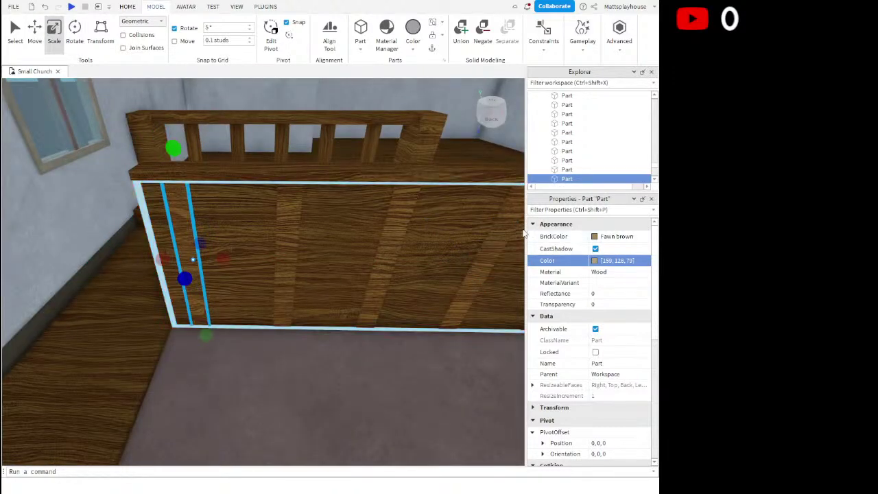
{"action": "left_click", "coordinate": [446, 212]}
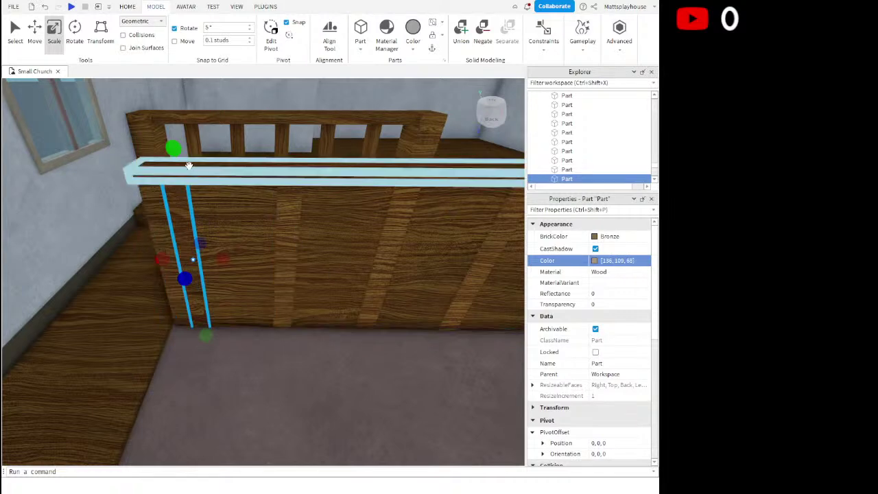
{"action": "left_click_drag", "start_coordinate": [204, 287], "coordinate": [205, 291]}
{"action": "key", "text": "w"}
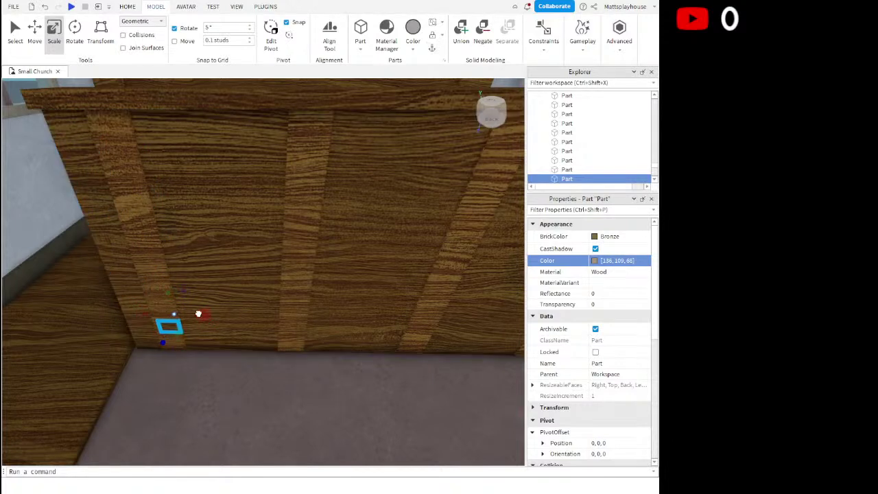
Extend the small block outward from the panel's face to form a seat support
{"action": "key", "text": "a"}
{"action": "left_click_drag", "start_coordinate": [167, 342], "coordinate": [169, 354]}
{"action": "right_click_drag", "start_coordinate": [169, 355], "coordinate": [169, 354]}
{"action": "left_click_drag", "start_coordinate": [169, 354], "coordinate": [229, 378]}
{"action": "right_click_drag", "start_coordinate": [230, 378], "coordinate": [231, 380]}
{"action": "scroll", "coordinate": [241, 349], "scroll_direction": "down", "scroll_amount": 3}
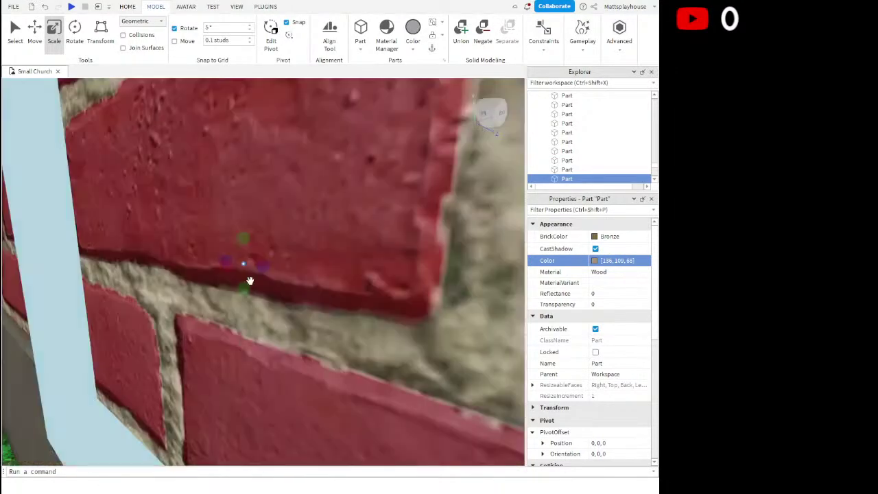
{"action": "scroll", "coordinate": [263, 269], "scroll_direction": "up", "scroll_amount": 3}
{"action": "right_click_drag", "start_coordinate": [254, 255], "coordinate": [268, 265]}
{"action": "key", "text": "d"}
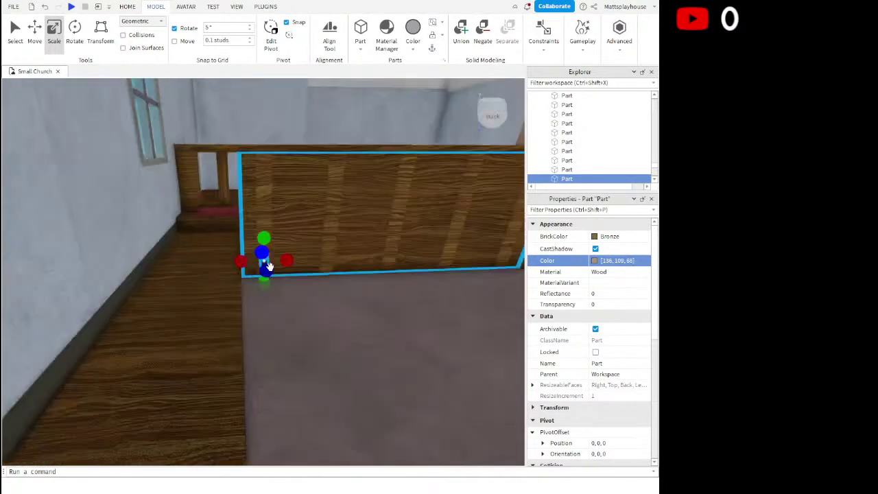
Duplicate the small support block and move the copy to the aisle-end slat
{"action": "left_click", "coordinate": [35, 29]}
{"action": "left_click_drag", "start_coordinate": [243, 260], "coordinate": [313, 251]}
{"action": "key", "text": "d"}
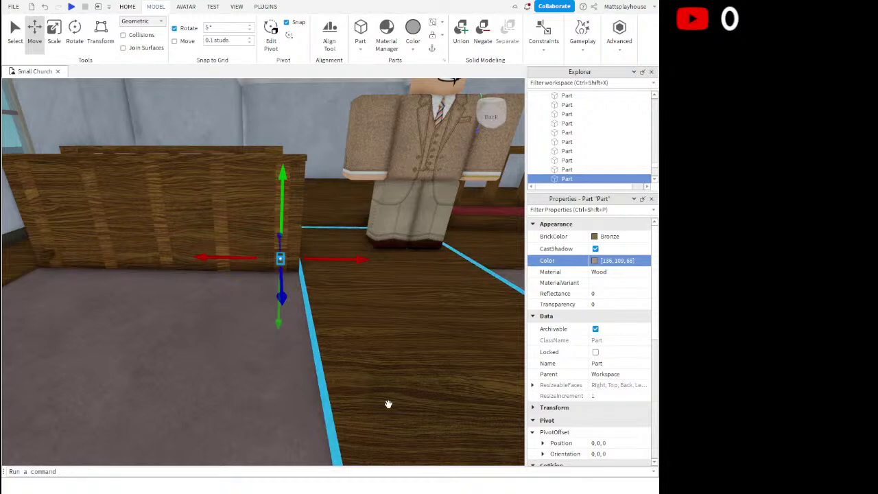
{"action": "right_click_drag", "start_coordinate": [389, 404], "coordinate": [383, 392]}
{"action": "key", "text": "a"}
{"action": "key", "text": "d"}
{"action": "key", "text": "a"}
{"action": "right_click_drag", "start_coordinate": [333, 339], "coordinate": [331, 339]}
Duplicate the wall-end support block and stretch the copy along the panel to the aisle-end block
{"action": "left_click", "coordinate": [261, 307]}
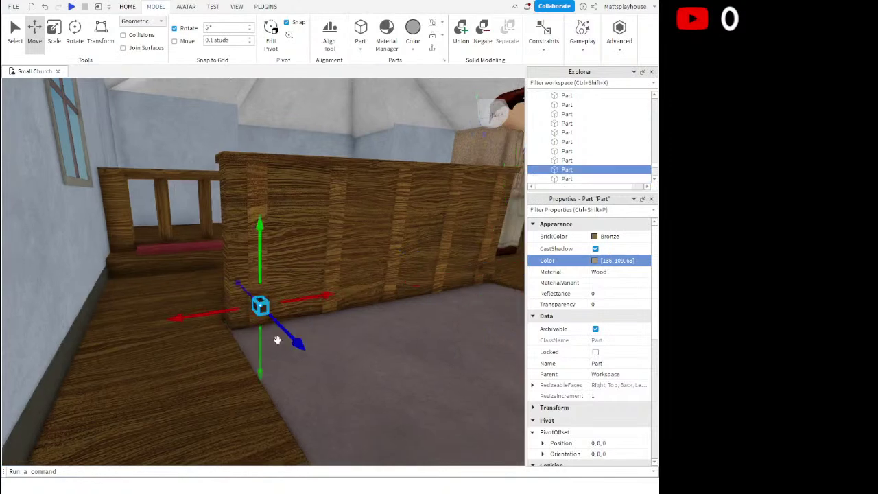
{"action": "left_click", "coordinate": [55, 31]}
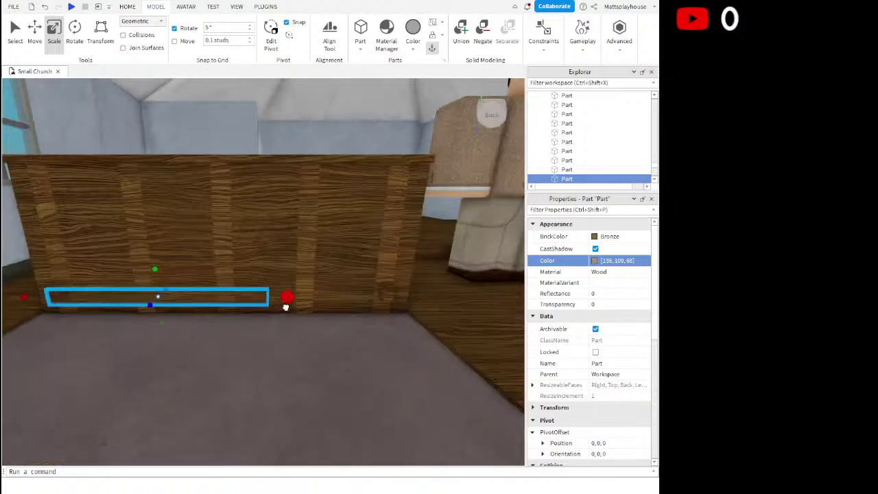
{"action": "left_click_drag", "start_coordinate": [286, 302], "coordinate": [345, 302]}
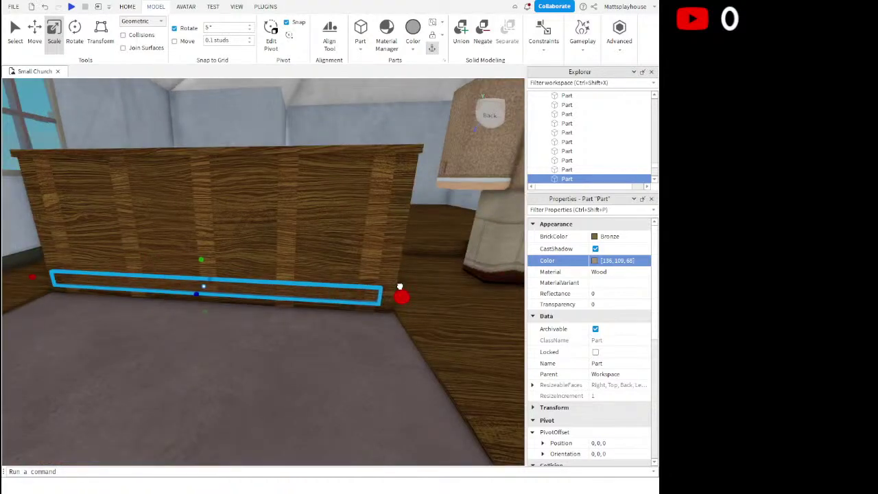
{"action": "key", "text": "d"}
{"action": "right_click_drag", "start_coordinate": [403, 285], "coordinate": [404, 284]}
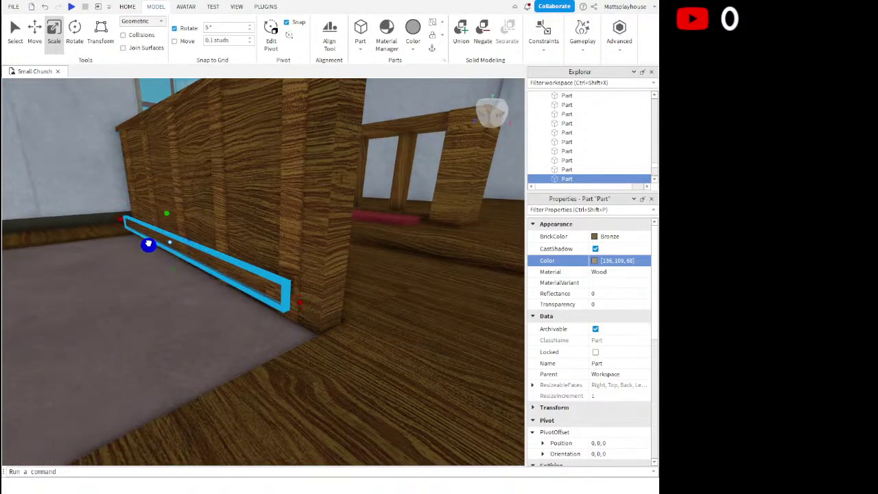
Resize the long rail's depth so it sits in front of the support blocks as a seat plank
{"action": "right_click_drag", "start_coordinate": [146, 244], "coordinate": [147, 243]}
{"action": "key", "text": "a"}
{"action": "key", "text": "a"}
{"action": "left_click_drag", "start_coordinate": [264, 237], "coordinate": [249, 240]}
{"action": "right_click_drag", "start_coordinate": [249, 240], "coordinate": [251, 240]}
{"action": "key", "text": "d"}
{"action": "key", "text": "d"}
{"action": "right_click_drag", "start_coordinate": [318, 171], "coordinate": [313, 169]}
{"action": "key", "text": "a"}
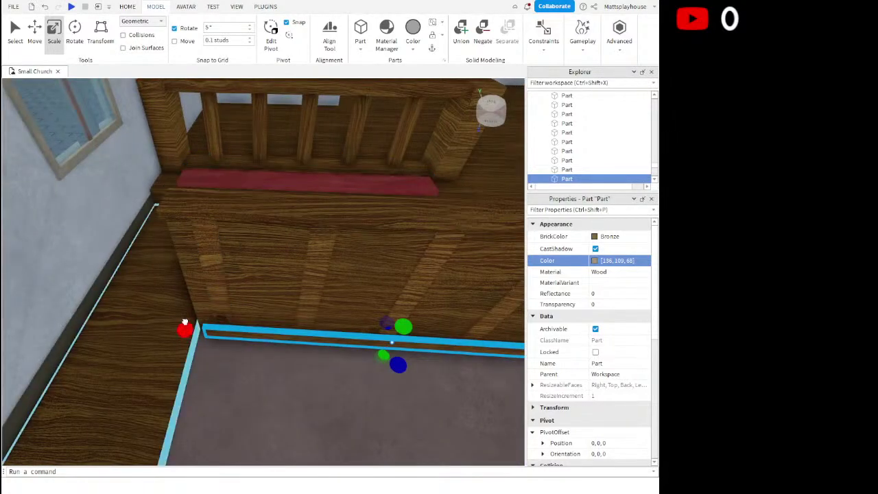
Extend the seat plank at its ends and adjust its depth in front of the panel
{"action": "left_click_drag", "start_coordinate": [185, 320], "coordinate": [186, 321]}
{"action": "key", "text": "a"}
{"action": "right_click_drag", "start_coordinate": [183, 323], "coordinate": [195, 310]}
{"action": "left_click_drag", "start_coordinate": [200, 320], "coordinate": [224, 315]}
{"action": "key", "text": "d"}
{"action": "right_click_drag", "start_coordinate": [224, 315], "coordinate": [225, 314]}
{"action": "left_click_drag", "start_coordinate": [270, 325], "coordinate": [279, 320]}
{"action": "right_click_drag", "start_coordinate": [279, 320], "coordinate": [279, 321]}
{"action": "key", "text": "d"}
{"action": "key", "text": "s"}
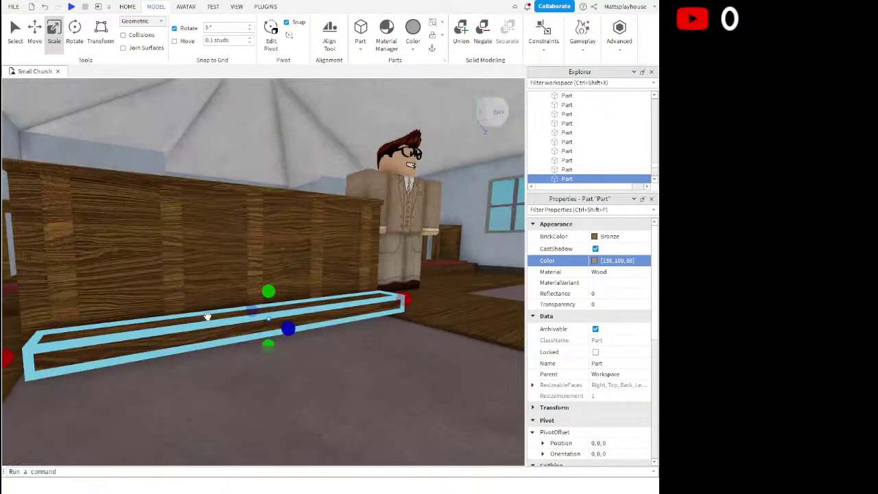
Duplicate the seat plank and shorten the copy to a small block near the wall end
{"action": "right_click_drag", "start_coordinate": [62, 341], "coordinate": [63, 338]}
{"action": "left_click_drag", "start_coordinate": [52, 329], "coordinate": [85, 321]}
{"action": "left_click_drag", "start_coordinate": [439, 284], "coordinate": [248, 304]}
{"action": "left_click_drag", "start_coordinate": [159, 311], "coordinate": [158, 313]}
{"action": "right_click_drag", "start_coordinate": [159, 314], "coordinate": [159, 313]}
Narrow the small block and resize its height so it stands beneath the seat plank as a leg
{"action": "left_click_drag", "start_coordinate": [120, 387], "coordinate": [125, 386]}
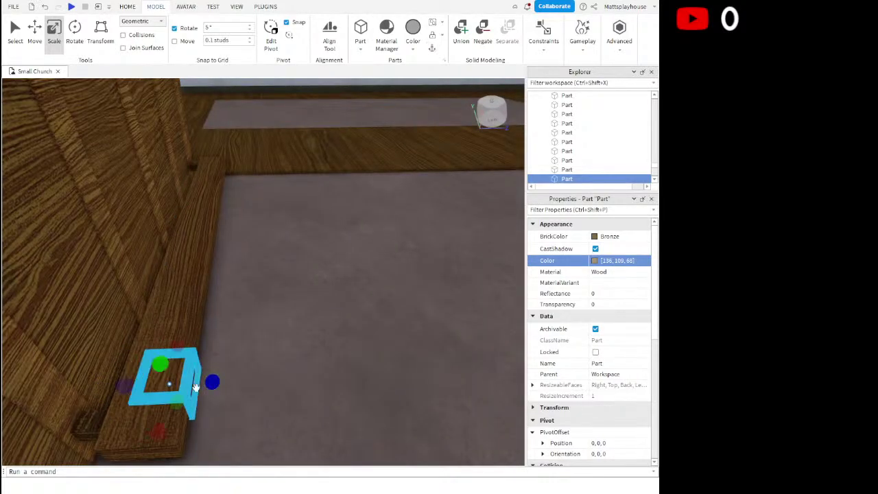
{"action": "left_click_drag", "start_coordinate": [153, 428], "coordinate": [158, 417]}
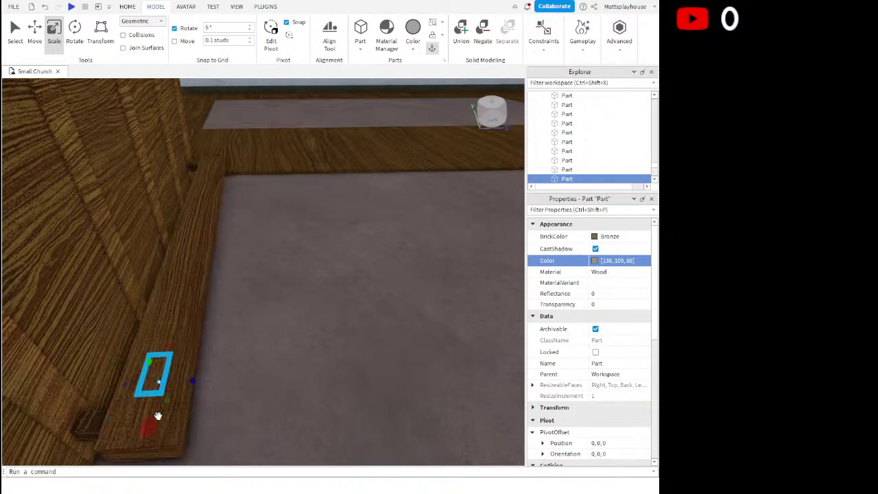
{"action": "key", "text": "ctrl+z"}
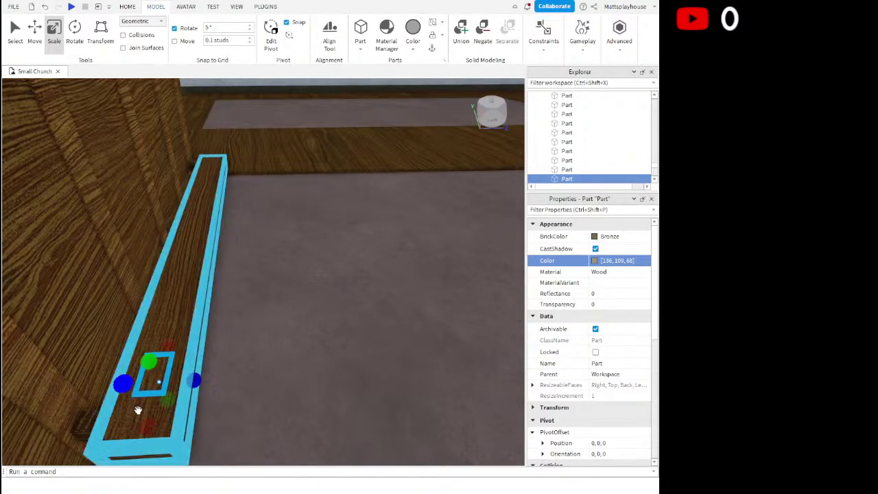
{"action": "key", "text": "ctrl+y"}
{"action": "left_click_drag", "start_coordinate": [148, 404], "coordinate": [151, 398]}
{"action": "right_click_drag", "start_coordinate": [159, 391], "coordinate": [141, 331]}
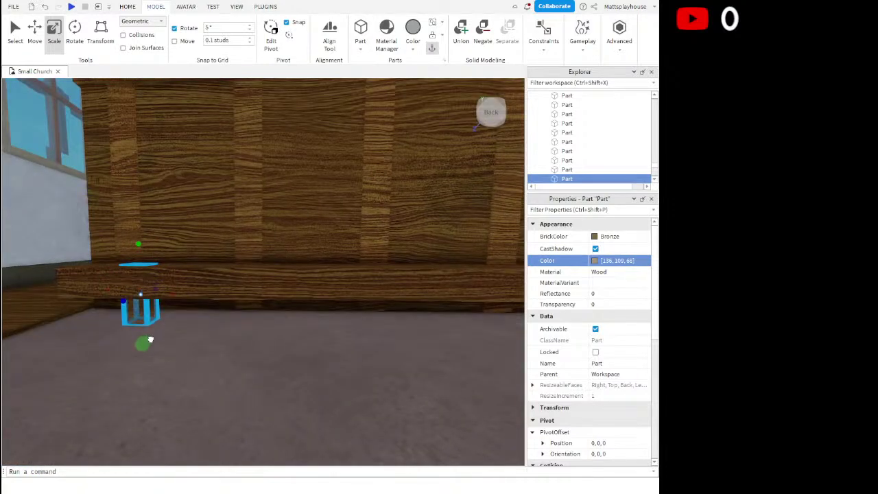
{"action": "left_click_drag", "start_coordinate": [140, 248], "coordinate": [143, 259]}
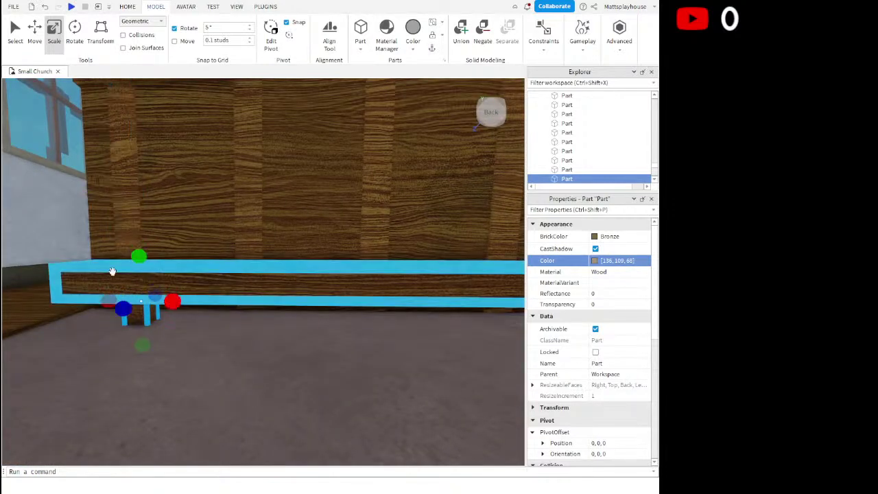
Duplicate the wall-end leg and place the copy under the aisle end of the seat plank
{"action": "left_click", "coordinate": [35, 33]}
{"action": "key", "text": "ctrl+d"}
{"action": "left_click_drag", "start_coordinate": [204, 302], "coordinate": [358, 307]}
{"action": "key", "text": "s"}
{"action": "key", "text": "d"}
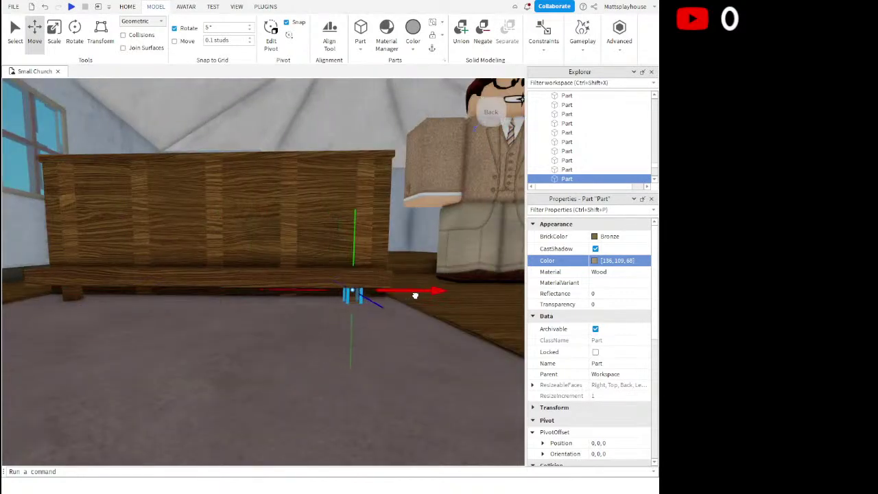
{"action": "key", "text": "a"}
{"action": "left_click_drag", "start_coordinate": [422, 293], "coordinate": [339, 293]}
{"action": "key", "text": "d"}
{"action": "key", "text": "a"}
{"action": "key", "text": "d"}
{"action": "key", "text": "a"}
{"action": "left_click", "coordinate": [348, 313]}
{"action": "key", "text": "s"}
{"action": "key", "text": "a"}
{"action": "left_click", "coordinate": [174, 201]}
Duplicate the seat plank and give the copy the Tawny colour and Sand material for a cushion
{"action": "key", "text": "d"}
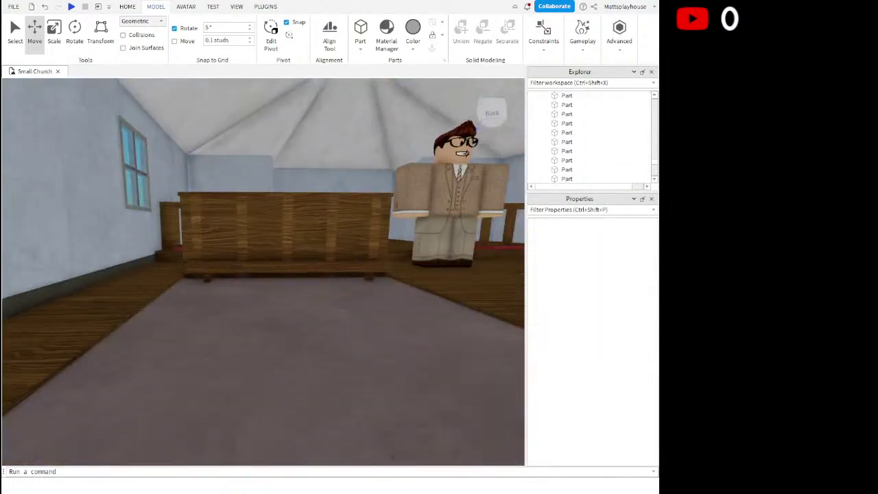
{"action": "key", "text": "w"}
{"action": "right_click_drag", "start_coordinate": [364, 341], "coordinate": [364, 339]}
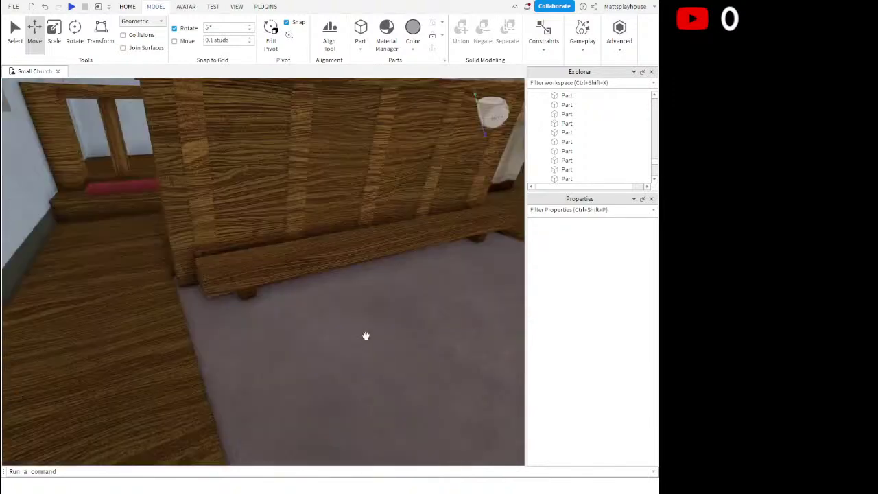
{"action": "left_click", "coordinate": [277, 255]}
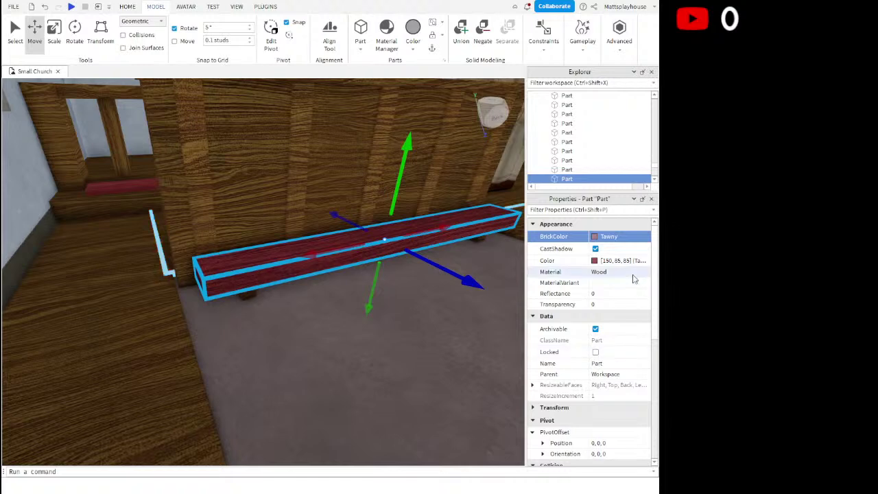
{"action": "left_click", "coordinate": [628, 319]}
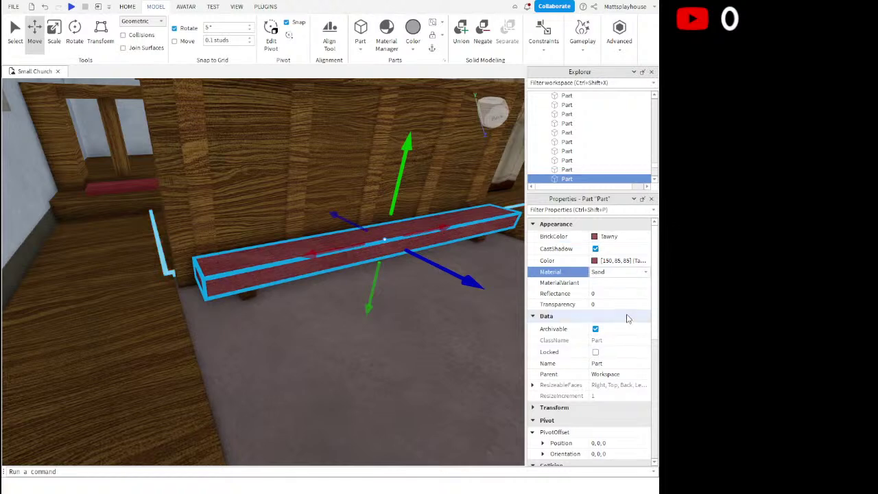
Flatten the cushion into a thin layer on top of the seat plank
{"action": "left_click", "coordinate": [57, 36]}
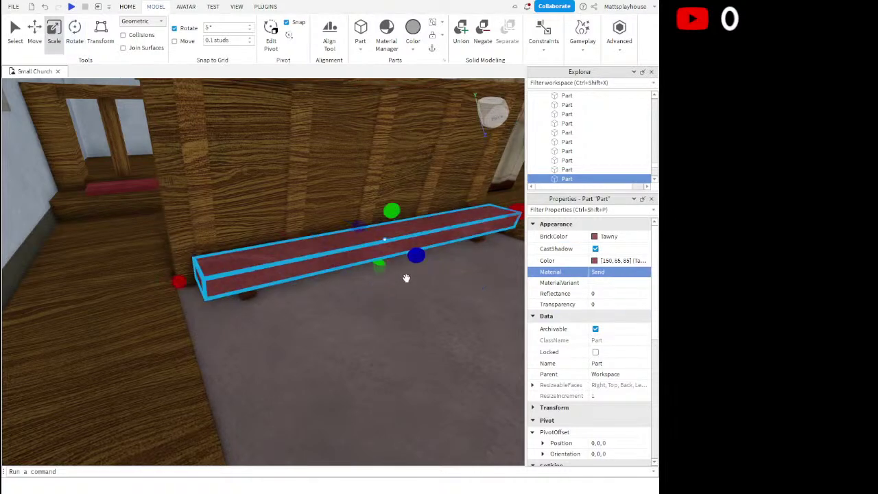
{"action": "left_click_drag", "start_coordinate": [379, 266], "coordinate": [388, 233]}
{"action": "right_click_drag", "start_coordinate": [390, 233], "coordinate": [406, 210]}
{"action": "left_click_drag", "start_coordinate": [432, 199], "coordinate": [430, 198]}
{"action": "right_click_drag", "start_coordinate": [429, 198], "coordinate": [389, 182]}
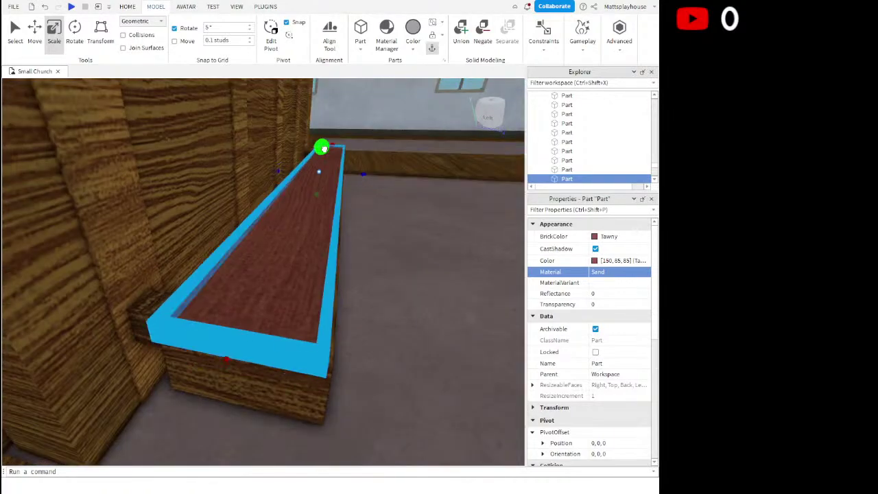
Inset the cushion from the seat plank's back edge and from both of its ends
{"action": "left_click_drag", "start_coordinate": [280, 168], "coordinate": [283, 166]}
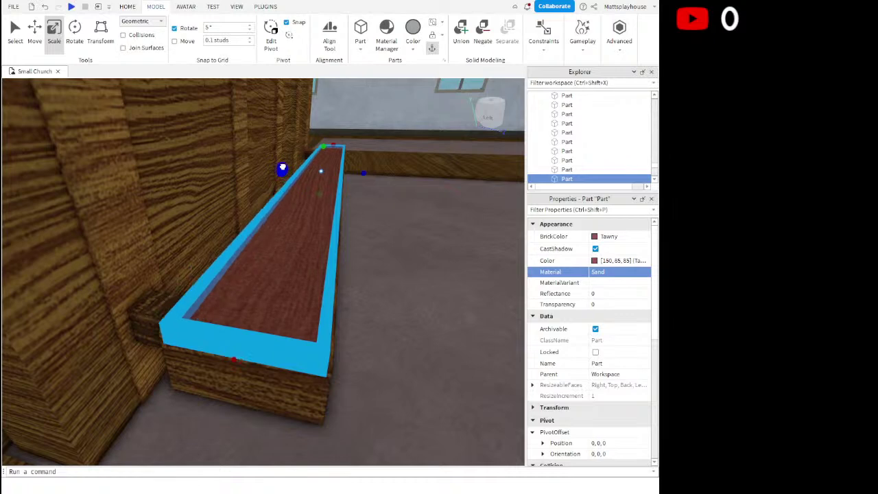
{"action": "left_click_drag", "start_coordinate": [235, 357], "coordinate": [246, 339]}
{"action": "right_click_drag", "start_coordinate": [234, 343], "coordinate": [268, 334]}
{"action": "key", "text": "d"}
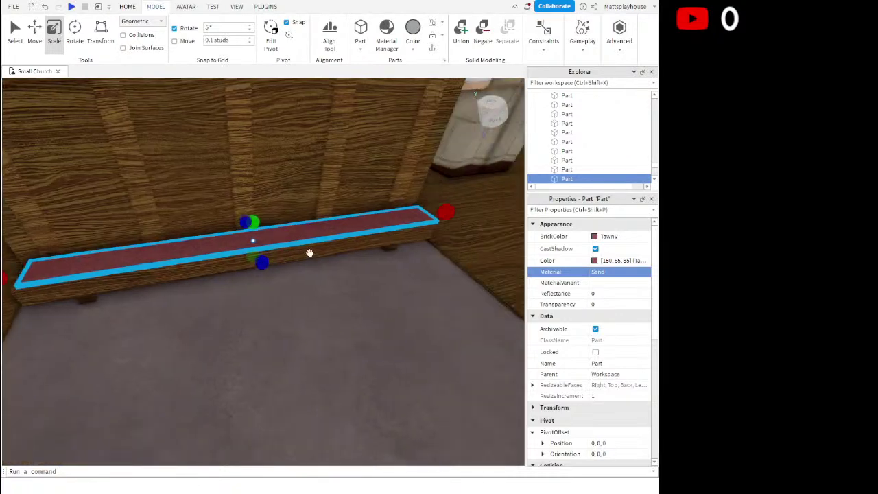
{"action": "left_click_drag", "start_coordinate": [401, 209], "coordinate": [396, 208]}
{"action": "right_click_drag", "start_coordinate": [384, 203], "coordinate": [361, 308]}
{"action": "key", "text": "d"}
{"action": "key", "text": "s"}
Fine-tune the cushion's aisle end and back edge to even out its margin on the plank
{"action": "left_click_drag", "start_coordinate": [208, 332], "coordinate": [210, 334]}
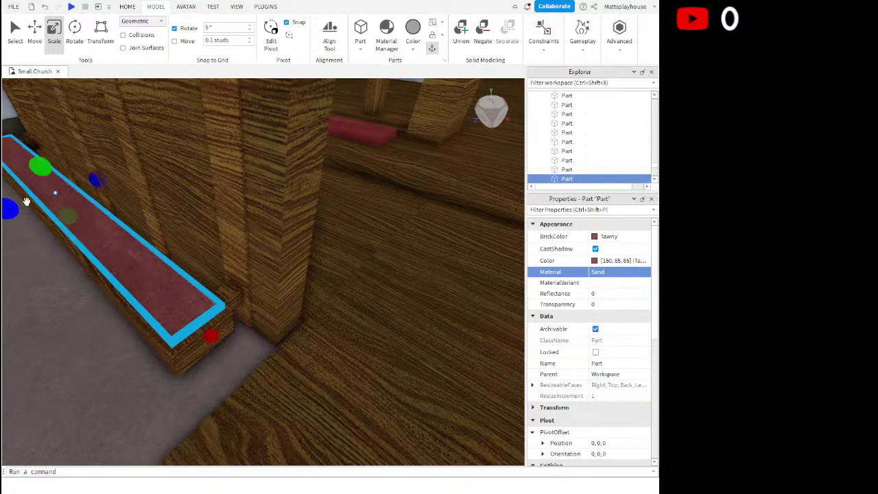
{"action": "left_click_drag", "start_coordinate": [92, 177], "coordinate": [89, 179]}
{"action": "right_click_drag", "start_coordinate": [169, 235], "coordinate": [202, 337]}
{"action": "key", "text": "a"}
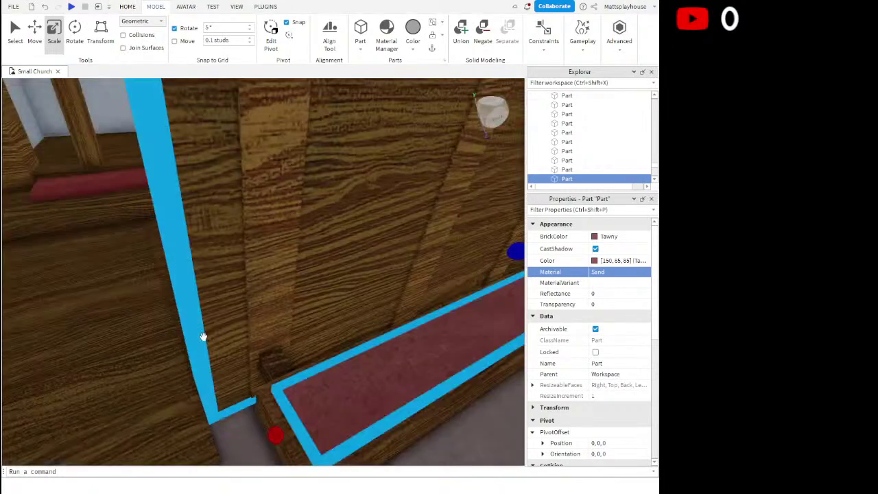
{"action": "mouse_move", "coordinate": [299, 412]}
{"action": "right_mouse_down"}
{"action": "mouse_move", "coordinate": [295, 402]}
{"action": "mouse_move", "coordinate": [308, 404]}
{"action": "right_mouse_up"}
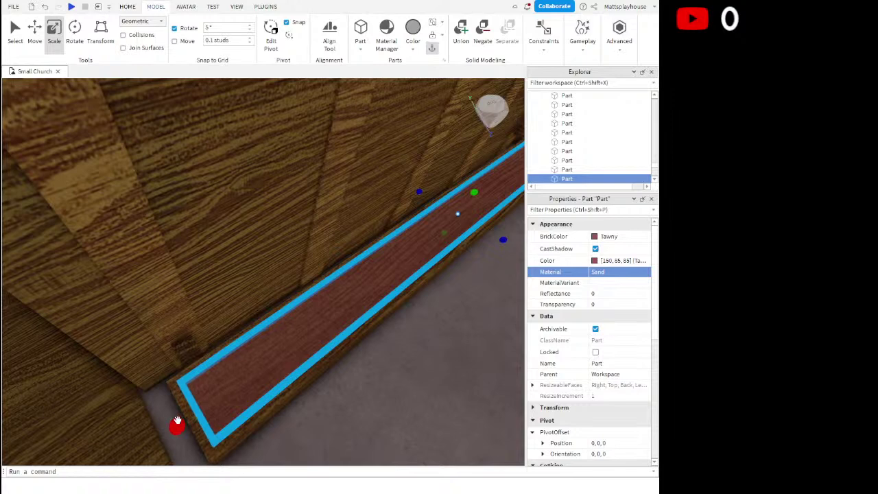
Adjust the cushion's wall end and front edge and set its colour to Maroon
{"action": "left_click_drag", "start_coordinate": [177, 420], "coordinate": [177, 420]}
{"action": "right_click_drag", "start_coordinate": [177, 420], "coordinate": [179, 411]}
{"action": "left_click_drag", "start_coordinate": [401, 253], "coordinate": [401, 253]}
{"action": "left_click", "coordinate": [595, 238]}
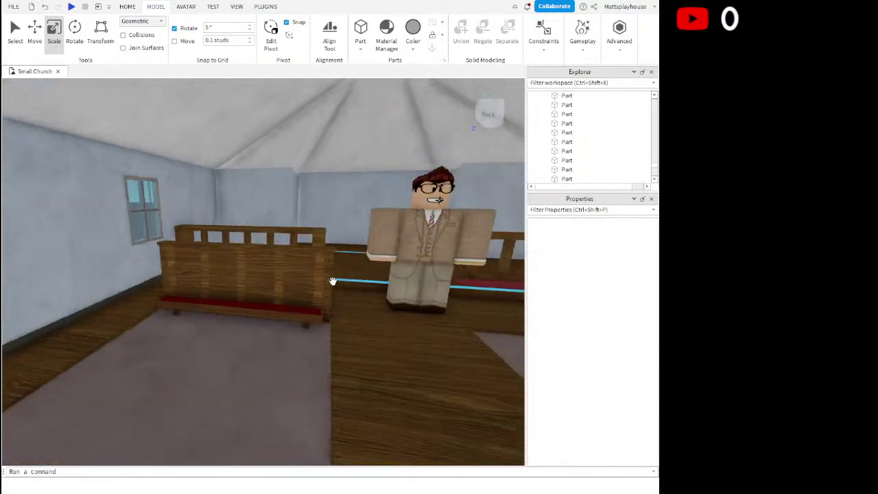
Select the maroon cushion, the seat plank beneath it and the plank's legs on the kneeler
{"action": "left_click", "coordinate": [320, 278]}
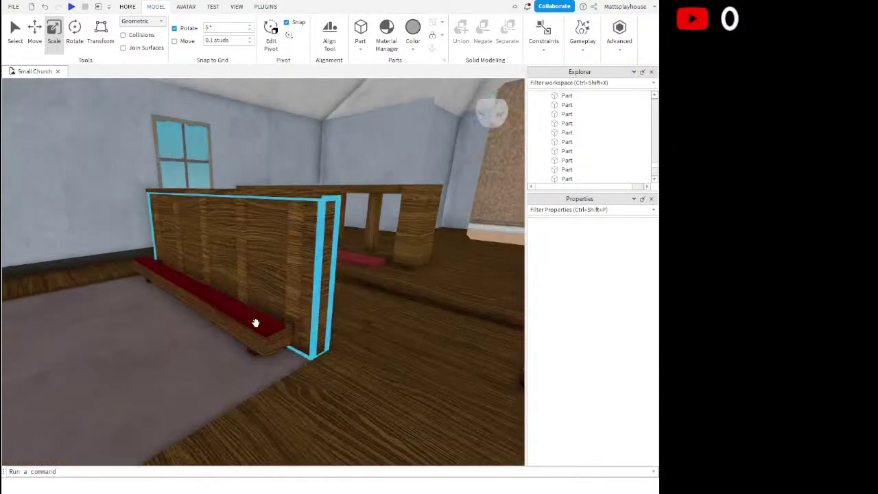
{"action": "left_click", "coordinate": [265, 335]}
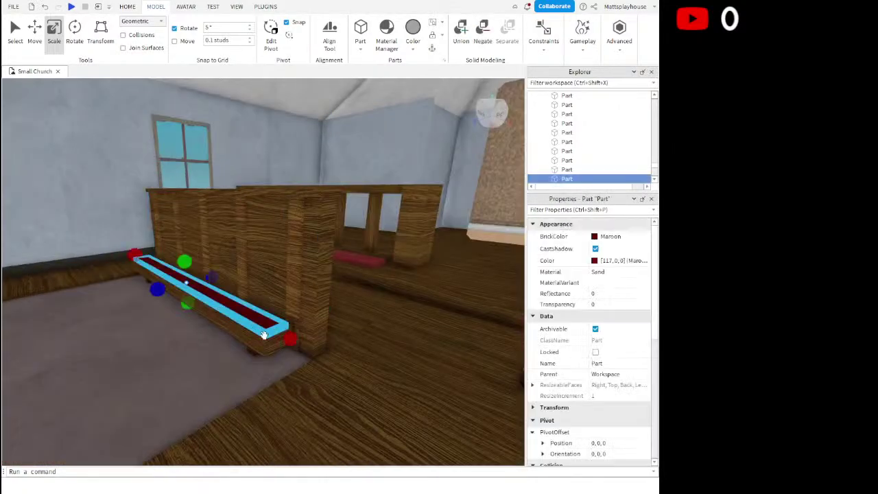
{"action": "left_click", "coordinate": [258, 347], "text": "ctrl"}
{"action": "right_click_drag", "start_coordinate": [252, 350], "coordinate": [252, 350]}
{"action": "key", "text": "a"}
{"action": "key", "text": "w"}
{"action": "left_click", "coordinate": [228, 290], "text": "ctrl"}
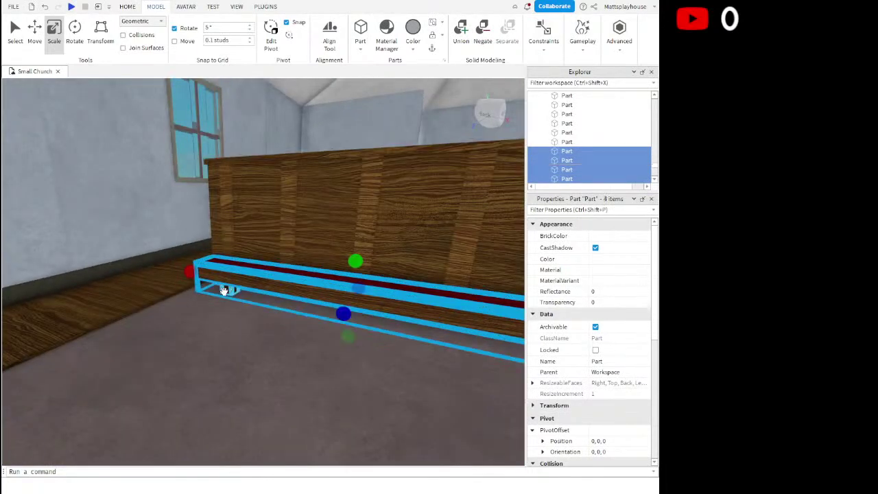
{"action": "right_click_drag", "start_coordinate": [228, 290], "coordinate": [231, 270]}
{"action": "key", "text": "d"}
Add the kneeler's slats, back panel, end posts and top cap to the selection
{"action": "left_click", "coordinate": [192, 209], "text": "ctrl"}
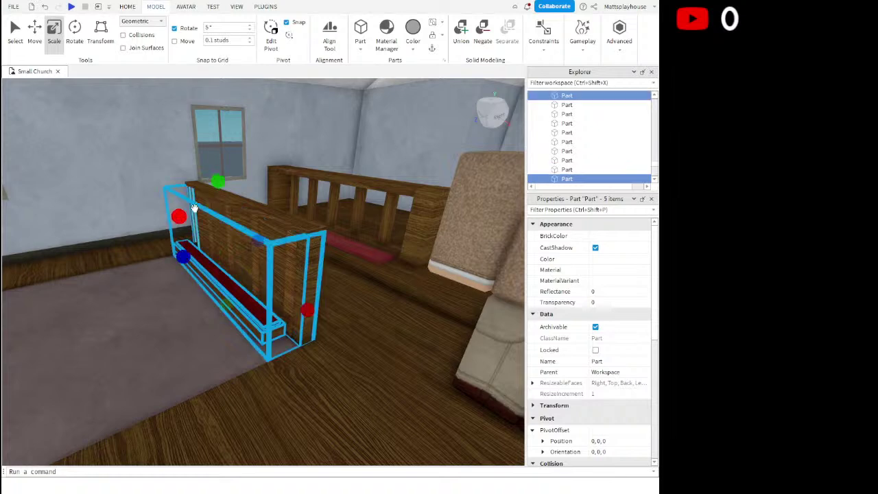
{"action": "left_click", "coordinate": [198, 207], "text": "ctrl"}
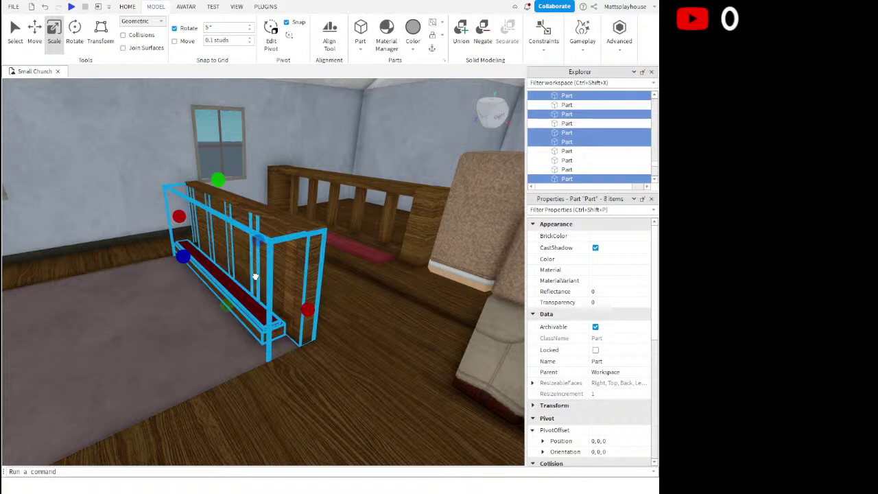
{"action": "left_click", "coordinate": [306, 279], "text": "ctrl"}
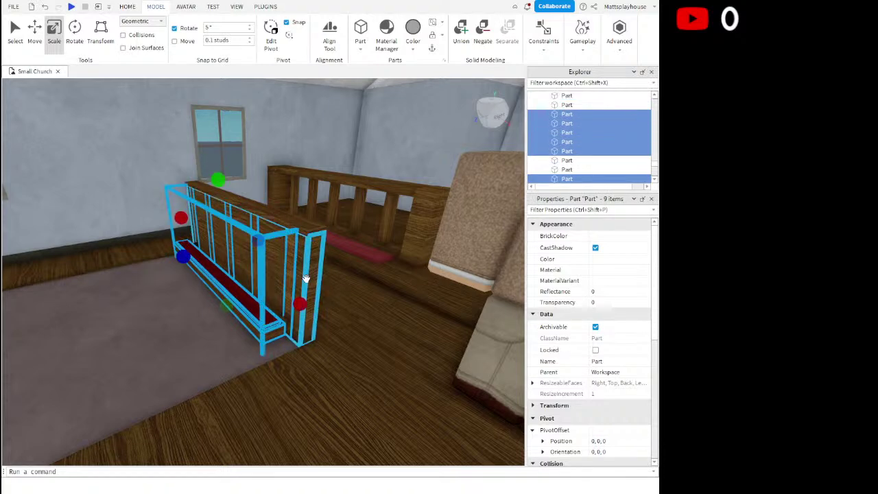
{"action": "left_click", "coordinate": [285, 320], "text": "ctrl"}
{"action": "right_click_drag", "start_coordinate": [285, 320], "coordinate": [276, 298]}
{"action": "key", "text": "w"}
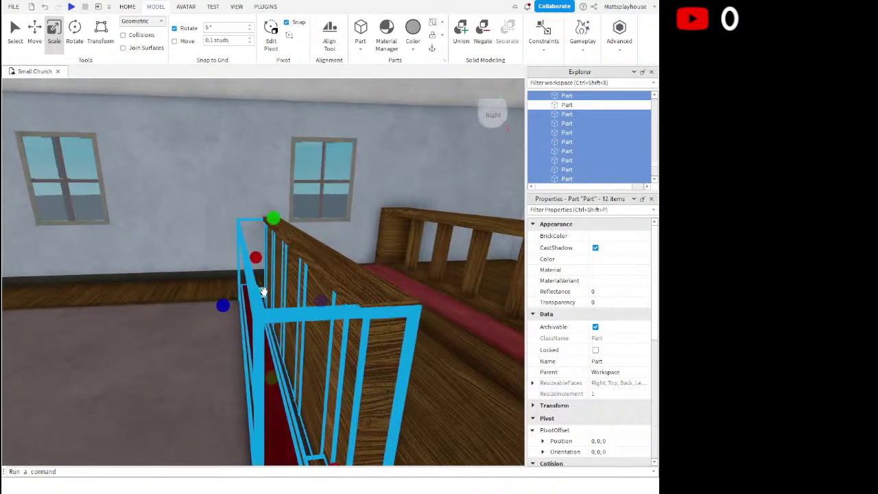
{"action": "left_click", "coordinate": [337, 279], "text": "ctrl"}
{"action": "key", "text": "a"}
{"action": "right_click_drag", "start_coordinate": [337, 278], "coordinate": [336, 276]}
{"action": "key", "text": "s"}
Test-move the selected kneeler parts, undo the move, and group them as a model named Front Kneeler
{"action": "left_click", "coordinate": [35, 33]}
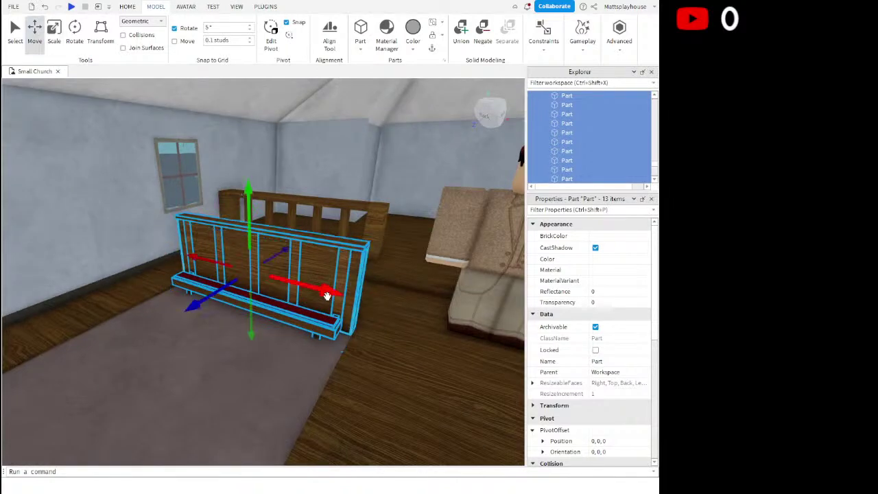
{"action": "left_click_drag", "start_coordinate": [327, 295], "coordinate": [100, 244]}
{"action": "left_click", "coordinate": [44, 7]}
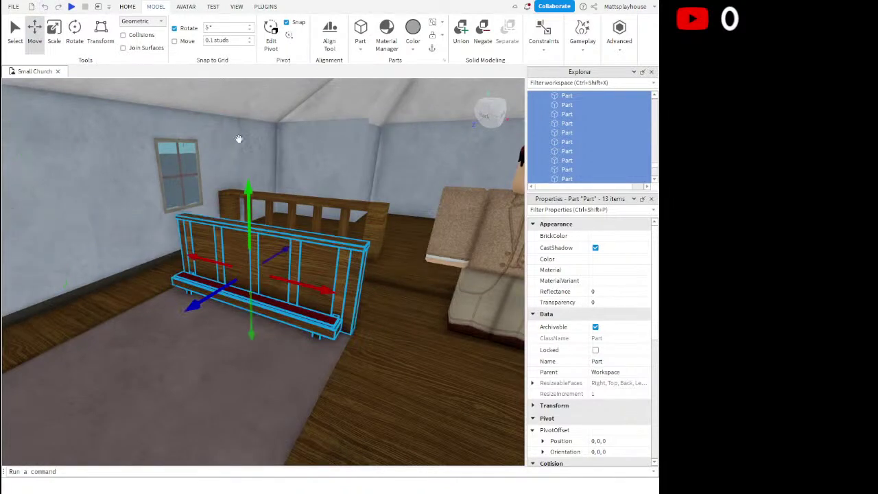
{"action": "key", "text": "ctrl+g"}
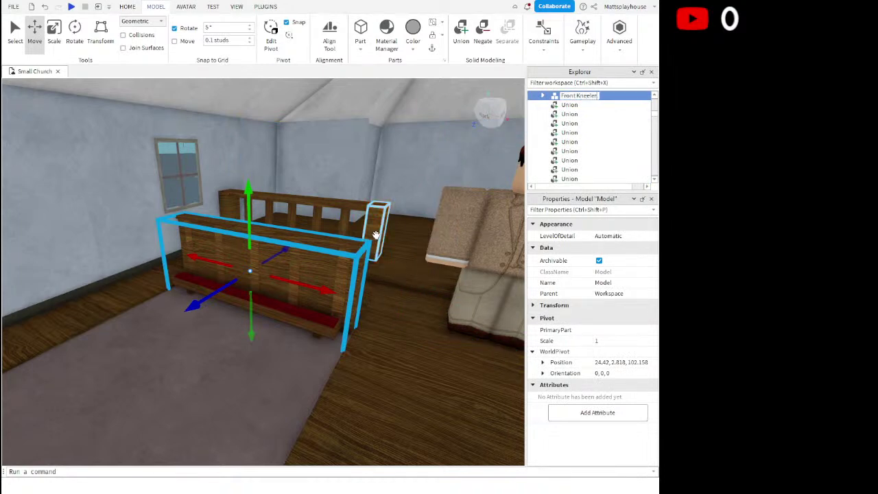
Duplicate the Front Kneeler and move the copy across the aisle onto the opposite carpet
{"action": "key", "text": "ctrl+d"}
{"action": "mouse_move", "coordinate": [335, 285]}
{"action": "left_mouse_down"}
{"action": "mouse_move", "coordinate": [357, 301]}
{"action": "mouse_move", "coordinate": [319, 287]}
{"action": "left_mouse_up"}
{"action": "key", "text": "d"}
{"action": "right_click_drag", "start_coordinate": [318, 287], "coordinate": [315, 292]}
{"action": "key", "text": "w"}
{"action": "left_click", "coordinate": [309, 310]}
{"action": "key", "text": "w"}
{"action": "right_click_drag", "start_coordinate": [287, 234], "coordinate": [284, 233]}
{"action": "key", "text": "s"}
{"action": "key", "text": "a"}
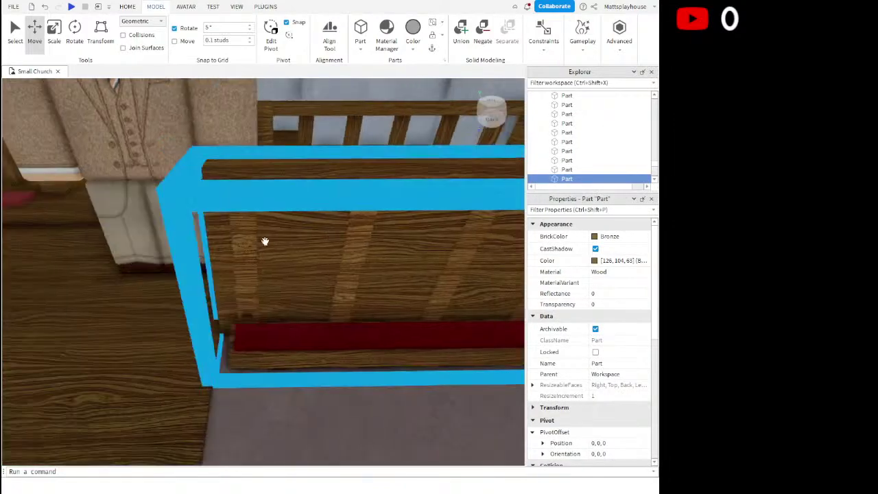
{"action": "key", "text": "a"}
{"action": "key", "text": "w"}
{"action": "right_click_drag", "start_coordinate": [257, 286], "coordinate": [255, 284]}
Line up the kneeler copy with the aisle-side edge of its carpet, mirroring the first kneeler
{"action": "left_click", "coordinate": [432, 330]}
{"action": "key", "text": "s"}
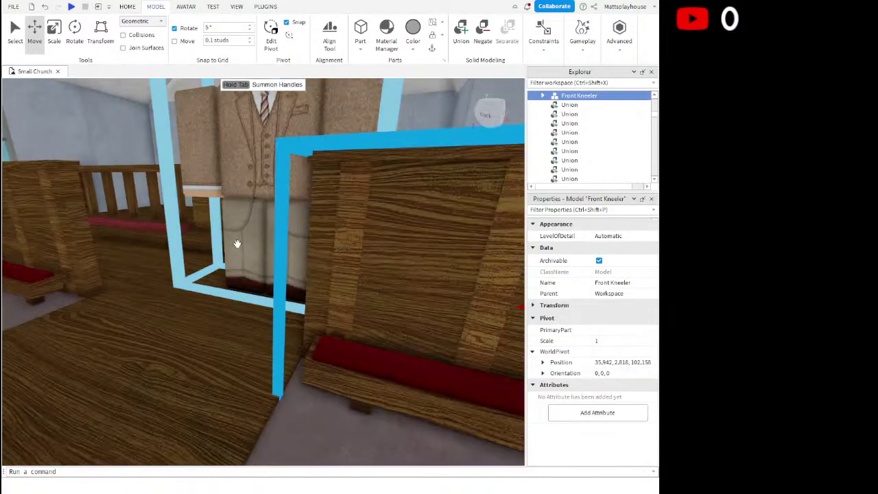
{"action": "left_click_drag", "start_coordinate": [406, 293], "coordinate": [406, 293]}
{"action": "scroll", "coordinate": [406, 294], "scroll_direction": "down", "scroll_amount": 3}
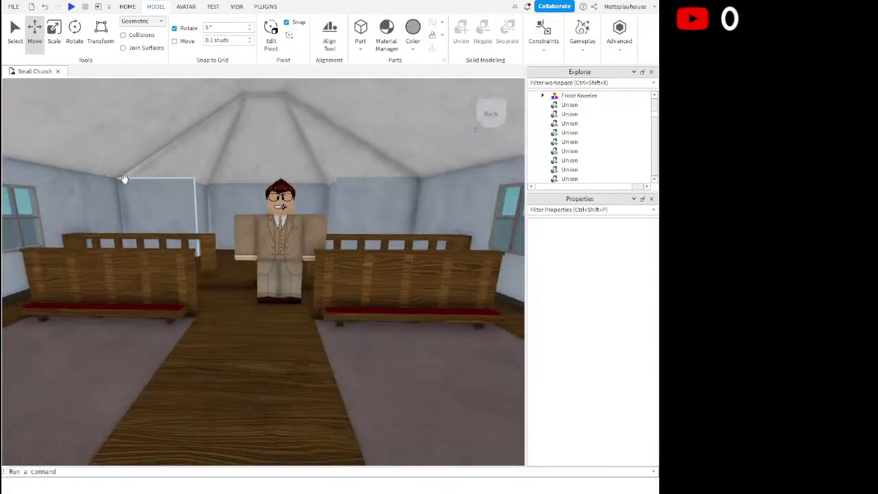
{"action": "scroll", "coordinate": [125, 178], "scroll_direction": "down", "scroll_amount": 1}
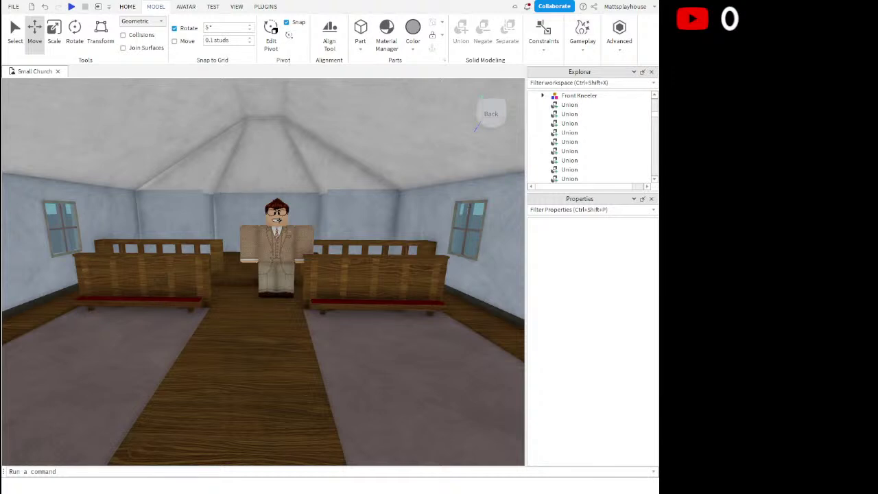
Select the top rail, wall-end post, red cushion, base strip and first balusters of one platform railing
{"action": "key", "text": "w"}
{"action": "mouse_move", "coordinate": [290, 286]}
{"action": "right_mouse_down"}
{"action": "mouse_move", "coordinate": [281, 291]}
{"action": "mouse_move", "coordinate": [298, 286]}
{"action": "mouse_move", "coordinate": [296, 275]}
{"action": "mouse_move", "coordinate": [295, 290]}
{"action": "right_mouse_up"}
{"action": "key", "text": "w"}
{"action": "key", "text": "s"}
{"action": "key", "text": "w"}
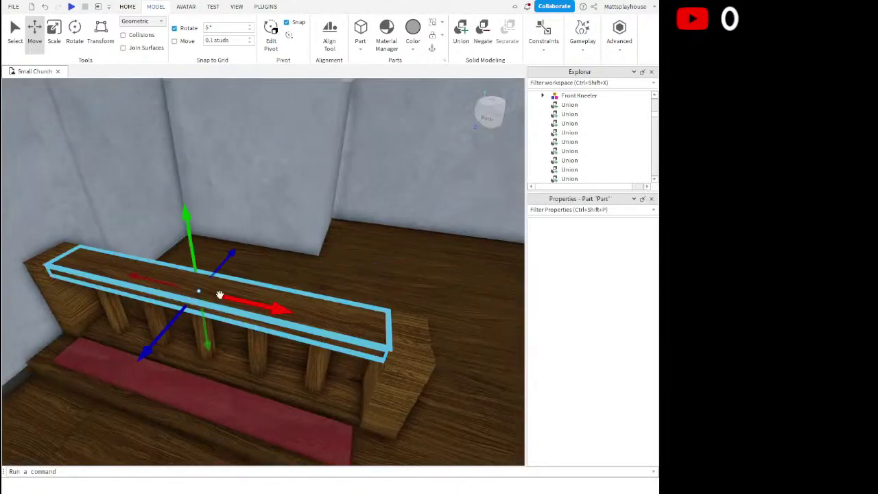
{"action": "left_click", "coordinate": [274, 306]}
{"action": "left_click", "coordinate": [104, 294], "text": "ctrl"}
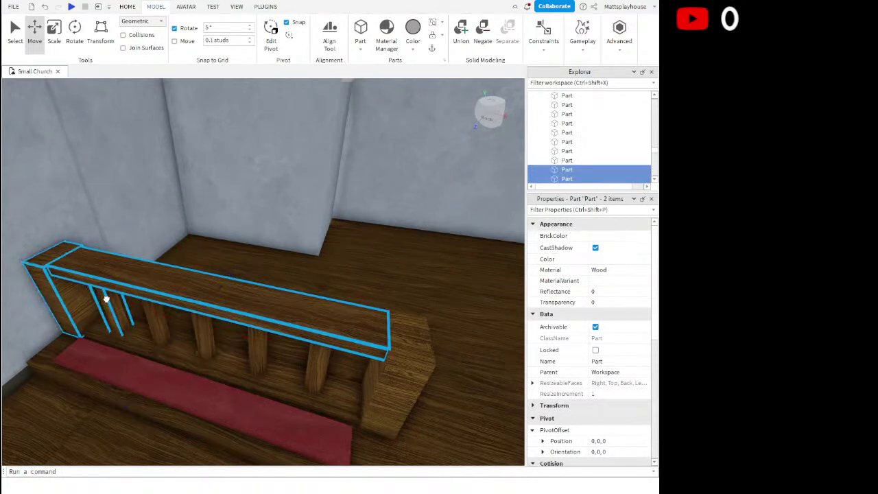
{"action": "left_click", "coordinate": [121, 355], "text": "ctrl"}
{"action": "left_click", "coordinate": [141, 337], "text": "ctrl"}
{"action": "left_click", "coordinate": [157, 332], "text": "ctrl"}
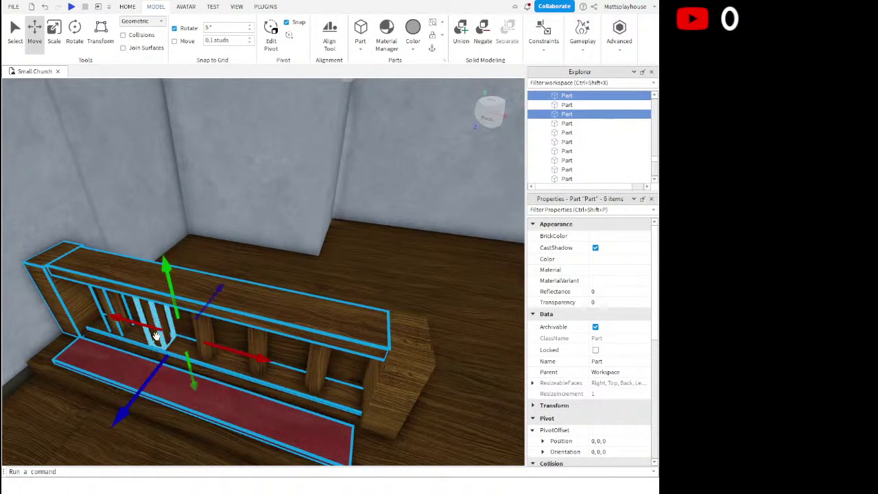
Add the railing's remaining balusters, lower strip and aisle-end post to the selection, then test-move it and undo the move
{"action": "left_click", "coordinate": [152, 350], "text": "ctrl"}
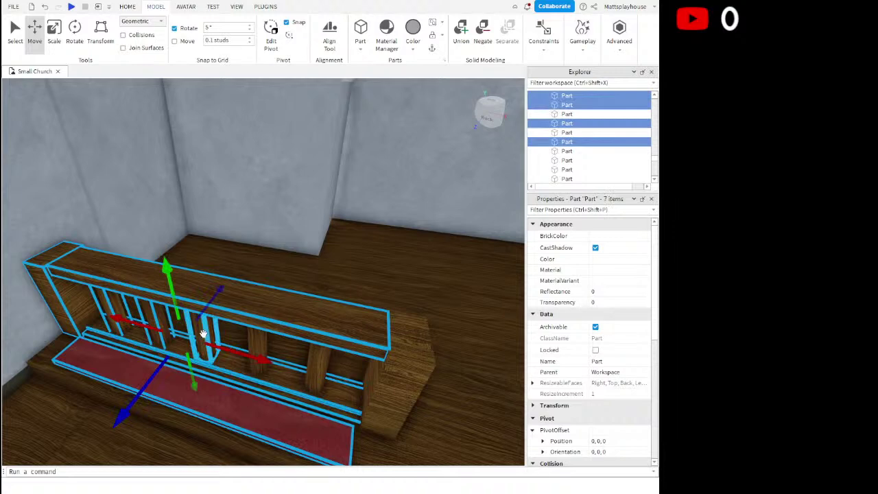
{"action": "left_click", "coordinate": [254, 337], "text": "ctrl"}
{"action": "left_click", "coordinate": [317, 349], "text": "ctrl"}
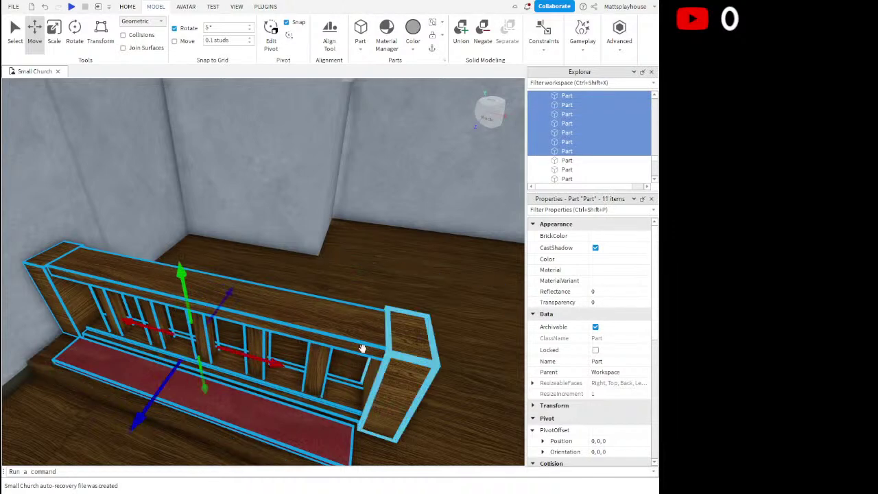
{"action": "left_click", "coordinate": [373, 376], "text": "ctrl"}
{"action": "scroll", "coordinate": [370, 390], "scroll_direction": "down", "scroll_amount": 2}
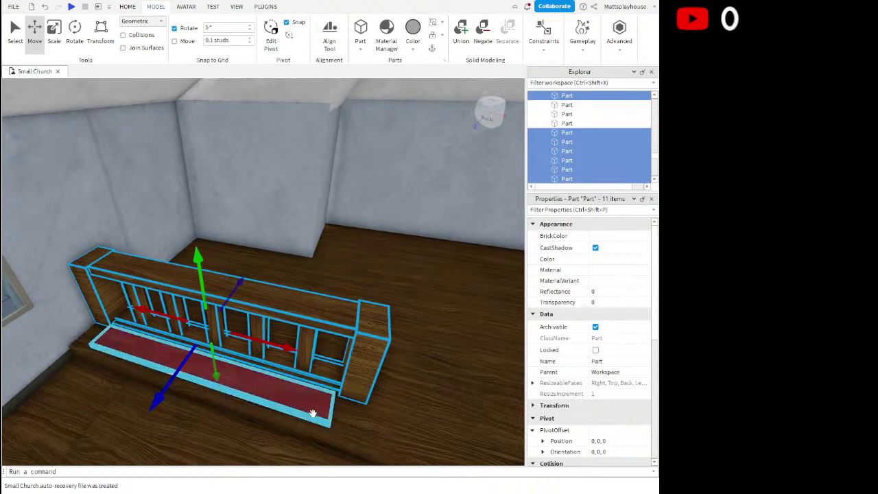
{"action": "right_click_drag", "start_coordinate": [313, 413], "coordinate": [323, 393]}
{"action": "scroll", "coordinate": [323, 393], "scroll_direction": "down", "scroll_amount": 2}
{"action": "left_click_drag", "start_coordinate": [222, 334], "coordinate": [68, 309]}
{"action": "key", "text": "ctrl+z"}
Add the opposite railing's cushion, base strips, balusters, both end posts and top rail to the selection
{"action": "right_click_drag", "start_coordinate": [210, 235], "coordinate": [217, 236]}
{"action": "key", "text": "d"}
{"action": "left_click", "coordinate": [205, 345], "text": "ctrl"}
{"action": "left_click", "coordinate": [153, 323], "text": "ctrl"}
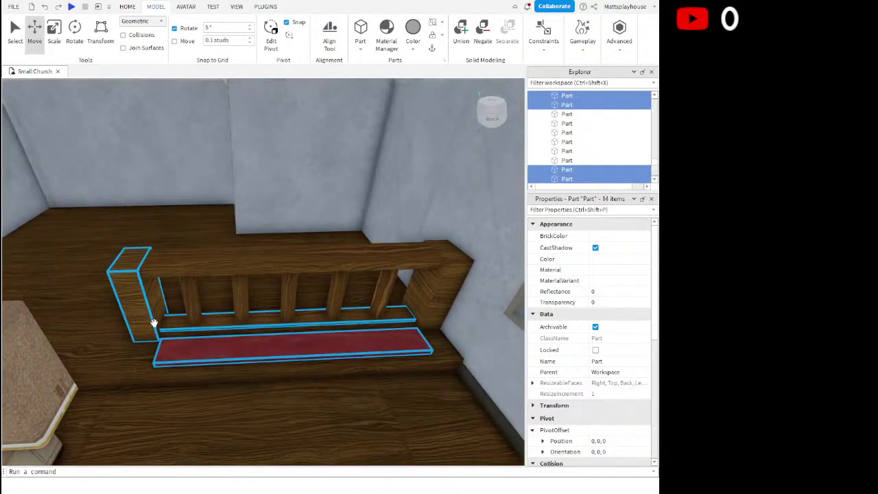
{"action": "left_click", "coordinate": [188, 330], "text": "ctrl"}
{"action": "left_click", "coordinate": [192, 295], "text": "ctrl"}
{"action": "left_click", "coordinate": [239, 295], "text": "ctrl"}
{"action": "left_click", "coordinate": [286, 293], "text": "ctrl"}
{"action": "left_click", "coordinate": [335, 292], "text": "ctrl"}
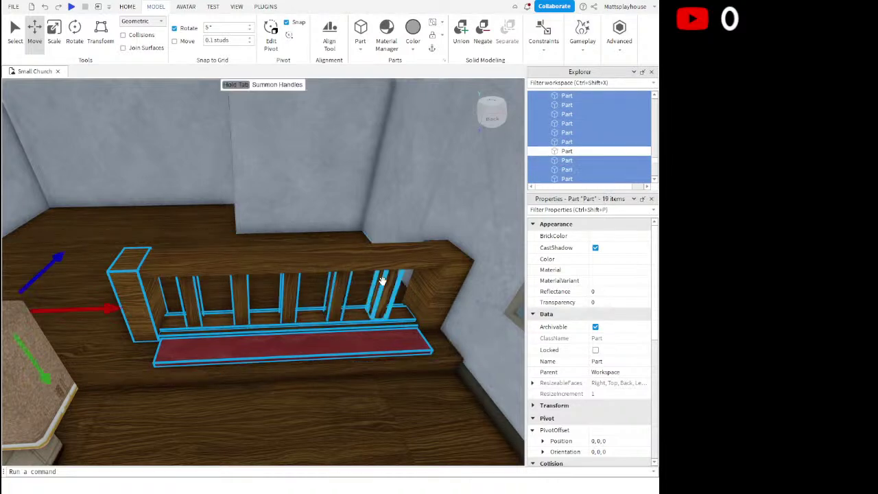
{"action": "left_click", "coordinate": [383, 282], "text": "ctrl"}
{"action": "left_click", "coordinate": [434, 284], "text": "ctrl"}
{"action": "left_click", "coordinate": [393, 258], "text": "ctrl"}
Test-move both railings, undo the move, and group them as a model named Altar Rails
{"action": "right_click_drag", "start_coordinate": [314, 288], "coordinate": [314, 288]}
{"action": "left_click_drag", "start_coordinate": [233, 290], "coordinate": [14, 228]}
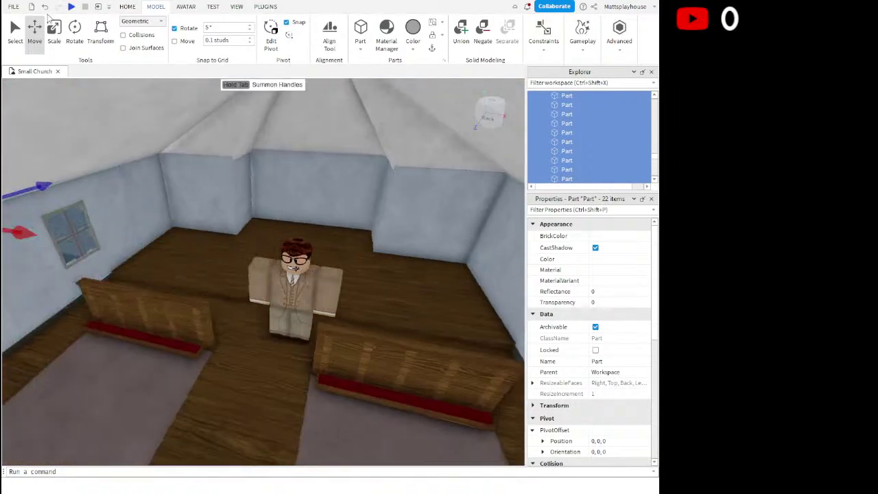
{"action": "left_click", "coordinate": [44, 7]}
{"action": "right_click_drag", "start_coordinate": [343, 190], "coordinate": [343, 190]}
{"action": "key", "text": "w"}
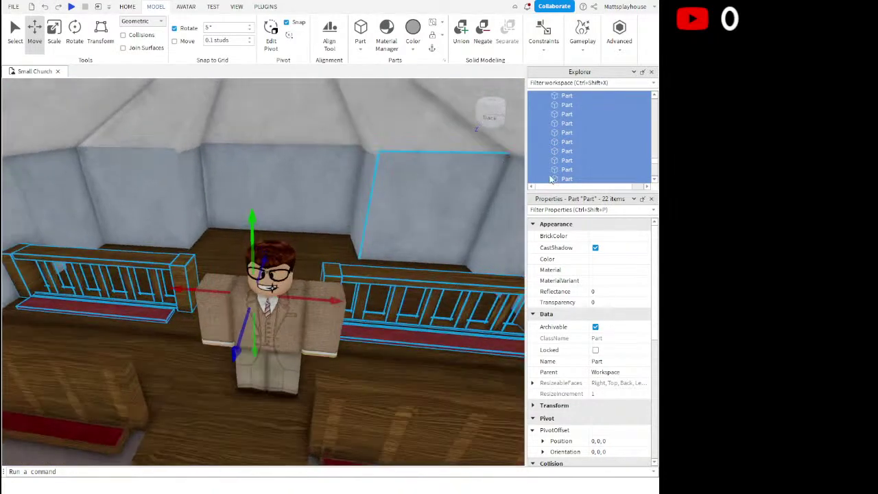
{"action": "key", "text": "ctrl+g"}
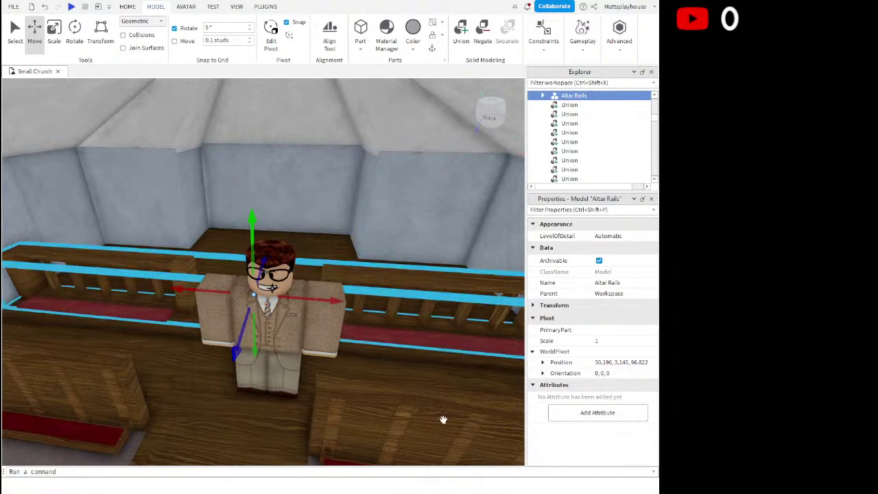
Examine the church interior, checking both front kneelers and the altar rails from several distances
{"action": "scroll", "coordinate": [388, 412], "scroll_direction": "down", "scroll_amount": 8}
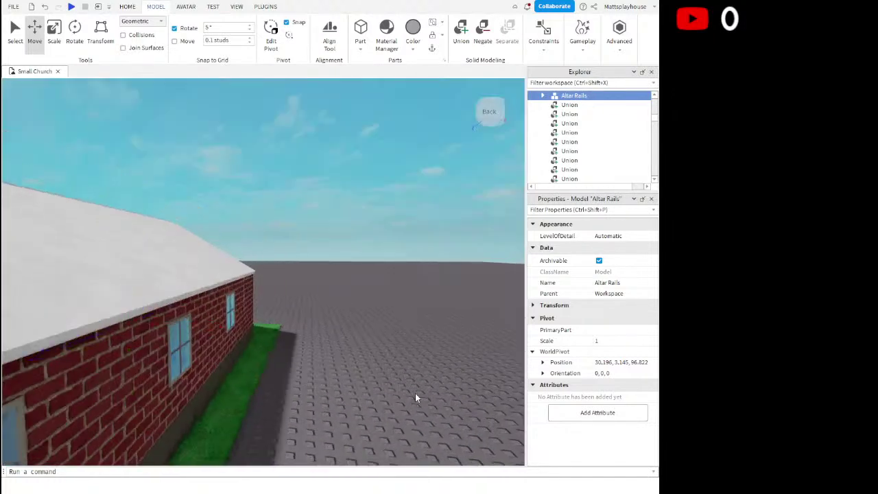
{"action": "left_click", "coordinate": [415, 393]}
{"action": "scroll", "coordinate": [415, 393], "scroll_direction": "up", "scroll_amount": 4}
{"action": "scroll", "coordinate": [415, 393], "scroll_direction": "up", "scroll_amount": 2}
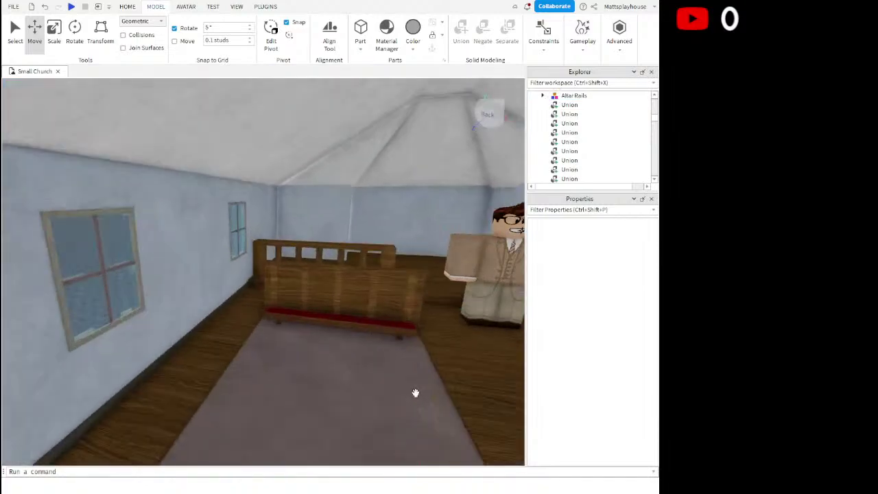
{"action": "scroll", "coordinate": [415, 393], "scroll_direction": "down", "scroll_amount": 8}
{"action": "scroll", "coordinate": [415, 393], "scroll_direction": "up", "scroll_amount": 6}
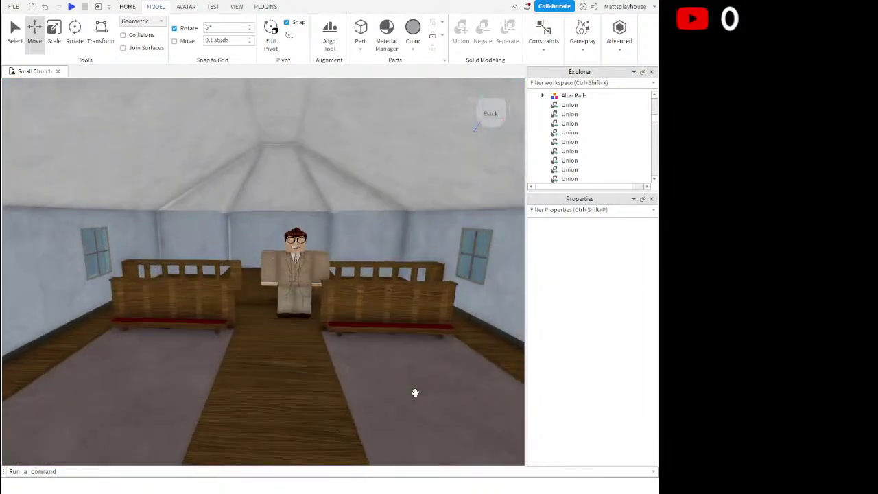
{"action": "scroll", "coordinate": [415, 393], "scroll_direction": "down", "scroll_amount": 5}
{"action": "right_click_drag", "start_coordinate": [415, 393], "coordinate": [415, 393]}
{"action": "scroll", "coordinate": [415, 393], "scroll_direction": "up", "scroll_amount": 4}
{"action": "scroll", "coordinate": [415, 393], "scroll_direction": "down", "scroll_amount": 3}
{"action": "scroll", "coordinate": [415, 393], "scroll_direction": "up", "scroll_amount": 3}
{"action": "left_click_drag", "start_coordinate": [351, 310], "coordinate": [368, 288]}
{"action": "right_click_drag", "start_coordinate": [368, 288], "coordinate": [369, 288]}
{"action": "left_click_drag", "start_coordinate": [368, 289], "coordinate": [370, 302]}
{"action": "right_click_drag", "start_coordinate": [371, 302], "coordinate": [370, 302]}
{"action": "left_click_drag", "start_coordinate": [371, 302], "coordinate": [390, 353]}
{"action": "right_click_drag", "start_coordinate": [390, 353], "coordinate": [367, 347]}
Insert a block part on the carpet behind the first Front Kneeler
{"action": "scroll", "coordinate": [367, 347], "scroll_direction": "up", "scroll_amount": 3}
{"action": "left_click", "coordinate": [450, 208]}
{"action": "scroll", "coordinate": [411, 230], "scroll_direction": "down", "scroll_amount": 3}
{"action": "scroll", "coordinate": [411, 230], "scroll_direction": "up", "scroll_amount": 1}
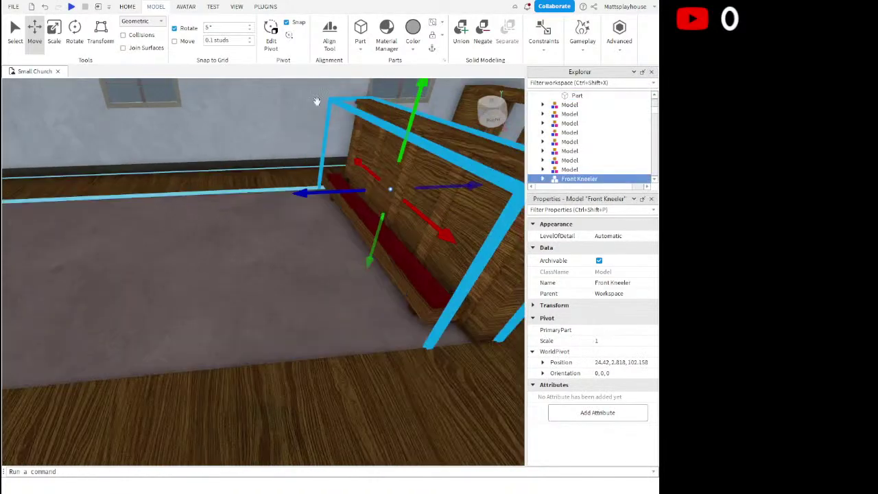
{"action": "left_click", "coordinate": [361, 28]}
Set the new block's colour to 140, 114, 70 and its material to Wood
{"action": "left_click", "coordinate": [591, 236]}
{"action": "left_click", "coordinate": [592, 263]}
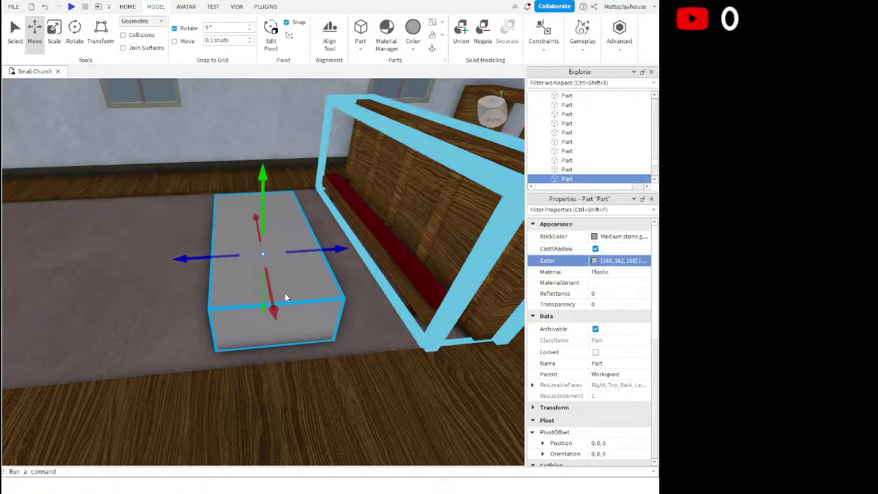
{"action": "left_click", "coordinate": [210, 294]}
{"action": "left_click", "coordinate": [390, 337]}
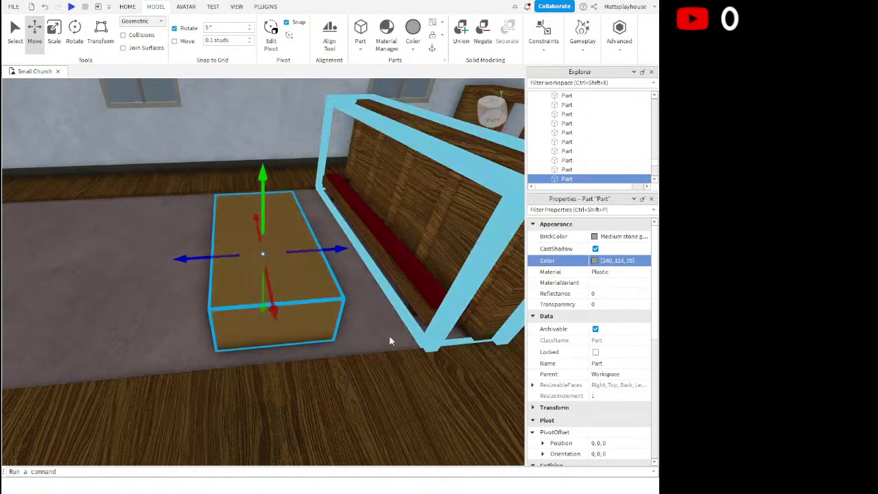
{"action": "left_click", "coordinate": [617, 273]}
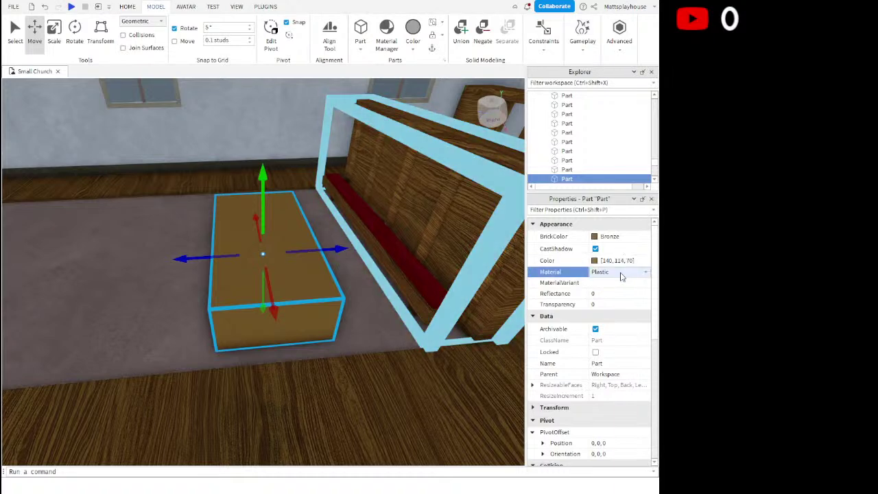
{"action": "left_click", "coordinate": [613, 347]}
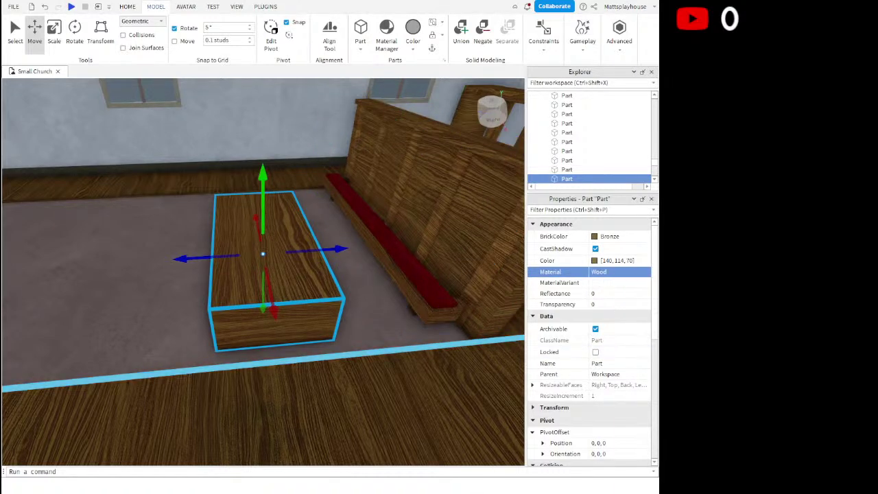
Scale the wooden block behind the first kneeler down to a thin upright slab across the carpet
{"action": "scroll", "coordinate": [376, 369], "scroll_direction": "down", "scroll_amount": 3}
{"action": "scroll", "coordinate": [145, 86], "scroll_direction": "up", "scroll_amount": 1}
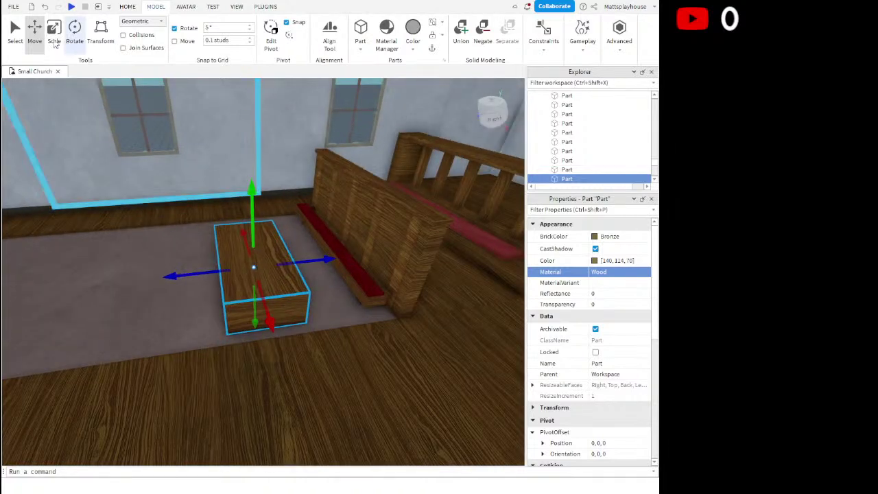
{"action": "left_click", "coordinate": [55, 34]}
{"action": "left_click_drag", "start_coordinate": [305, 262], "coordinate": [283, 253]}
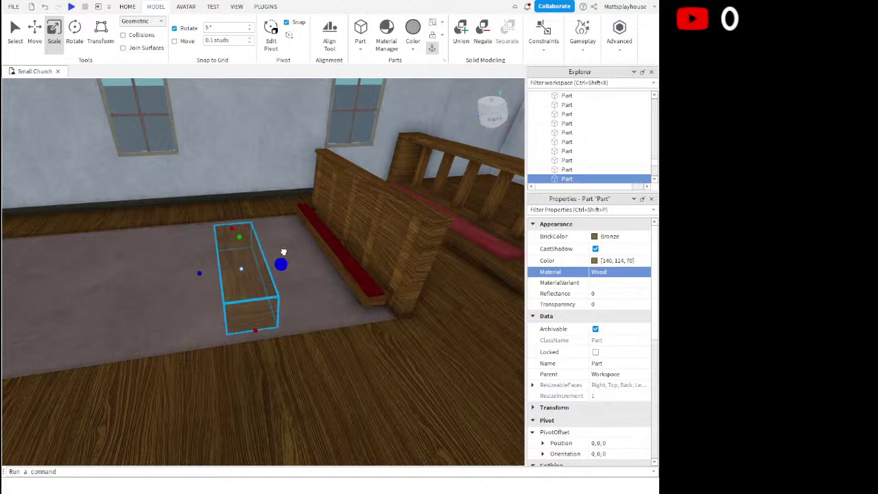
{"action": "left_click_drag", "start_coordinate": [193, 270], "coordinate": [215, 261]}
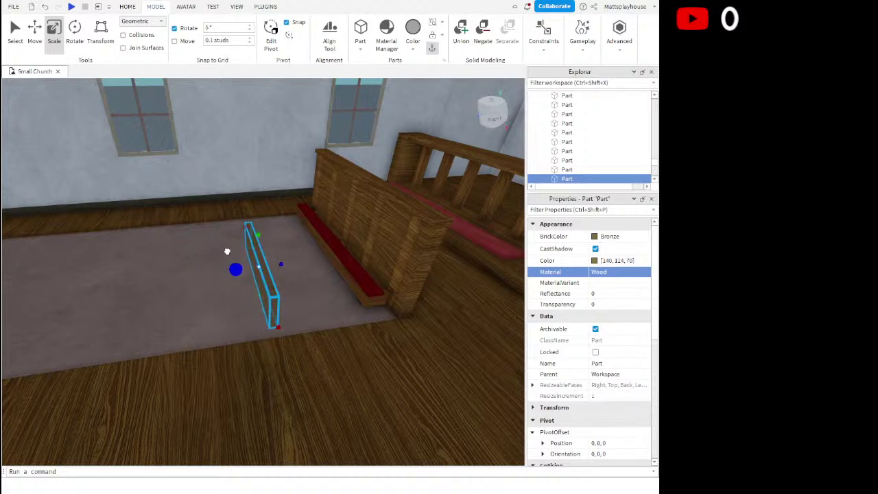
Shorten the slab to a small narrow block at the carpet's edge beside the aisle
{"action": "right_click_drag", "start_coordinate": [226, 252], "coordinate": [226, 251]}
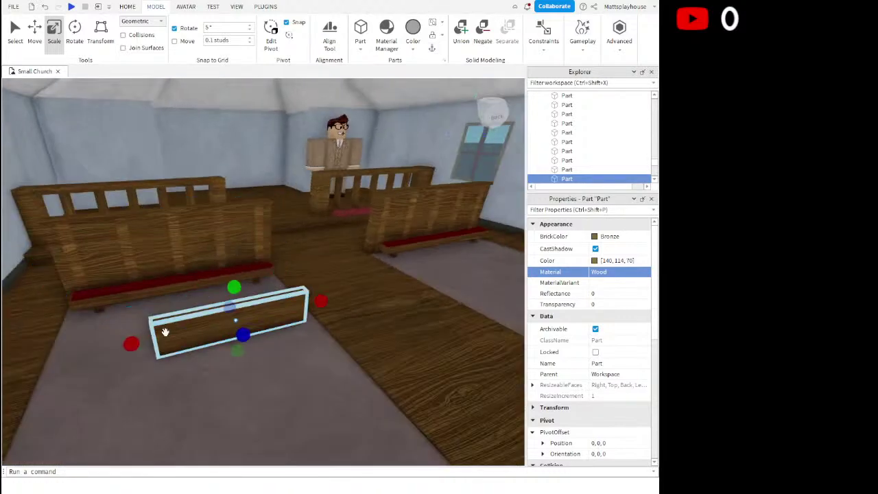
{"action": "left_click_drag", "start_coordinate": [135, 339], "coordinate": [164, 320]}
{"action": "key", "text": "d"}
{"action": "left_click_drag", "start_coordinate": [228, 314], "coordinate": [242, 311]}
{"action": "left_click_drag", "start_coordinate": [174, 325], "coordinate": [176, 324]}
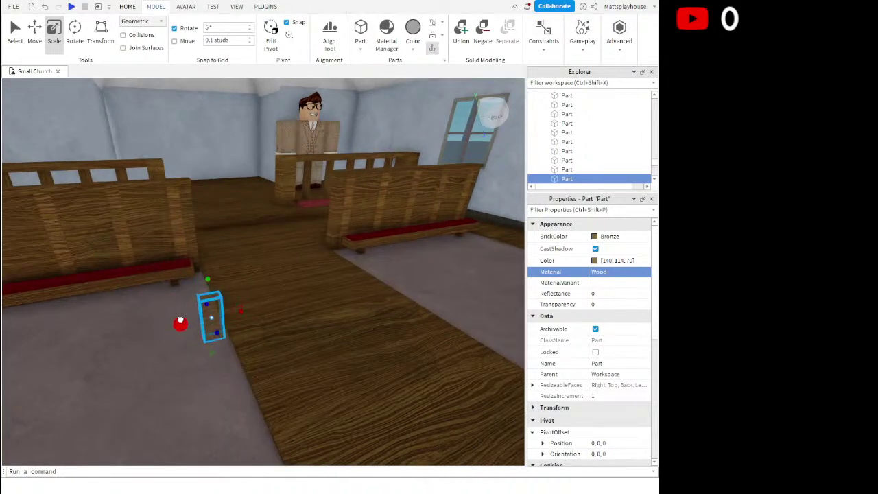
Scale the small block up into a slim square post about waist height on the standing figure
{"action": "left_click_drag", "start_coordinate": [211, 277], "coordinate": [212, 220]}
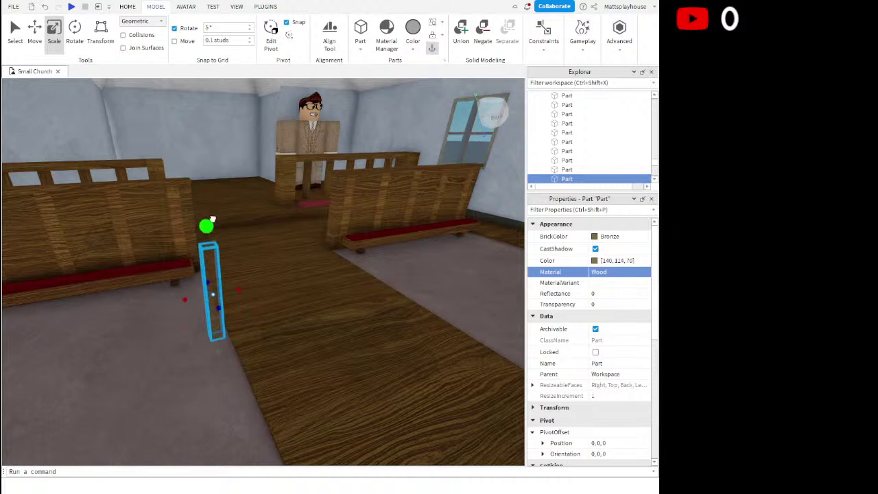
{"action": "left_click_drag", "start_coordinate": [287, 147], "coordinate": [286, 188]}
{"action": "right_click_drag", "start_coordinate": [287, 183], "coordinate": [286, 188]}
{"action": "left_click_drag", "start_coordinate": [286, 188], "coordinate": [285, 229]}
{"action": "left_click", "coordinate": [335, 212]}
{"action": "right_click_drag", "start_coordinate": [345, 239], "coordinate": [303, 234]}
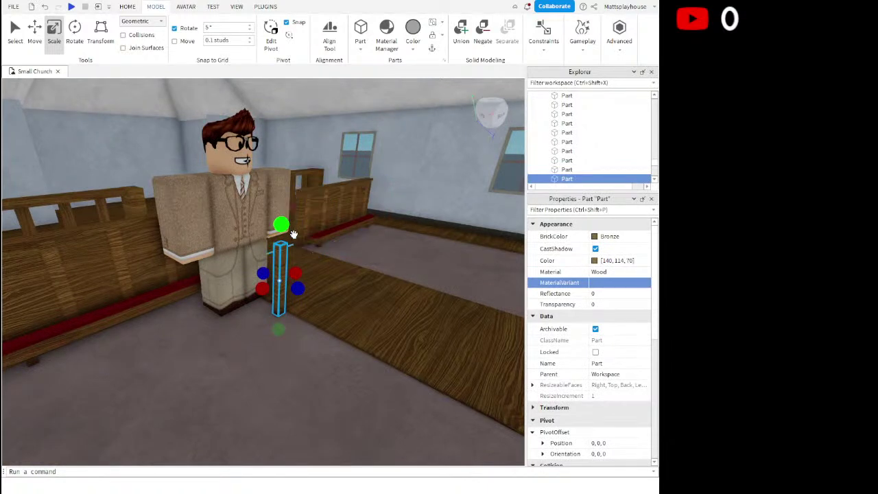
Place a copy of the post farther back along the carpet edge and scale the copy up taller
{"action": "left_click", "coordinate": [36, 34]}
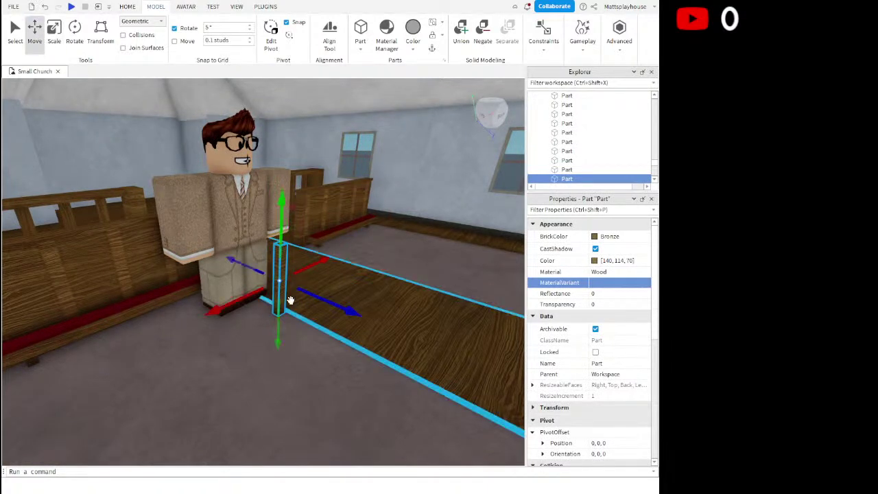
{"action": "left_click_drag", "start_coordinate": [302, 292], "coordinate": [336, 304]}
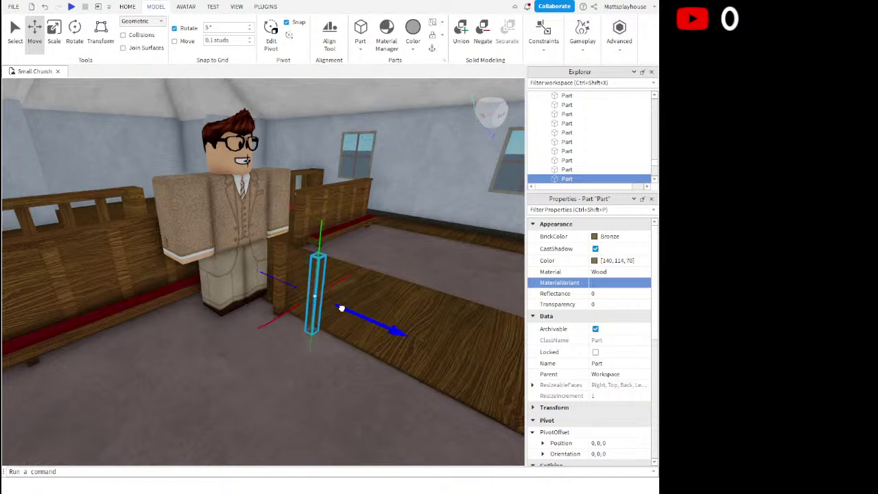
{"action": "right_click_drag", "start_coordinate": [348, 314], "coordinate": [357, 314]}
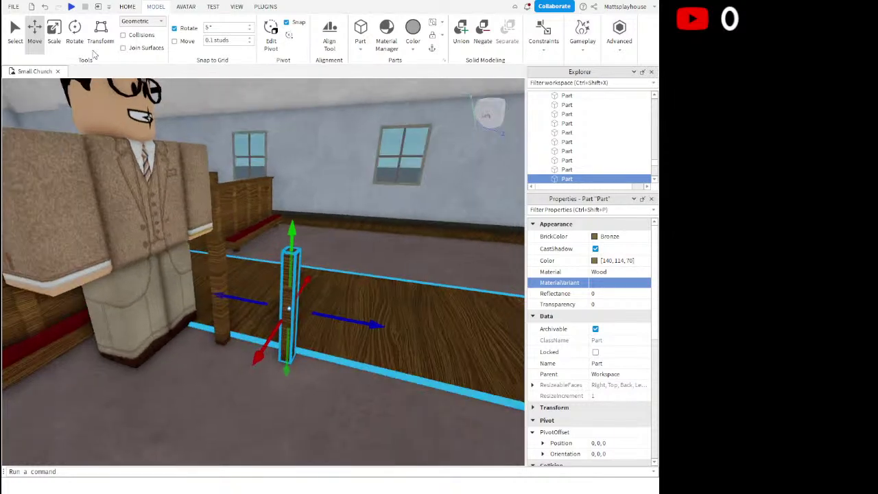
{"action": "left_click", "coordinate": [58, 43]}
{"action": "left_click_drag", "start_coordinate": [295, 227], "coordinate": [308, 207]}
{"action": "right_click_drag", "start_coordinate": [306, 197], "coordinate": [308, 206]}
{"action": "key", "text": "d"}
{"action": "key", "text": "a"}
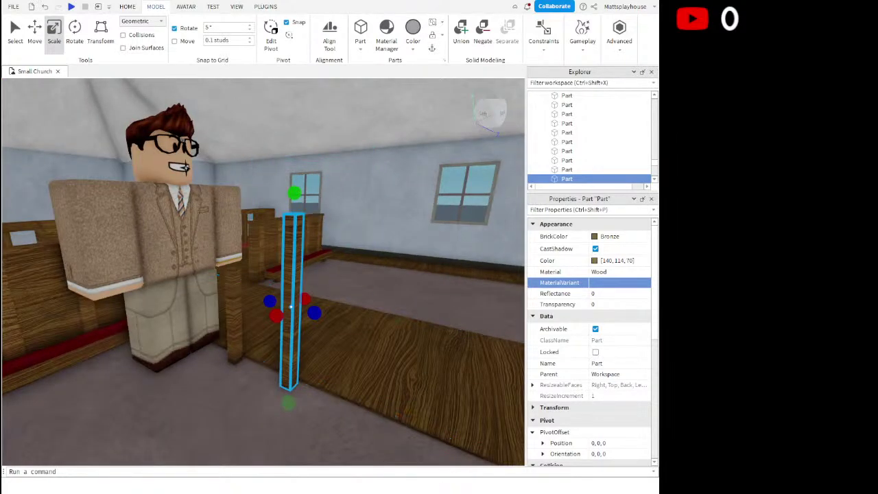
Reduce the height of the tall rear post and trim the top of the shorter front post
{"action": "right_click_drag", "start_coordinate": [314, 289], "coordinate": [271, 290]}
{"action": "key", "text": "w"}
{"action": "key", "text": "s"}
{"action": "key", "text": "w"}
{"action": "key", "text": "s"}
{"action": "left_click_drag", "start_coordinate": [359, 241], "coordinate": [361, 262]}
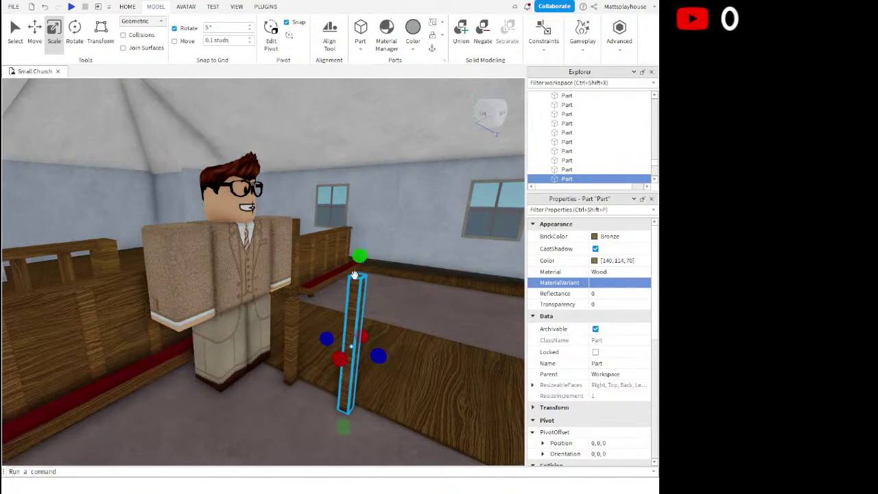
{"action": "left_click", "coordinate": [291, 310]}
{"action": "left_click_drag", "start_coordinate": [291, 278], "coordinate": [291, 282]}
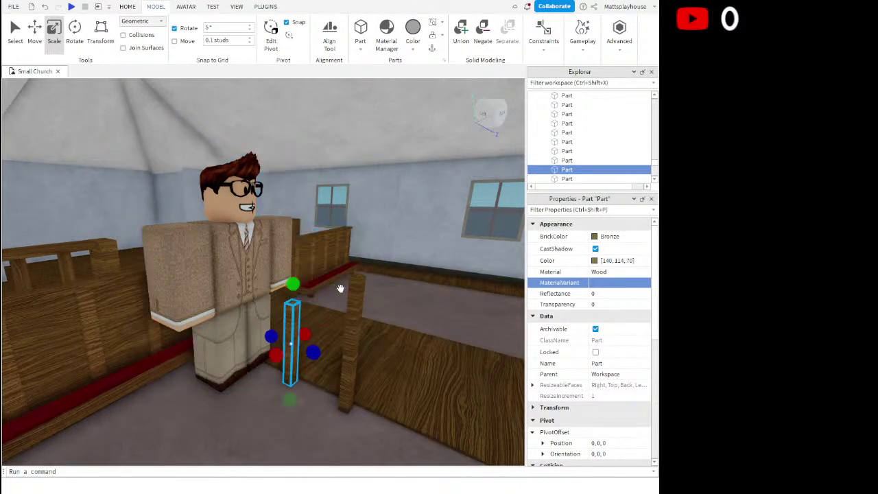
Duplicate the front post and reshape the copy into a panel filling the space between both posts down to the floor
{"action": "key", "text": "ctrl+d"}
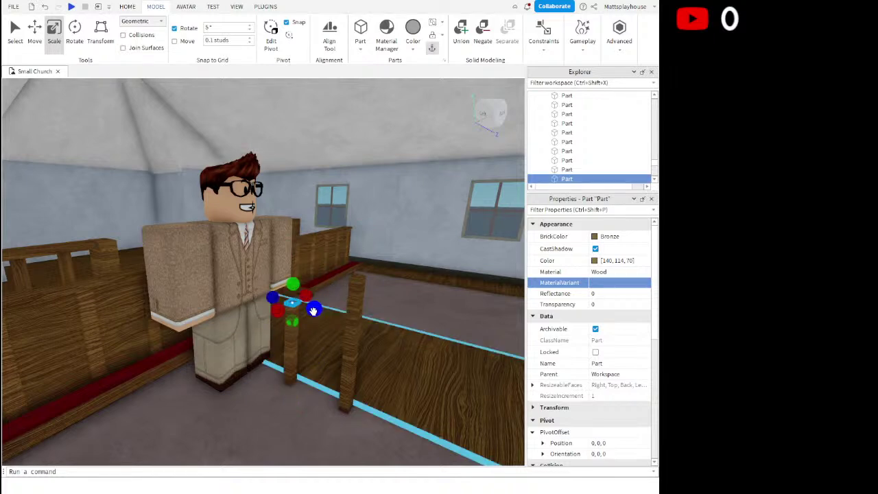
{"action": "left_click_drag", "start_coordinate": [324, 310], "coordinate": [301, 330]}
{"action": "left_click_drag", "start_coordinate": [303, 285], "coordinate": [304, 287]}
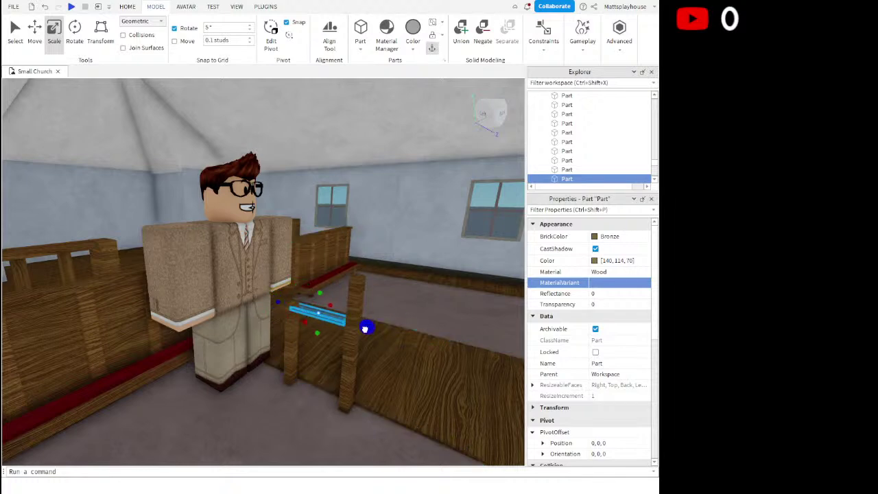
{"action": "left_click_drag", "start_coordinate": [320, 335], "coordinate": [319, 357]}
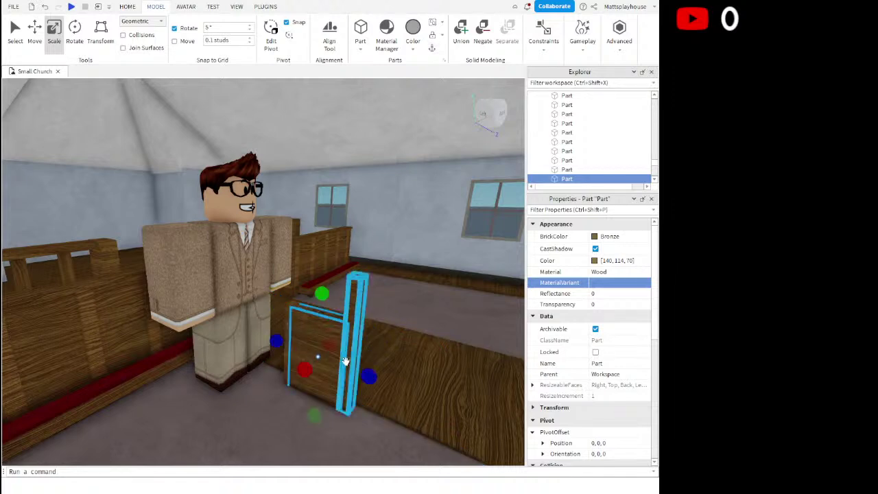
Thin the side panel between the posts so it sits inset from their faces
{"action": "right_click_drag", "start_coordinate": [347, 360], "coordinate": [337, 355]}
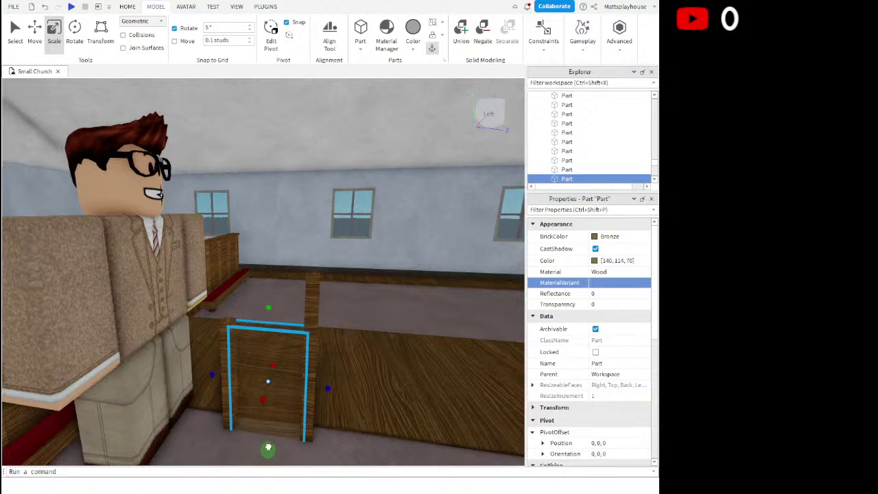
{"action": "right_click_drag", "start_coordinate": [222, 375], "coordinate": [223, 374]}
{"action": "left_click_drag", "start_coordinate": [231, 332], "coordinate": [233, 331]}
{"action": "left_click_drag", "start_coordinate": [266, 306], "coordinate": [264, 306]}
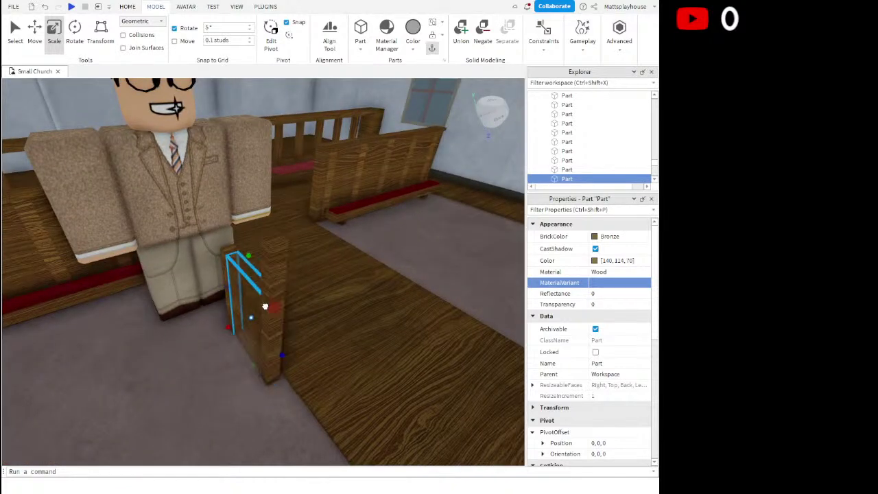
{"action": "left_click_drag", "start_coordinate": [266, 304], "coordinate": [268, 306]}
Reduce a copy of the side panel to a thin horizontal strip along the panel's top edge
{"action": "left_click", "coordinate": [322, 311]}
{"action": "right_click_drag", "start_coordinate": [322, 312], "coordinate": [279, 336]}
{"action": "scroll", "coordinate": [275, 337], "scroll_direction": "down", "scroll_amount": 1}
{"action": "left_click", "coordinate": [268, 342]}
{"action": "scroll", "coordinate": [267, 342], "scroll_direction": "down", "scroll_amount": 1}
{"action": "left_click", "coordinate": [266, 349]}
{"action": "left_click_drag", "start_coordinate": [250, 393], "coordinate": [254, 354]}
{"action": "scroll", "coordinate": [257, 292], "scroll_direction": "up", "scroll_amount": 2}
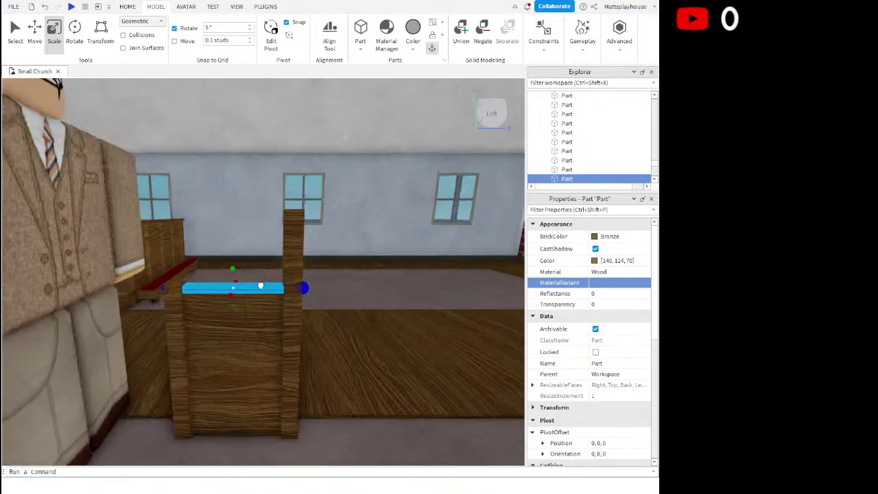
Shorten the strip to a small block and tilt it near the front of the panel's top edge
{"action": "left_click", "coordinate": [75, 34]}
{"action": "left_click_drag", "start_coordinate": [249, 247], "coordinate": [213, 232]}
{"action": "left_click", "coordinate": [56, 36]}
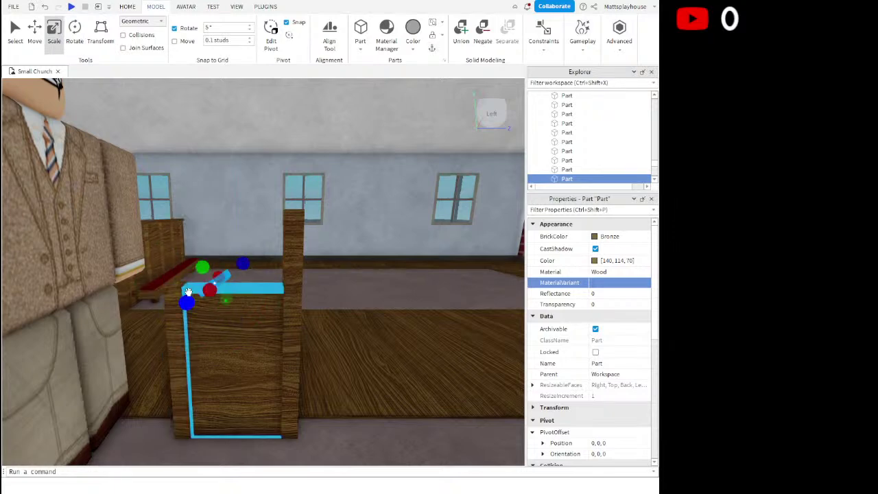
{"action": "key", "text": "ctrl+4"}
{"action": "left_click_drag", "start_coordinate": [234, 224], "coordinate": [247, 245]}
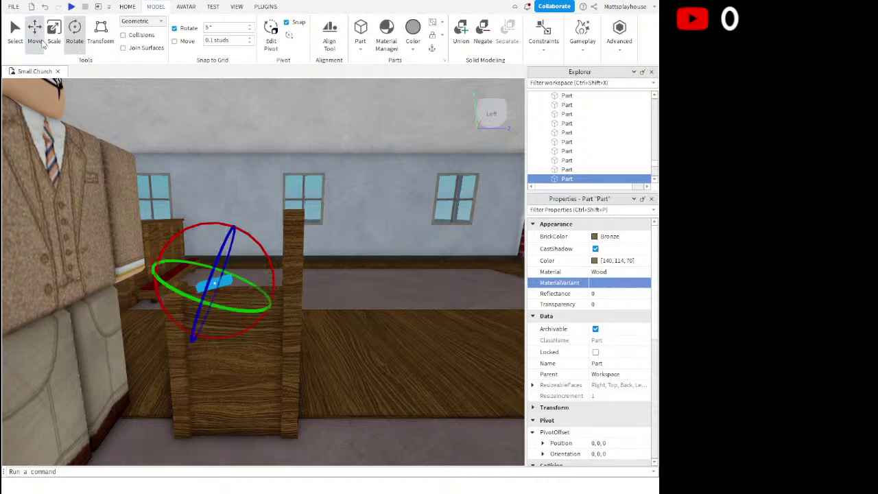
{"action": "left_click", "coordinate": [36, 33]}
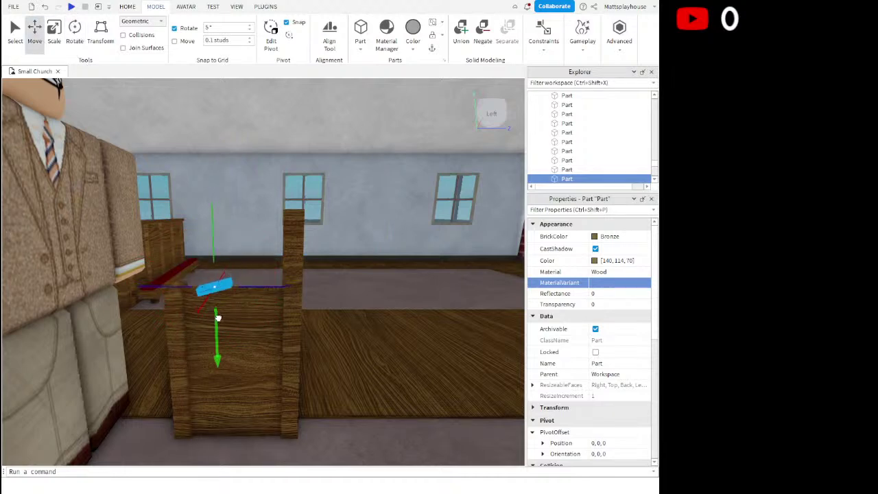
Adjust the small block's thickness and tilt it more steeply toward the rear post
{"action": "key", "text": "ctrl+3"}
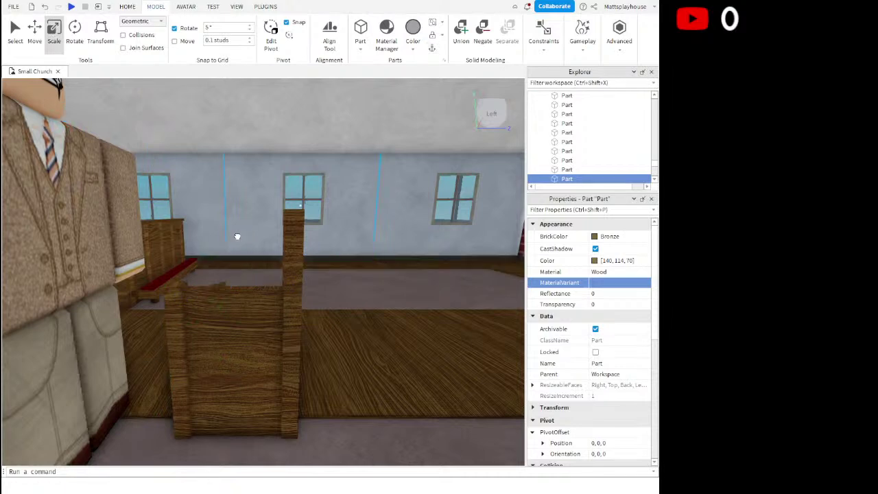
{"action": "left_click", "coordinate": [237, 237]}
{"action": "scroll", "coordinate": [240, 235], "scroll_direction": "up", "scroll_amount": 4}
{"action": "left_click", "coordinate": [221, 302]}
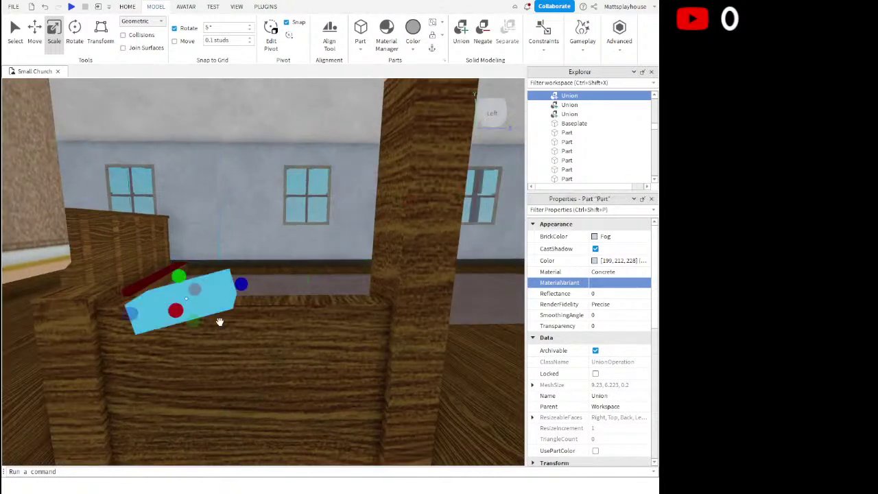
{"action": "left_click_drag", "start_coordinate": [201, 335], "coordinate": [202, 337]}
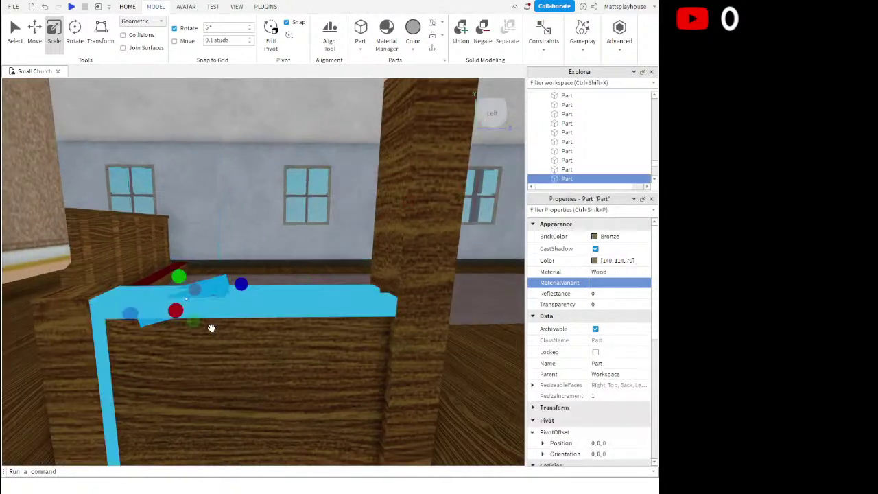
{"action": "key", "text": "ctrl+4"}
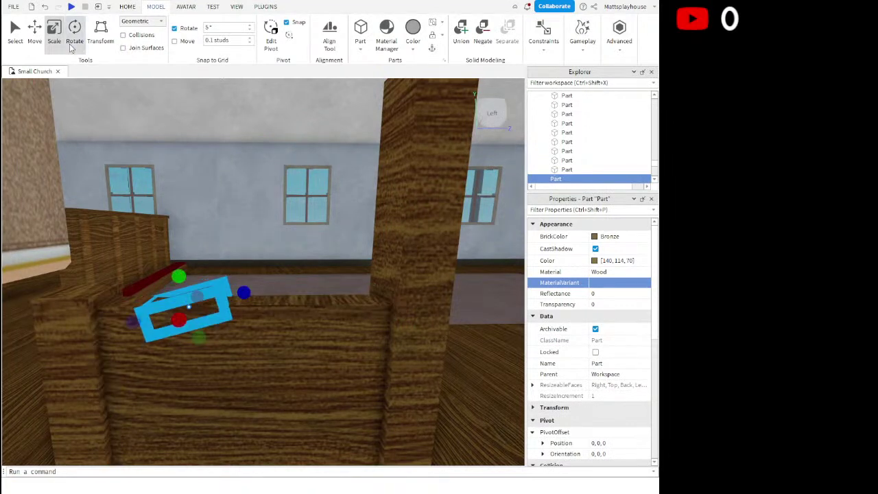
{"action": "left_click_drag", "start_coordinate": [217, 253], "coordinate": [170, 194]}
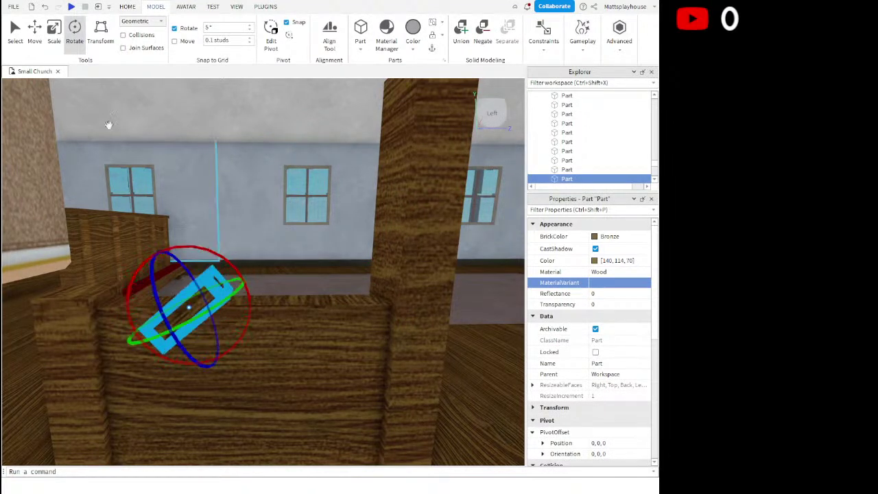
{"action": "left_click_drag", "start_coordinate": [229, 264], "coordinate": [236, 275]}
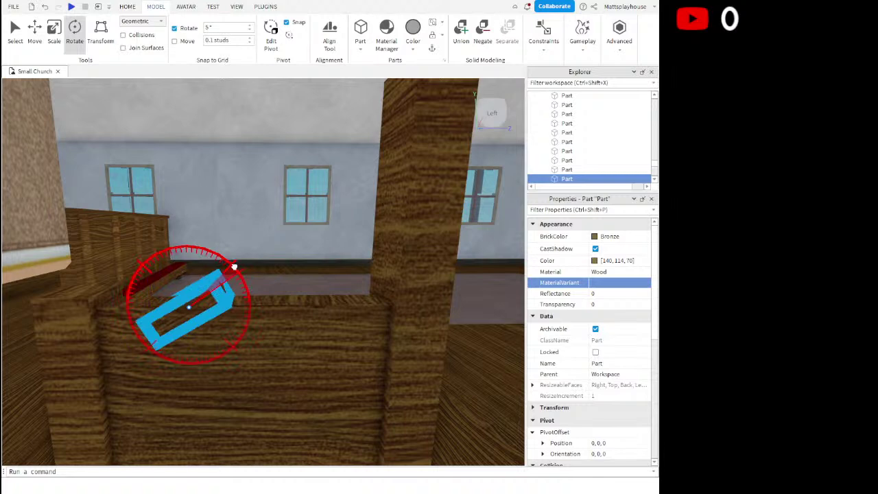
Move the tilted block up and toward the rear post so it rests on the panel's top edge
{"action": "left_click", "coordinate": [35, 33]}
{"action": "left_click_drag", "start_coordinate": [184, 229], "coordinate": [185, 191]}
{"action": "left_click_drag", "start_coordinate": [248, 269], "coordinate": [293, 267]}
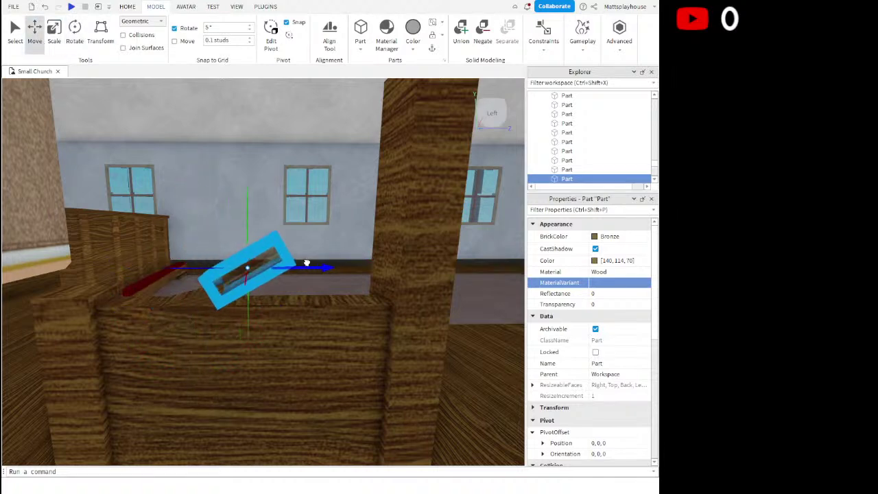
{"action": "left_click_drag", "start_coordinate": [251, 312], "coordinate": [251, 320]}
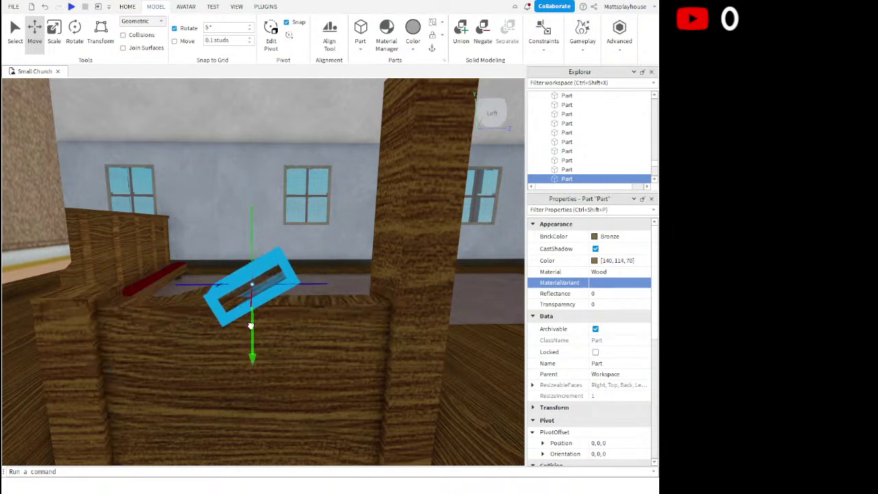
{"action": "left_click", "coordinate": [187, 224]}
{"action": "right_click_drag", "start_coordinate": [197, 217], "coordinate": [294, 243]}
{"action": "left_click", "coordinate": [308, 257]}
{"action": "left_click_drag", "start_coordinate": [293, 225], "coordinate": [298, 223]}
{"action": "left_click", "coordinate": [320, 214]}
{"action": "right_click_drag", "start_coordinate": [320, 214], "coordinate": [317, 212]}
{"action": "left_click", "coordinate": [253, 267]}
{"action": "right_click_drag", "start_coordinate": [253, 267], "coordinate": [257, 268]}
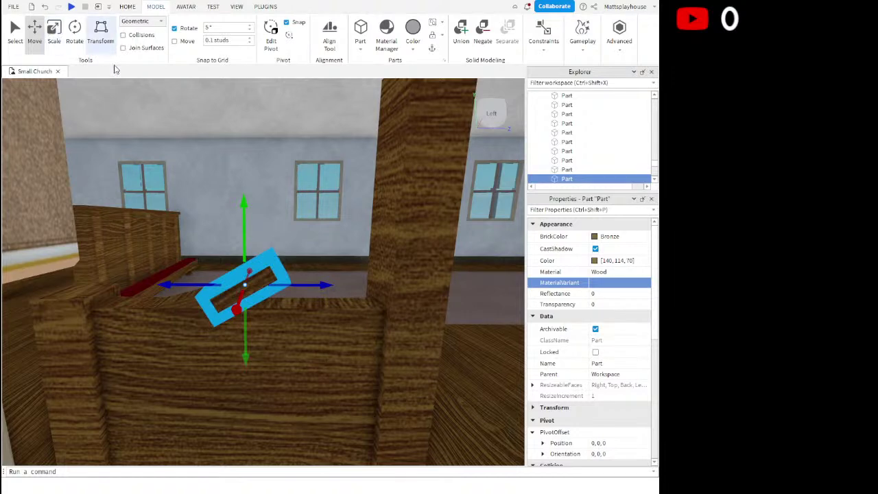
Add a copy of the tilted block at a steeper angle, continuing upward from the first toward the rear post
{"action": "left_click", "coordinate": [74, 31]}
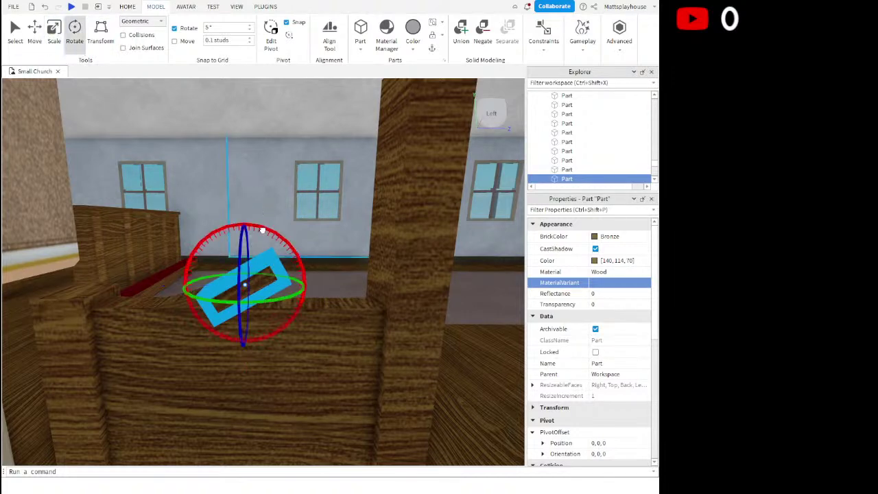
{"action": "left_click", "coordinate": [35, 41]}
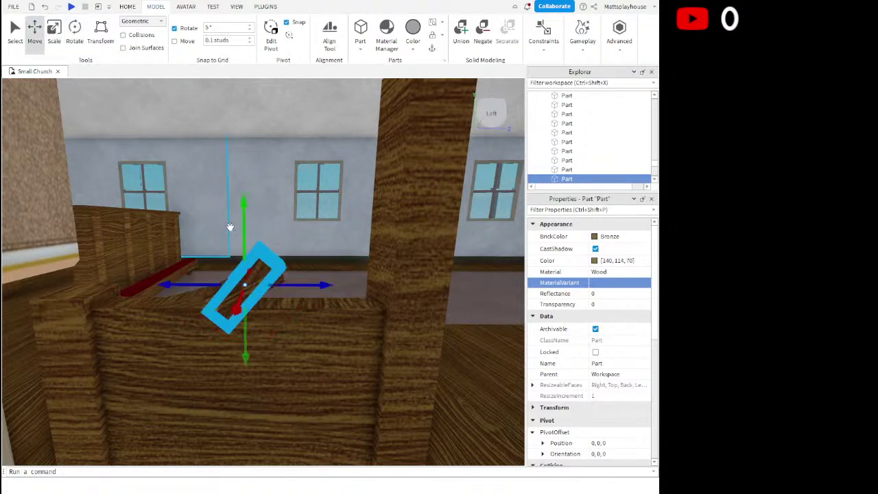
{"action": "left_click_drag", "start_coordinate": [240, 214], "coordinate": [247, 158]}
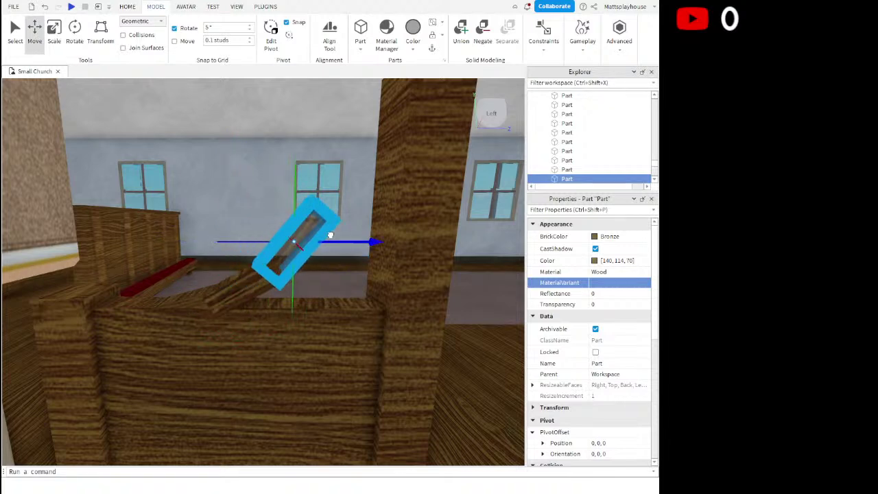
{"action": "left_click", "coordinate": [268, 216]}
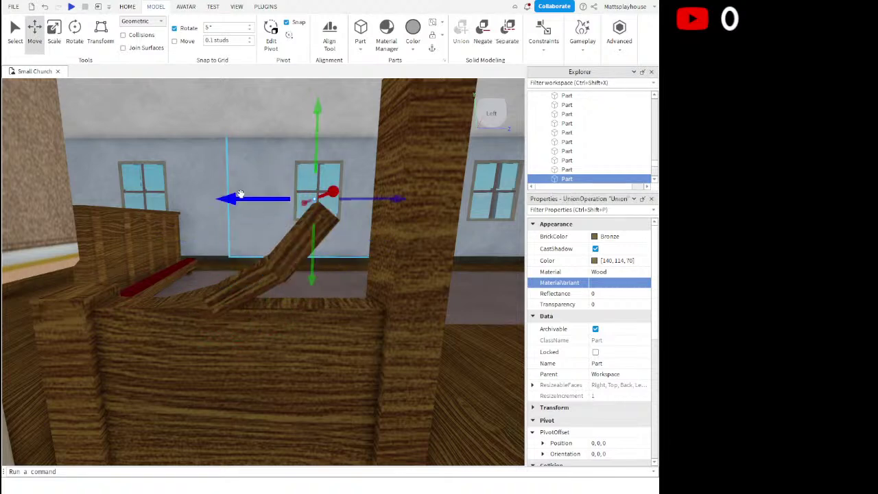
Thin the steeper tilted block and shorten it so its upper end meets the rear post
{"action": "left_click", "coordinate": [286, 239]}
{"action": "left_click_drag", "start_coordinate": [346, 274], "coordinate": [326, 265]}
{"action": "left_click_drag", "start_coordinate": [340, 197], "coordinate": [320, 219]}
{"action": "scroll", "coordinate": [343, 192], "scroll_direction": "down", "scroll_amount": 3}
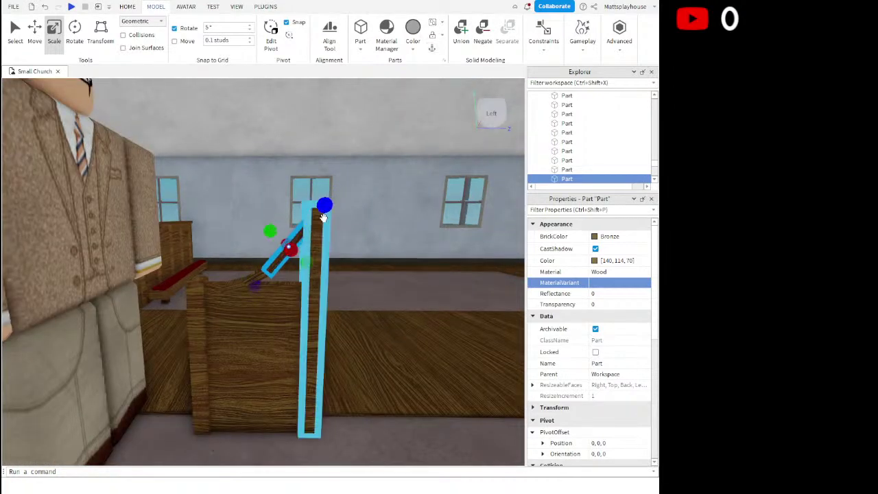
{"action": "scroll", "coordinate": [316, 259], "scroll_direction": "up", "scroll_amount": 2}
{"action": "left_click", "coordinate": [395, 254]}
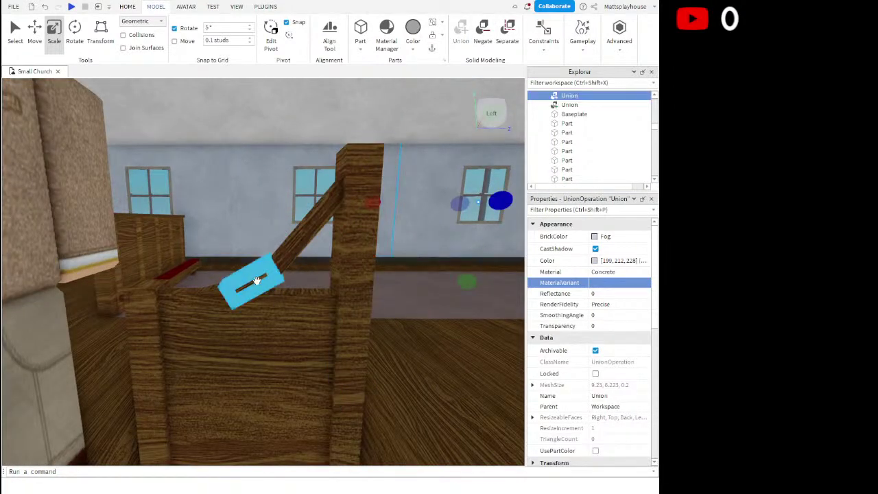
Widen both tilted blocks downward to close the gap above the side panel
{"action": "left_click", "coordinate": [257, 281]}
{"action": "left_click_drag", "start_coordinate": [266, 303], "coordinate": [290, 324]}
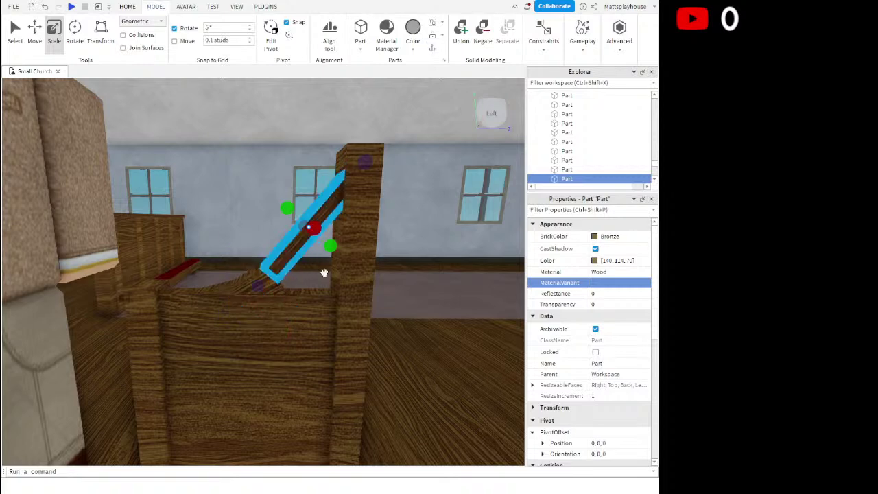
{"action": "left_click_drag", "start_coordinate": [348, 262], "coordinate": [350, 265]}
Trim the steeper block's length and width so it ends within the rear post
{"action": "right_click_drag", "start_coordinate": [296, 166], "coordinate": [278, 158]}
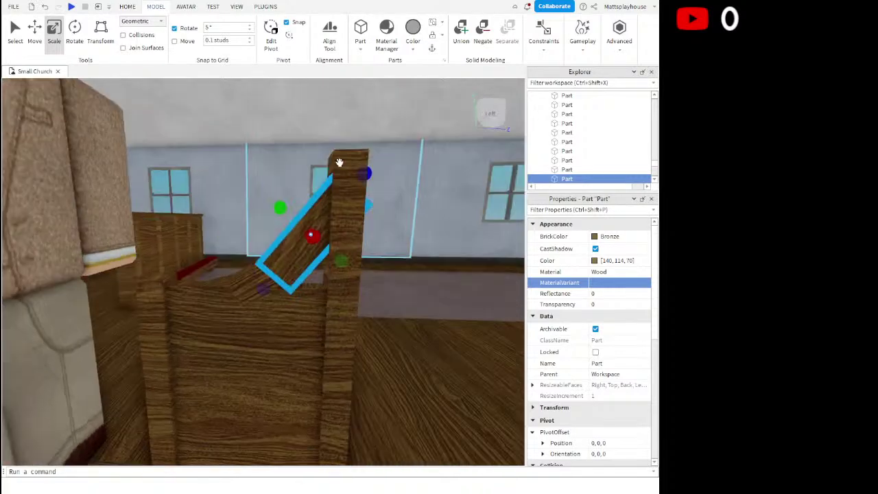
{"action": "left_click_drag", "start_coordinate": [361, 173], "coordinate": [353, 180]}
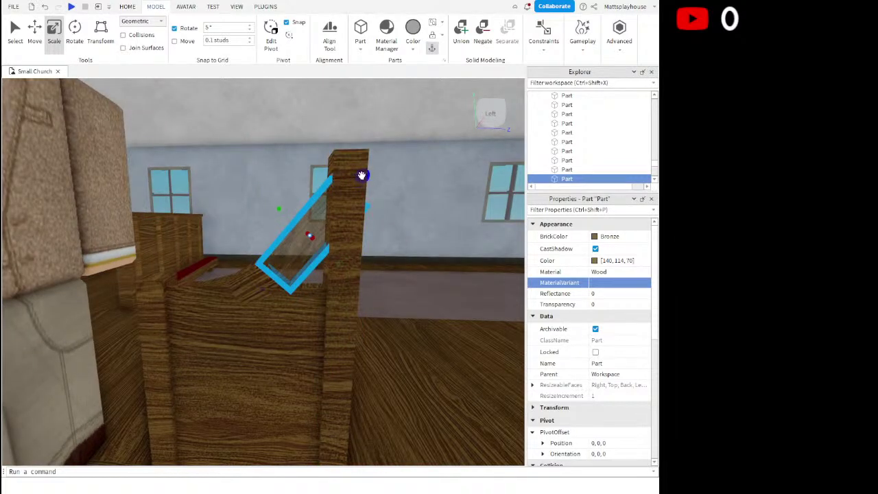
{"action": "left_click_drag", "start_coordinate": [341, 263], "coordinate": [334, 256]}
{"action": "right_click_drag", "start_coordinate": [334, 256], "coordinate": [332, 256]}
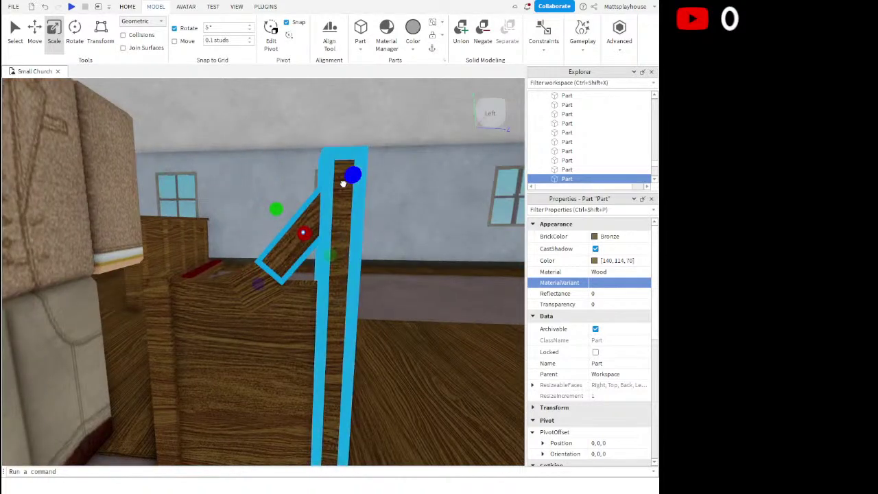
{"action": "left_click_drag", "start_coordinate": [351, 177], "coordinate": [328, 223]}
{"action": "left_click_drag", "start_coordinate": [263, 228], "coordinate": [337, 302]}
Union the four pieces that form the sloping top of the pew's side end
{"action": "key", "text": "d"}
{"action": "right_click_drag", "start_coordinate": [323, 291], "coordinate": [223, 268]}
{"action": "left_click", "coordinate": [312, 277]}
{"action": "key", "text": "a"}
{"action": "key", "text": "s"}
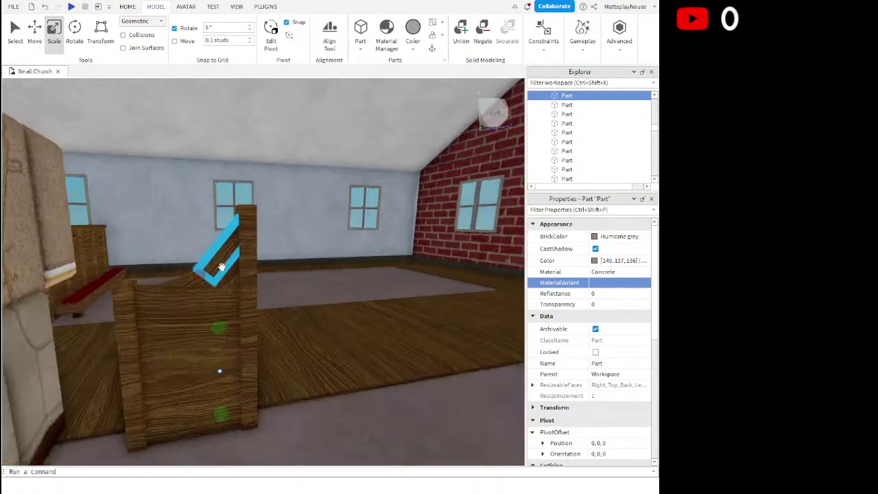
{"action": "left_click", "coordinate": [232, 268]}
{"action": "left_click", "coordinate": [228, 281], "text": "ctrl"}
{"action": "left_click", "coordinate": [196, 276], "text": "ctrl"}
{"action": "left_click", "coordinate": [175, 285], "text": "ctrl"}
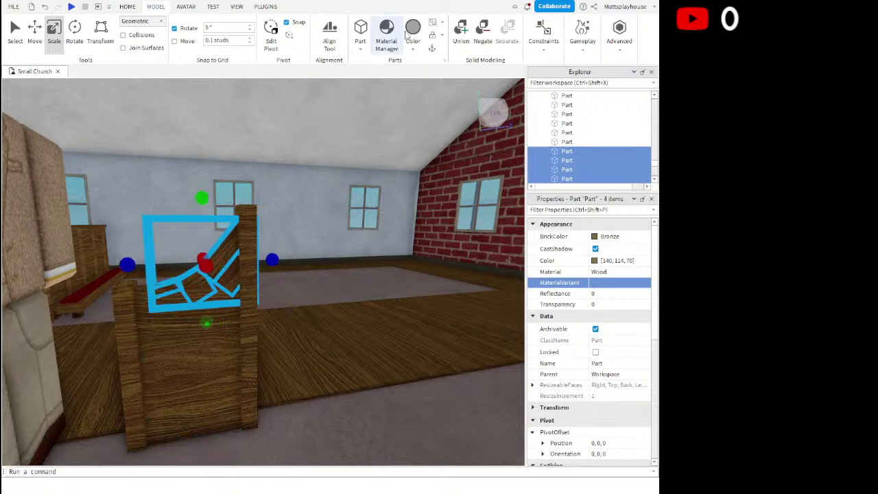
{"action": "left_click", "coordinate": [460, 31]}
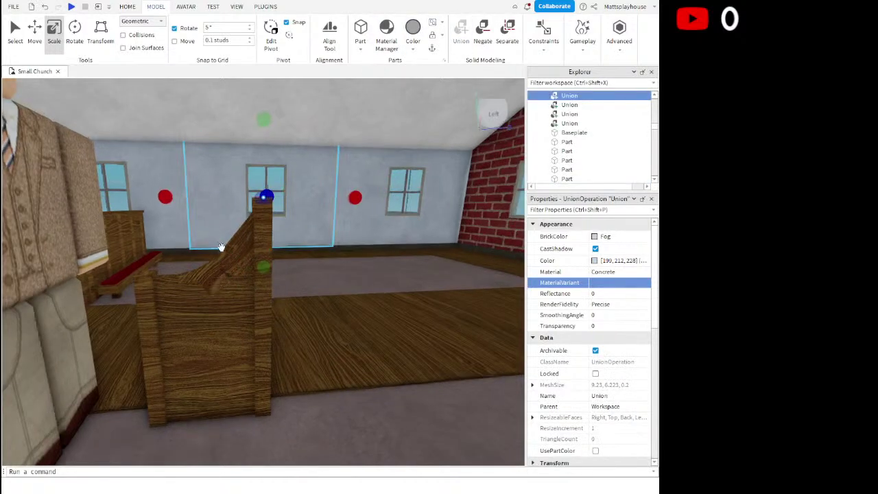
Try a union of the sloping top piece with the side panel, selecting the top piece first, and undo it
{"action": "left_click", "coordinate": [230, 275]}
{"action": "left_click", "coordinate": [205, 343], "text": "ctrl"}
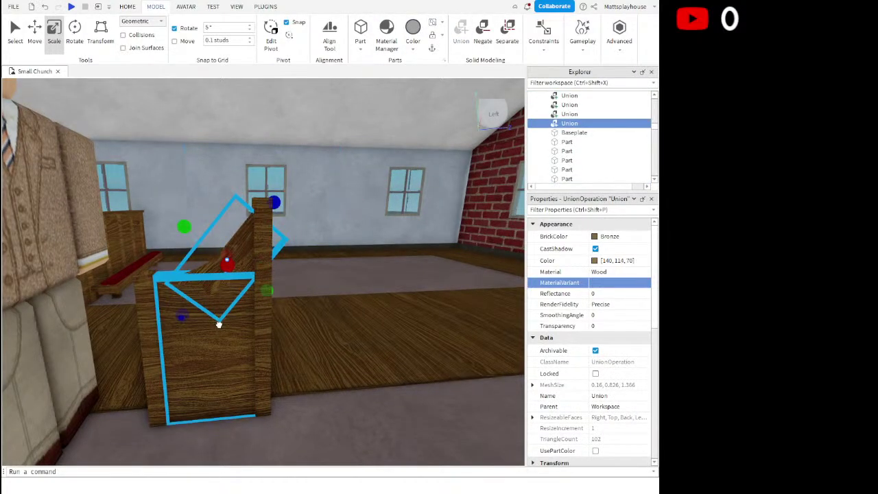
{"action": "left_click", "coordinate": [460, 31]}
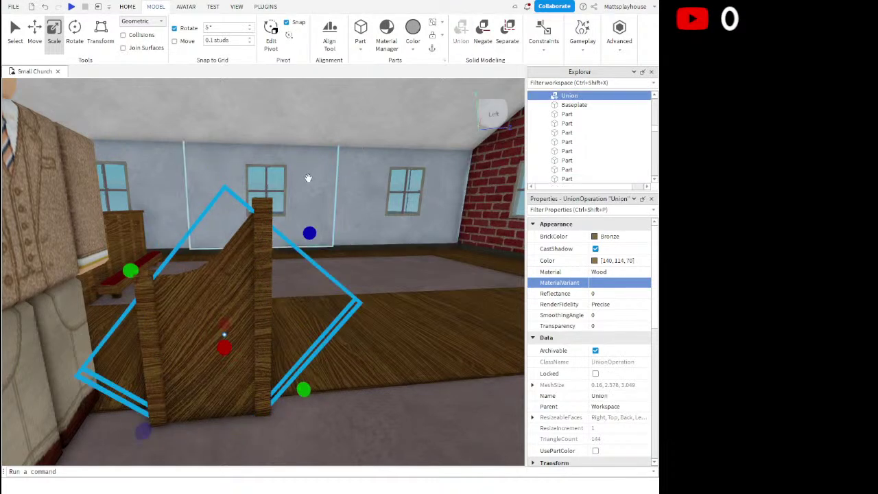
{"action": "right_click_drag", "start_coordinate": [305, 188], "coordinate": [305, 190]}
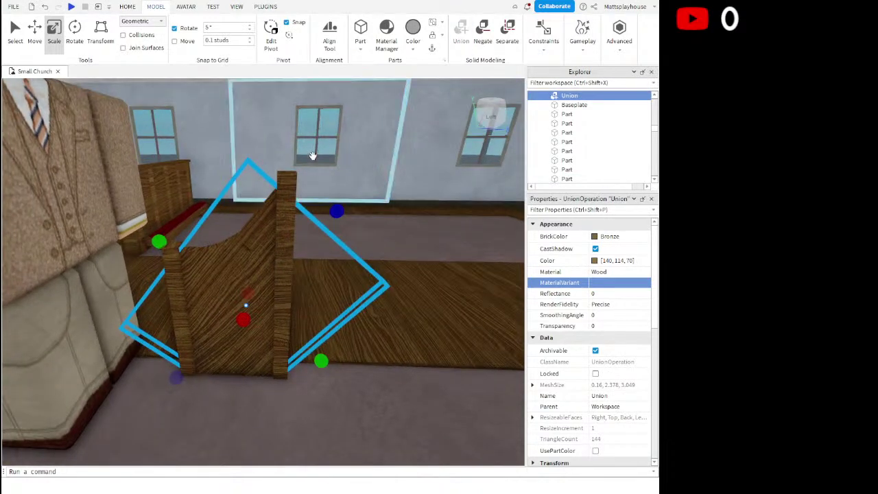
{"action": "left_click", "coordinate": [47, 10]}
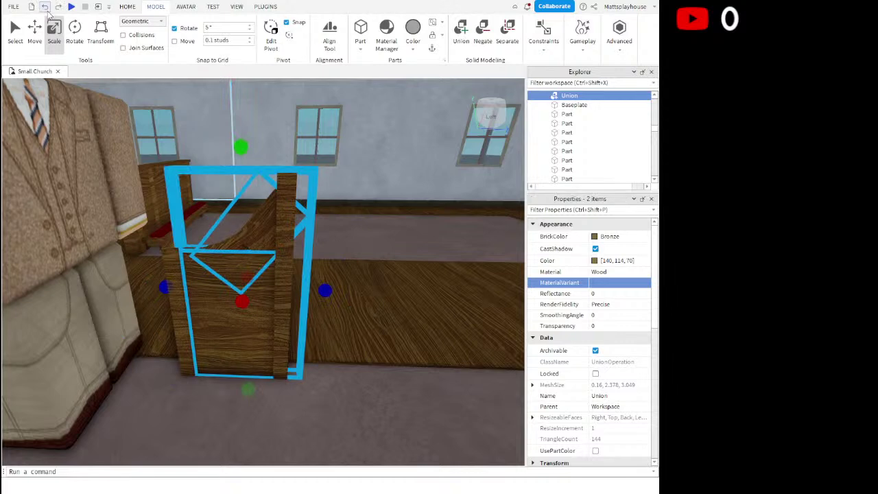
Union the side panel with the sloping top piece, selecting the panel first so its wood grain direction is used
{"action": "left_click", "coordinate": [207, 199]}
{"action": "left_click", "coordinate": [207, 259]}
{"action": "left_click", "coordinate": [251, 237], "text": "ctrl"}
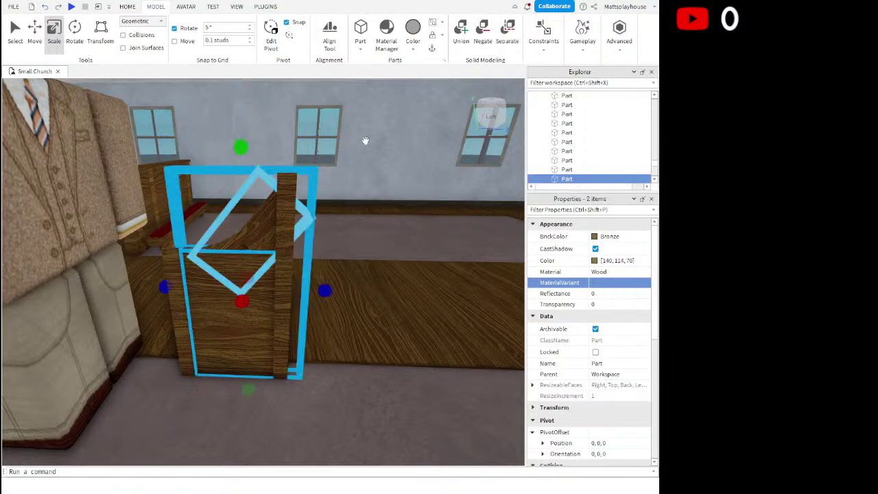
{"action": "left_click", "coordinate": [464, 47]}
{"action": "left_click", "coordinate": [321, 193]}
{"action": "right_click_drag", "start_coordinate": [323, 191], "coordinate": [325, 169]}
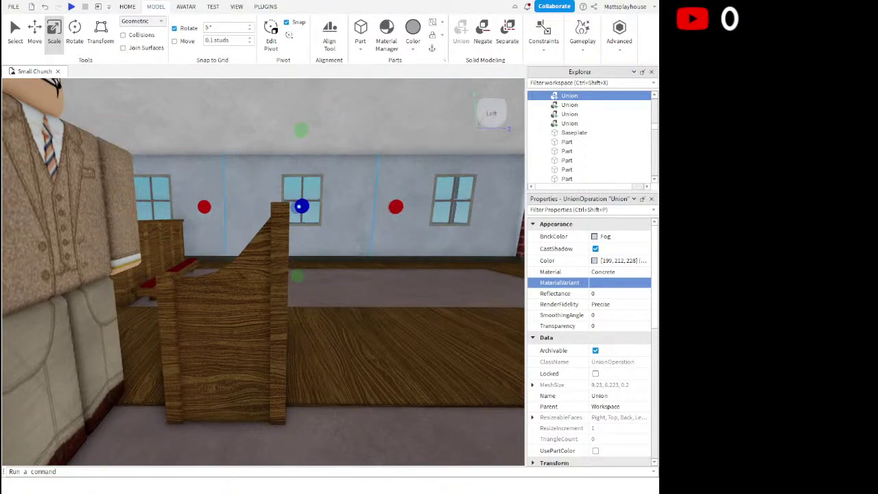
Delete the duplicate wooden posts at the pew's aisle-side end panel
{"action": "right_click_drag", "start_coordinate": [392, 377], "coordinate": [384, 374]}
{"action": "scroll", "coordinate": [272, 337], "scroll_direction": "up", "scroll_amount": 5}
{"action": "left_click", "coordinate": [272, 337]}
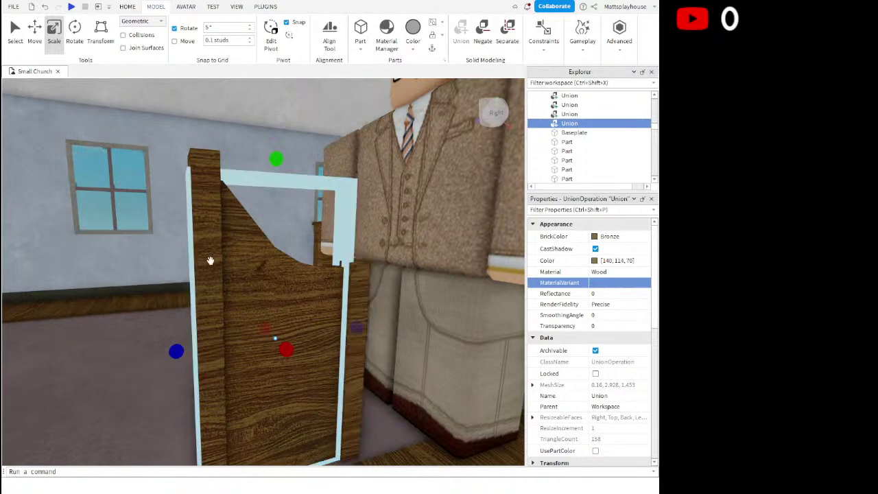
{"action": "left_click", "coordinate": [211, 260]}
{"action": "right_click_drag", "start_coordinate": [211, 260], "coordinate": [217, 261]}
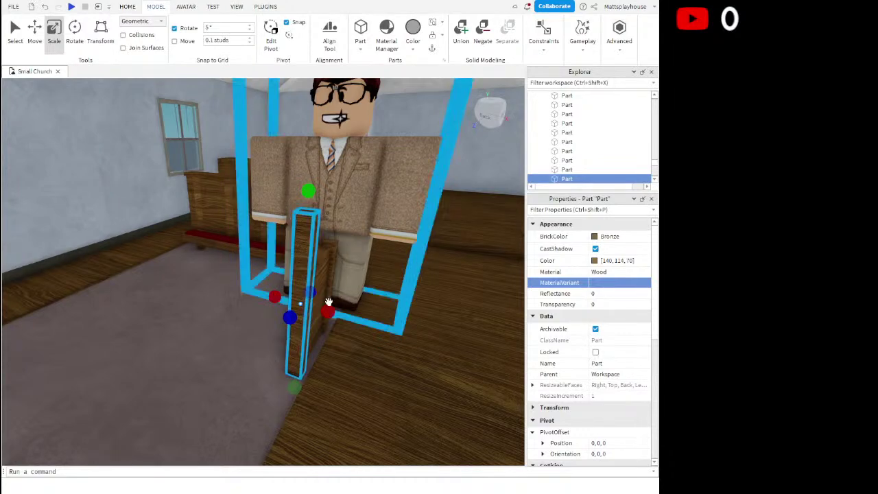
{"action": "scroll", "coordinate": [323, 291], "scroll_direction": "up", "scroll_amount": 4}
{"action": "right_click_drag", "start_coordinate": [323, 291], "coordinate": [303, 253]}
{"action": "scroll", "coordinate": [303, 253], "scroll_direction": "down", "scroll_amount": 4}
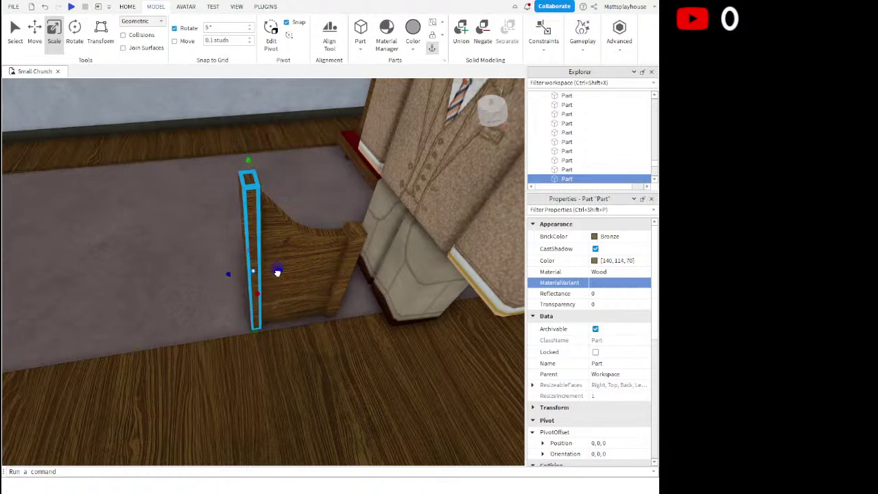
{"action": "key", "text": "a"}
{"action": "right_click_drag", "start_coordinate": [277, 272], "coordinate": [296, 273]}
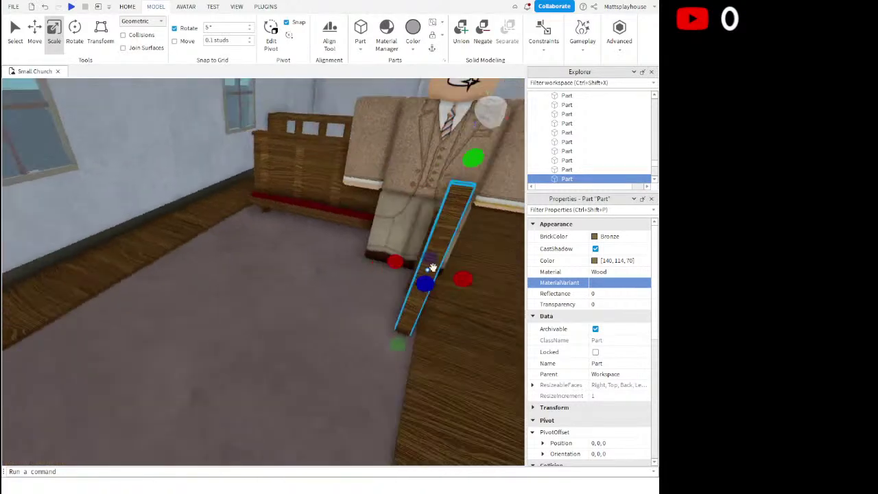
{"action": "key", "text": "d"}
{"action": "key", "text": "Delete"}
{"action": "left_click", "coordinate": [395, 244]}
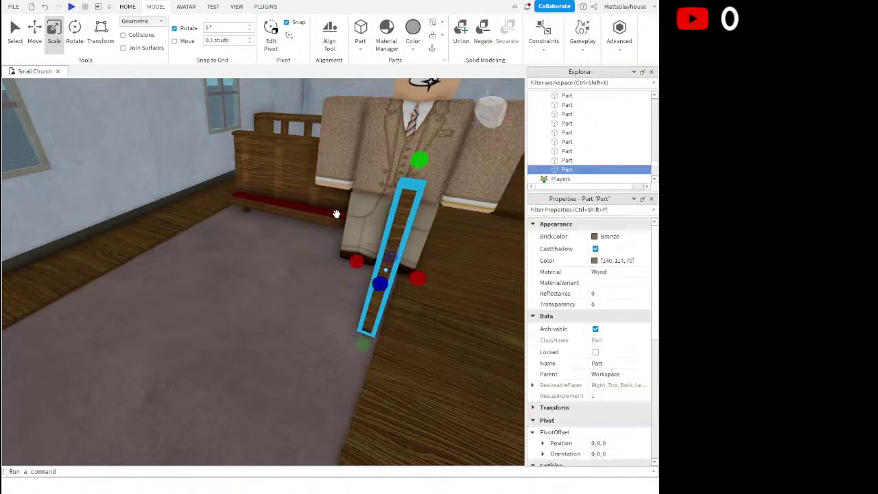
{"action": "key", "text": "Delete"}
Duplicate the aisle-side end panel together with its two posts and move the copy across the carpet to the window-wall side
{"action": "left_click", "coordinate": [396, 217]}
{"action": "right_click_drag", "start_coordinate": [396, 217], "coordinate": [389, 212]}
{"action": "key", "text": "d"}
{"action": "left_click", "coordinate": [314, 245], "text": "ctrl"}
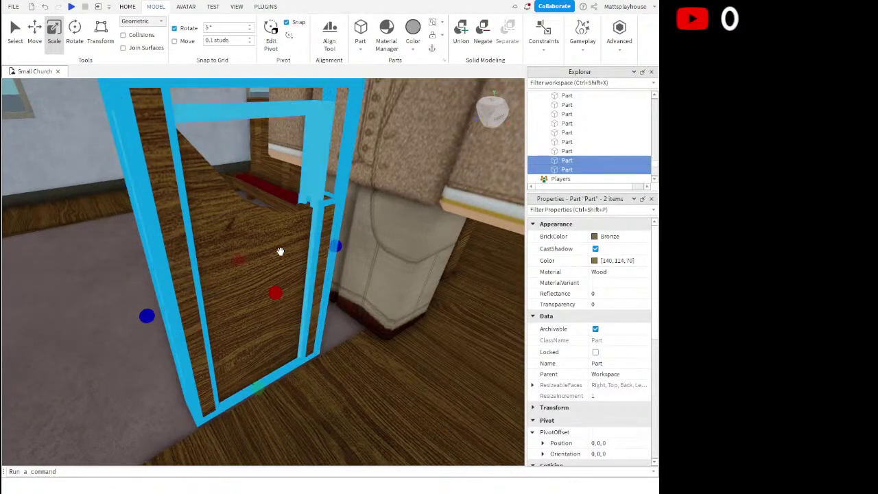
{"action": "left_click", "coordinate": [278, 251], "text": "ctrl"}
{"action": "left_click", "coordinate": [35, 33]}
{"action": "key", "text": "ctrl+d"}
{"action": "left_click_drag", "start_coordinate": [287, 307], "coordinate": [257, 271]}
{"action": "key", "text": "a"}
{"action": "right_click_drag", "start_coordinate": [257, 272], "coordinate": [256, 271]}
{"action": "key", "text": "s"}
{"action": "key", "text": "w"}
{"action": "left_click_drag", "start_coordinate": [256, 271], "coordinate": [208, 284]}
{"action": "key", "text": "s"}
{"action": "right_click_drag", "start_coordinate": [208, 285], "coordinate": [211, 284]}
Select the copied end panel and both of its posts and nudge them into line with the carpet's wall-side edge
{"action": "left_click", "coordinate": [323, 288]}
{"action": "key", "text": "w"}
{"action": "key", "text": "d"}
{"action": "key", "text": "a"}
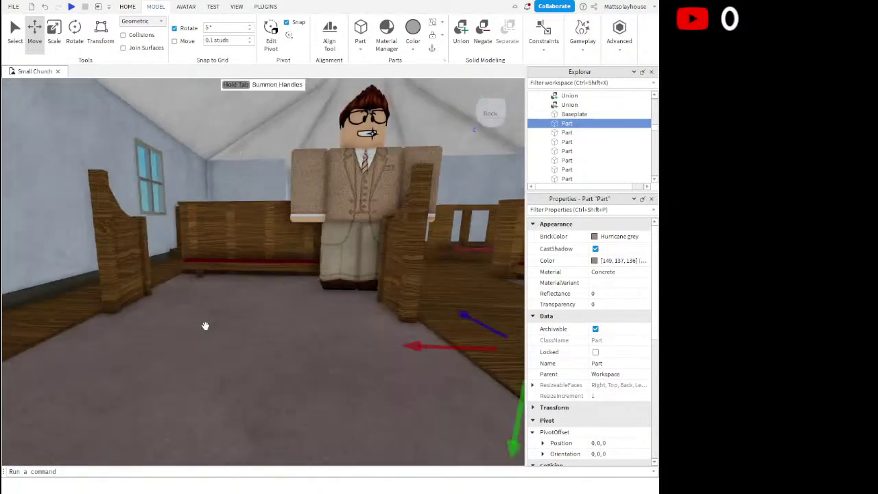
{"action": "left_click", "coordinate": [239, 291]}
{"action": "key", "text": "w"}
{"action": "key", "text": "d"}
{"action": "right_click_drag", "start_coordinate": [240, 291], "coordinate": [242, 291]}
{"action": "left_click", "coordinate": [317, 257], "text": "shift"}
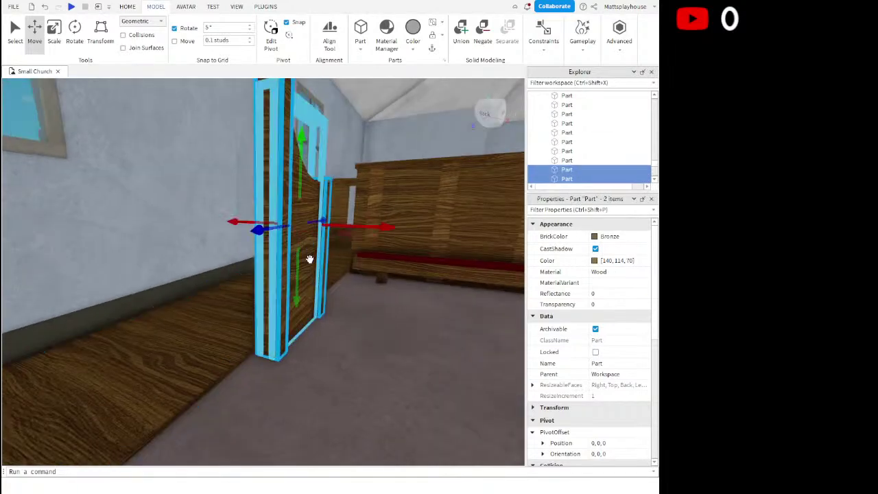
{"action": "left_click", "coordinate": [313, 257], "text": "shift"}
{"action": "left_click_drag", "start_coordinate": [349, 234], "coordinate": [353, 231]}
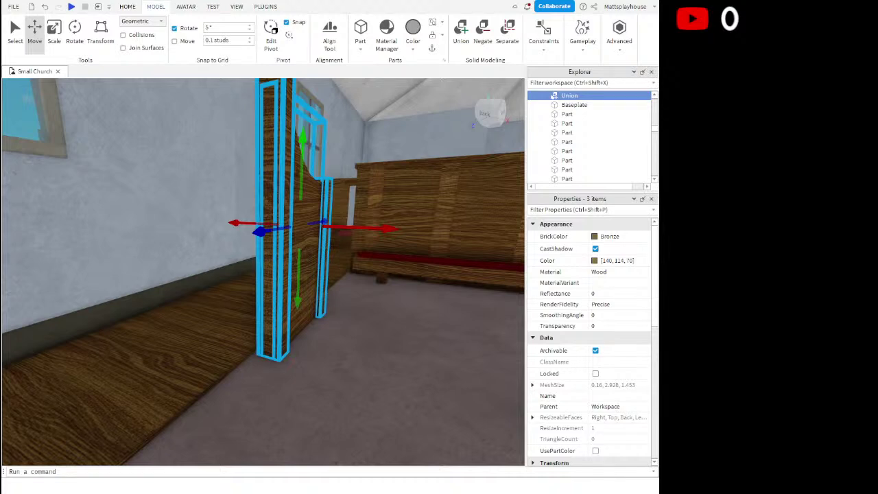
{"action": "right_click_drag", "start_coordinate": [378, 397], "coordinate": [382, 399]}
{"action": "key", "text": "s"}
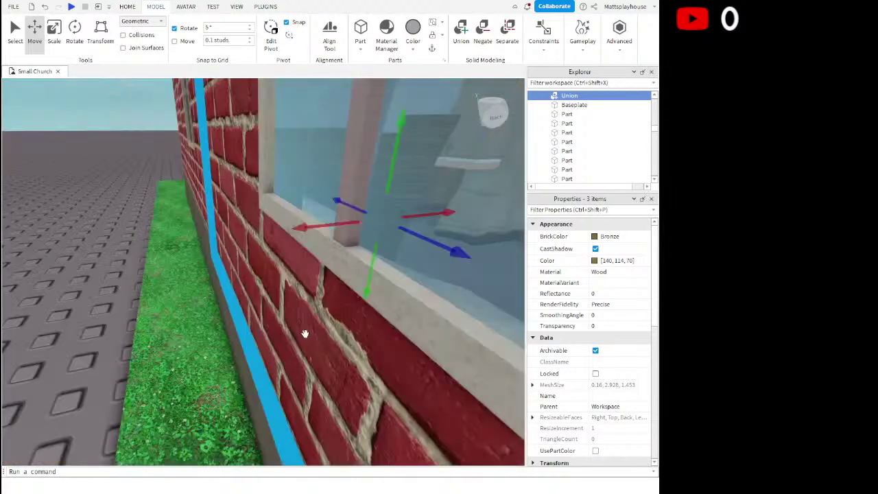
{"action": "left_click", "coordinate": [184, 236]}
{"action": "key", "text": "s"}
{"action": "key", "text": "w"}
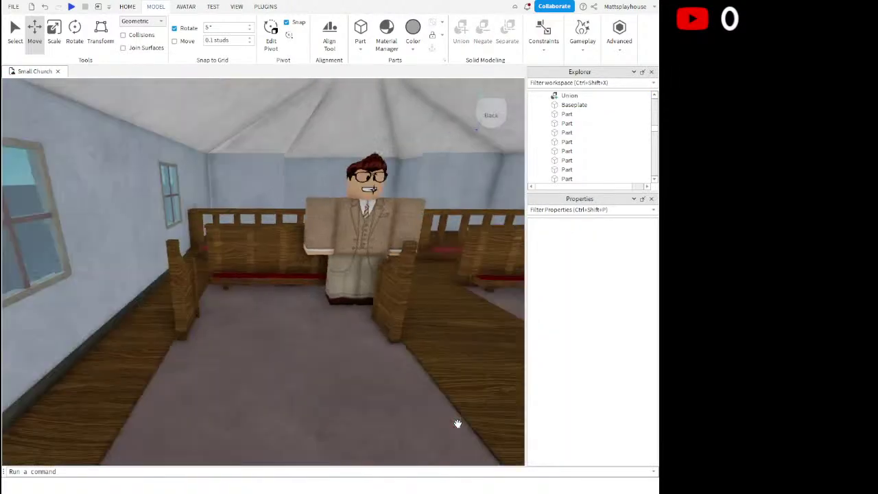
Duplicate the tall post of the wall-side pew end and scale the copy to sit slightly below the post's top
{"action": "left_click", "coordinate": [173, 304]}
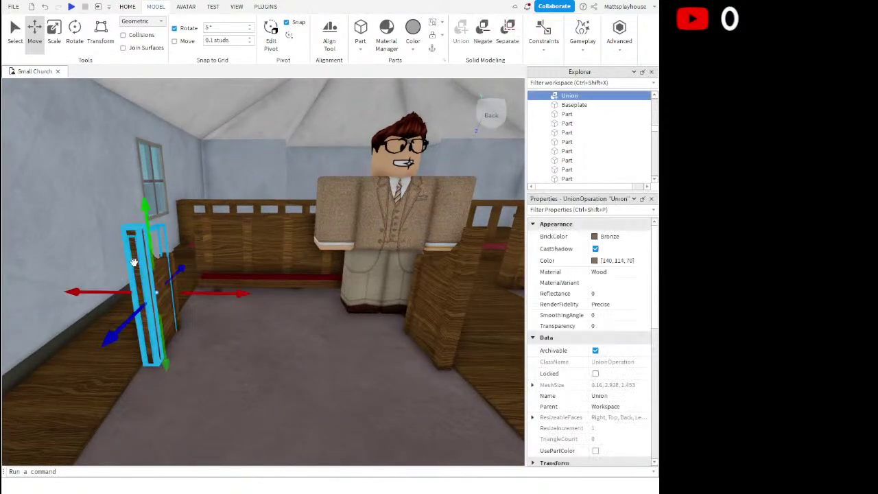
{"action": "left_click", "coordinate": [142, 287]}
{"action": "left_click", "coordinate": [53, 42]}
{"action": "key", "text": "w"}
{"action": "right_click_drag", "start_coordinate": [258, 251], "coordinate": [271, 262]}
{"action": "key", "text": "s"}
{"action": "left_click", "coordinate": [236, 290]}
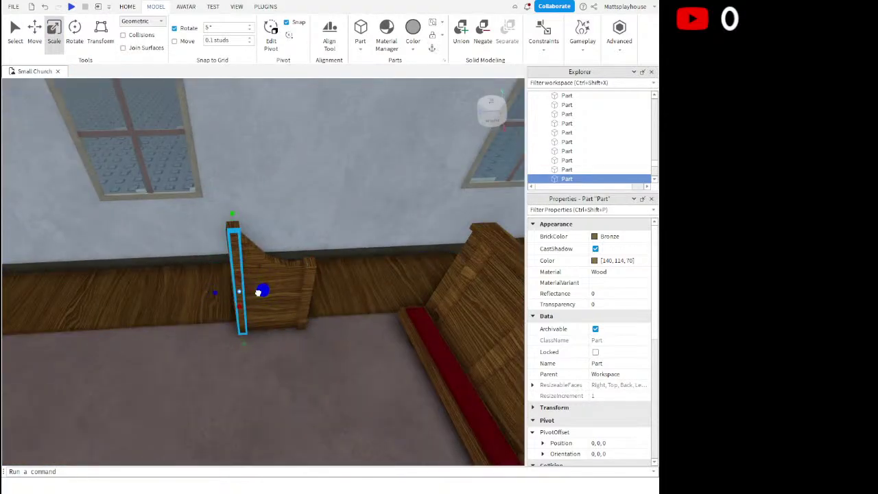
{"action": "left_click_drag", "start_coordinate": [258, 293], "coordinate": [259, 293]}
Stretch the scaled post copy across the carpet to the aisle-side tall post to form the pew's backrest
{"action": "right_click_drag", "start_coordinate": [259, 293], "coordinate": [260, 292]}
{"action": "key", "text": "a"}
{"action": "left_click_drag", "start_coordinate": [334, 268], "coordinate": [349, 264]}
{"action": "key", "text": "d"}
{"action": "right_click_drag", "start_coordinate": [334, 265], "coordinate": [348, 263]}
{"action": "left_click_drag", "start_coordinate": [348, 264], "coordinate": [395, 270]}
Move the character model out of the space between the new pew and the kneeler
{"action": "left_click", "coordinate": [428, 294]}
{"action": "right_click_drag", "start_coordinate": [403, 313], "coordinate": [399, 313]}
{"action": "key", "text": "w"}
{"action": "key", "text": "d"}
{"action": "left_click_drag", "start_coordinate": [302, 330], "coordinate": [483, 408]}
Duplicate the short front post of the aisle-side pew end and tilt the copy slightly
{"action": "right_click_drag", "start_coordinate": [389, 377], "coordinate": [385, 376]}
{"action": "key", "text": "w"}
{"action": "right_click_drag", "start_coordinate": [337, 338], "coordinate": [335, 336]}
{"action": "key", "text": "w"}
{"action": "key", "text": "a"}
{"action": "key", "text": "s"}
{"action": "key", "text": "d"}
{"action": "key", "text": "w"}
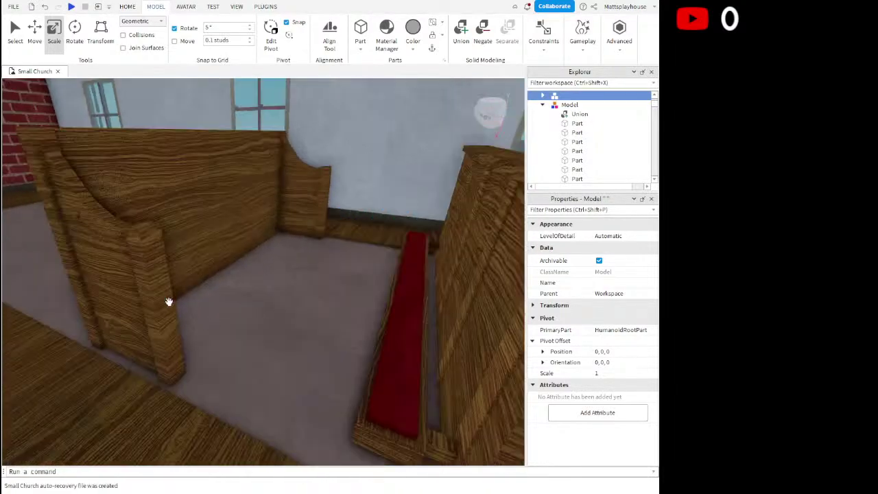
{"action": "left_click", "coordinate": [163, 310]}
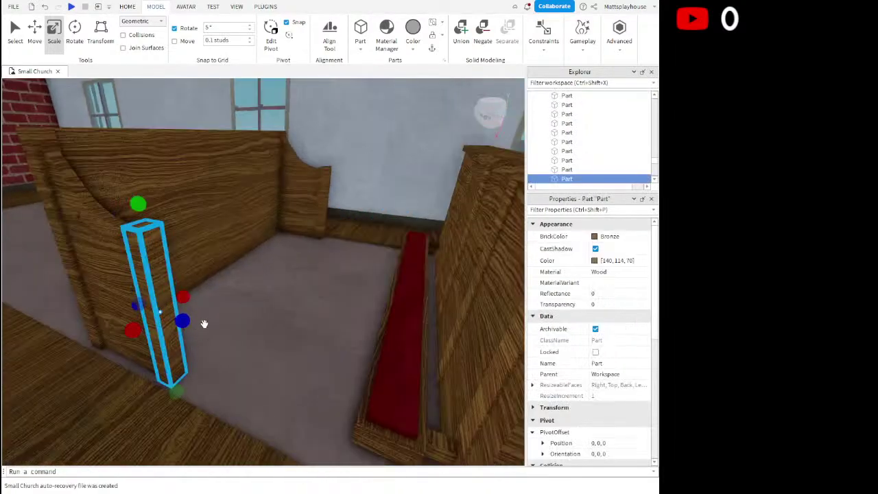
{"action": "left_click", "coordinate": [75, 44]}
{"action": "left_click_drag", "start_coordinate": [186, 278], "coordinate": [177, 269]}
{"action": "left_click", "coordinate": [53, 35]}
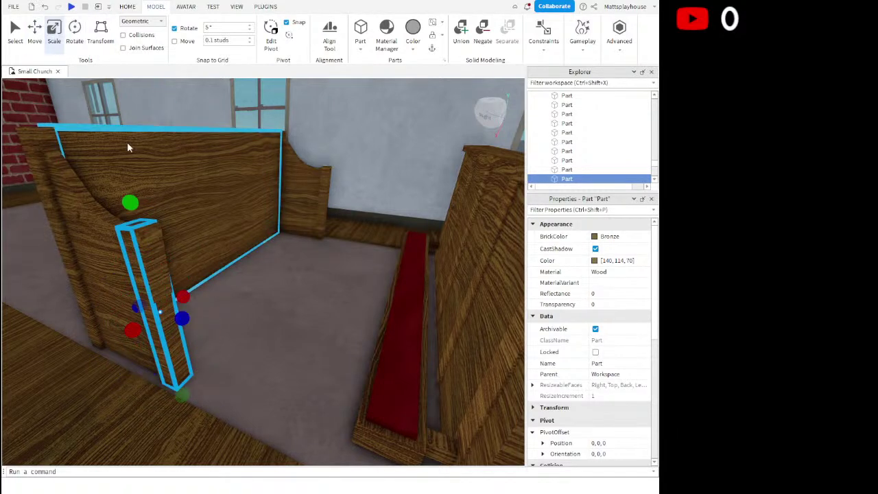
Scale the tilted post copy into a thin slat reaching from the front post to the backrest
{"action": "left_click_drag", "start_coordinate": [190, 398], "coordinate": [157, 335]}
{"action": "left_click_drag", "start_coordinate": [172, 277], "coordinate": [162, 278]}
{"action": "left_click_drag", "start_coordinate": [129, 204], "coordinate": [165, 250]}
{"action": "left_click_drag", "start_coordinate": [163, 328], "coordinate": [121, 293]}
{"action": "right_click_drag", "start_coordinate": [126, 287], "coordinate": [158, 245]}
{"action": "scroll", "coordinate": [158, 245], "scroll_direction": "down", "scroll_amount": 3}
{"action": "left_click_drag", "start_coordinate": [237, 211], "coordinate": [366, 257]}
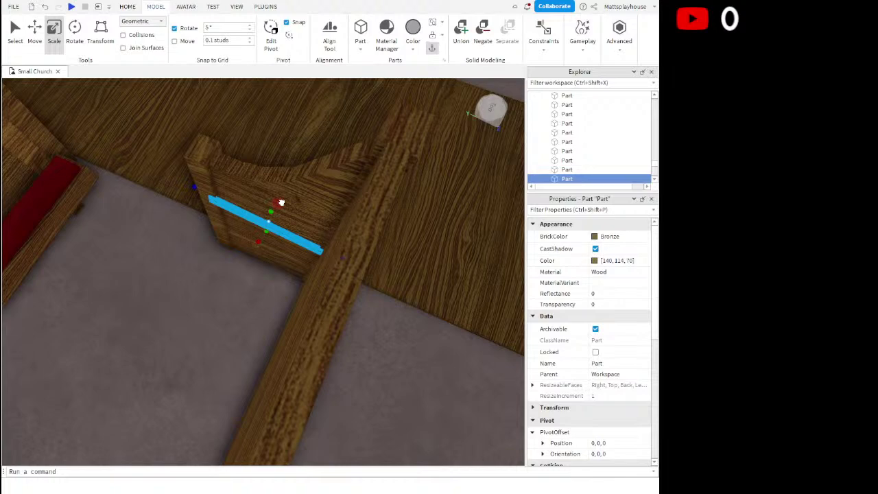
Stretch the slat along the backrest to the opposite end panel to form the pew's seat
{"action": "left_click_drag", "start_coordinate": [259, 241], "coordinate": [247, 247]}
{"action": "right_click_drag", "start_coordinate": [248, 247], "coordinate": [248, 247]}
{"action": "scroll", "coordinate": [248, 247], "scroll_direction": "down", "scroll_amount": 1}
{"action": "left_click_drag", "start_coordinate": [247, 247], "coordinate": [95, 268]}
{"action": "right_click_drag", "start_coordinate": [116, 261], "coordinate": [115, 260]}
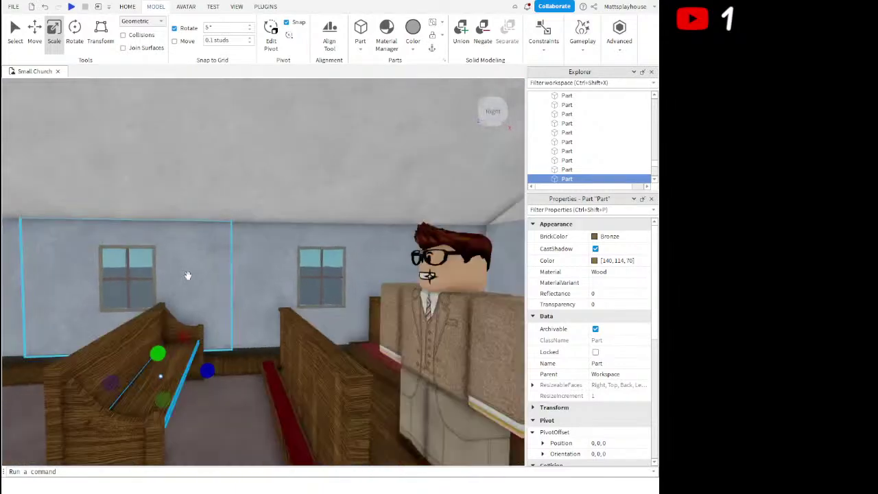
Check the new pew and move the character model into the space between its seat and the kneeler
{"action": "scroll", "coordinate": [200, 280], "scroll_direction": "up", "scroll_amount": 3}
{"action": "left_click", "coordinate": [257, 280]}
{"action": "scroll", "coordinate": [257, 302], "scroll_direction": "down", "scroll_amount": 5}
{"action": "right_click_drag", "start_coordinate": [274, 317], "coordinate": [277, 317]}
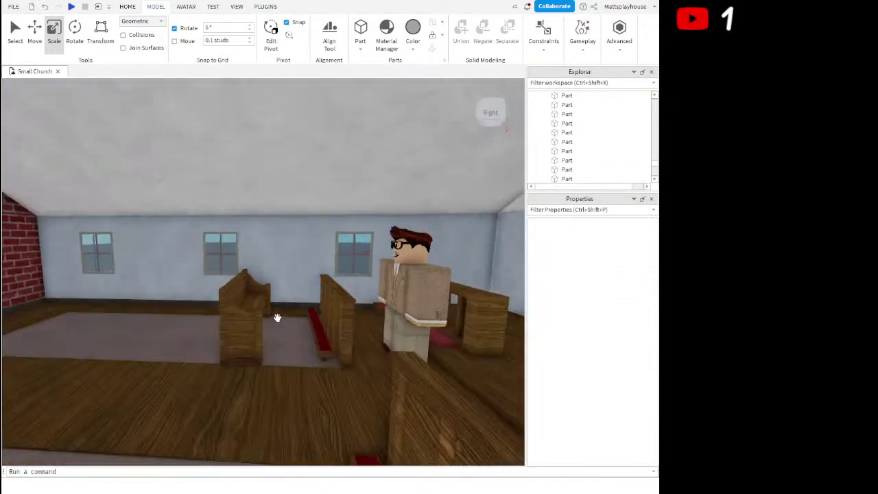
{"action": "scroll", "coordinate": [277, 318], "scroll_direction": "up", "scroll_amount": 4}
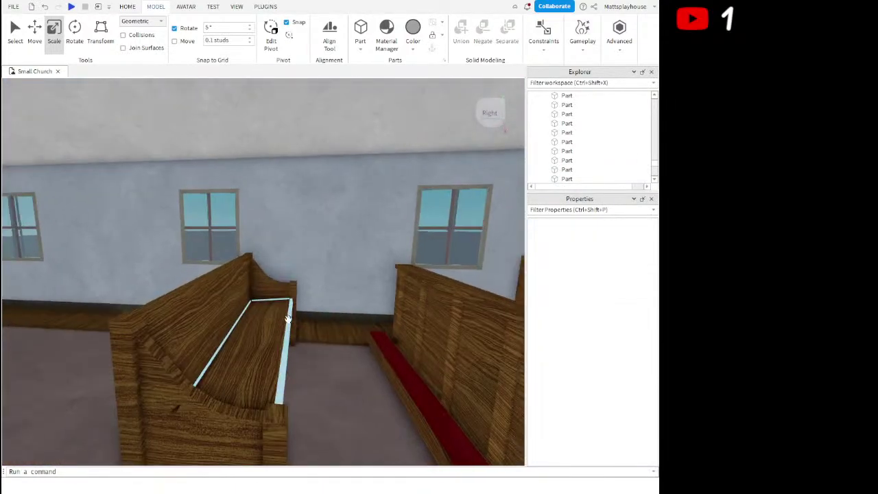
{"action": "scroll", "coordinate": [289, 318], "scroll_direction": "down", "scroll_amount": 6}
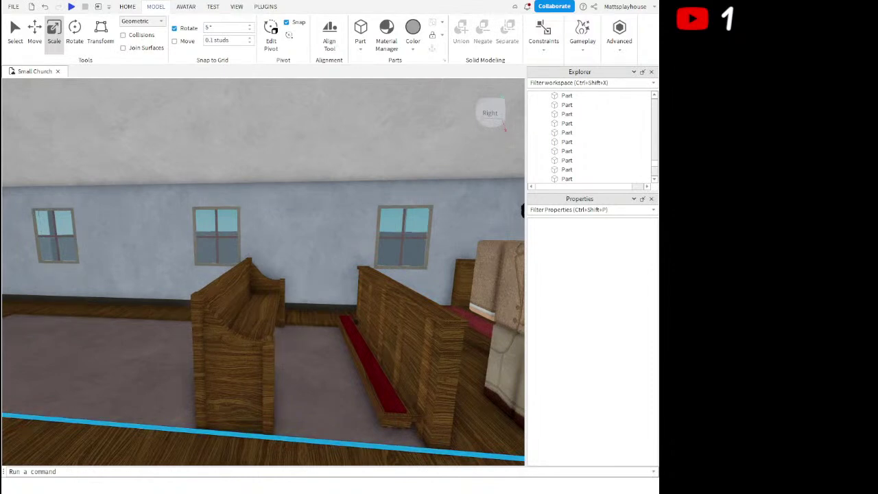
{"action": "right_click_drag", "start_coordinate": [319, 374], "coordinate": [341, 377]}
{"action": "left_click_drag", "start_coordinate": [284, 327], "coordinate": [301, 307]}
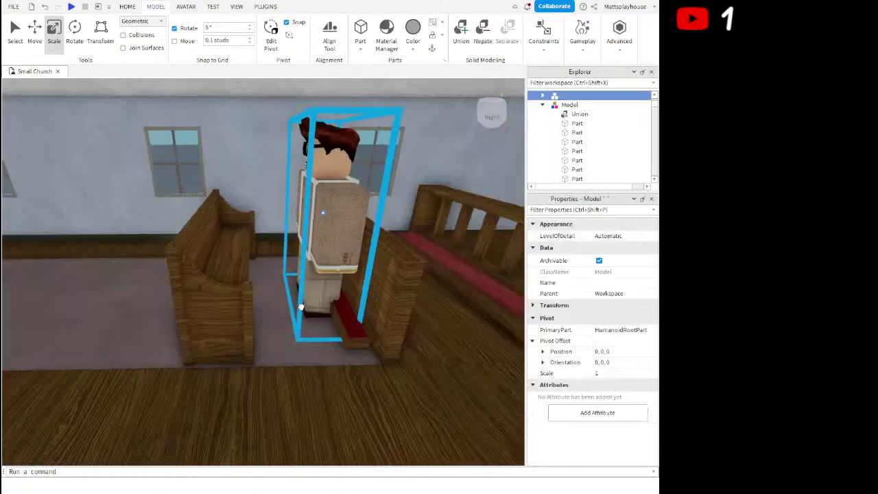
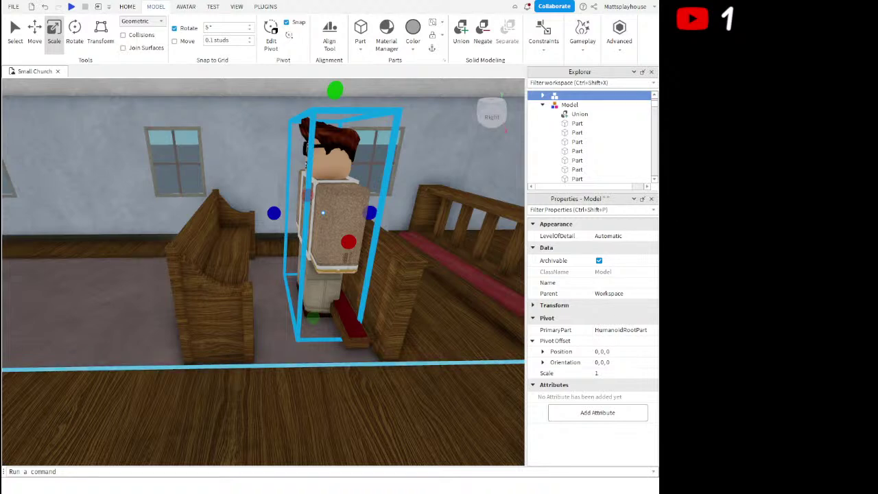
{"action": "right_click_drag", "start_coordinate": [352, 407], "coordinate": [353, 407]}
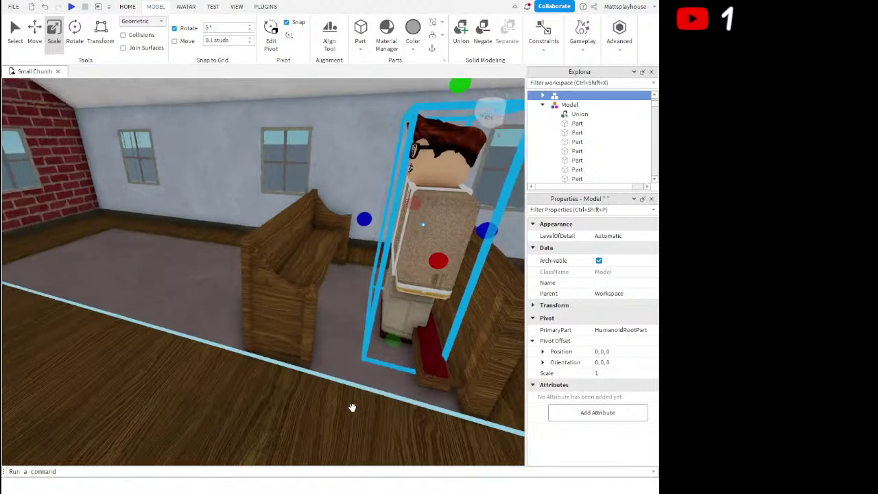
{"action": "scroll", "coordinate": [400, 392], "scroll_direction": "down", "scroll_amount": 3}
{"action": "right_click_drag", "start_coordinate": [400, 392], "coordinate": [382, 375]}
{"action": "scroll", "coordinate": [383, 374], "scroll_direction": "up", "scroll_amount": 1}
Select all the new pew's panels, posts, seat and backrest, and move the whole pew slightly closer to the kneeler
{"action": "left_click", "coordinate": [156, 305]}
{"action": "key", "text": "a"}
{"action": "right_click_drag", "start_coordinate": [208, 353], "coordinate": [208, 351]}
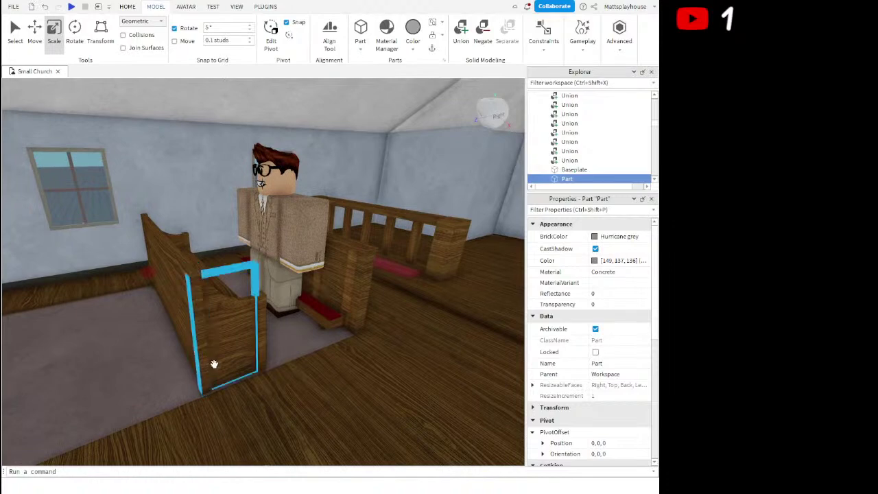
{"action": "key", "text": "a"}
{"action": "left_click", "coordinate": [277, 329]}
{"action": "key", "text": "d"}
{"action": "right_click_drag", "start_coordinate": [276, 329], "coordinate": [277, 330]}
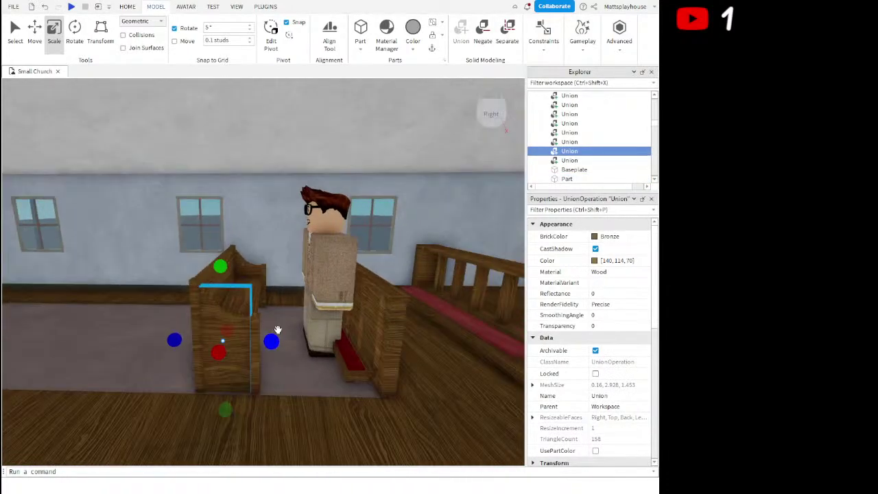
{"action": "key", "text": "a"}
{"action": "right_click_drag", "start_coordinate": [202, 219], "coordinate": [201, 219]}
{"action": "key", "text": "d"}
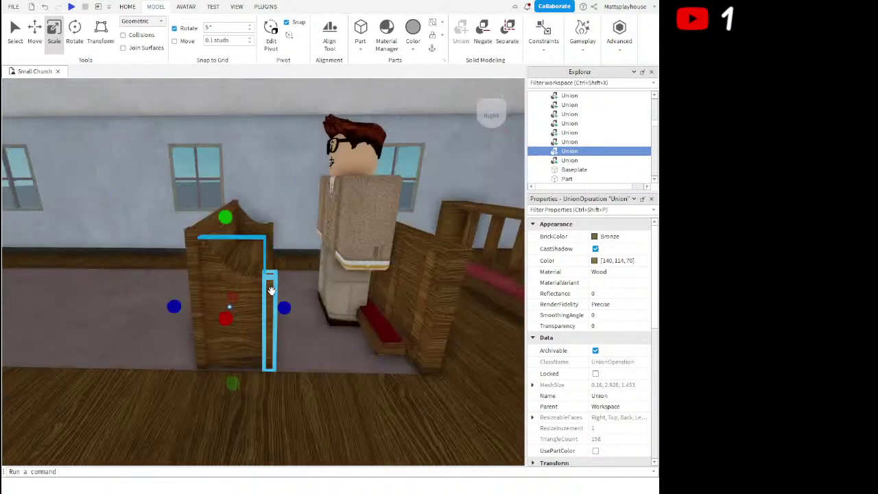
{"action": "left_click", "coordinate": [272, 291], "text": "ctrl"}
{"action": "left_click", "coordinate": [196, 265], "text": "ctrl"}
{"action": "left_click", "coordinate": [240, 246], "text": "ctrl"}
{"action": "left_click", "coordinate": [230, 234], "text": "ctrl"}
{"action": "left_click", "coordinate": [239, 213], "text": "ctrl"}
{"action": "left_click", "coordinate": [236, 203], "text": "ctrl"}
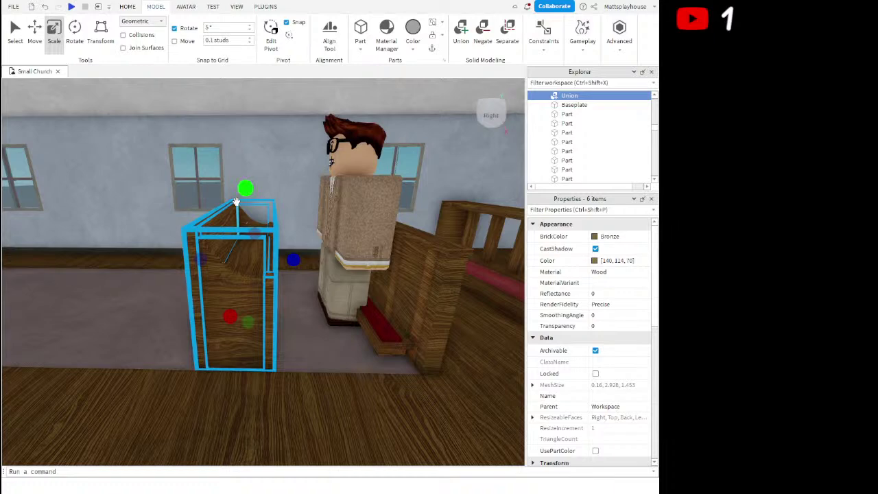
{"action": "left_click", "coordinate": [262, 216], "text": "ctrl"}
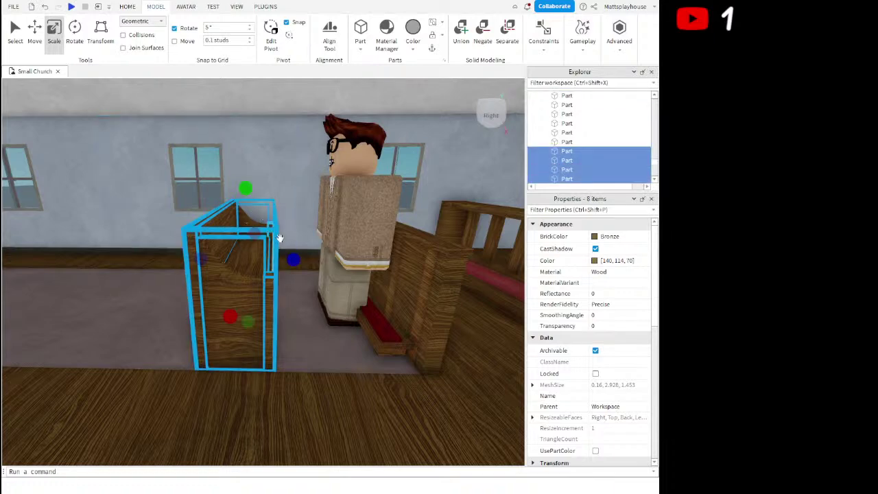
{"action": "right_click_drag", "start_coordinate": [257, 290], "coordinate": [258, 288]}
{"action": "left_click_drag", "start_coordinate": [300, 224], "coordinate": [340, 222]}
{"action": "right_click_drag", "start_coordinate": [323, 265], "coordinate": [323, 265]}
Shorten the pew's backrest from below, leaving an open gap above the carpet
{"action": "left_click", "coordinate": [341, 329]}
{"action": "left_click", "coordinate": [316, 302]}
{"action": "key", "text": "d"}
{"action": "key", "text": "w"}
{"action": "left_click", "coordinate": [54, 33]}
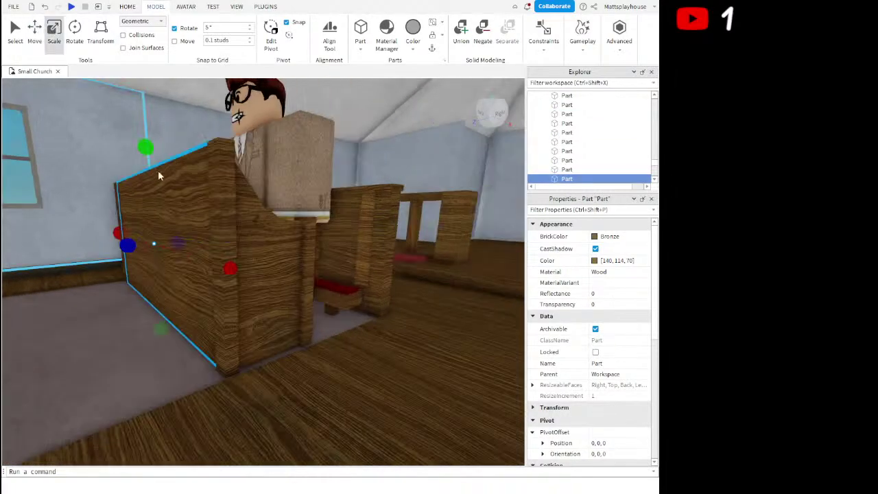
{"action": "left_click_drag", "start_coordinate": [166, 327], "coordinate": [210, 270]}
{"action": "key", "text": "a"}
{"action": "right_click_drag", "start_coordinate": [210, 270], "coordinate": [205, 262]}
{"action": "key", "text": "d"}
{"action": "key", "text": "a"}
{"action": "key", "text": "w"}
{"action": "left_click_drag", "start_coordinate": [178, 226], "coordinate": [208, 203]}
{"action": "right_click_drag", "start_coordinate": [208, 203], "coordinate": [208, 203]}
{"action": "left_click", "coordinate": [229, 217]}
{"action": "right_click_drag", "start_coordinate": [228, 217], "coordinate": [237, 181]}
{"action": "left_click", "coordinate": [248, 175]}
{"action": "left_click_drag", "start_coordinate": [157, 186], "coordinate": [158, 188]}
{"action": "left_click", "coordinate": [208, 256]}
Duplicate the pew's rear corner post at the aisle end and shorten the copy from the top to a low stub
{"action": "right_click_drag", "start_coordinate": [208, 255], "coordinate": [209, 257]}
{"action": "scroll", "coordinate": [208, 256], "scroll_direction": "down", "scroll_amount": 4}
{"action": "key", "text": "w"}
{"action": "key", "text": "a"}
{"action": "left_click", "coordinate": [383, 318]}
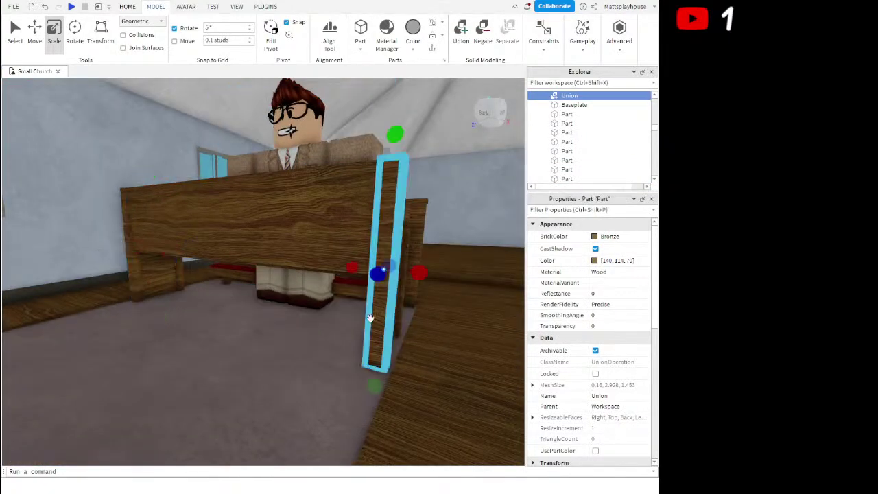
{"action": "right_click_drag", "start_coordinate": [364, 306], "coordinate": [363, 306]}
{"action": "key", "text": "d"}
{"action": "left_click", "coordinate": [291, 302]}
{"action": "right_click_drag", "start_coordinate": [291, 302], "coordinate": [285, 295]}
{"action": "left_click", "coordinate": [284, 294]}
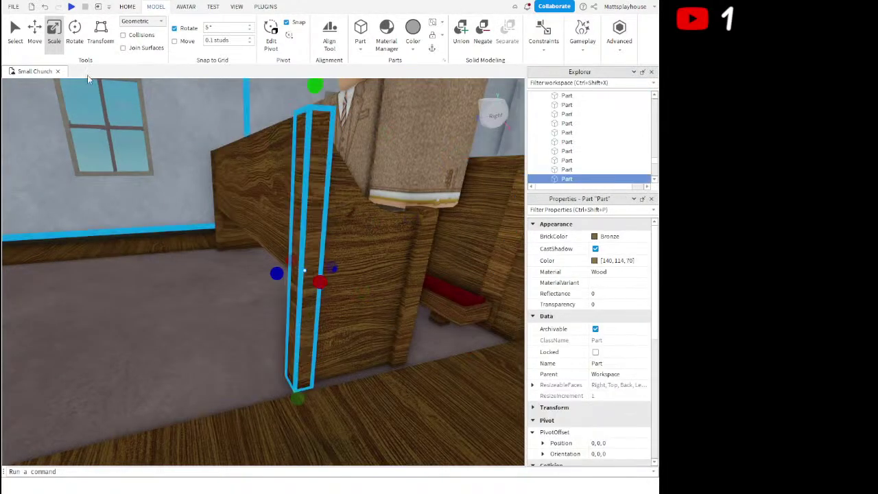
{"action": "left_click_drag", "start_coordinate": [314, 86], "coordinate": [306, 272]}
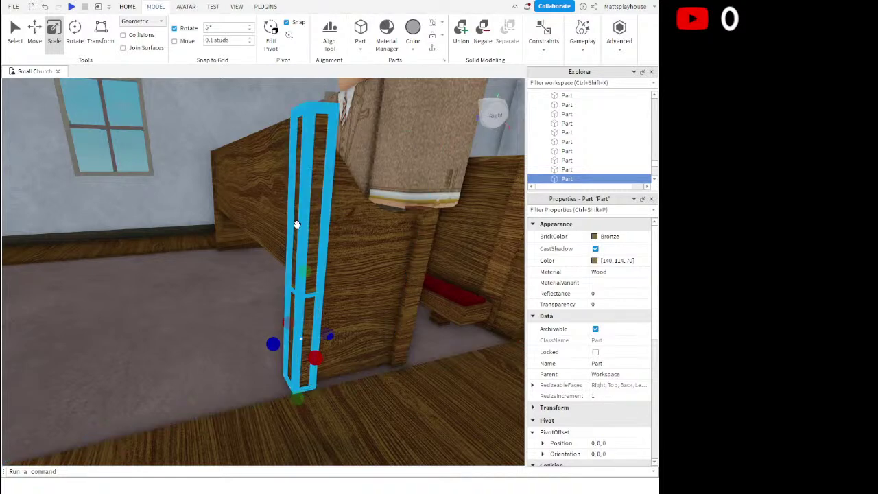
Extend the stub outward behind the corner post, lower it further and trim it into a small block near the floor
{"action": "right_click_drag", "start_coordinate": [296, 224], "coordinate": [296, 226]}
{"action": "key", "text": "s"}
{"action": "scroll", "coordinate": [296, 225], "scroll_direction": "up", "scroll_amount": 2}
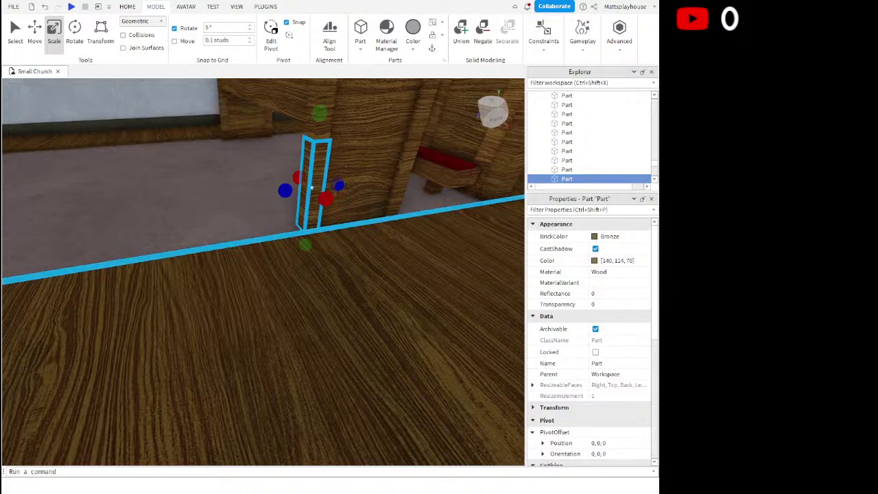
{"action": "right_click_drag", "start_coordinate": [393, 413], "coordinate": [383, 351]}
{"action": "scroll", "coordinate": [382, 354], "scroll_direction": "up", "scroll_amount": 3}
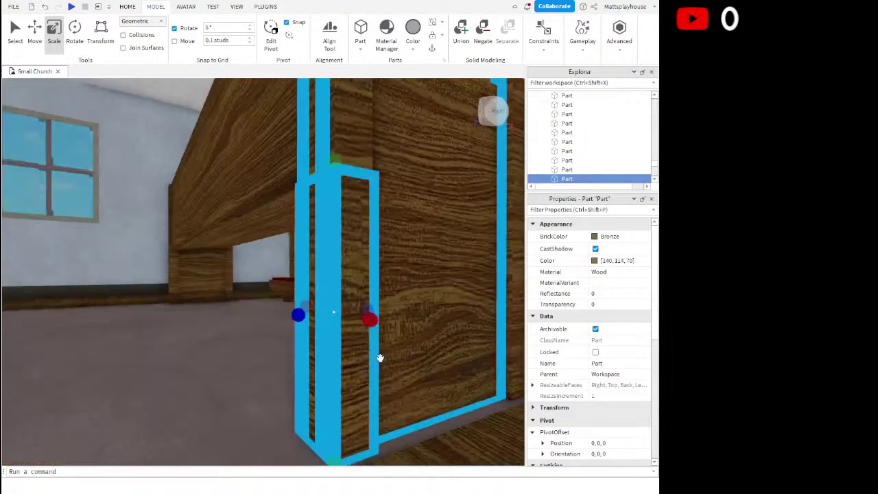
{"action": "scroll", "coordinate": [384, 356], "scroll_direction": "down", "scroll_amount": 3}
{"action": "left_click_drag", "start_coordinate": [249, 307], "coordinate": [213, 310]}
{"action": "left_click_drag", "start_coordinate": [264, 248], "coordinate": [268, 312]}
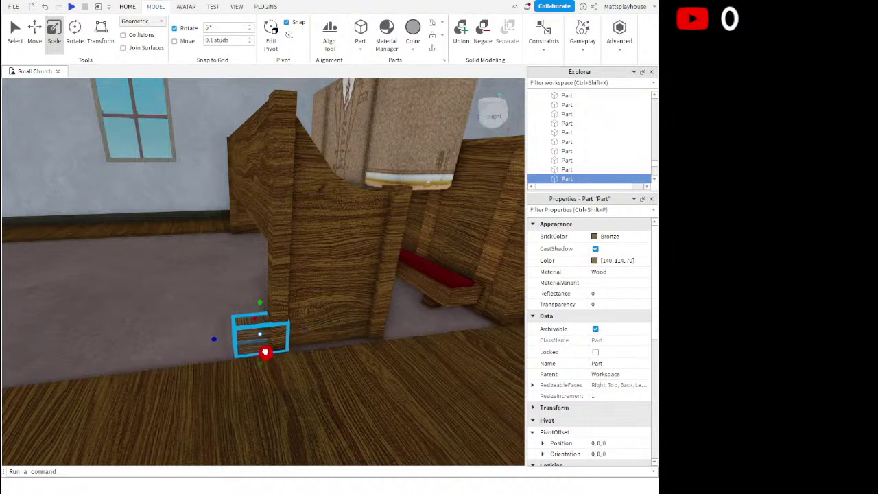
{"action": "left_click_drag", "start_coordinate": [266, 350], "coordinate": [266, 351]}
{"action": "right_click_drag", "start_coordinate": [271, 350], "coordinate": [276, 334]}
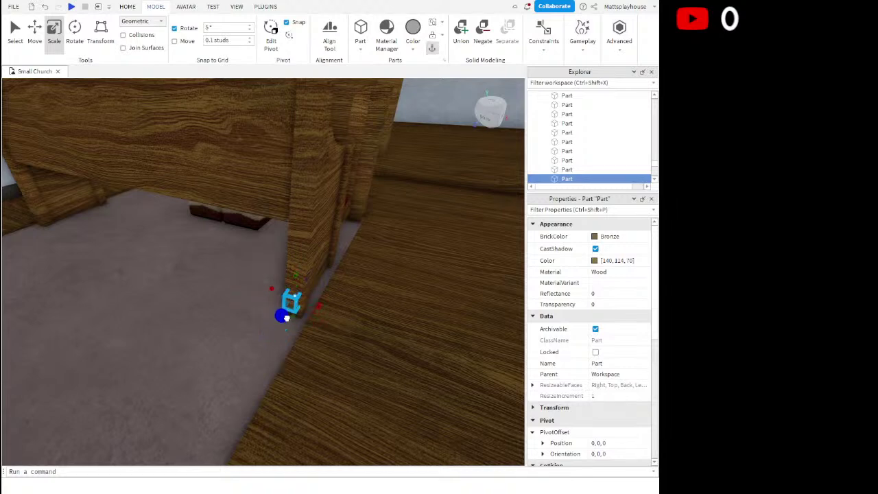
Reduce the block's depth and position it directly behind the corner post at the carpet's edge
{"action": "left_click_drag", "start_coordinate": [308, 281], "coordinate": [306, 282]}
{"action": "left_click_drag", "start_coordinate": [306, 282], "coordinate": [304, 282]}
{"action": "right_click_drag", "start_coordinate": [305, 282], "coordinate": [311, 281]}
{"action": "left_click", "coordinate": [39, 36]}
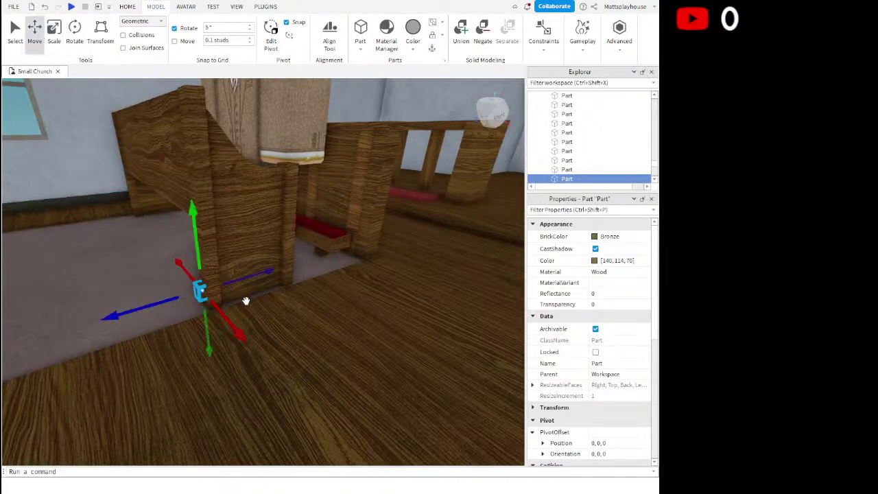
{"action": "right_click_drag", "start_coordinate": [245, 300], "coordinate": [284, 315]}
{"action": "left_click_drag", "start_coordinate": [336, 313], "coordinate": [316, 300]}
{"action": "right_click_drag", "start_coordinate": [317, 298], "coordinate": [316, 300]}
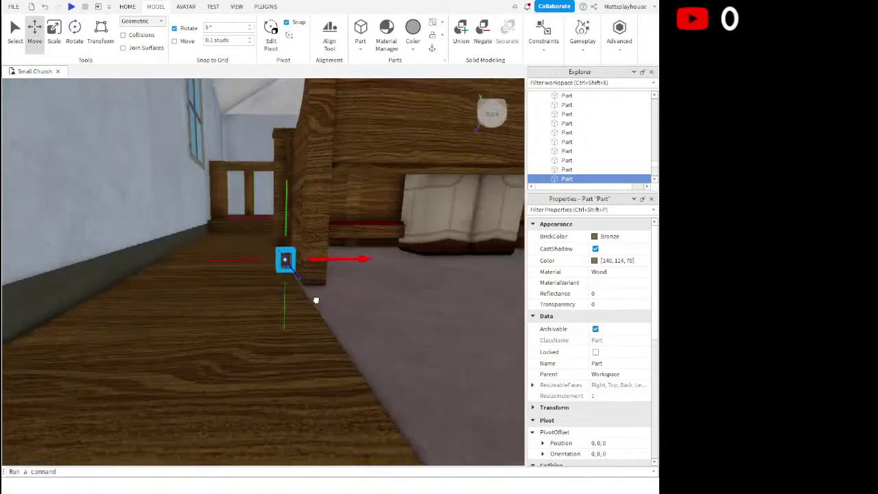
{"action": "left_click_drag", "start_coordinate": [315, 300], "coordinate": [302, 292]}
{"action": "right_click_drag", "start_coordinate": [315, 300], "coordinate": [302, 293]}
{"action": "left_click_drag", "start_coordinate": [302, 292], "coordinate": [284, 291]}
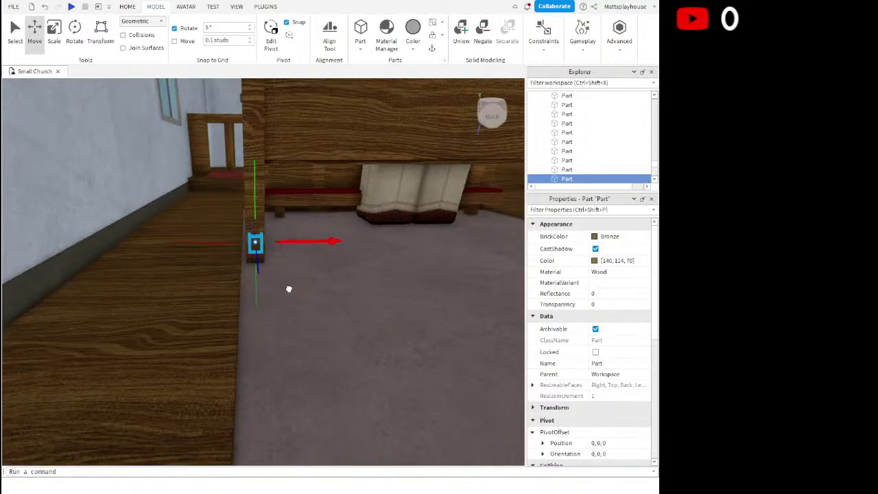
{"action": "mouse_move", "coordinate": [288, 289]}
{"action": "right_mouse_down"}
{"action": "mouse_move", "coordinate": [290, 300]}
{"action": "mouse_move", "coordinate": [296, 281]}
{"action": "mouse_move", "coordinate": [285, 283]}
{"action": "right_mouse_up"}
Trim the block from below and stretch it across the carpet to the opposite end, forming the rail of a new kneeler
{"action": "left_click", "coordinate": [54, 42]}
{"action": "left_click_drag", "start_coordinate": [141, 355], "coordinate": [153, 359]}
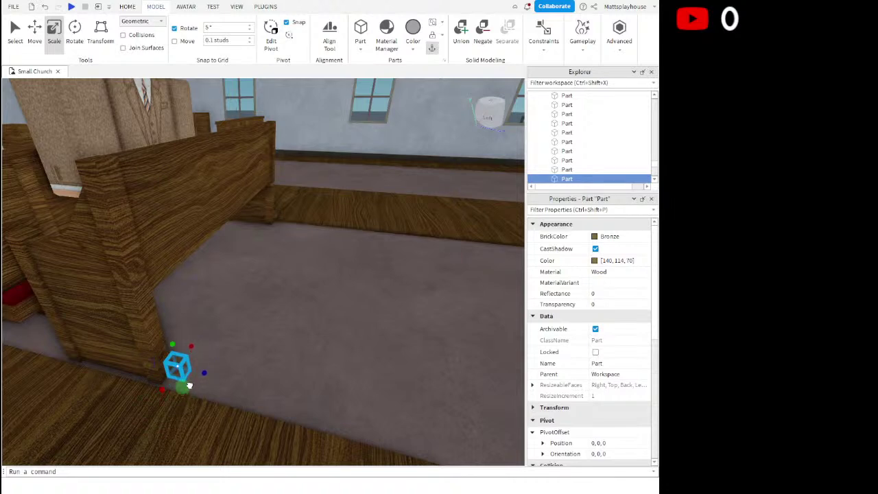
{"action": "left_click_drag", "start_coordinate": [194, 351], "coordinate": [192, 355]}
{"action": "right_click_drag", "start_coordinate": [193, 353], "coordinate": [192, 355]}
{"action": "left_click_drag", "start_coordinate": [192, 355], "coordinate": [195, 355]}
{"action": "right_click_drag", "start_coordinate": [192, 355], "coordinate": [194, 355]}
{"action": "left_click_drag", "start_coordinate": [194, 355], "coordinate": [234, 319]}
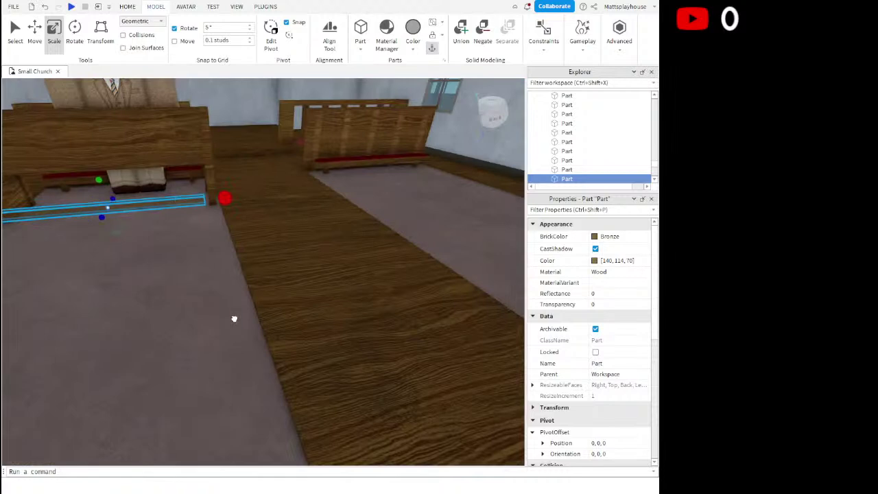
{"action": "right_click_drag", "start_coordinate": [238, 316], "coordinate": [241, 312]}
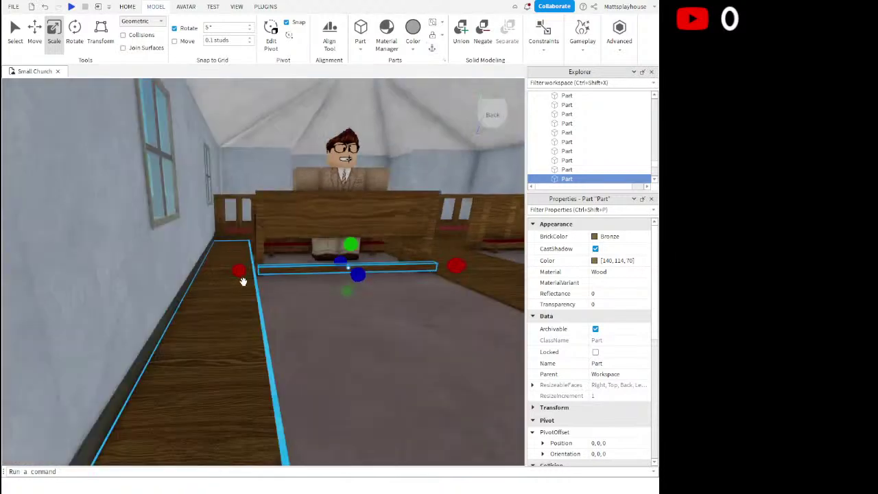
{"action": "key", "text": "d"}
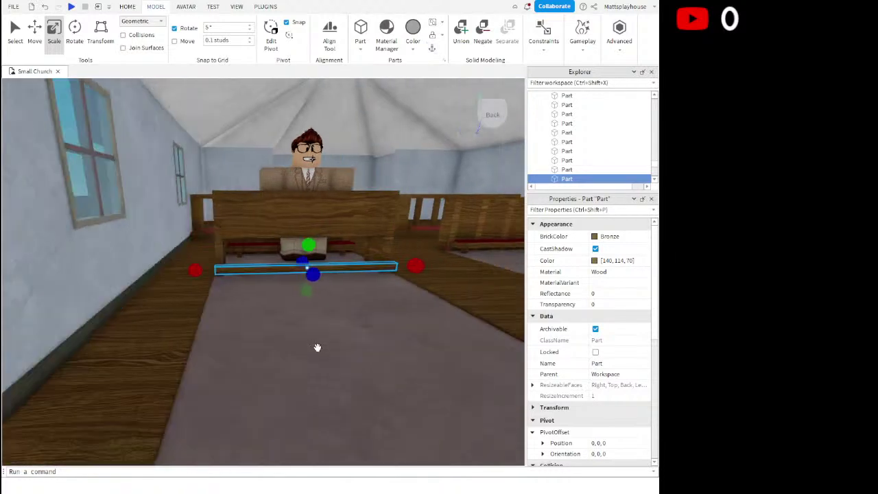
Adjust the length of the kneeler rail so its ends line up with the pew's end posts
{"action": "right_click_drag", "start_coordinate": [302, 331], "coordinate": [304, 330]}
{"action": "key", "text": "w"}
{"action": "left_click_drag", "start_coordinate": [276, 316], "coordinate": [274, 317]}
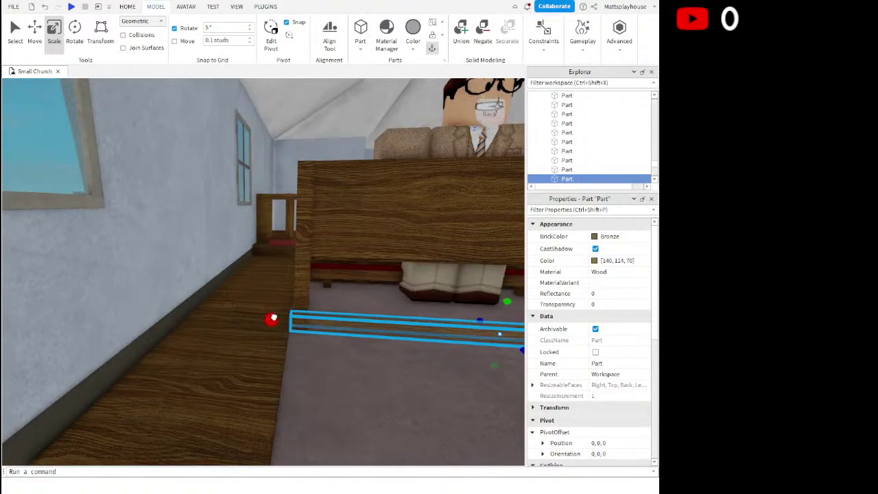
{"action": "key", "text": "d"}
{"action": "left_click_drag", "start_coordinate": [319, 354], "coordinate": [318, 357]}
{"action": "right_click_drag", "start_coordinate": [307, 324], "coordinate": [306, 323]}
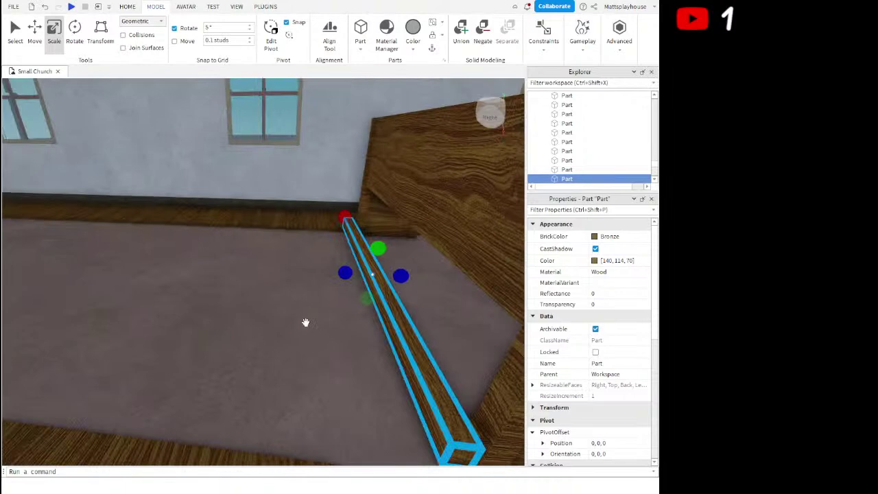
Widen the kneeler rail away from the pew to make a broader wooden base
{"action": "left_click_drag", "start_coordinate": [341, 273], "coordinate": [328, 277]}
{"action": "key", "text": "f"}
{"action": "key", "text": "w"}
{"action": "key", "text": "a"}
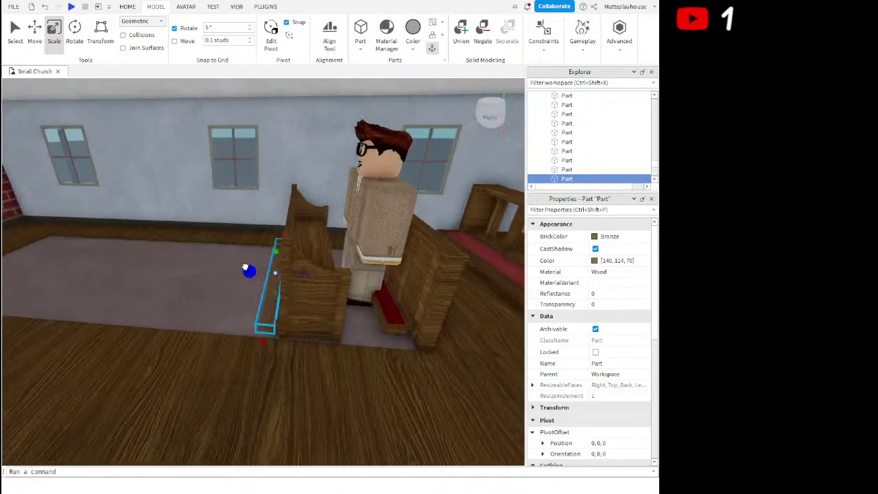
{"action": "key", "text": "w"}
{"action": "right_click_drag", "start_coordinate": [248, 267], "coordinate": [258, 278]}
{"action": "key", "text": "a"}
{"action": "key", "text": "s"}
{"action": "key", "text": "w"}
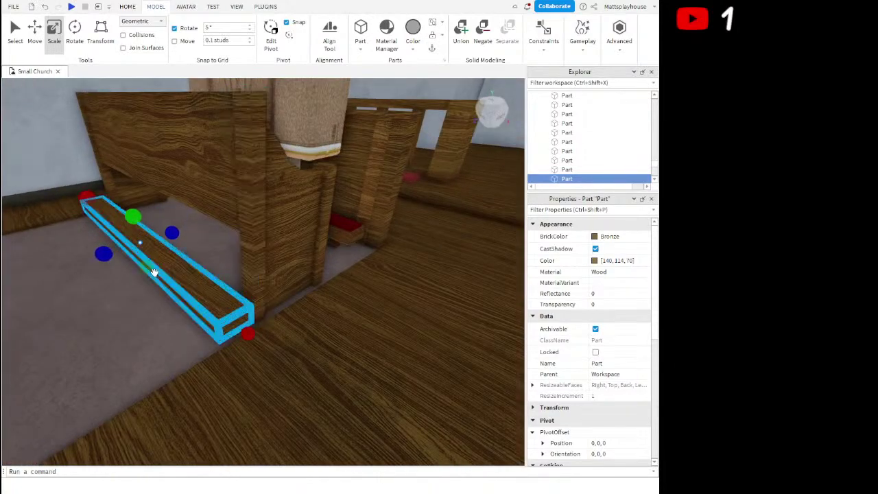
Duplicate the kneeler base, flatten the copy into a thin slab on top and narrow it along both long sides
{"action": "left_click_drag", "start_coordinate": [147, 266], "coordinate": [168, 230]}
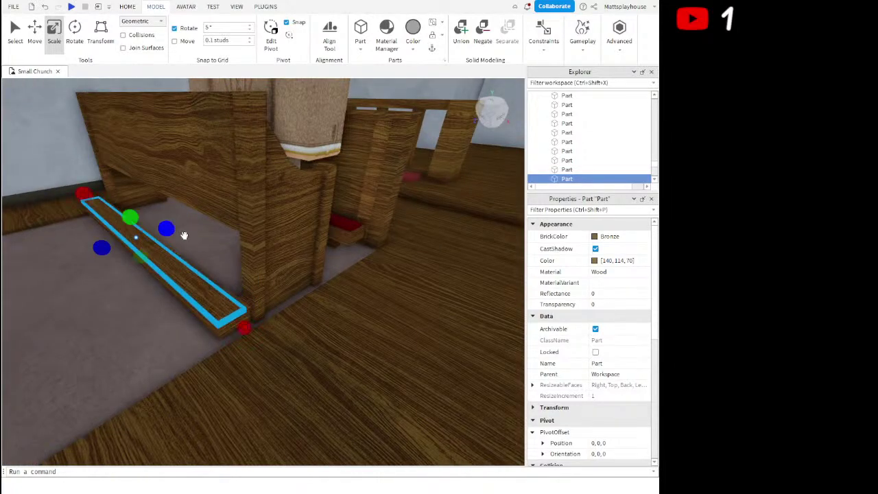
{"action": "right_click_drag", "start_coordinate": [183, 235], "coordinate": [174, 242]}
{"action": "key", "text": "a"}
{"action": "left_click_drag", "start_coordinate": [87, 297], "coordinate": [90, 294]}
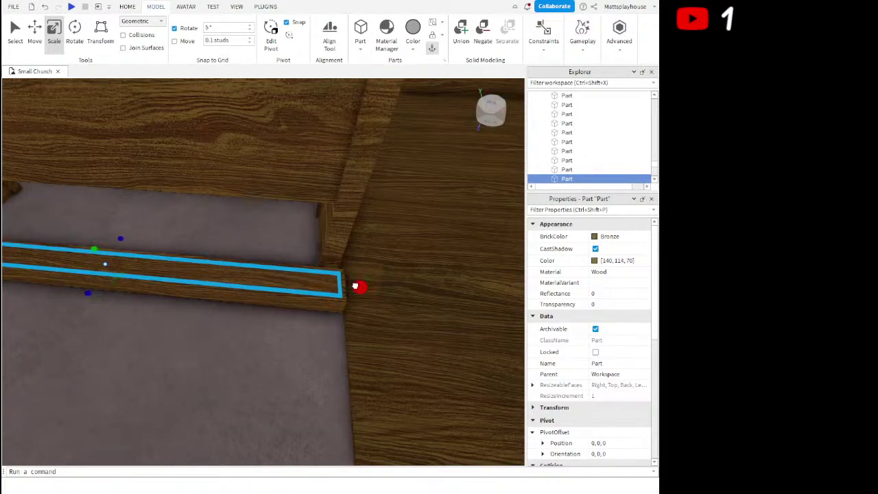
Inset both ends of the thin slab and raise its top slightly above the wooden base to form a cushion
{"action": "left_click_drag", "start_coordinate": [355, 287], "coordinate": [360, 288]}
{"action": "right_click_drag", "start_coordinate": [260, 282], "coordinate": [255, 283]}
{"action": "key", "text": "a"}
{"action": "scroll", "coordinate": [204, 329], "scroll_direction": "down", "scroll_amount": 2}
{"action": "left_click_drag", "start_coordinate": [214, 319], "coordinate": [223, 315]}
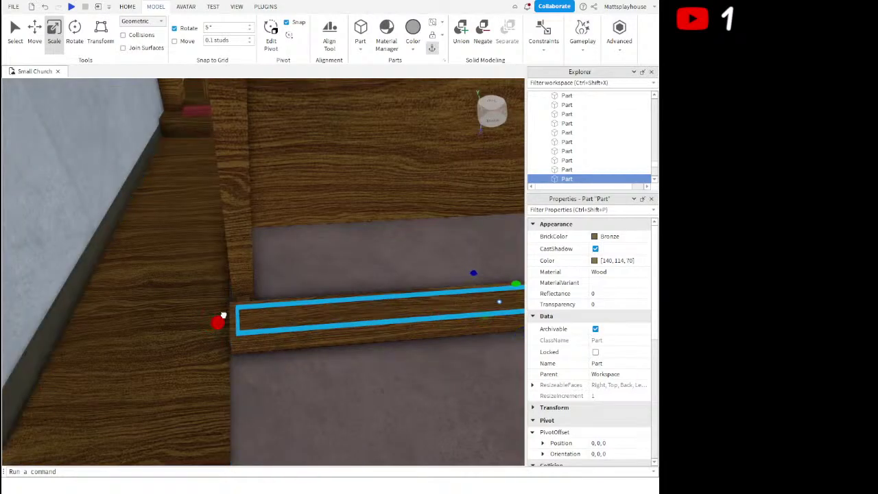
{"action": "key", "text": "a"}
{"action": "right_click_drag", "start_coordinate": [264, 288], "coordinate": [268, 290]}
{"action": "key", "text": "d"}
{"action": "left_click_drag", "start_coordinate": [193, 211], "coordinate": [201, 211]}
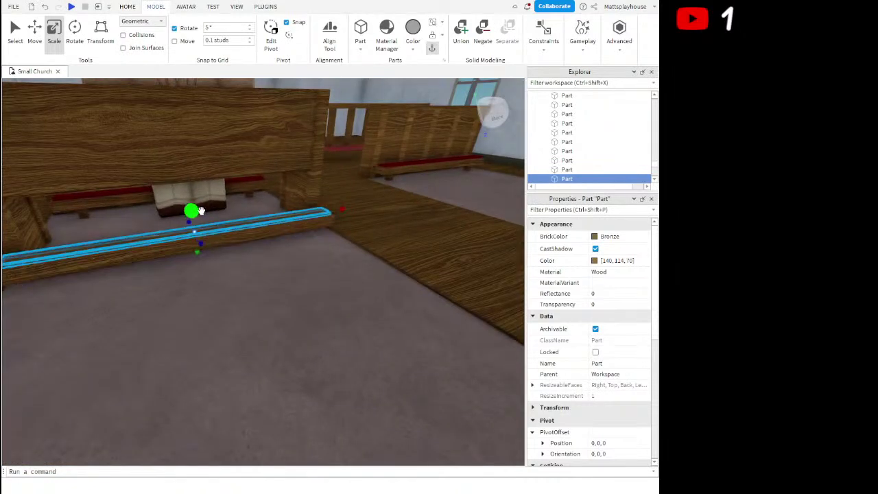
Set the kneeler cushion's material to Sand and its BrickColor to Crimson
{"action": "left_click", "coordinate": [596, 237]}
{"action": "left_click", "coordinate": [635, 355]}
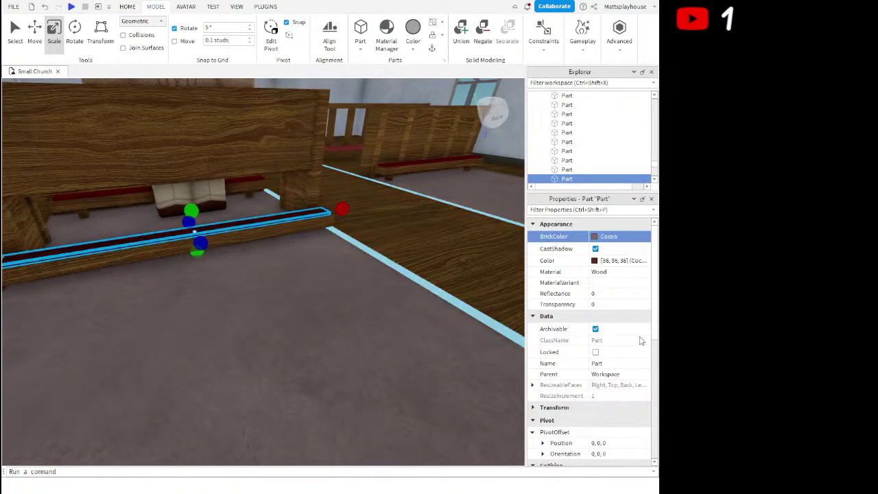
{"action": "left_click", "coordinate": [628, 274]}
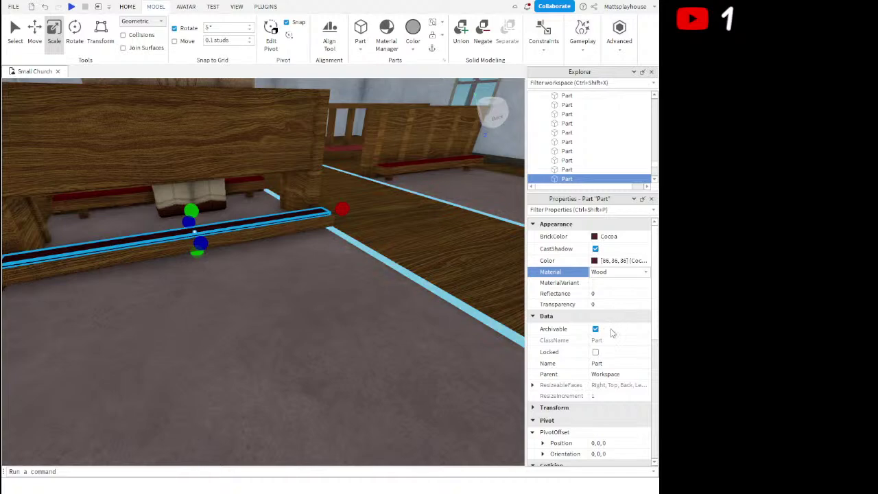
{"action": "key", "text": "s"}
{"action": "right_click_drag", "start_coordinate": [296, 251], "coordinate": [296, 252]}
{"action": "key", "text": "s"}
{"action": "key", "text": "w"}
{"action": "left_click", "coordinate": [595, 238]}
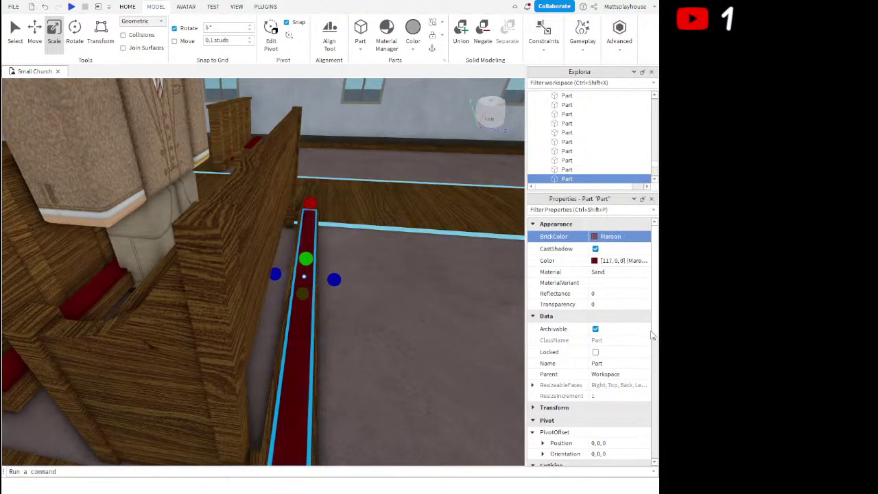
{"action": "key", "text": "ctrl+y"}
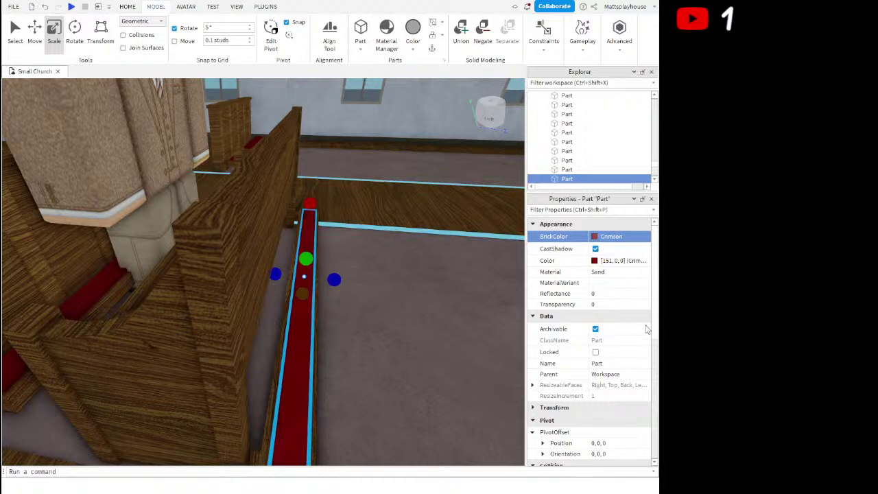
Duplicate the kneeler's wooden base and shorten the copy from both ends into a short block near the aisle end
{"action": "left_click", "coordinate": [396, 265]}
{"action": "right_click_drag", "start_coordinate": [393, 264], "coordinate": [393, 264]}
{"action": "left_click", "coordinate": [330, 328]}
{"action": "right_click_drag", "start_coordinate": [294, 314], "coordinate": [294, 314]}
{"action": "left_click", "coordinate": [306, 263]}
{"action": "right_click_drag", "start_coordinate": [361, 286], "coordinate": [361, 286]}
{"action": "key", "text": "ctrl+d"}
{"action": "scroll", "coordinate": [348, 252], "scroll_direction": "down", "scroll_amount": 1}
{"action": "mouse_move", "coordinate": [341, 252]}
{"action": "left_mouse_down"}
{"action": "mouse_move", "coordinate": [316, 253]}
{"action": "mouse_move", "coordinate": [353, 254]}
{"action": "left_mouse_up"}
{"action": "key", "text": "s"}
{"action": "key", "text": "a"}
{"action": "left_click_drag", "start_coordinate": [98, 220], "coordinate": [289, 245]}
{"action": "key", "text": "d"}
{"action": "right_click_drag", "start_coordinate": [333, 245], "coordinate": [259, 289]}
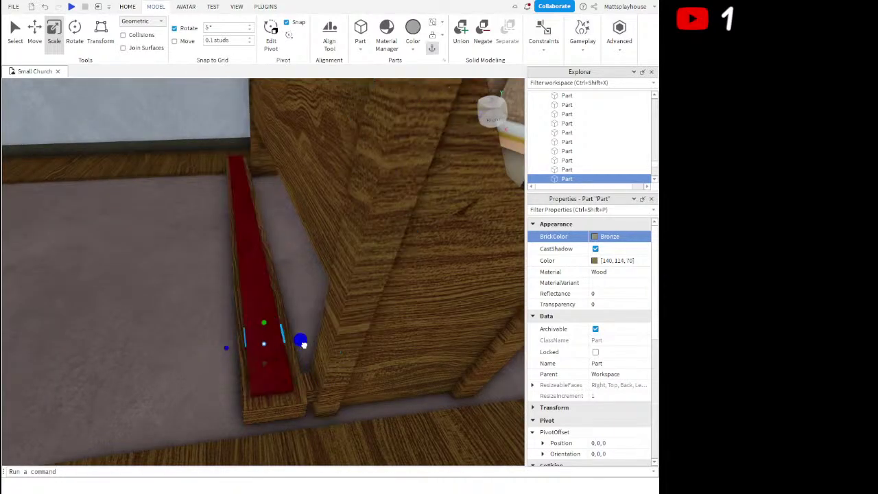
Narrow the short block and resize its height so it forms a foot between the kneeler base and the carpet
{"action": "key", "text": "w"}
{"action": "right_click_drag", "start_coordinate": [278, 377], "coordinate": [299, 363]}
{"action": "key", "text": "s"}
{"action": "left_click_drag", "start_coordinate": [339, 279], "coordinate": [339, 267]}
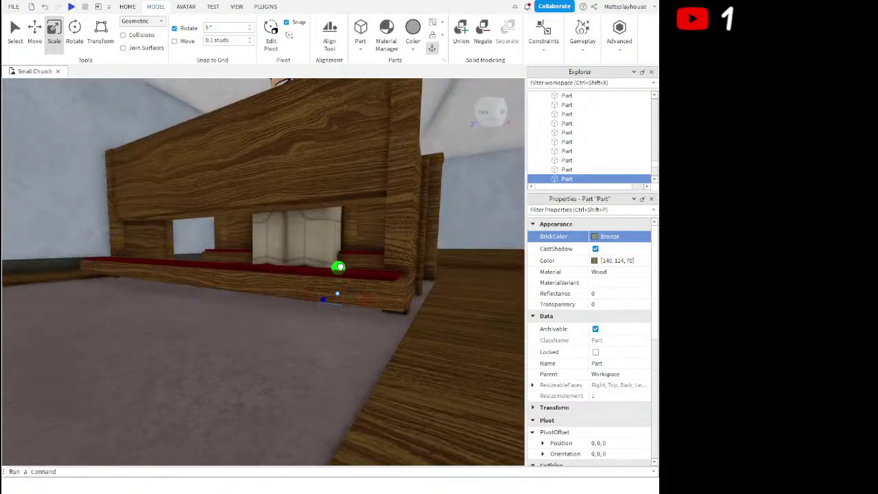
{"action": "right_click_drag", "start_coordinate": [373, 304], "coordinate": [371, 305]}
{"action": "key", "text": "w"}
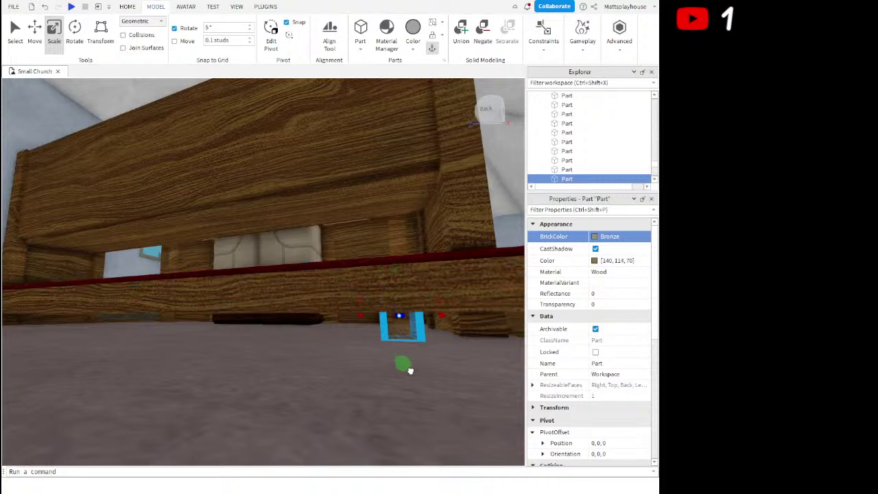
{"action": "mouse_move", "coordinate": [398, 269]}
{"action": "left_mouse_down"}
{"action": "mouse_move", "coordinate": [407, 283]}
{"action": "mouse_move", "coordinate": [413, 275]}
{"action": "left_mouse_up"}
{"action": "right_click_drag", "start_coordinate": [414, 274], "coordinate": [414, 277]}
{"action": "key", "text": "e"}
{"action": "scroll", "coordinate": [414, 276], "scroll_direction": "down", "scroll_amount": 2}
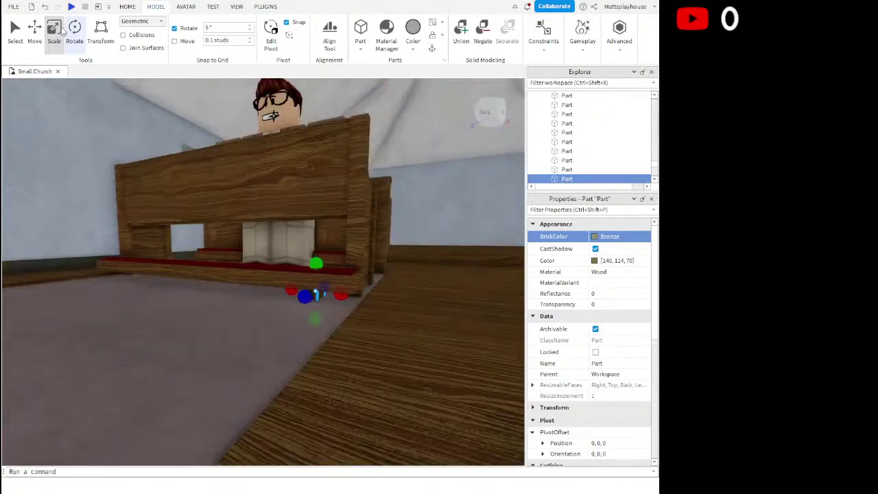
Place a copy of the foot under the opposite end of the kneeler
{"action": "left_click", "coordinate": [35, 33]}
{"action": "right_click_drag", "start_coordinate": [306, 267], "coordinate": [311, 269]}
{"action": "left_click_drag", "start_coordinate": [310, 315], "coordinate": [213, 298]}
{"action": "key", "text": "a"}
{"action": "key", "text": "e"}
{"action": "right_click_drag", "start_coordinate": [213, 299], "coordinate": [214, 288]}
{"action": "key", "text": "d"}
{"action": "key", "text": "a"}
{"action": "right_click_drag", "start_coordinate": [325, 310], "coordinate": [325, 310]}
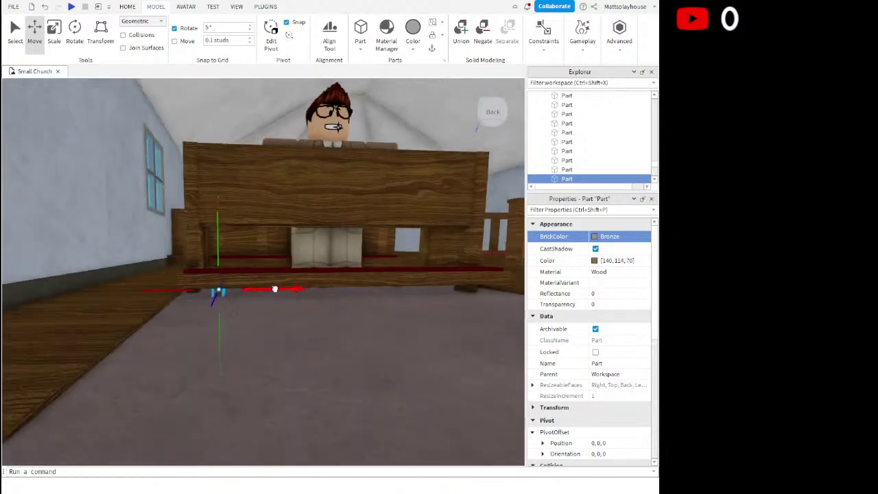
{"action": "left_click_drag", "start_coordinate": [274, 289], "coordinate": [274, 290]}
Select the kneeler's feet together with its wooden base and cushion
{"action": "key", "text": "s"}
{"action": "right_click_drag", "start_coordinate": [306, 272], "coordinate": [296, 277]}
{"action": "key", "text": "d"}
{"action": "key", "text": "w"}
{"action": "key", "text": "d"}
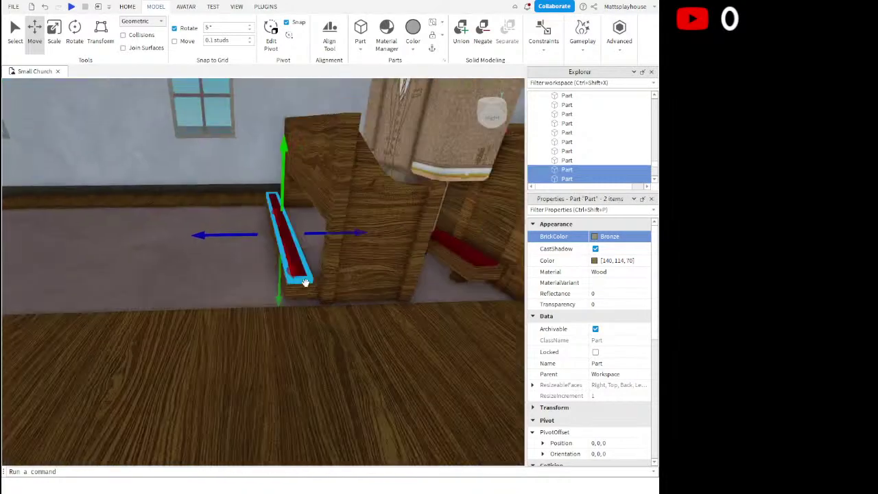
{"action": "right_click_drag", "start_coordinate": [295, 207], "coordinate": [296, 209]}
{"action": "key", "text": "w"}
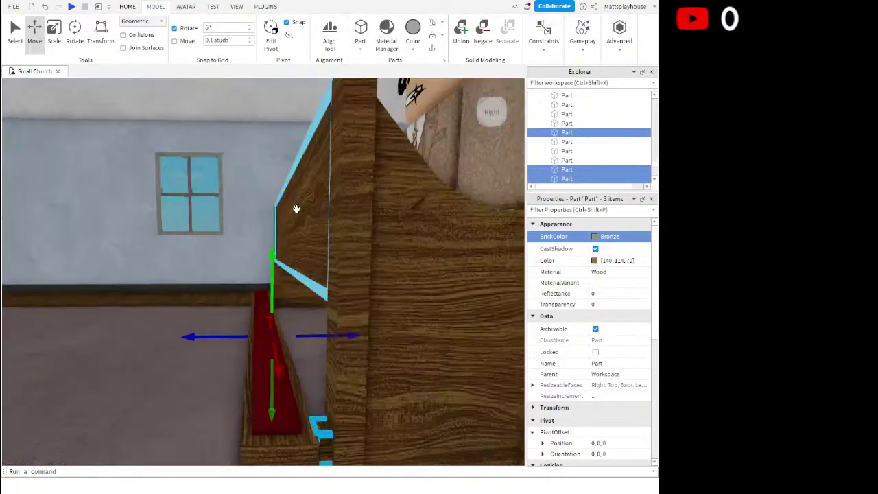
{"action": "left_click", "coordinate": [274, 273]}
Duplicate a kneeler foot, raise the copy above the kneeler and move it against the rear face of the pew's backrest
{"action": "key", "text": "a"}
{"action": "right_click_drag", "start_coordinate": [273, 272], "coordinate": [261, 265]}
{"action": "key", "text": "s"}
{"action": "key", "text": "ctrl+d"}
{"action": "left_click_drag", "start_coordinate": [198, 218], "coordinate": [218, 136]}
{"action": "left_click_drag", "start_coordinate": [241, 191], "coordinate": [283, 197]}
{"action": "right_click_drag", "start_coordinate": [283, 196], "coordinate": [282, 195]}
{"action": "key", "text": "w"}
Flatten the small block on the rear face of the pew's backrest into a thin slab with the Scale tool
{"action": "left_click", "coordinate": [55, 31]}
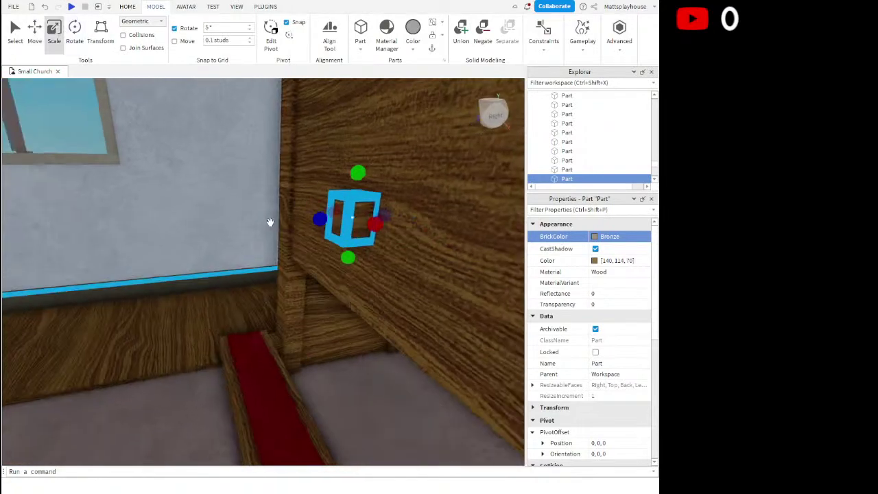
{"action": "left_click_drag", "start_coordinate": [396, 216], "coordinate": [393, 212]}
{"action": "right_click_drag", "start_coordinate": [394, 212], "coordinate": [397, 212]}
{"action": "key", "text": "w"}
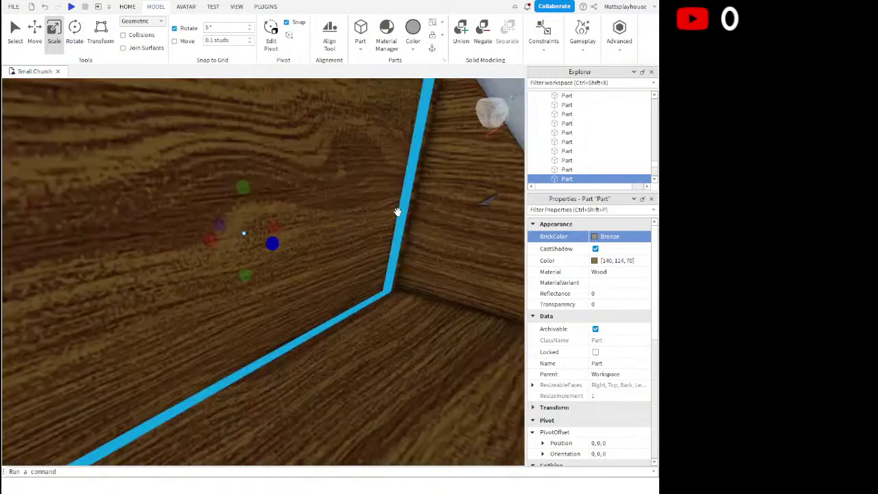
{"action": "scroll", "coordinate": [397, 212], "scroll_direction": "down", "scroll_amount": 6}
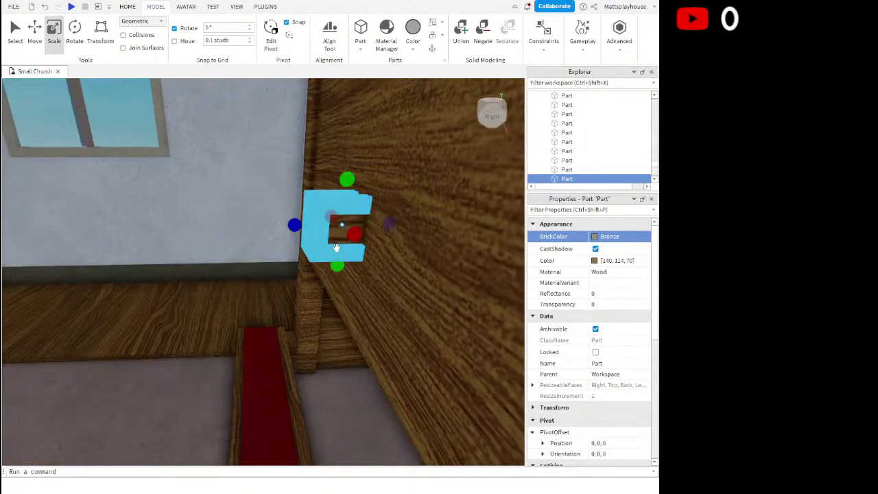
{"action": "left_click_drag", "start_coordinate": [348, 179], "coordinate": [345, 206]}
{"action": "key", "text": "s"}
{"action": "right_click_drag", "start_coordinate": [345, 207], "coordinate": [323, 211]}
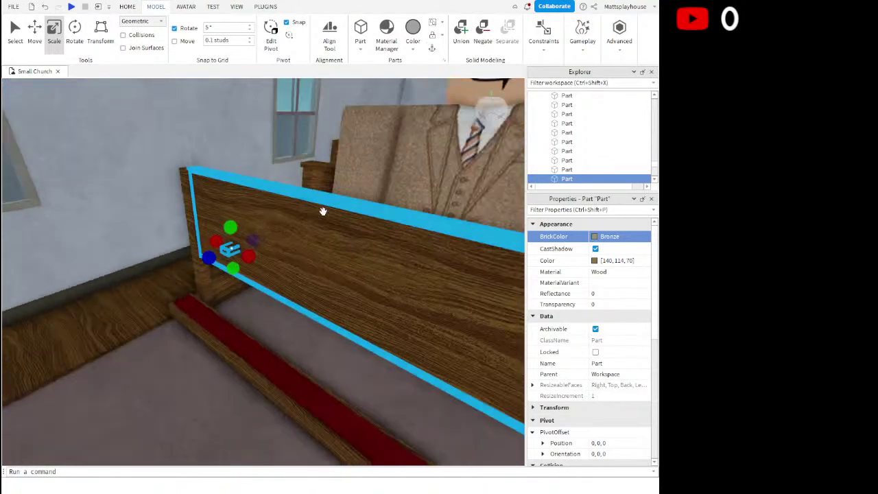
Widen the thin slab along the backrest to form a short ledge
{"action": "scroll", "coordinate": [323, 212], "scroll_direction": "up", "scroll_amount": 1}
{"action": "left_click_drag", "start_coordinate": [245, 251], "coordinate": [269, 262]}
{"action": "key", "text": "a"}
{"action": "right_click_drag", "start_coordinate": [284, 268], "coordinate": [289, 268]}
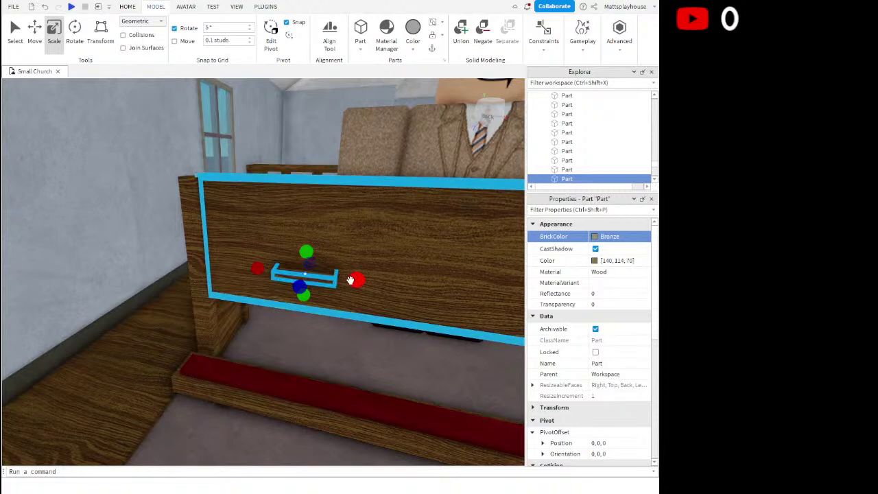
Shape a copy of the ledge into a narrow upright end piece at one end of the ledge
{"action": "left_click_drag", "start_coordinate": [354, 280], "coordinate": [302, 270]}
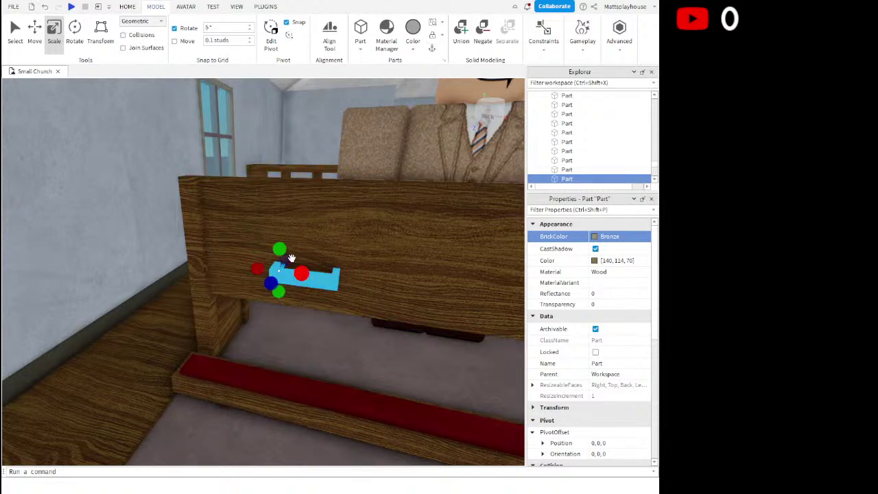
{"action": "key", "text": "w"}
{"action": "right_click_drag", "start_coordinate": [296, 250], "coordinate": [296, 249]}
{"action": "key", "text": "s"}
{"action": "key", "text": "w"}
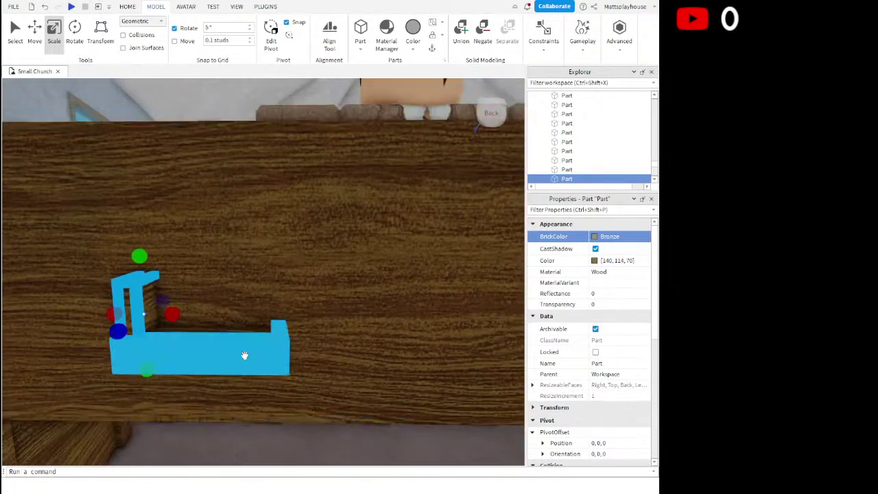
{"action": "left_click", "coordinate": [245, 355]}
{"action": "key", "text": "s"}
{"action": "left_click_drag", "start_coordinate": [296, 317], "coordinate": [313, 309]}
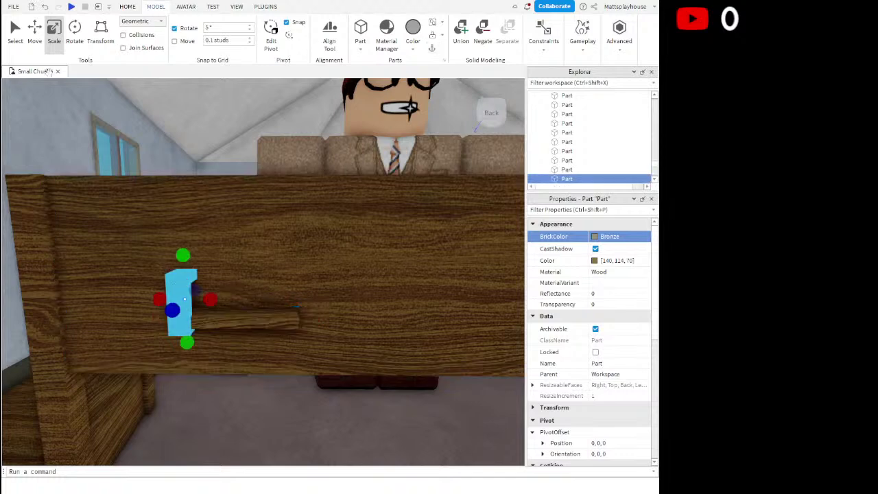
Place a copy of the upright end piece at the opposite end of the ledge
{"action": "left_click", "coordinate": [34, 35]}
{"action": "left_click_drag", "start_coordinate": [265, 289], "coordinate": [271, 288]}
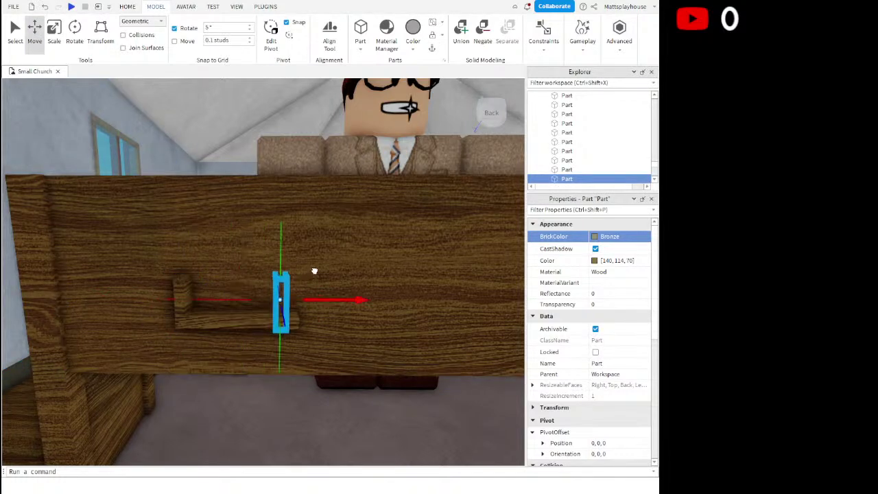
{"action": "left_click_drag", "start_coordinate": [333, 261], "coordinate": [345, 284]}
{"action": "key", "text": "s"}
{"action": "key", "text": "w"}
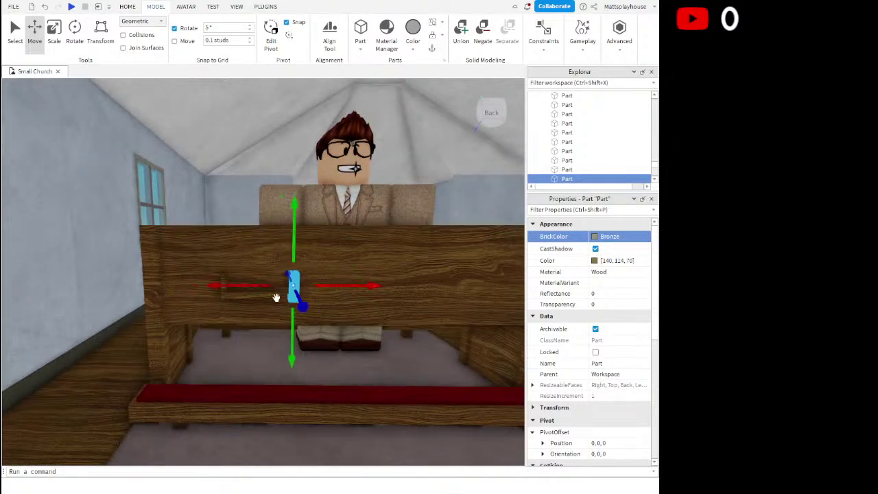
Duplicate the ledge and reshape the copy into an upright front panel between the two end pieces
{"action": "left_click", "coordinate": [273, 298]}
{"action": "key", "text": "w"}
{"action": "left_click", "coordinate": [57, 40]}
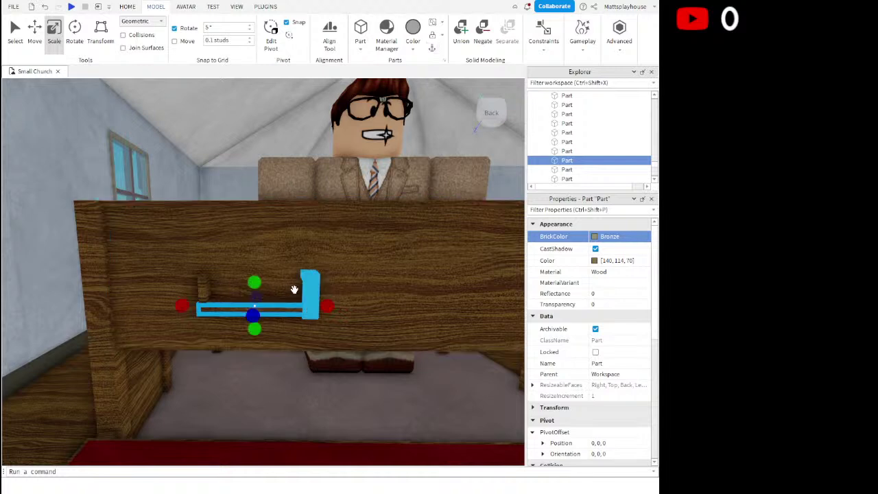
{"action": "left_click", "coordinate": [202, 293]}
{"action": "key", "text": "ctrl+d"}
{"action": "right_click_drag", "start_coordinate": [243, 190], "coordinate": [243, 191]}
{"action": "left_click", "coordinate": [374, 321]}
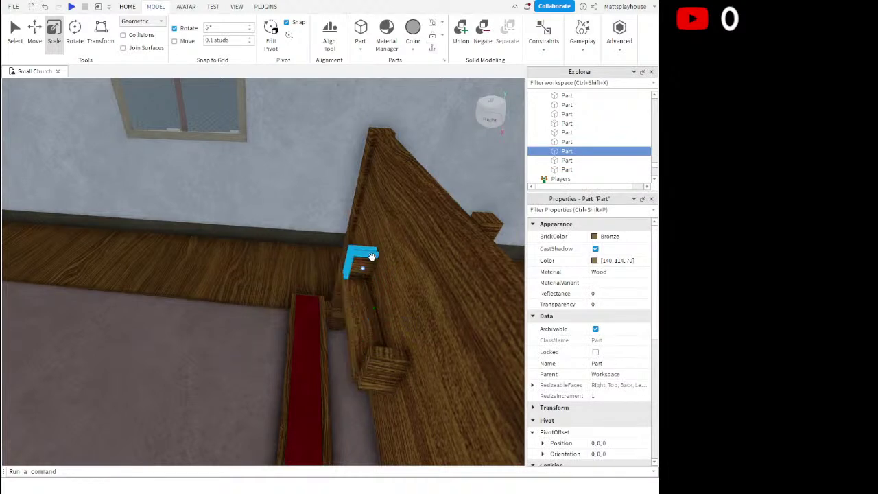
{"action": "left_click", "coordinate": [372, 258]}
{"action": "left_click", "coordinate": [364, 325]}
{"action": "key", "text": "ctrl+d"}
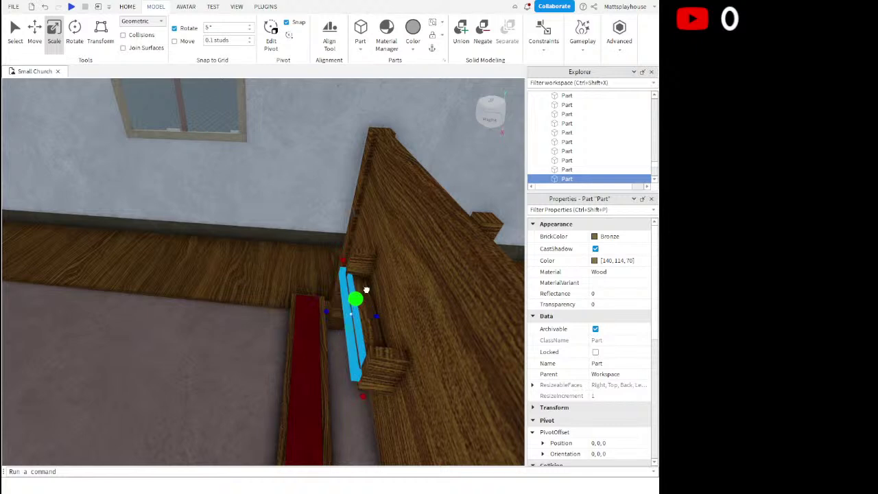
{"action": "left_click", "coordinate": [386, 275]}
{"action": "mouse_move", "coordinate": [408, 335]}
{"action": "right_mouse_down"}
{"action": "mouse_move", "coordinate": [417, 336]}
{"action": "mouse_move", "coordinate": [410, 333]}
{"action": "right_mouse_up"}
Select the small tray's pieces, duplicate them and place the copy on the opposite half of the backrest
{"action": "left_click", "coordinate": [315, 242]}
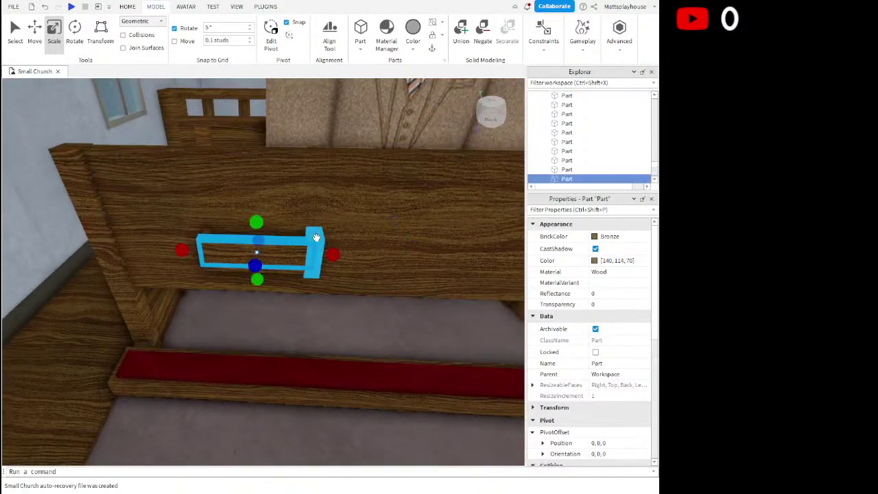
{"action": "left_click", "coordinate": [209, 232], "text": "ctrl"}
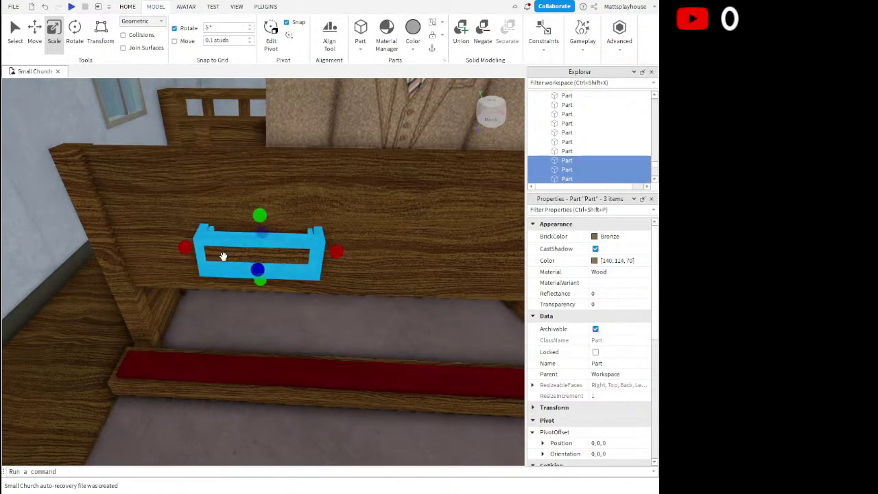
{"action": "left_click", "coordinate": [34, 30]}
{"action": "scroll", "coordinate": [233, 199], "scroll_direction": "down", "scroll_amount": 3}
{"action": "right_click_drag", "start_coordinate": [234, 199], "coordinate": [264, 235]}
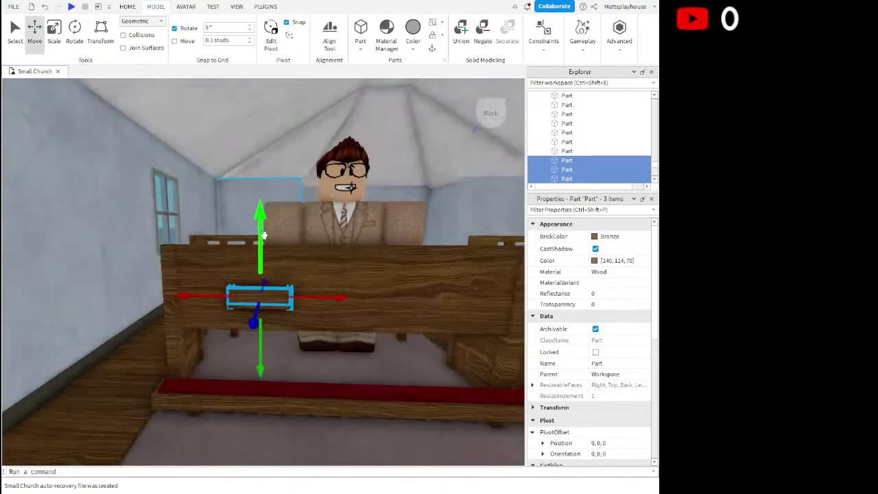
{"action": "key", "text": "d"}
{"action": "key", "text": "ctrl+d"}
{"action": "left_click_drag", "start_coordinate": [253, 298], "coordinate": [426, 294]}
{"action": "key", "text": "a"}
{"action": "key", "text": "s"}
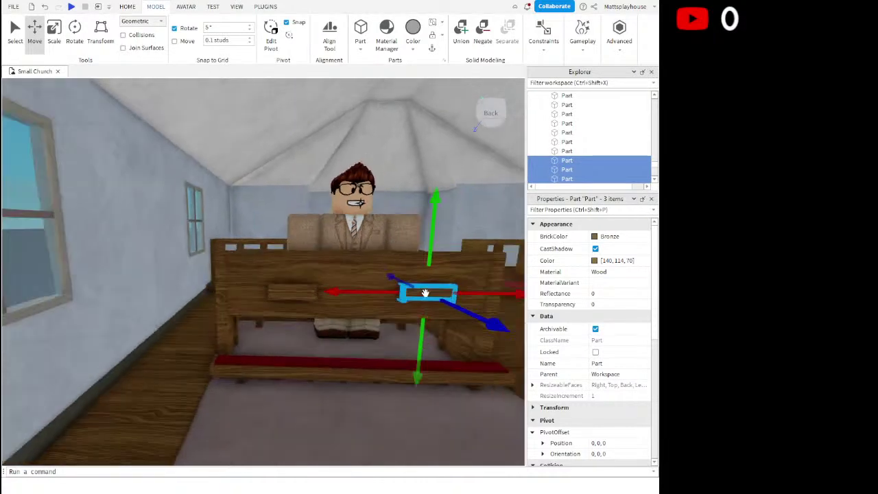
{"action": "key", "text": "d"}
{"action": "key", "text": "a"}
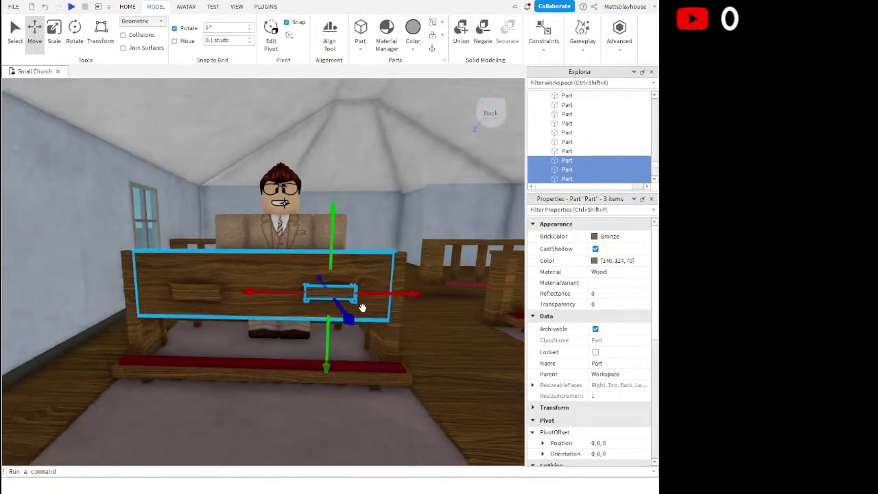
{"action": "key", "text": "s"}
{"action": "right_click_drag", "start_coordinate": [266, 353], "coordinate": [240, 353]}
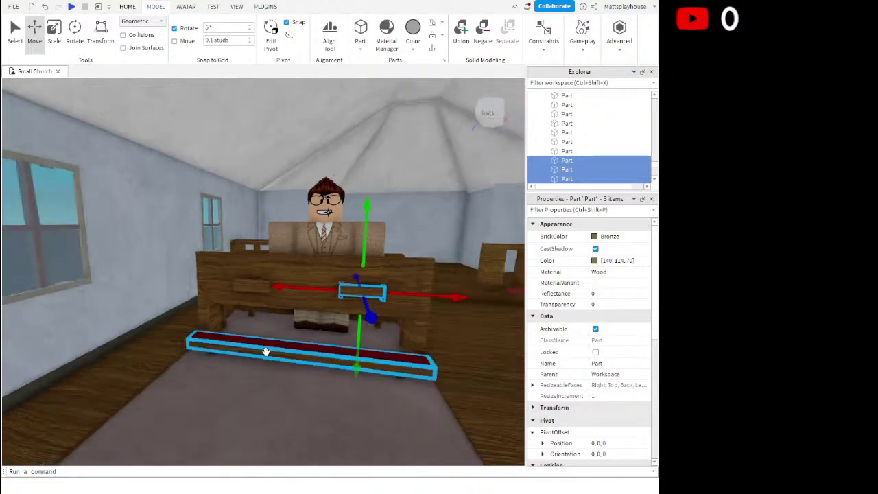
{"action": "key", "text": "w"}
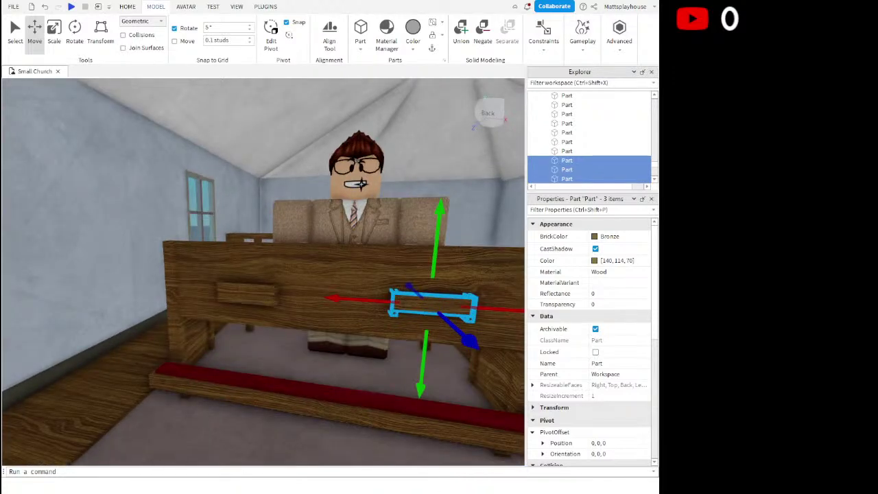
Add the first tray's pieces, the backrest and the near kneeler foot to the selected second tray
{"action": "key", "text": "w"}
{"action": "right_click_drag", "start_coordinate": [296, 323], "coordinate": [297, 324]}
{"action": "key", "text": "e"}
{"action": "left_click", "coordinate": [194, 325], "text": "ctrl"}
{"action": "left_click", "coordinate": [223, 337], "text": "ctrl"}
{"action": "left_click", "coordinate": [234, 318], "text": "ctrl"}
{"action": "key", "text": "s"}
{"action": "key", "text": "s"}
{"action": "left_click", "coordinate": [146, 398], "text": "ctrl"}
{"action": "key", "text": "d"}
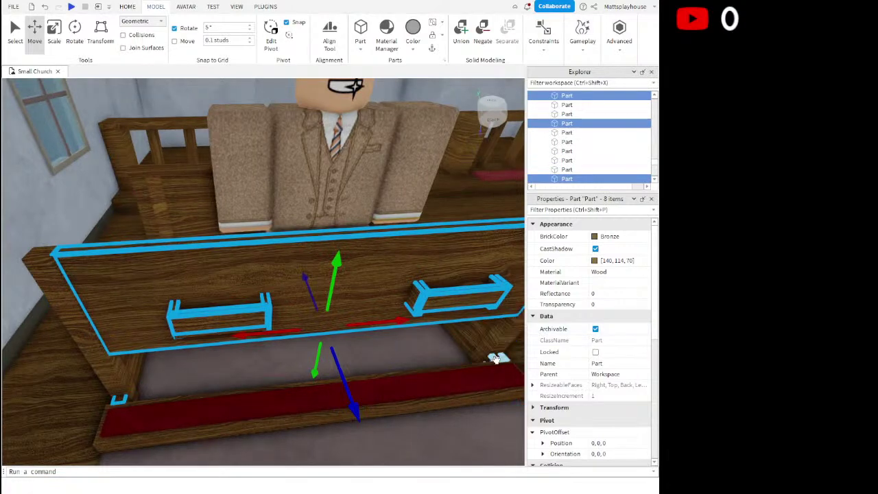
Extend the selection with the kneeler's remaining foot, wooden base and cushion
{"action": "left_click", "coordinate": [496, 359], "text": "ctrl"}
{"action": "left_click", "coordinate": [492, 366], "text": "ctrl"}
{"action": "left_click", "coordinate": [492, 371], "text": "ctrl"}
{"action": "key", "text": "d"}
{"action": "right_click_drag", "start_coordinate": [492, 369], "coordinate": [492, 369]}
{"action": "left_click", "coordinate": [350, 214], "text": "ctrl"}
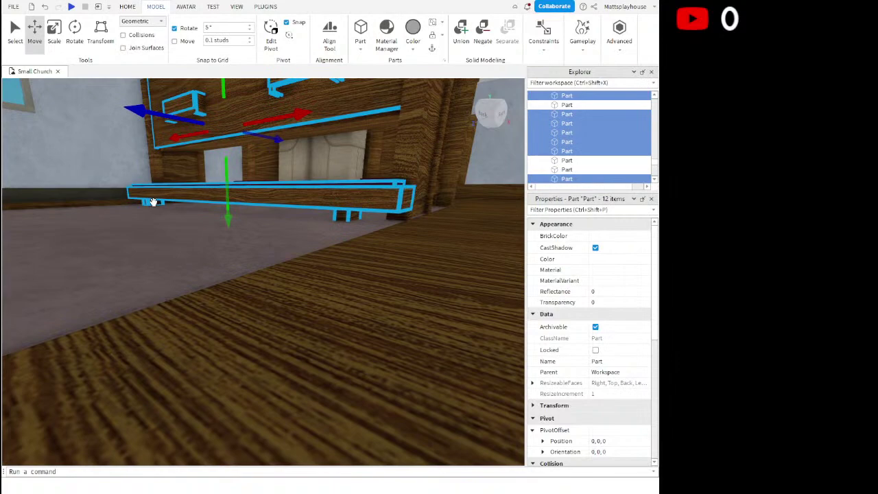
{"action": "key", "text": "s"}
{"action": "key", "text": "d"}
{"action": "right_click_drag", "start_coordinate": [447, 331], "coordinate": [439, 322]}
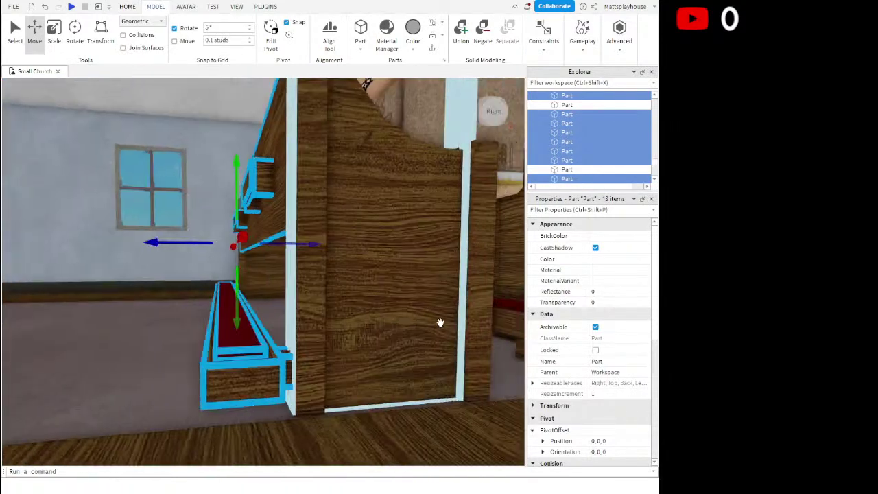
Add the pew's side panels, posts and seat to the selection so it covers the whole pew
{"action": "left_click", "coordinate": [405, 304], "text": "ctrl"}
{"action": "left_click", "coordinate": [472, 289], "text": "ctrl"}
{"action": "key", "text": "d"}
{"action": "right_click_drag", "start_coordinate": [472, 289], "coordinate": [459, 261]}
{"action": "key", "text": "s"}
{"action": "left_click", "coordinate": [285, 207], "text": "ctrl"}
{"action": "right_click_drag", "start_coordinate": [306, 181], "coordinate": [308, 187]}
{"action": "key", "text": "w"}
{"action": "left_click", "coordinate": [287, 192], "text": "ctrl"}
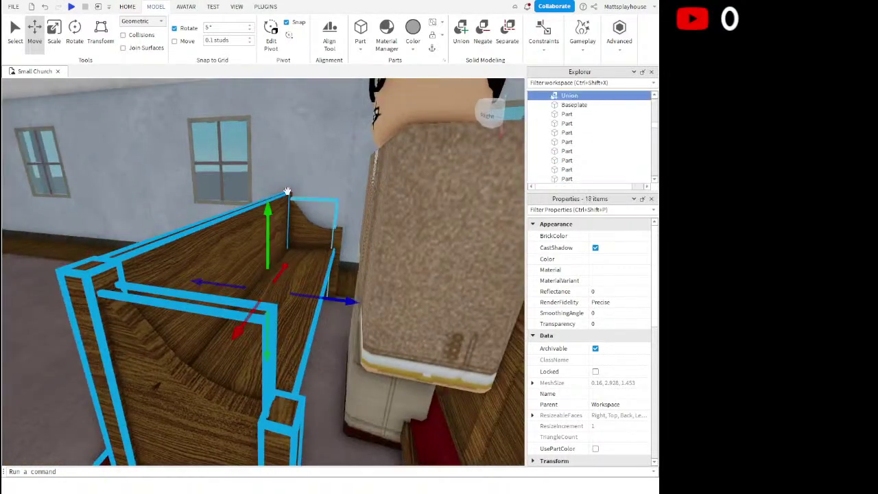
{"action": "left_click", "coordinate": [328, 224], "text": "ctrl"}
Try moving the selected pew along the carpet to check for missed pieces, and undo the move
{"action": "scroll", "coordinate": [335, 301], "scroll_direction": "down", "scroll_amount": 5}
{"action": "key", "text": "a"}
{"action": "left_click_drag", "start_coordinate": [310, 288], "coordinate": [216, 253]}
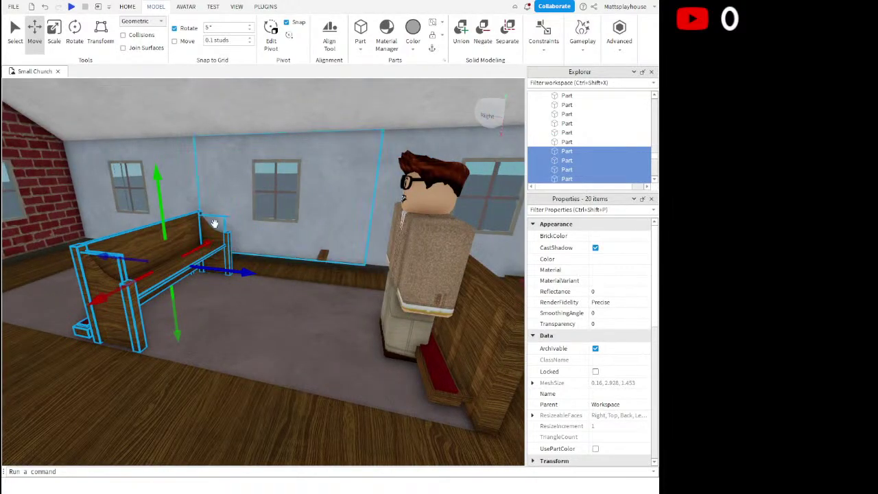
{"action": "key", "text": "d"}
{"action": "key", "text": "w"}
{"action": "left_click", "coordinate": [208, 219], "text": "ctrl"}
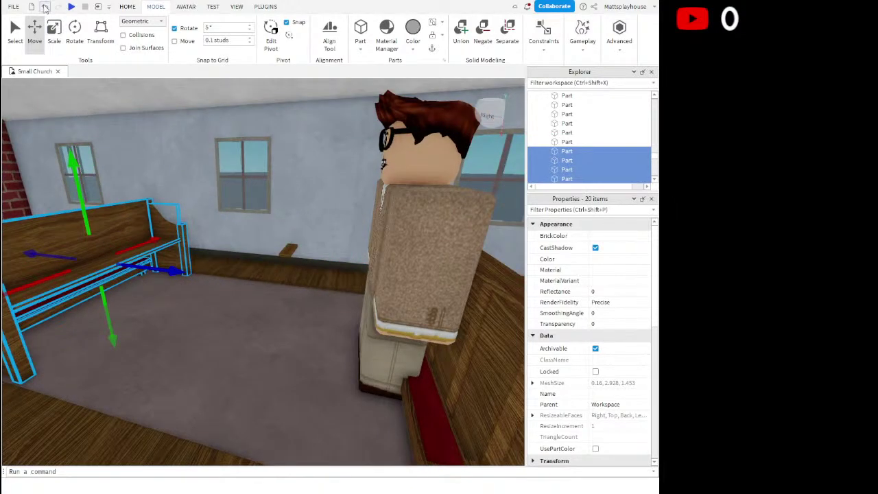
{"action": "left_click", "coordinate": [45, 6]}
Add the missed tray piece to the pew selection and undo a trial move of the set
{"action": "key", "text": "w"}
{"action": "right_click_drag", "start_coordinate": [217, 202], "coordinate": [213, 186]}
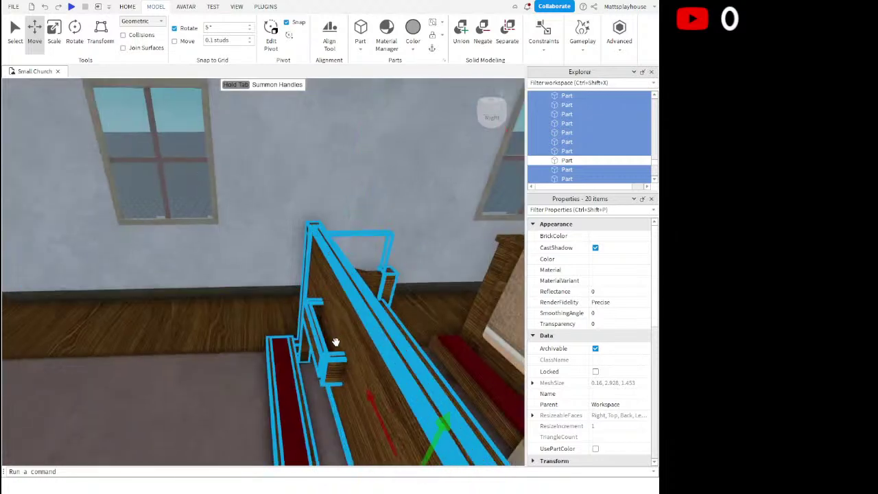
{"action": "left_click", "coordinate": [329, 323], "text": "ctrl"}
{"action": "scroll", "coordinate": [322, 332], "scroll_direction": "down", "scroll_amount": 5}
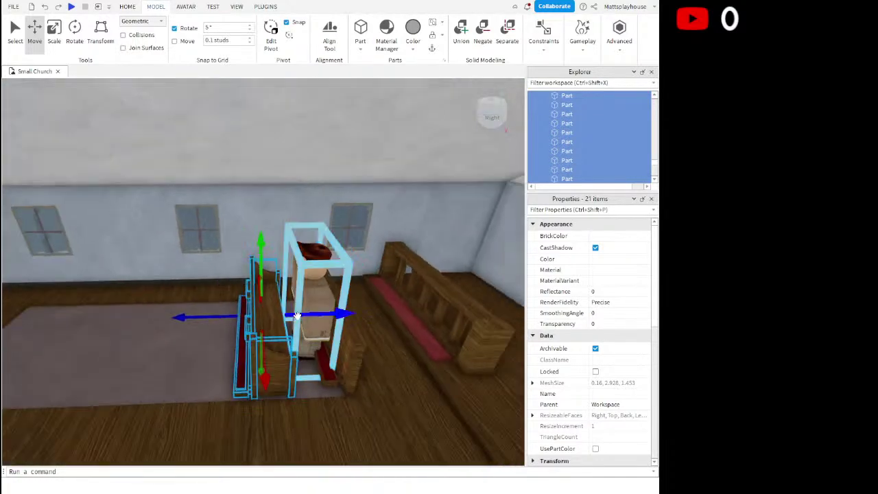
{"action": "left_click_drag", "start_coordinate": [297, 315], "coordinate": [137, 280]}
{"action": "left_click", "coordinate": [46, 9]}
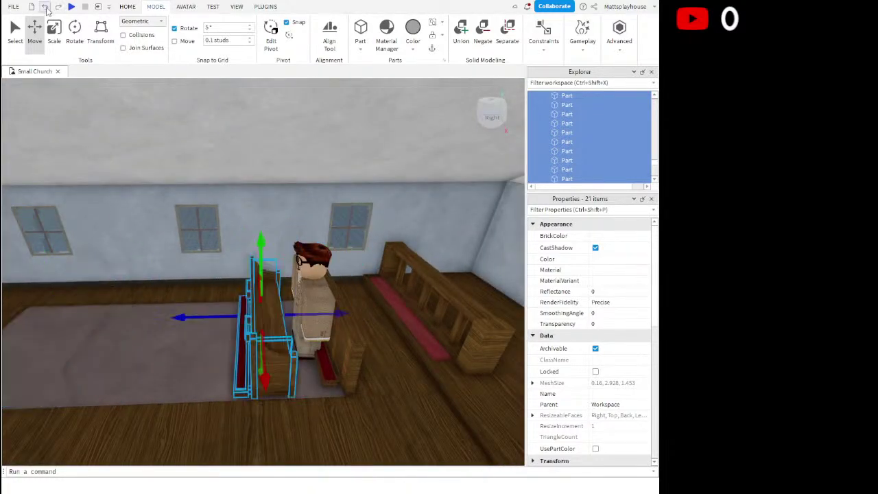
Group the selected pew parts into a model and name it Pew
{"action": "key", "text": "ctrl+g"}
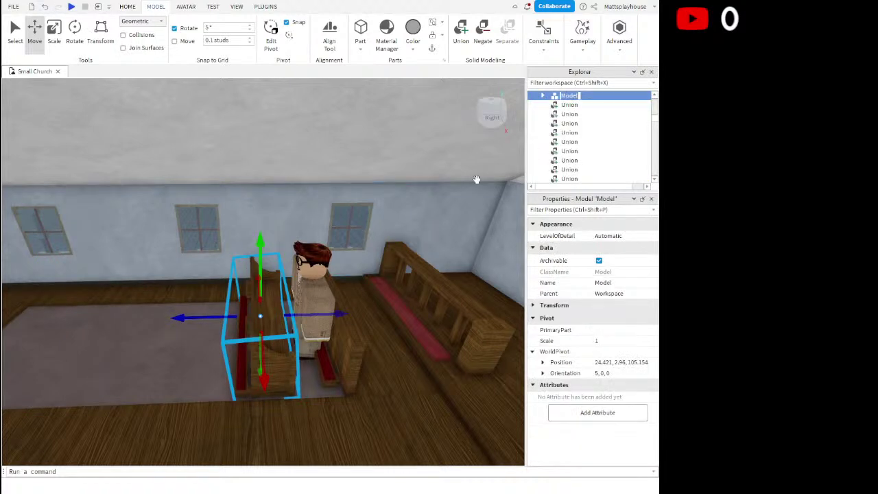
{"action": "right_click_drag", "start_coordinate": [412, 267], "coordinate": [320, 251]}
{"action": "scroll", "coordinate": [320, 251], "scroll_direction": "up", "scroll_amount": 4}
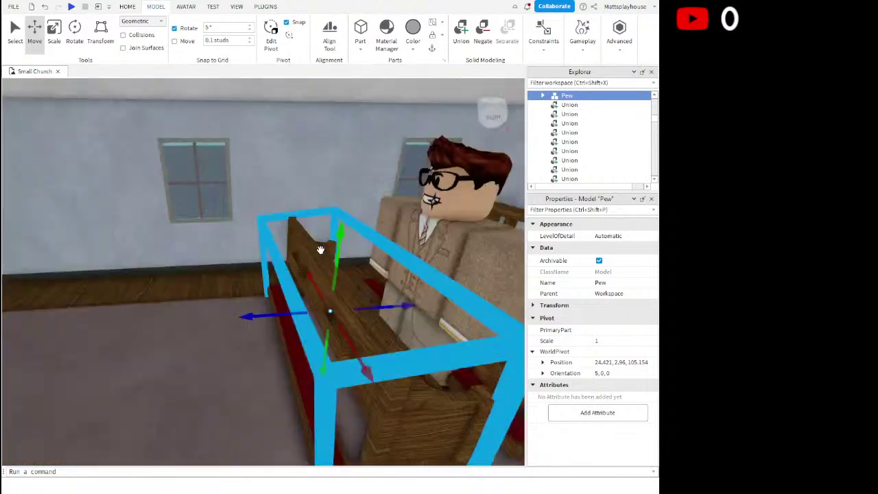
Duplicate the Pew model and place the copy one row behind the original on the carpet
{"action": "scroll", "coordinate": [330, 256], "scroll_direction": "down", "scroll_amount": 2}
{"action": "key", "text": "ctrl+d"}
{"action": "left_click_drag", "start_coordinate": [350, 294], "coordinate": [241, 268]}
{"action": "right_click_drag", "start_coordinate": [291, 290], "coordinate": [316, 292]}
{"action": "scroll", "coordinate": [316, 292], "scroll_direction": "down", "scroll_amount": 4}
{"action": "scroll", "coordinate": [316, 292], "scroll_direction": "down", "scroll_amount": 5}
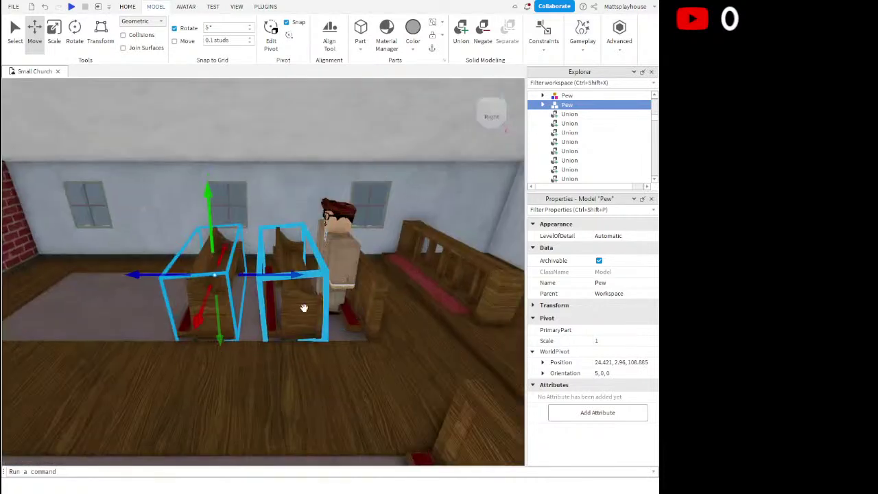
Duplicate the second pew and place the copy one row further back on the carpet
{"action": "key", "text": "ctrl+d"}
{"action": "key", "text": "w"}
{"action": "key", "text": "a"}
{"action": "left_click_drag", "start_coordinate": [308, 275], "coordinate": [272, 267]}
{"action": "left_click", "coordinate": [285, 253]}
{"action": "key", "text": "w"}
{"action": "left_click", "coordinate": [287, 333]}
{"action": "key", "text": "Delete"}
{"action": "key", "text": "s"}
{"action": "key", "text": "a"}
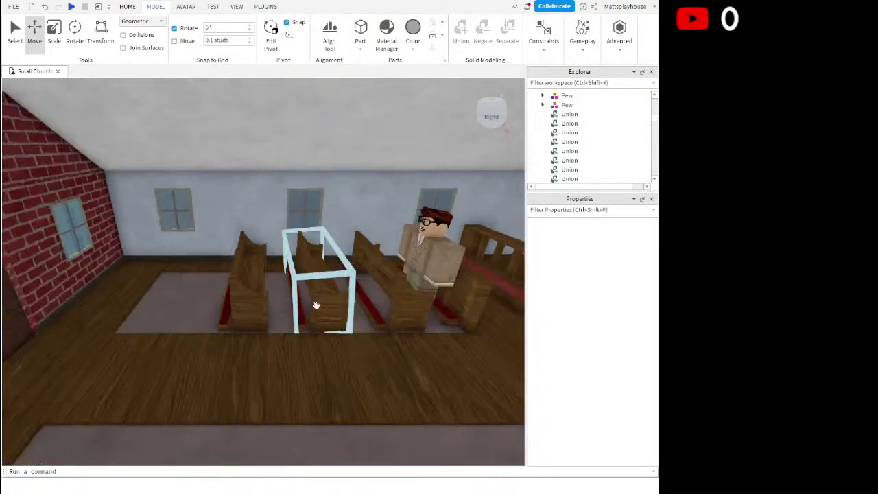
Duplicate the two rearmost pews together and shift the copies one row back toward the brick wall
{"action": "left_click", "coordinate": [319, 291]}
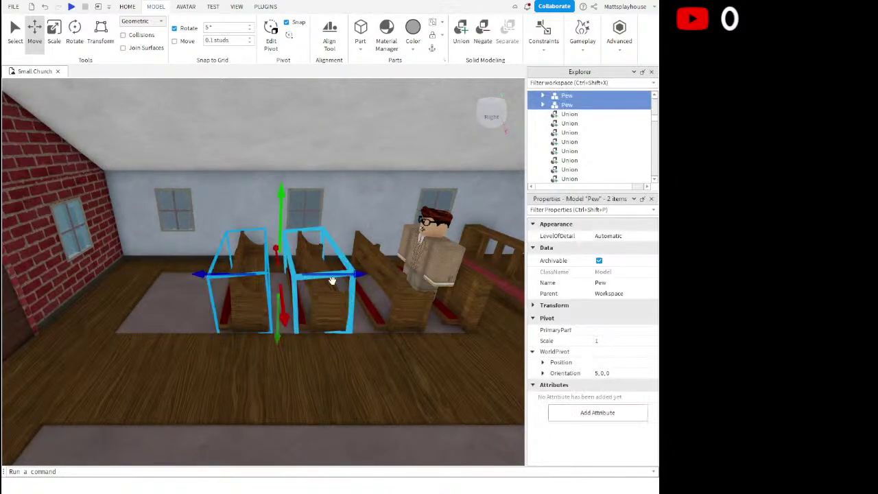
{"action": "key", "text": "ctrl+d"}
{"action": "key", "text": "a"}
{"action": "left_click_drag", "start_coordinate": [339, 277], "coordinate": [310, 267]}
{"action": "key", "text": "w"}
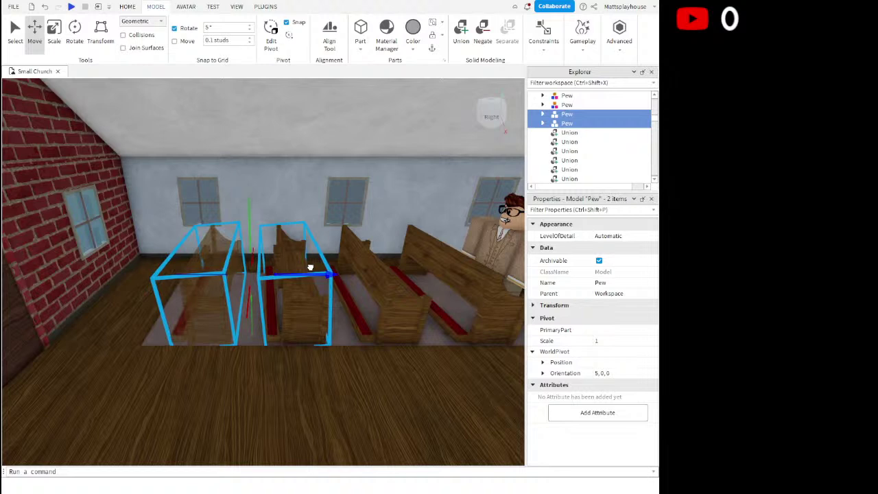
Delete the extra pew overlapping the second-last row and select the rearmost pew
{"action": "left_click", "coordinate": [337, 303]}
{"action": "left_click", "coordinate": [319, 309]}
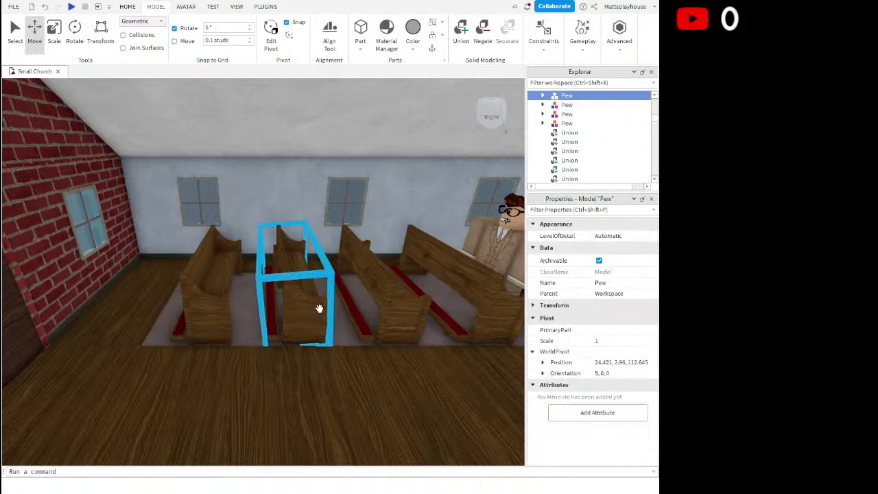
{"action": "key", "text": "Delete"}
{"action": "key", "text": "a"}
{"action": "left_click", "coordinate": [278, 306]}
{"action": "key", "text": "w"}
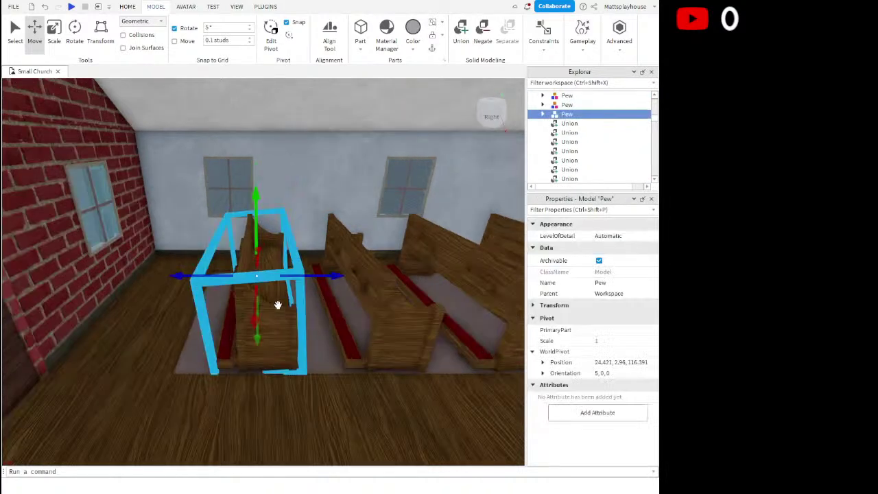
Extend the rear wooden floor strip forward over the carpet to the last pew's kneeler
{"action": "key", "text": "s"}
{"action": "left_click", "coordinate": [160, 318]}
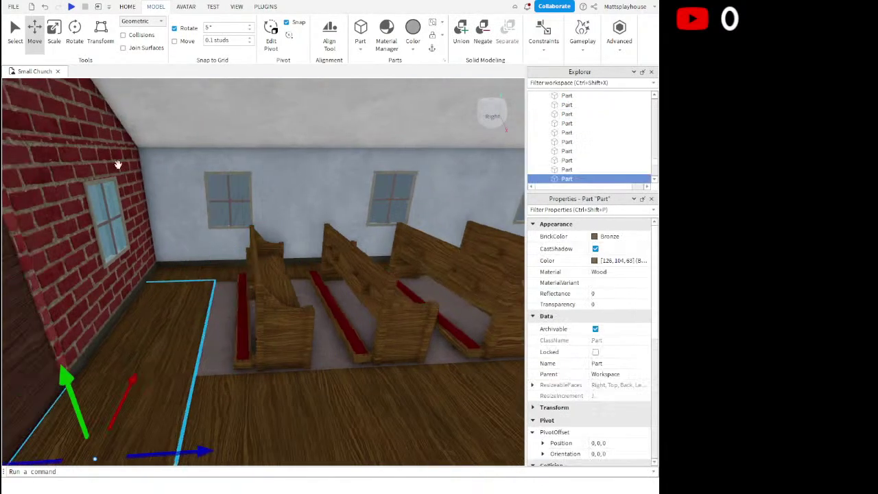
{"action": "left_click", "coordinate": [52, 31]}
{"action": "right_click_drag", "start_coordinate": [378, 310], "coordinate": [374, 317]}
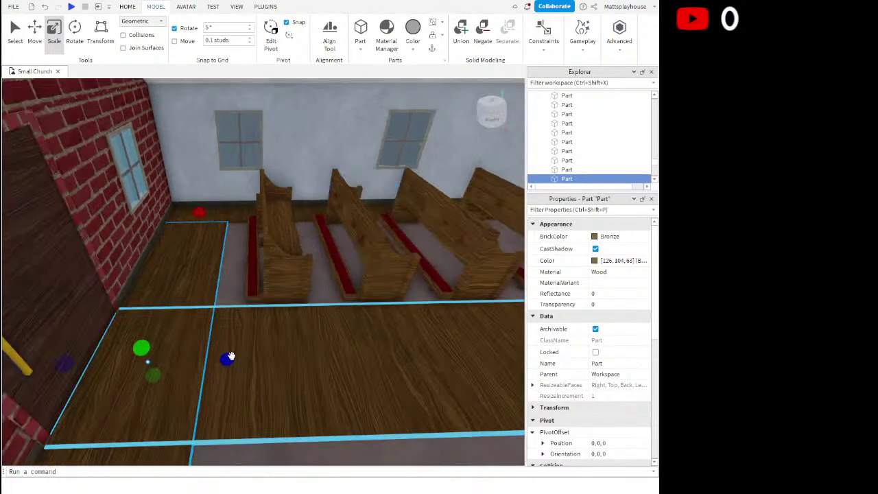
{"action": "left_click_drag", "start_coordinate": [231, 357], "coordinate": [250, 344]}
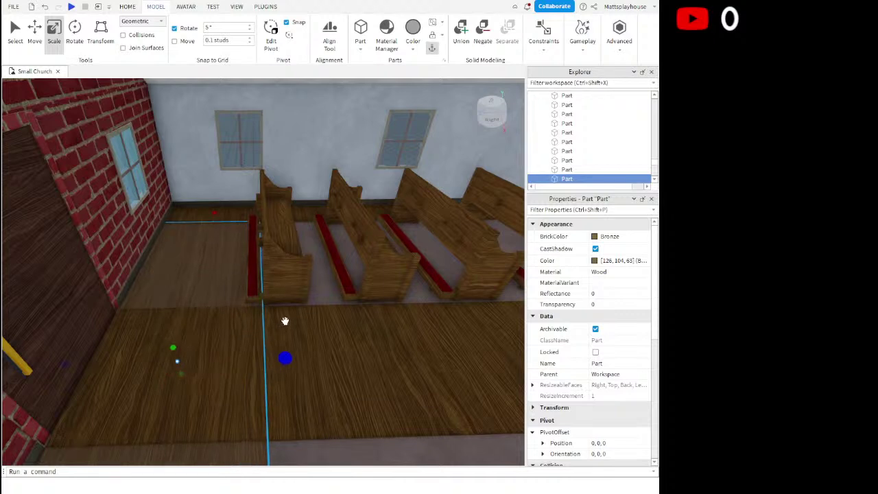
{"action": "left_click", "coordinate": [316, 343]}
{"action": "mouse_move", "coordinate": [315, 344]}
{"action": "right_mouse_down"}
{"action": "mouse_move", "coordinate": [323, 338]}
{"action": "mouse_move", "coordinate": [305, 339]}
{"action": "mouse_move", "coordinate": [317, 335]}
{"action": "right_mouse_up"}
Duplicate all four pews as a set and place the copies in matching rows across the aisle
{"action": "left_click", "coordinate": [258, 278]}
{"action": "key", "text": "d"}
{"action": "left_click", "coordinate": [373, 262], "text": "ctrl"}
{"action": "left_click", "coordinate": [315, 265], "text": "ctrl"}
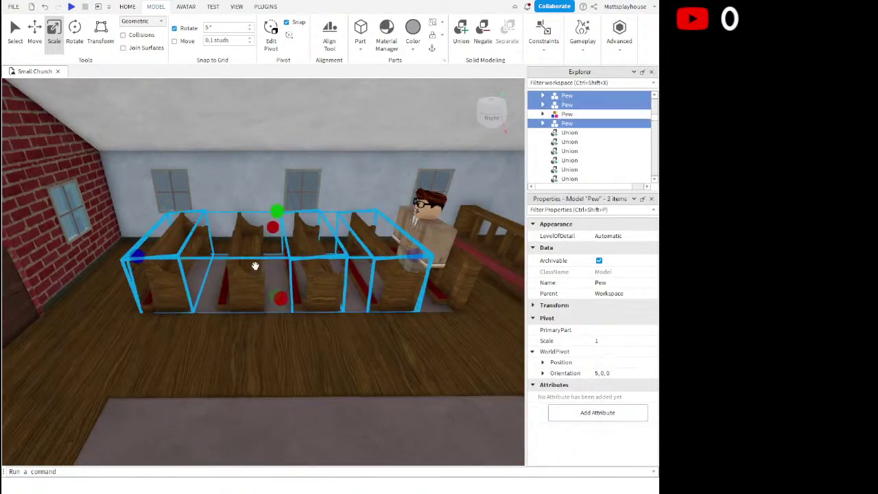
{"action": "left_click", "coordinate": [252, 265], "text": "ctrl"}
{"action": "right_click_drag", "start_coordinate": [251, 265], "coordinate": [255, 271]}
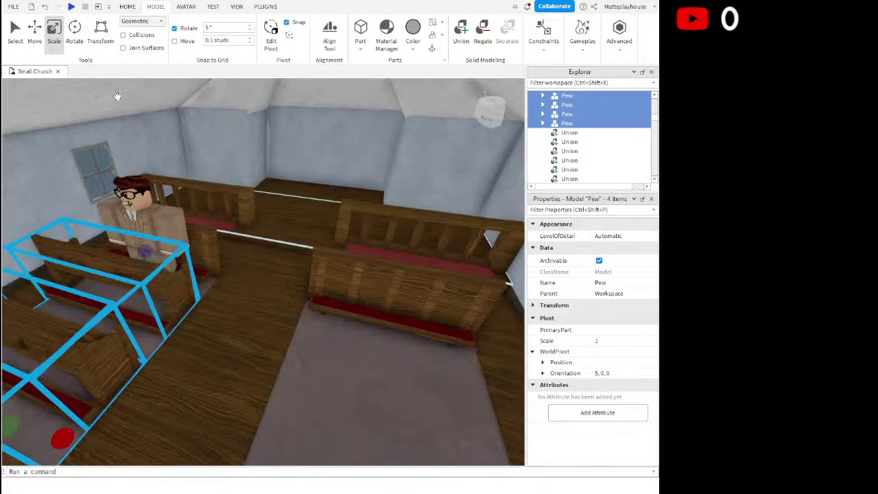
{"action": "key", "text": "ctrl+d"}
{"action": "left_click", "coordinate": [34, 33]}
{"action": "right_click_drag", "start_coordinate": [298, 333], "coordinate": [293, 337]}
{"action": "scroll", "coordinate": [121, 418], "scroll_direction": "down", "scroll_amount": 3}
{"action": "left_click_drag", "start_coordinate": [88, 425], "coordinate": [301, 381]}
{"action": "scroll", "coordinate": [290, 386], "scroll_direction": "up", "scroll_amount": 2}
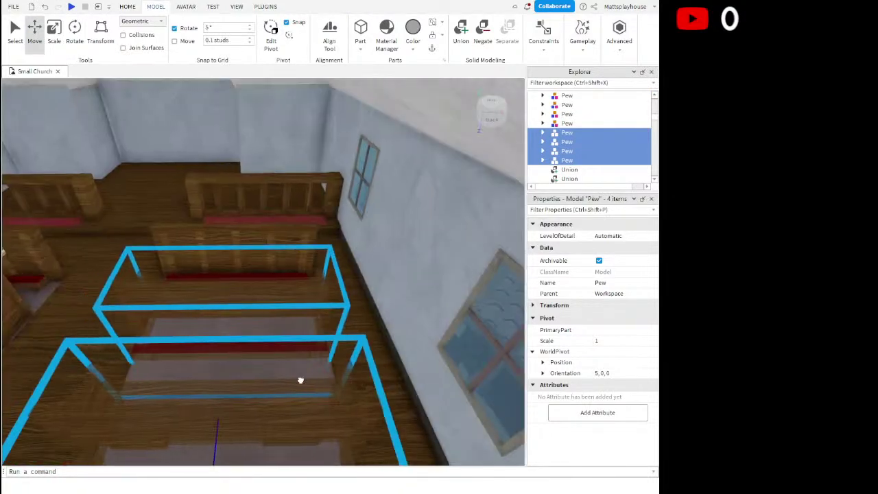
{"action": "key", "text": "d"}
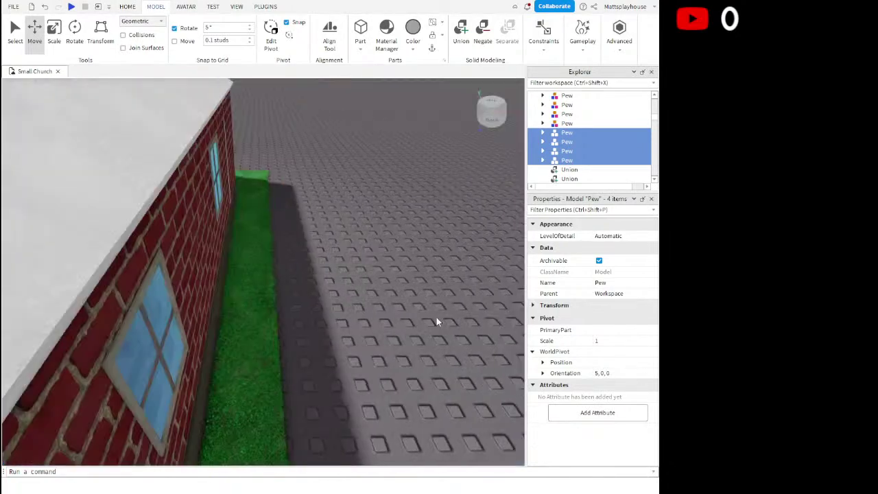
{"action": "left_click", "coordinate": [437, 319]}
Inspect the pew rows on both sides of the aisle for alignment and spacing
{"action": "key", "text": "a"}
{"action": "scroll", "coordinate": [412, 319], "scroll_direction": "down", "scroll_amount": 4}
{"action": "right_click_drag", "start_coordinate": [400, 418], "coordinate": [396, 410]}
{"action": "scroll", "coordinate": [396, 411], "scroll_direction": "up", "scroll_amount": 2}
{"action": "key", "text": "a"}
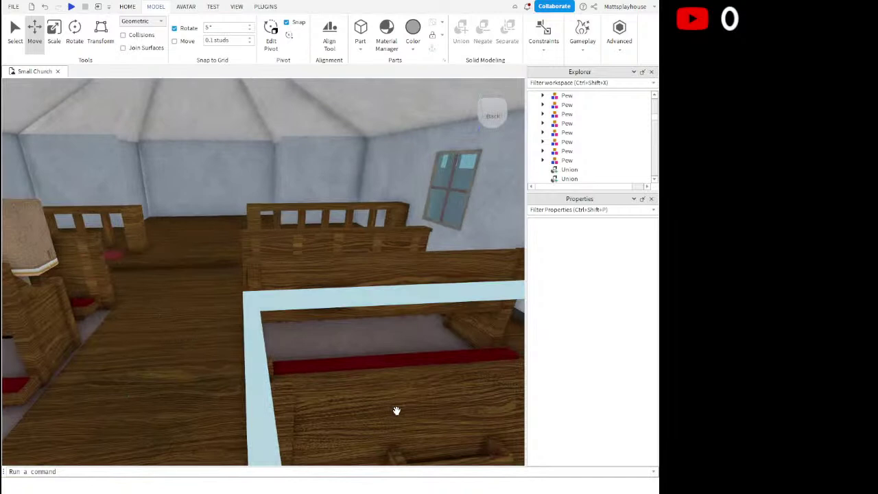
{"action": "scroll", "coordinate": [279, 355], "scroll_direction": "down", "scroll_amount": 4}
{"action": "right_click_drag", "start_coordinate": [279, 354], "coordinate": [286, 355]}
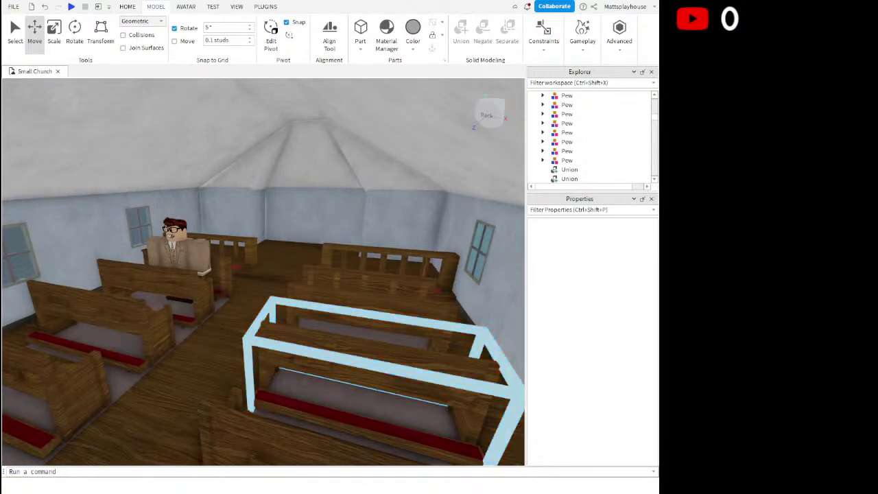
{"action": "right_click_drag", "start_coordinate": [355, 351], "coordinate": [354, 349]}
{"action": "key", "text": "d"}
{"action": "right_click_drag", "start_coordinate": [399, 365], "coordinate": [400, 373]}
{"action": "key", "text": "s"}
{"action": "key", "text": "d"}
{"action": "scroll", "coordinate": [400, 372], "scroll_direction": "up", "scroll_amount": 10}
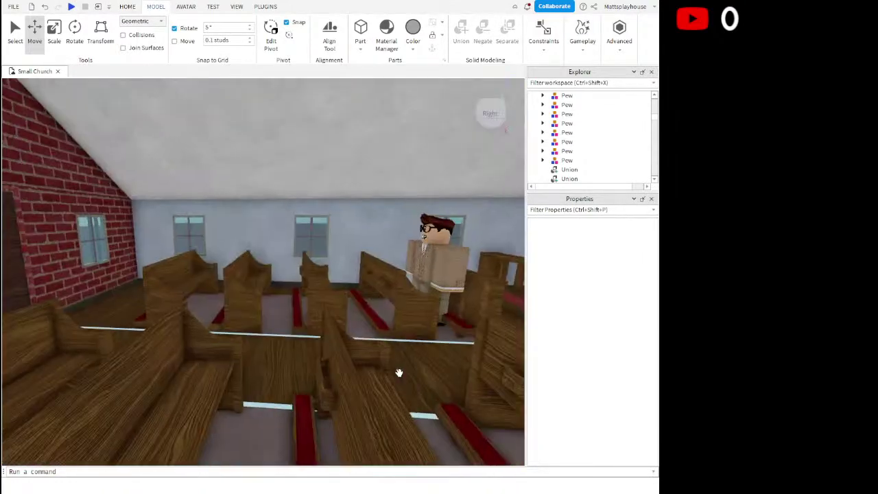
{"action": "key", "text": "s"}
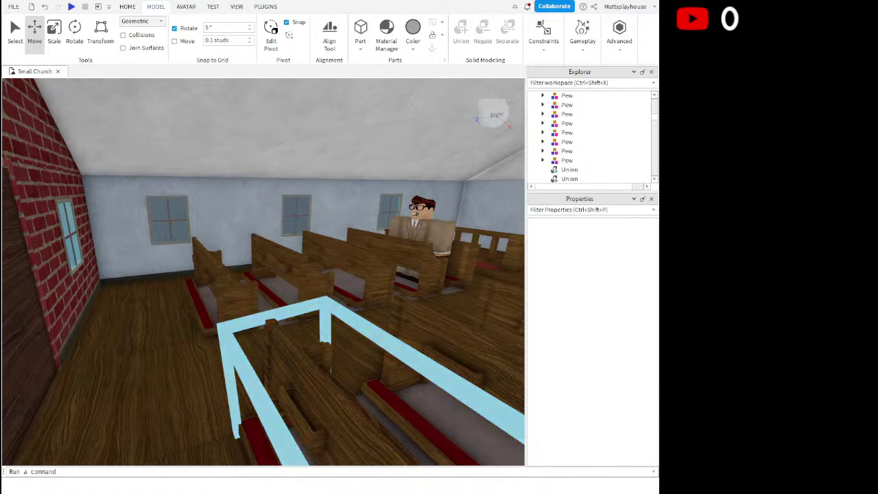
Duplicate the floor part in the recess behind the altar rails and set the copy's color to 140, 114, 70
{"action": "right_click_drag", "start_coordinate": [361, 363], "coordinate": [359, 331]}
{"action": "key", "text": "w"}
{"action": "key", "text": "w"}
{"action": "key", "text": "w"}
{"action": "right_click_drag", "start_coordinate": [297, 169], "coordinate": [328, 223]}
{"action": "right_click_drag", "start_coordinate": [426, 273], "coordinate": [430, 273]}
{"action": "left_click", "coordinate": [431, 273]}
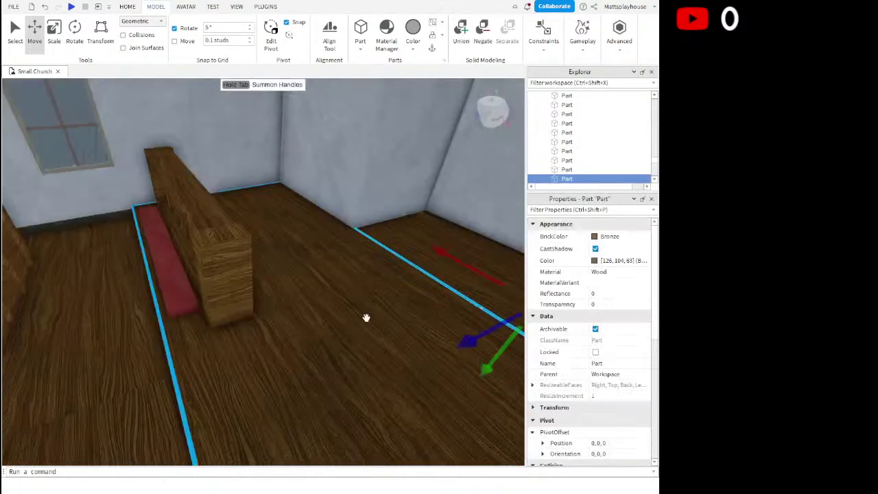
{"action": "scroll", "coordinate": [352, 317], "scroll_direction": "up", "scroll_amount": 5}
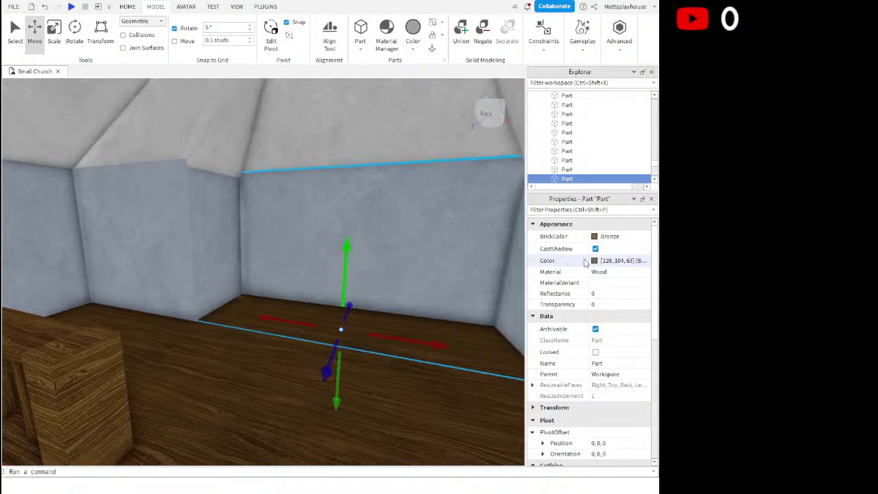
{"action": "left_click", "coordinate": [213, 292]}
{"action": "left_click", "coordinate": [383, 341]}
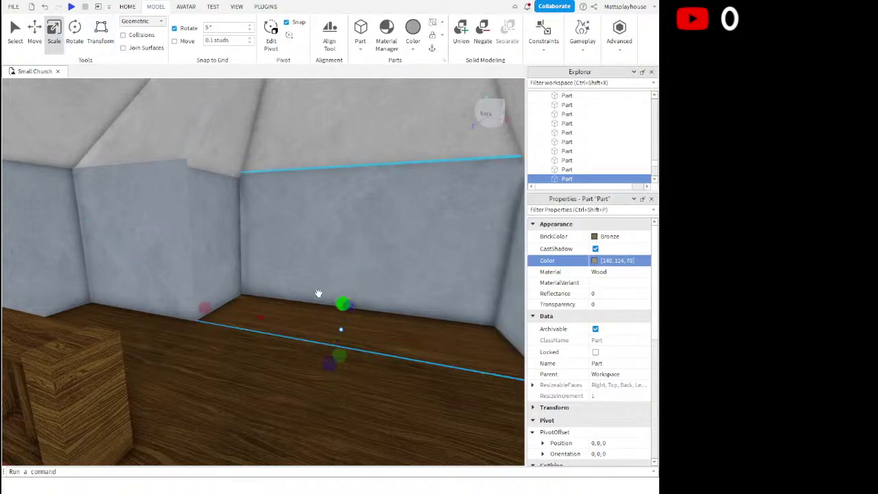
Scale the recolored copy vertically into a raised wooden block against the recess wall
{"action": "left_click_drag", "start_coordinate": [345, 299], "coordinate": [360, 313]}
{"action": "left_click_drag", "start_coordinate": [343, 354], "coordinate": [372, 278]}
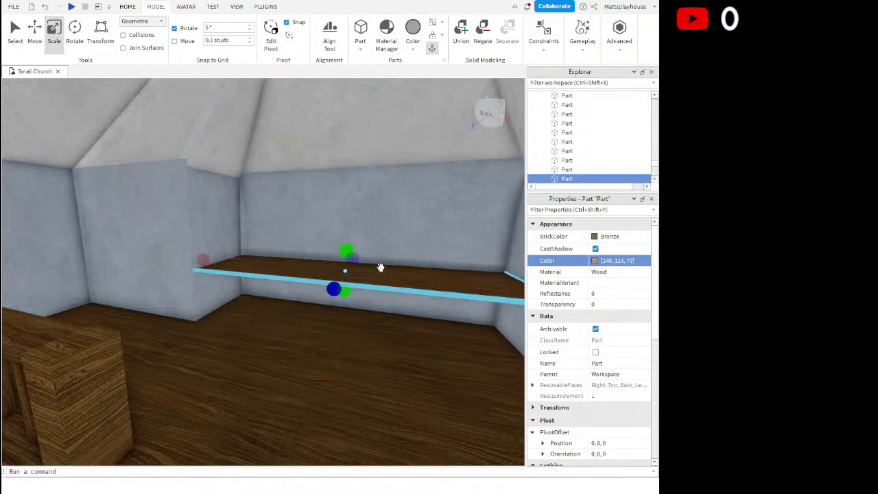
{"action": "key", "text": "d"}
{"action": "key", "text": "w"}
{"action": "right_click_drag", "start_coordinate": [371, 275], "coordinate": [371, 302]}
{"action": "left_click_drag", "start_coordinate": [273, 227], "coordinate": [255, 254]}
{"action": "key", "text": "s"}
{"action": "right_click_drag", "start_coordinate": [256, 251], "coordinate": [230, 249]}
{"action": "key", "text": "s"}
Move the avatar in front of the wooden block as a size reference
{"action": "left_click_drag", "start_coordinate": [173, 255], "coordinate": [365, 350]}
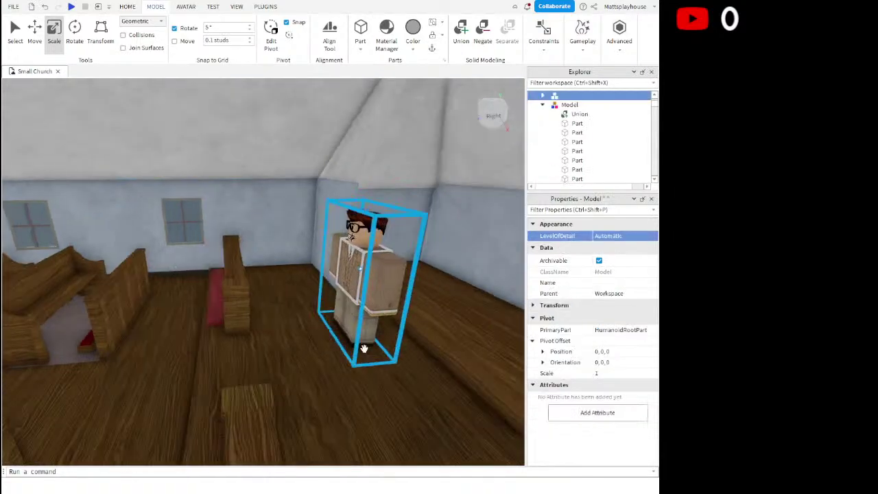
{"action": "key", "text": "s"}
{"action": "key", "text": "d"}
{"action": "right_click_drag", "start_coordinate": [329, 335], "coordinate": [384, 310]}
{"action": "key", "text": "w"}
{"action": "key", "text": "s"}
{"action": "key", "text": "w"}
{"action": "key", "text": "s"}
{"action": "left_click_drag", "start_coordinate": [383, 339], "coordinate": [295, 324]}
{"action": "right_click_drag", "start_coordinate": [295, 324], "coordinate": [224, 298]}
{"action": "key", "text": "s"}
{"action": "left_click_drag", "start_coordinate": [132, 328], "coordinate": [166, 301]}
{"action": "key", "text": "d"}
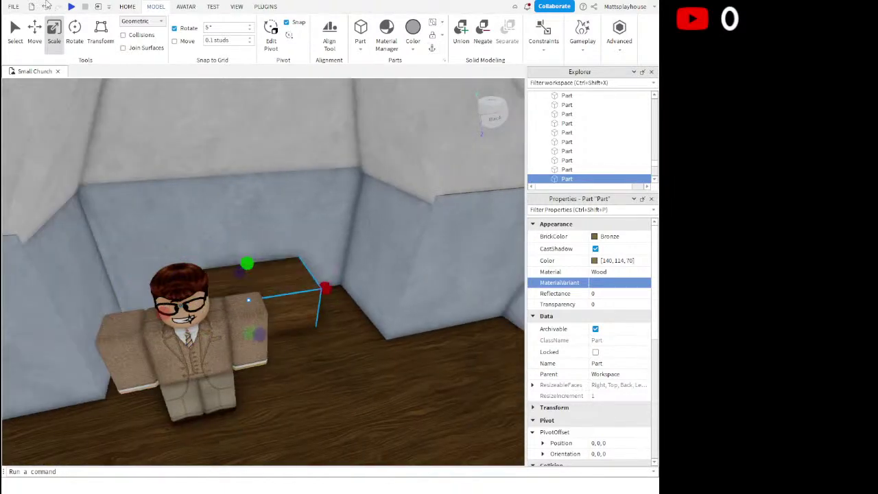
{"action": "left_click", "coordinate": [45, 7]}
{"action": "left_click", "coordinate": [45, 7]}
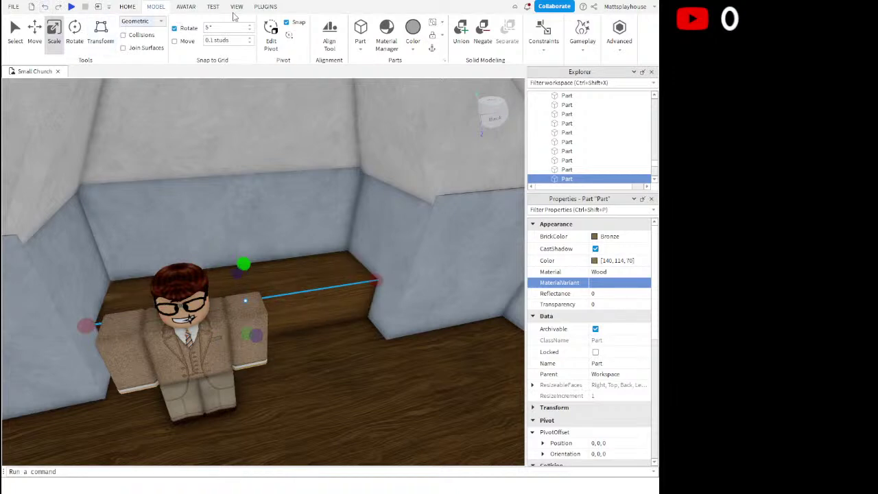
Enable move snapping at 0.5 studs, then shorten the wooden block from both ends and adjust its front depth
{"action": "right_click_drag", "start_coordinate": [384, 265], "coordinate": [367, 264]}
{"action": "key", "text": "w"}
{"action": "key", "text": "d"}
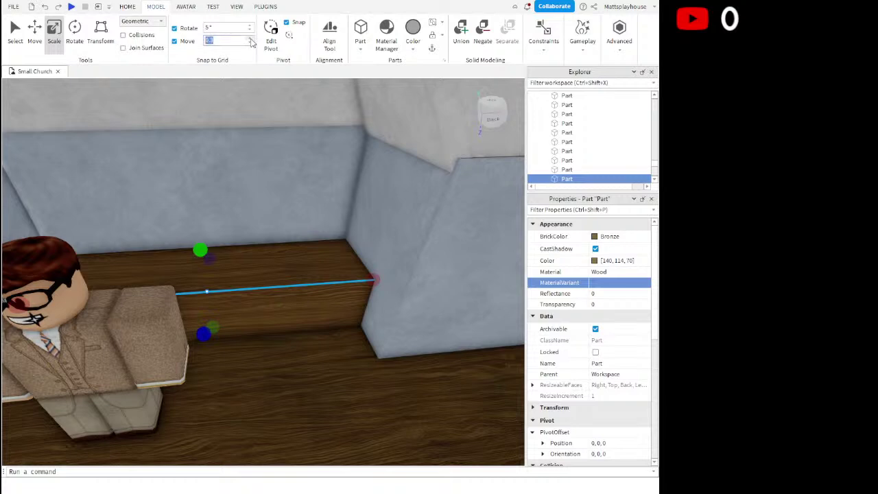
{"action": "left_click_drag", "start_coordinate": [373, 280], "coordinate": [328, 287]}
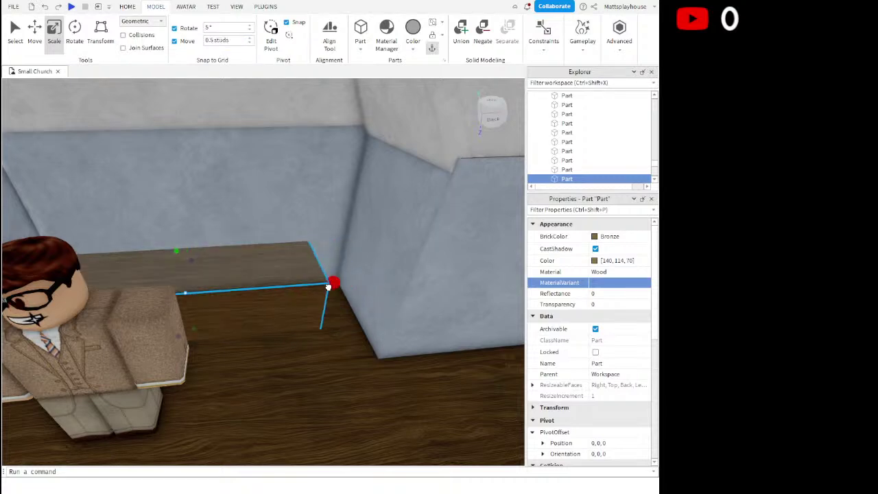
{"action": "scroll", "coordinate": [285, 280], "scroll_direction": "down", "scroll_amount": 3}
{"action": "key", "text": "a"}
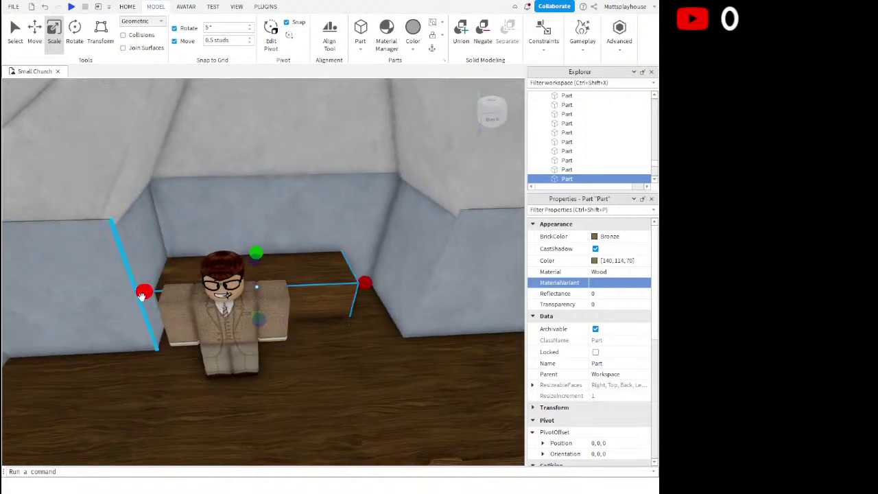
{"action": "left_click_drag", "start_coordinate": [142, 295], "coordinate": [154, 288]}
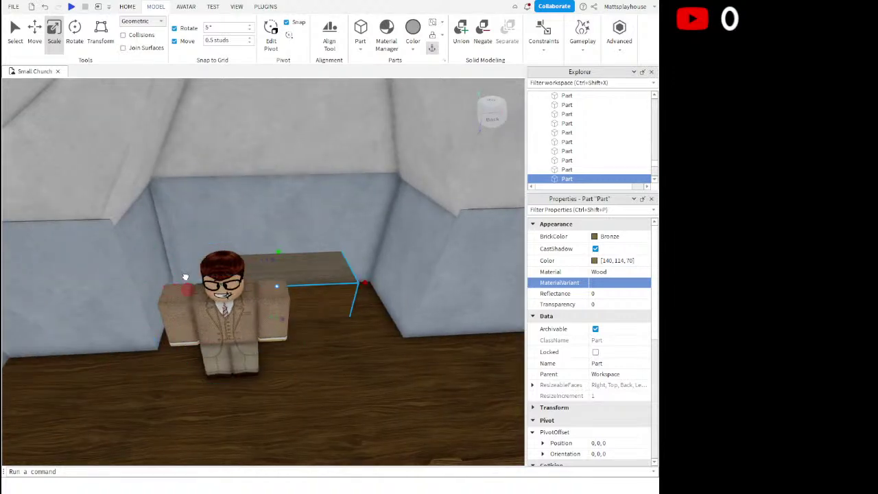
{"action": "key", "text": "d"}
{"action": "right_click_drag", "start_coordinate": [251, 275], "coordinate": [272, 270]}
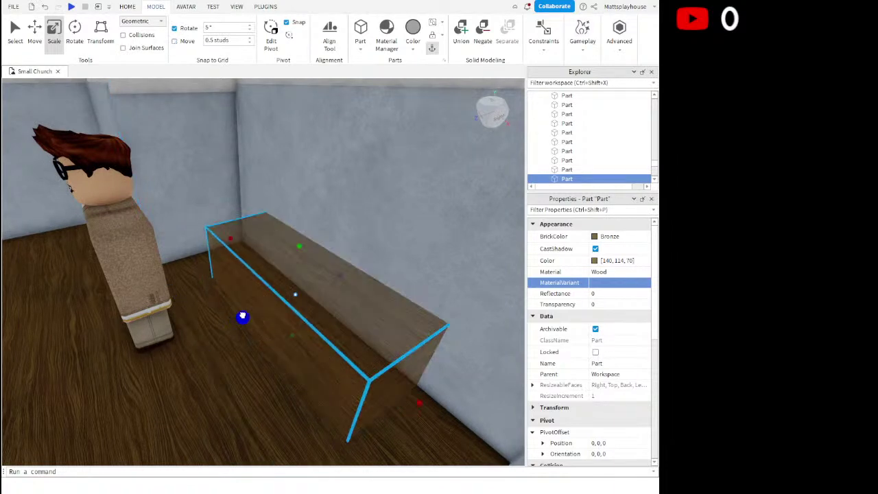
{"action": "left_click", "coordinate": [153, 333]}
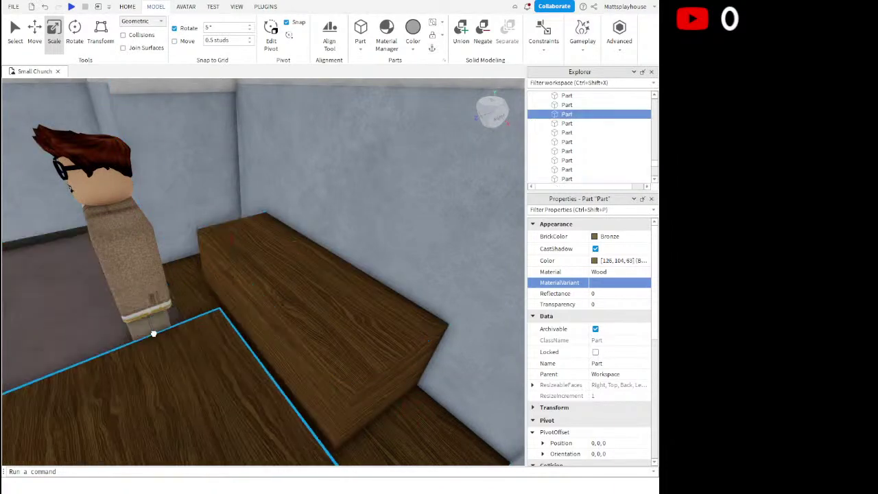
{"action": "left_click", "coordinate": [48, 8]}
{"action": "left_click", "coordinate": [48, 9]}
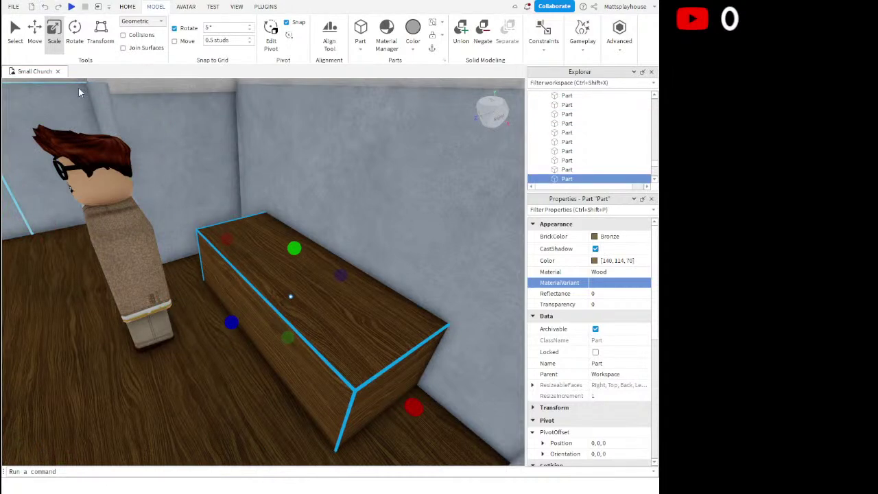
Move the avatar close against the front of the wooden block and compare their sizes
{"action": "left_click_drag", "start_coordinate": [142, 288], "coordinate": [194, 313]}
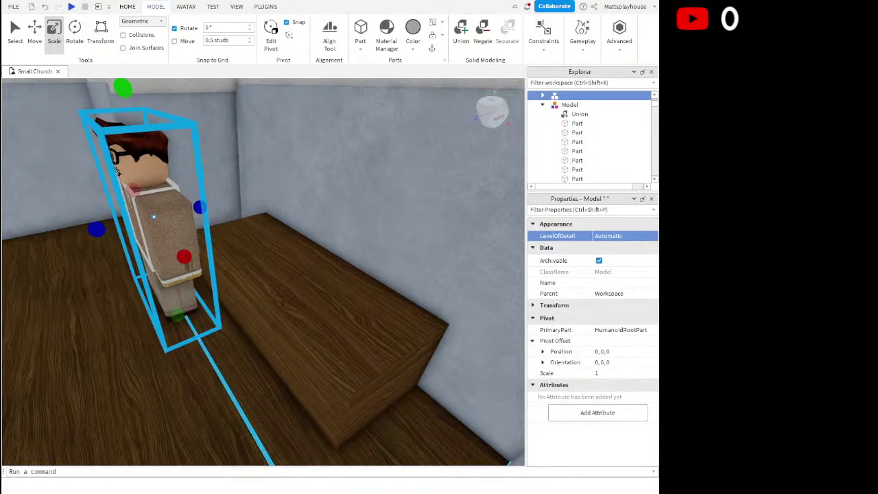
{"action": "right_click_drag", "start_coordinate": [344, 396], "coordinate": [343, 396]}
{"action": "scroll", "coordinate": [343, 395], "scroll_direction": "down", "scroll_amount": 5}
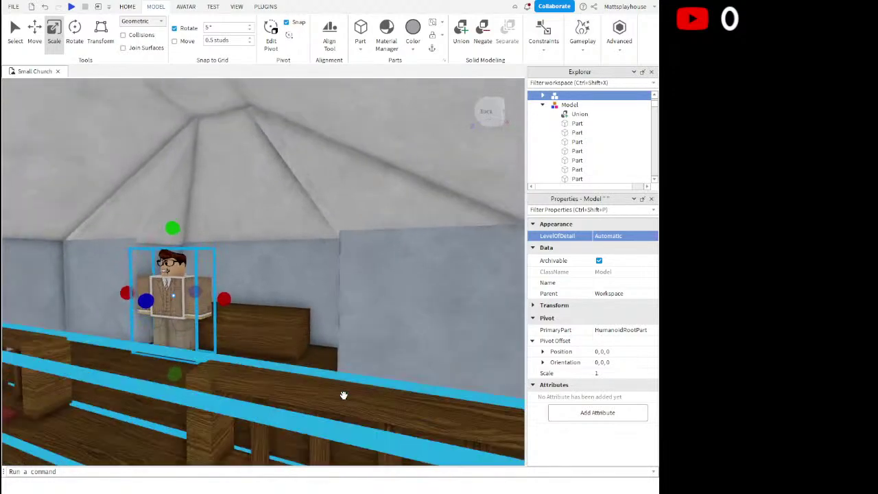
{"action": "scroll", "coordinate": [343, 396], "scroll_direction": "up", "scroll_amount": 5}
Duplicate the wooden altar block and flatten the copy into a thin slab on top of it
{"action": "left_click", "coordinate": [341, 396]}
{"action": "scroll", "coordinate": [335, 415], "scroll_direction": "down", "scroll_amount": 3}
{"action": "scroll", "coordinate": [332, 412], "scroll_direction": "up", "scroll_amount": 4}
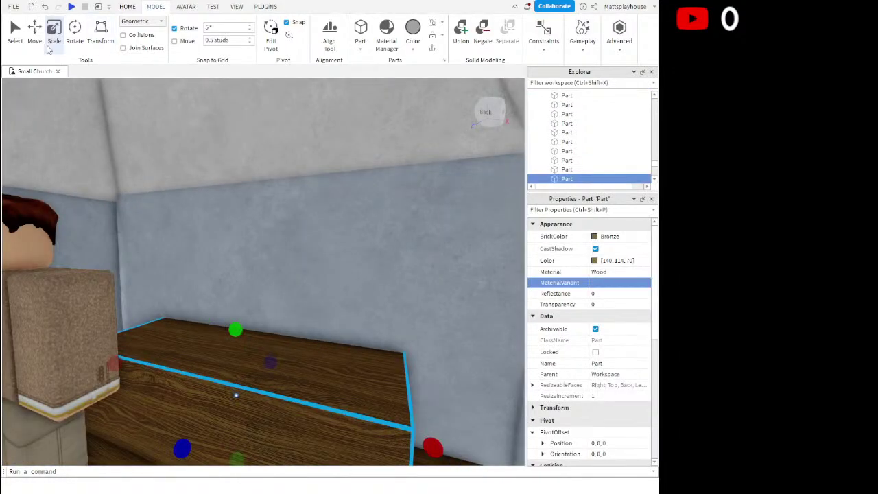
{"action": "right_click_drag", "start_coordinate": [170, 216], "coordinate": [176, 212]}
{"action": "scroll", "coordinate": [177, 212], "scroll_direction": "down", "scroll_amount": 3}
{"action": "scroll", "coordinate": [273, 277], "scroll_direction": "up", "scroll_amount": 1}
{"action": "left_click_drag", "start_coordinate": [254, 313], "coordinate": [270, 309]}
{"action": "scroll", "coordinate": [282, 292], "scroll_direction": "up", "scroll_amount": 3}
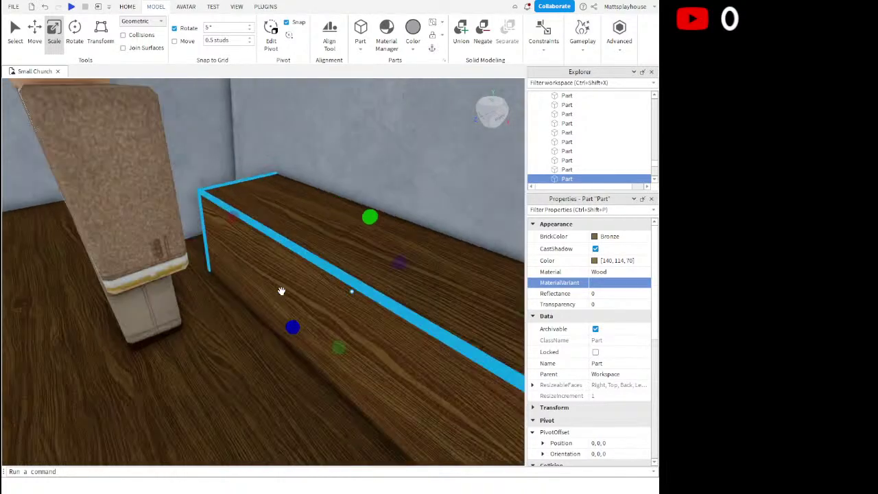
{"action": "right_click_drag", "start_coordinate": [281, 292], "coordinate": [298, 313]}
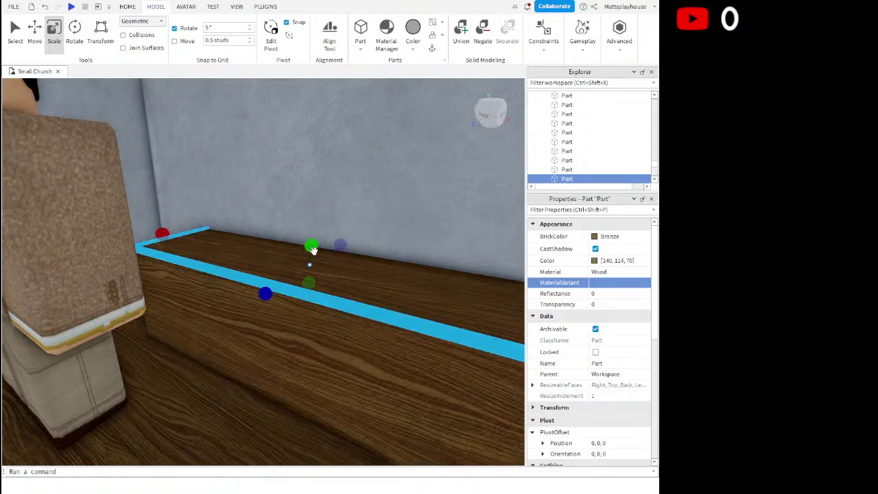
Adjust the slab's thickness and extend it past the block's front and both ends to form an overhanging altar top
{"action": "left_click_drag", "start_coordinate": [317, 242], "coordinate": [317, 239]}
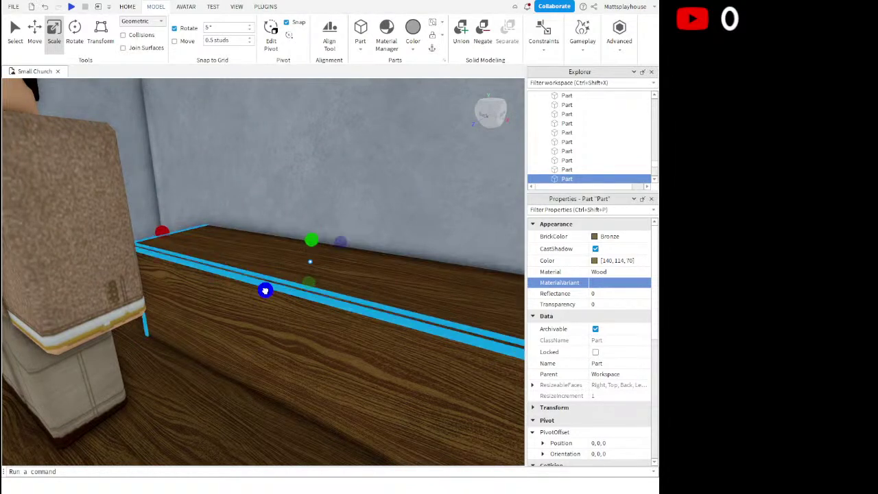
{"action": "left_click_drag", "start_coordinate": [266, 291], "coordinate": [263, 291]}
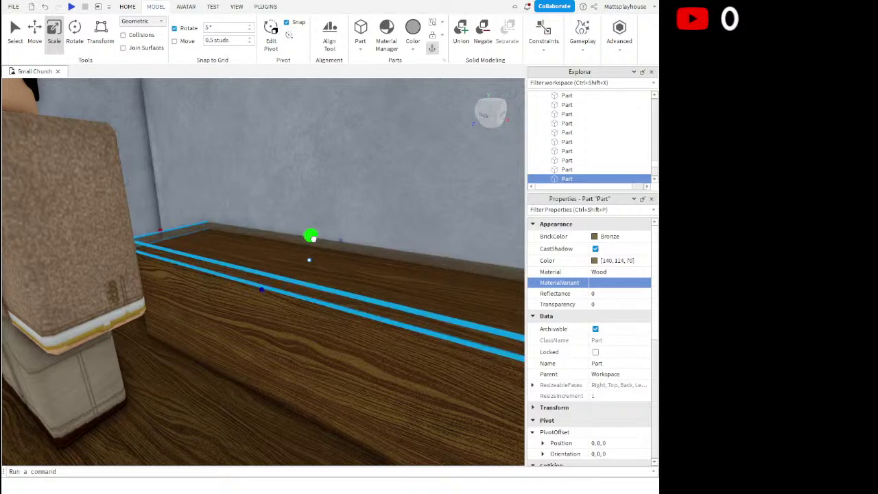
{"action": "left_click_drag", "start_coordinate": [312, 239], "coordinate": [313, 241]}
{"action": "right_click_drag", "start_coordinate": [313, 241], "coordinate": [313, 240]}
{"action": "left_click_drag", "start_coordinate": [269, 279], "coordinate": [272, 279]}
{"action": "key", "text": "a"}
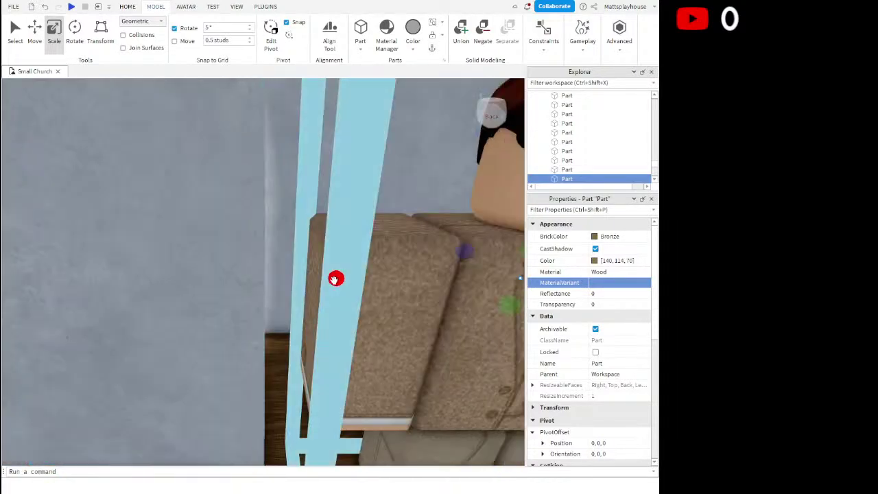
{"action": "key", "text": "d"}
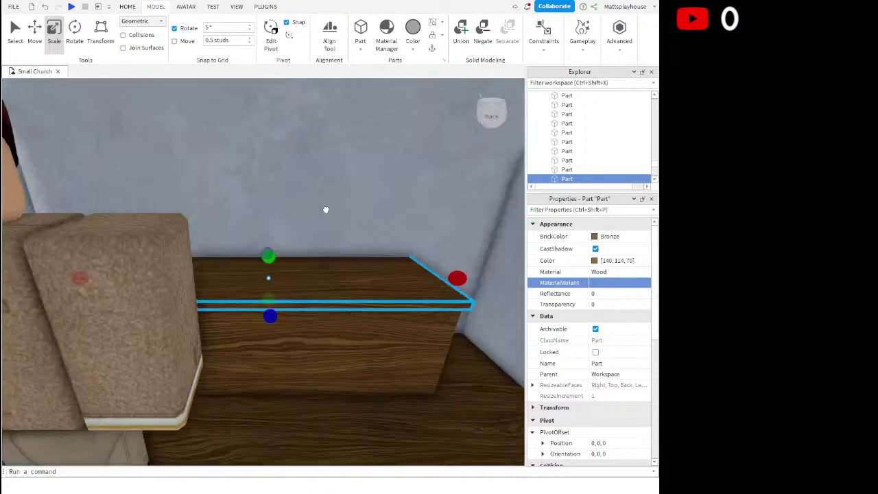
{"action": "left_click", "coordinate": [325, 210]}
Move the avatar aside so it stands clear of the altar
{"action": "left_click", "coordinate": [135, 348]}
{"action": "key", "text": "s"}
{"action": "right_click_drag", "start_coordinate": [115, 366], "coordinate": [119, 367]}
{"action": "left_click_drag", "start_coordinate": [116, 365], "coordinate": [234, 376]}
Duplicate the altar's top slab, set the copy's front edge back, and shorten it to a narrow strip at one end
{"action": "left_click", "coordinate": [321, 286]}
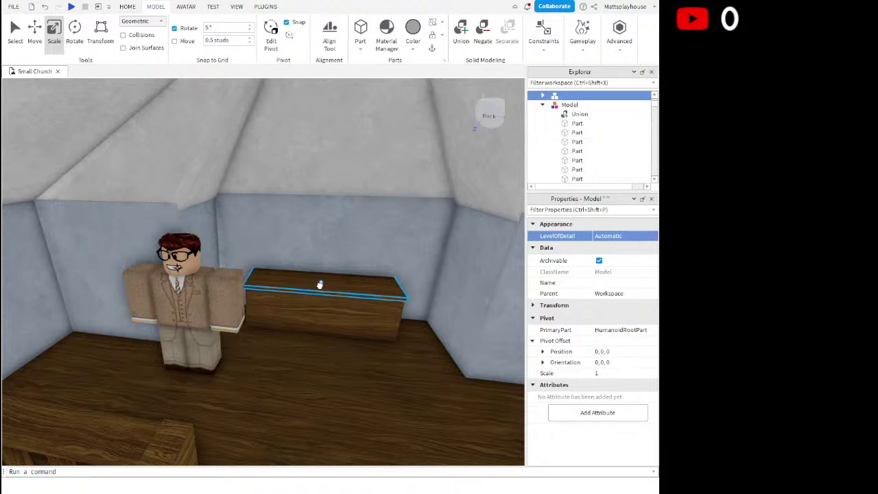
{"action": "scroll", "coordinate": [308, 295], "scroll_direction": "up", "scroll_amount": 3}
{"action": "right_click_drag", "start_coordinate": [272, 309], "coordinate": [275, 308]}
{"action": "left_click_drag", "start_coordinate": [246, 295], "coordinate": [268, 280]}
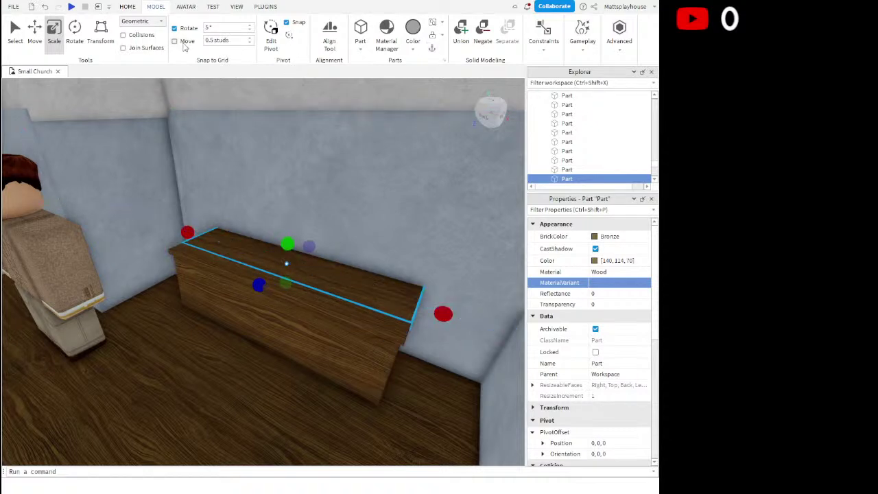
{"action": "right_click_drag", "start_coordinate": [363, 274], "coordinate": [355, 288]}
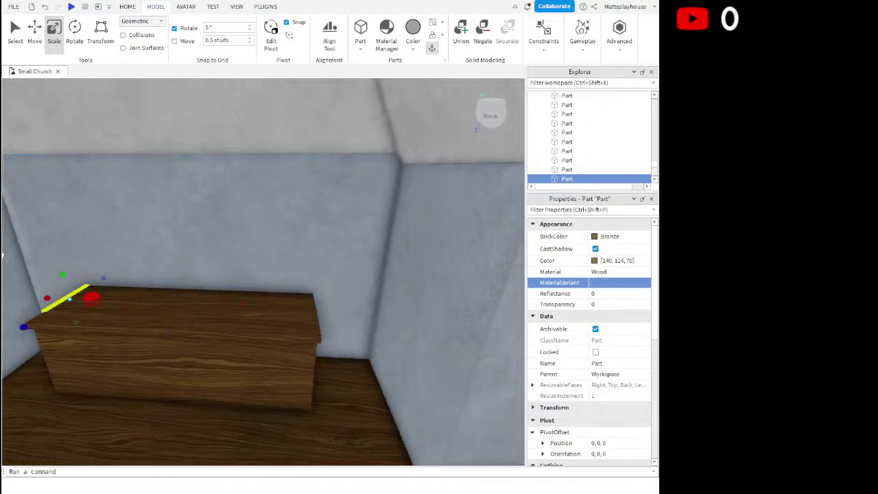
{"action": "left_click_drag", "start_coordinate": [2, 256], "coordinate": [3, 255]}
{"action": "key", "text": "a"}
{"action": "key", "text": "w"}
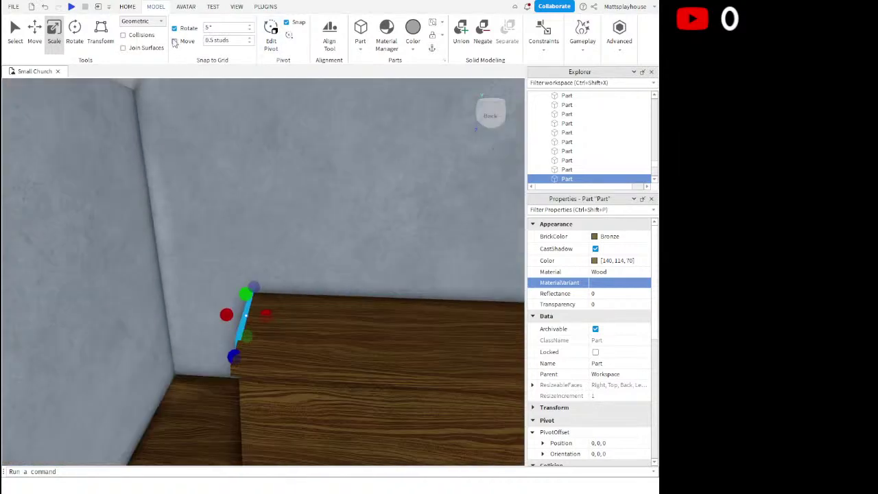
Enable move snapping at 0.5 studs and widen the narrow strip to just under half the altar's length
{"action": "left_click_drag", "start_coordinate": [266, 310], "coordinate": [266, 309]}
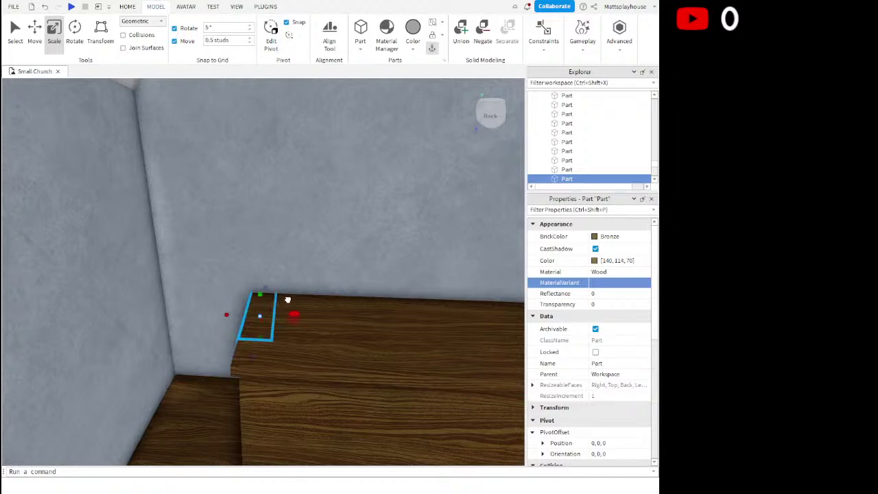
{"action": "left_click_drag", "start_coordinate": [342, 298], "coordinate": [341, 297]}
{"action": "key", "text": "d"}
{"action": "left_click_drag", "start_coordinate": [175, 280], "coordinate": [205, 288]}
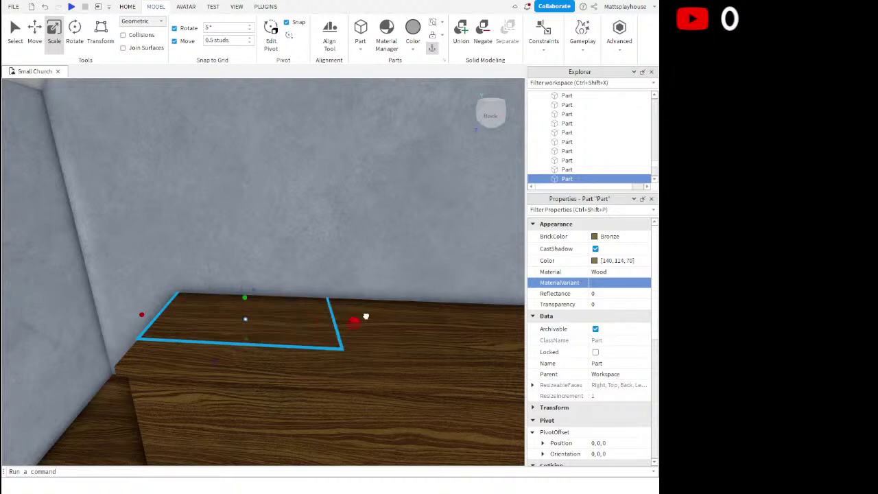
{"action": "left_click_drag", "start_coordinate": [375, 319], "coordinate": [375, 317]}
{"action": "key", "text": "s"}
{"action": "key", "text": "d"}
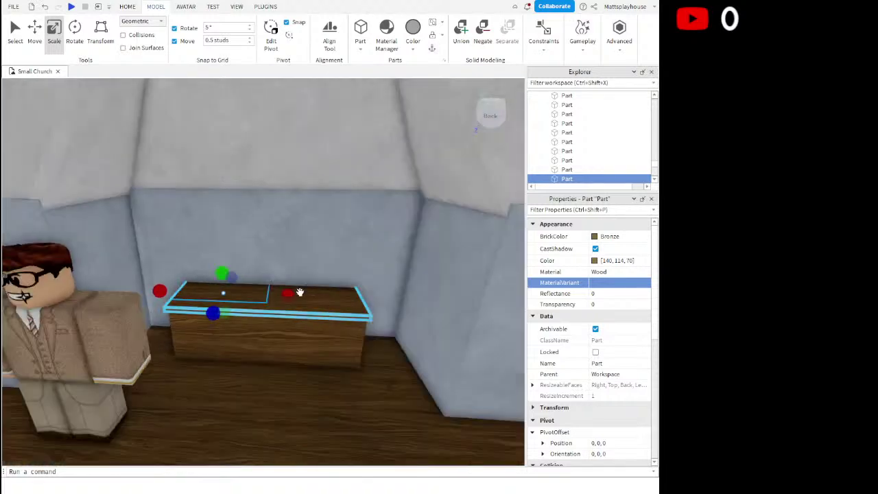
{"action": "left_click_drag", "start_coordinate": [289, 296], "coordinate": [290, 297]}
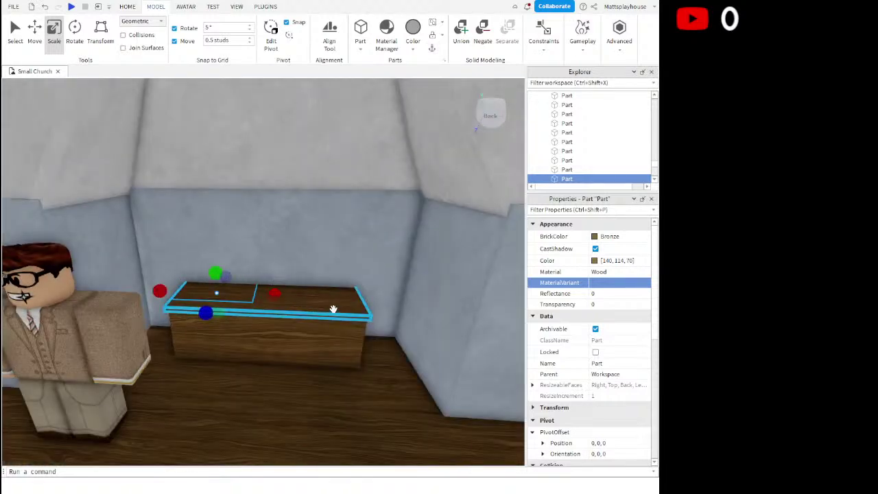
Scale the half-length strip upward into a raised block on the altar top and adjust its front depth
{"action": "left_click_drag", "start_coordinate": [214, 275], "coordinate": [227, 263]}
{"action": "scroll", "coordinate": [280, 265], "scroll_direction": "up", "scroll_amount": 5}
{"action": "right_click_drag", "start_coordinate": [280, 265], "coordinate": [277, 265]}
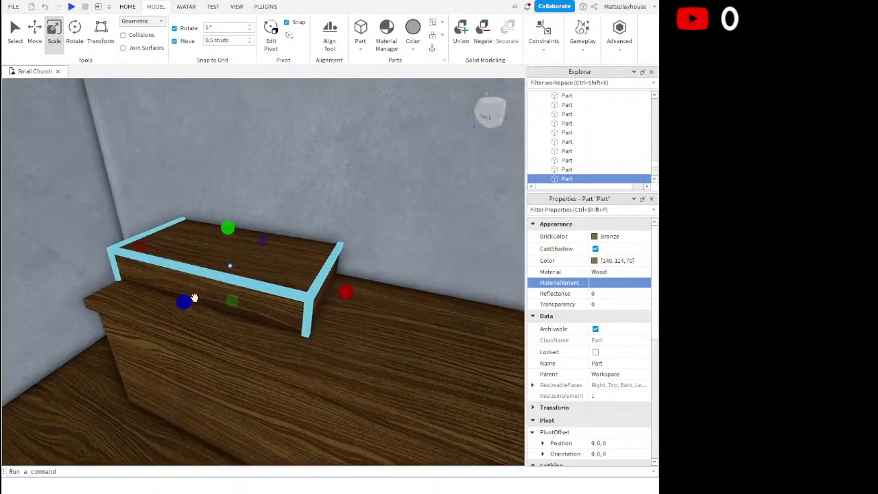
{"action": "mouse_move", "coordinate": [186, 303]}
{"action": "left_mouse_down"}
{"action": "mouse_move", "coordinate": [196, 295]}
{"action": "mouse_move", "coordinate": [192, 301]}
{"action": "left_mouse_up"}
{"action": "right_click_drag", "start_coordinate": [205, 280], "coordinate": [208, 278]}
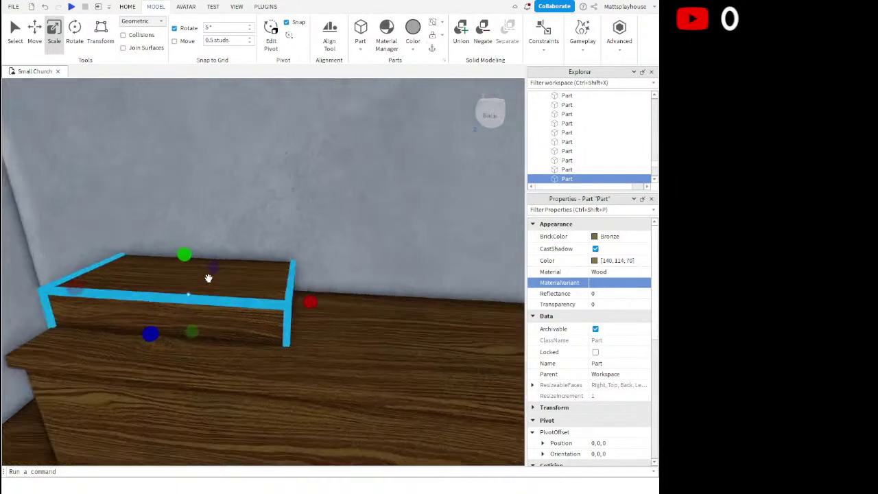
Turn off move snapping, duplicate the raised block, and move the copy to the opposite end of the altar top
{"action": "scroll", "coordinate": [209, 279], "scroll_direction": "down", "scroll_amount": 5}
{"action": "left_click", "coordinate": [35, 32]}
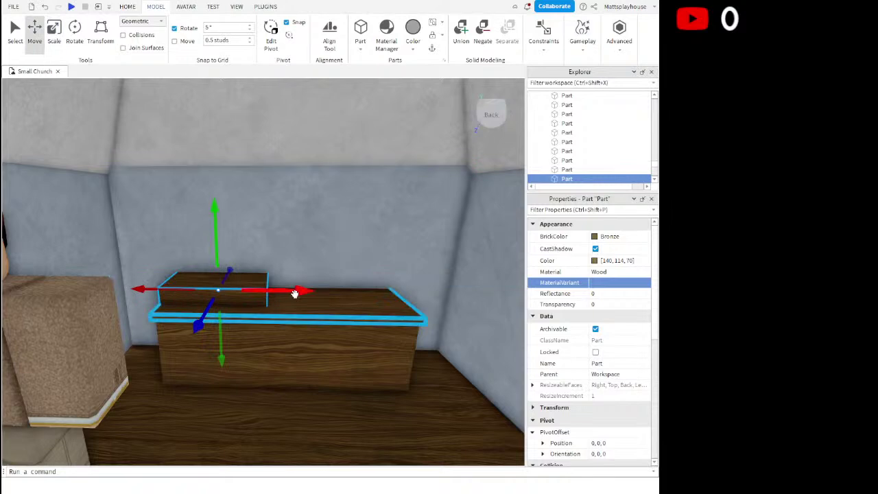
{"action": "key", "text": "d"}
{"action": "left_click_drag", "start_coordinate": [292, 290], "coordinate": [321, 273]}
{"action": "key", "text": "w"}
{"action": "left_click", "coordinate": [325, 269]}
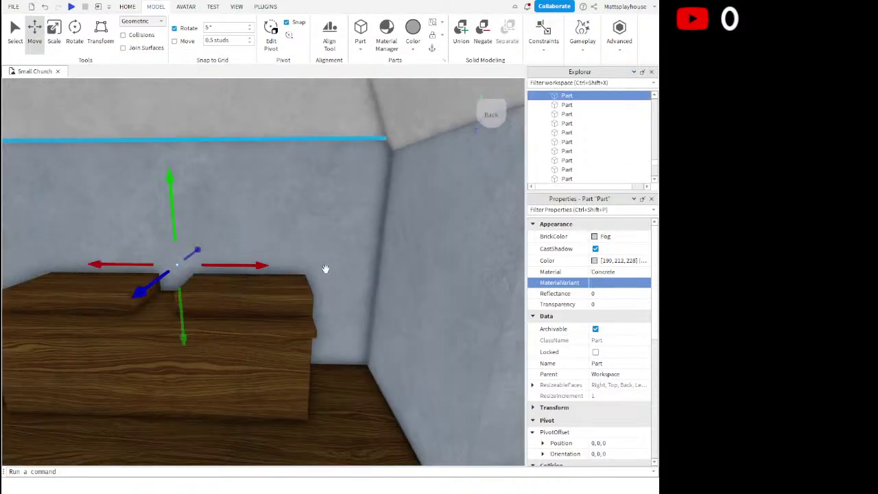
Examine the gap between the two raised blocks and how the copy lines up with the altar's end
{"action": "key", "text": "d"}
{"action": "key", "text": "w"}
{"action": "right_click_drag", "start_coordinate": [316, 272], "coordinate": [321, 272]}
{"action": "key", "text": "a"}
{"action": "scroll", "coordinate": [321, 272], "scroll_direction": "down", "scroll_amount": 6}
{"action": "scroll", "coordinate": [320, 274], "scroll_direction": "down", "scroll_amount": 1}
{"action": "scroll", "coordinate": [320, 282], "scroll_direction": "up", "scroll_amount": 6}
{"action": "left_click", "coordinate": [321, 281]}
{"action": "scroll", "coordinate": [322, 281], "scroll_direction": "down", "scroll_amount": 3}
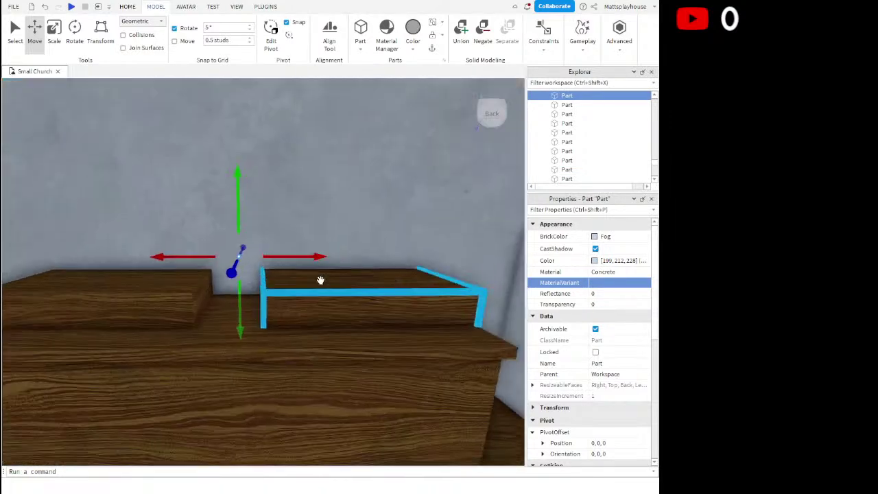
Set move snapping to 0.1 studs and adjust the inner end of the duplicated raised block beside the central gap
{"action": "key", "text": "w"}
{"action": "left_click", "coordinate": [61, 42]}
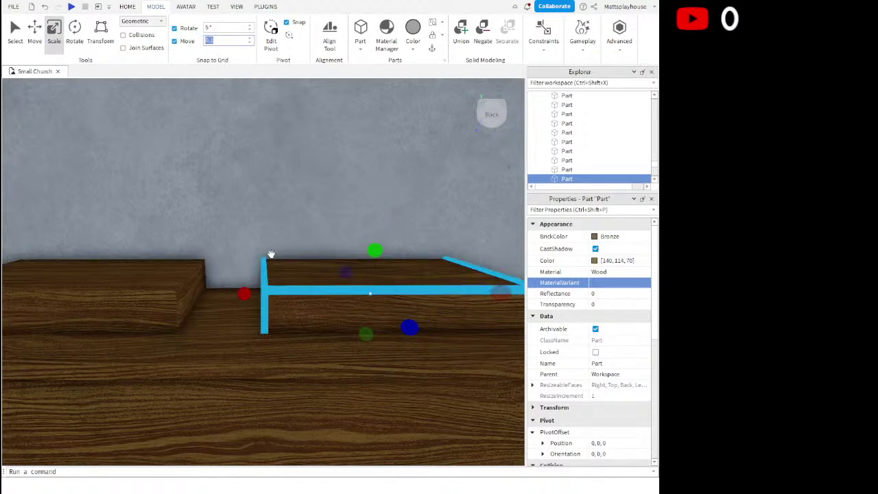
{"action": "left_click_drag", "start_coordinate": [238, 293], "coordinate": [206, 291]}
{"action": "left_click", "coordinate": [183, 294]}
{"action": "left_click", "coordinate": [230, 237]}
{"action": "key", "text": "s"}
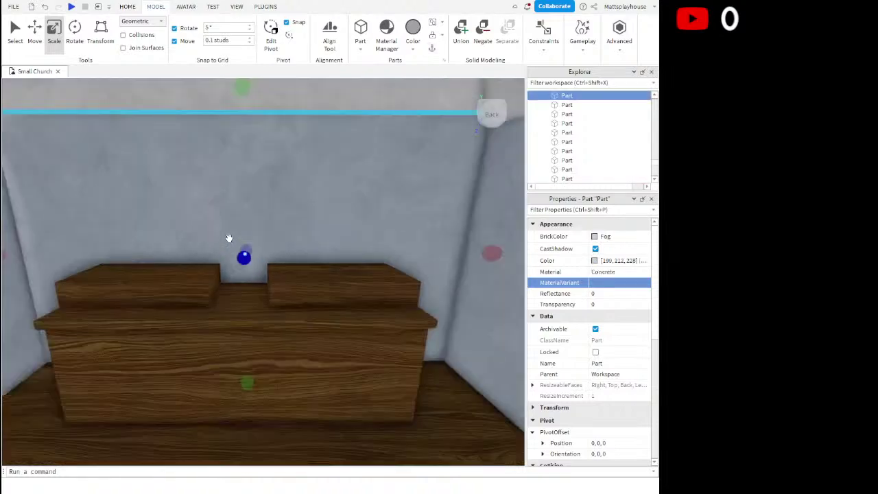
Duplicate the second raised block, extend the copy across the gap, and fit its end against the first block with snapping off
{"action": "key", "text": "w"}
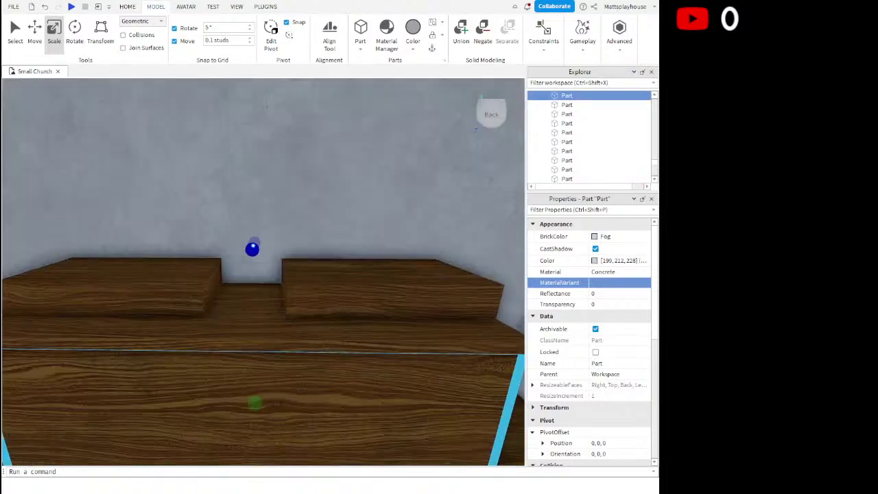
{"action": "left_click", "coordinate": [323, 300]}
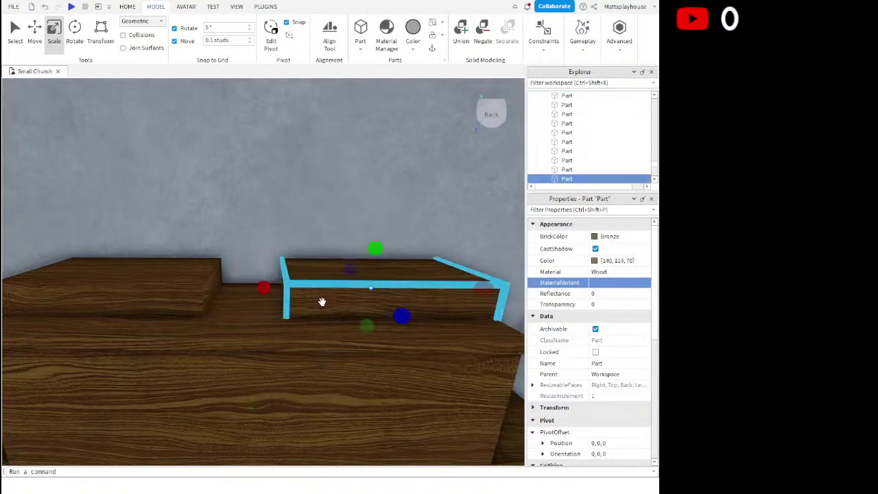
{"action": "scroll", "coordinate": [304, 308], "scroll_direction": "down", "scroll_amount": 5}
{"action": "scroll", "coordinate": [299, 292], "scroll_direction": "up", "scroll_amount": 5}
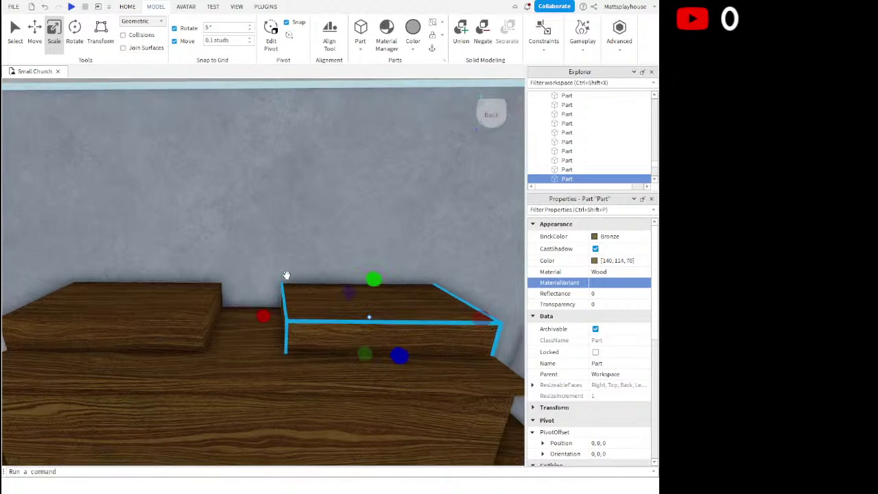
{"action": "left_click_drag", "start_coordinate": [263, 315], "coordinate": [196, 306]}
{"action": "left_click", "coordinate": [175, 44]}
{"action": "left_click_drag", "start_coordinate": [191, 315], "coordinate": [209, 313]}
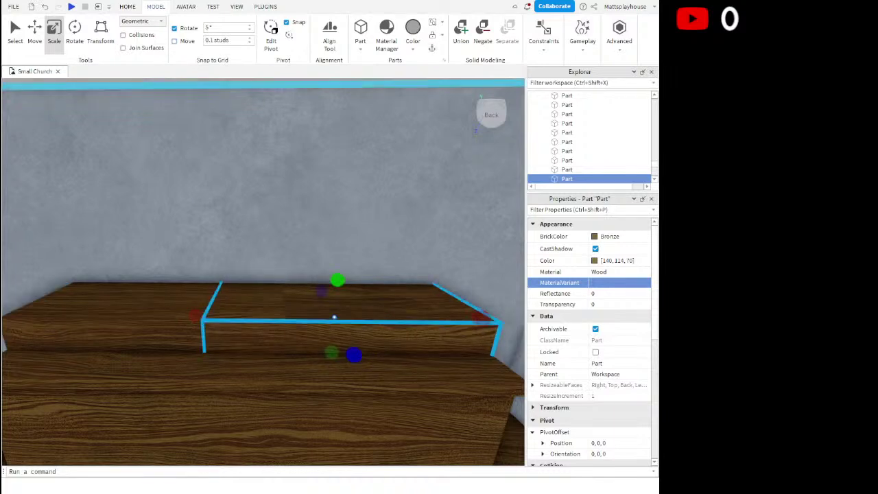
Check the part count with the Brick Counter plugin
{"action": "left_click", "coordinate": [262, 9]}
{"action": "left_click", "coordinate": [342, 34]}
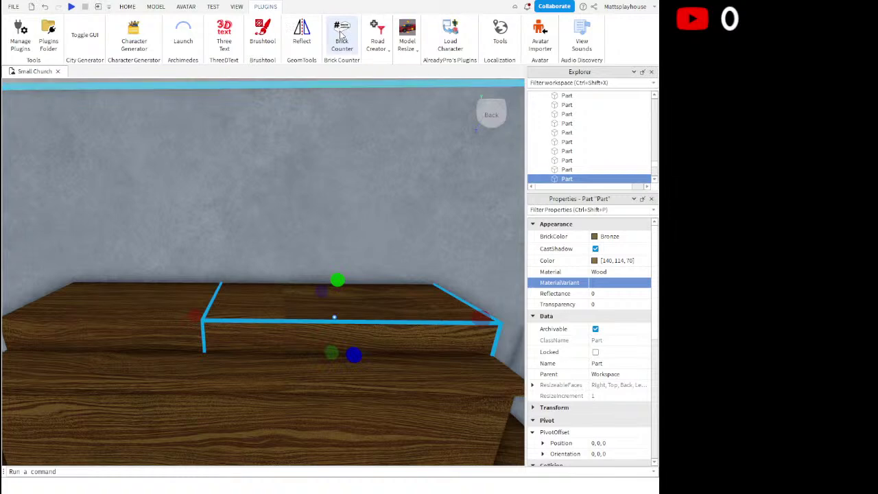
{"action": "left_click", "coordinate": [342, 34]}
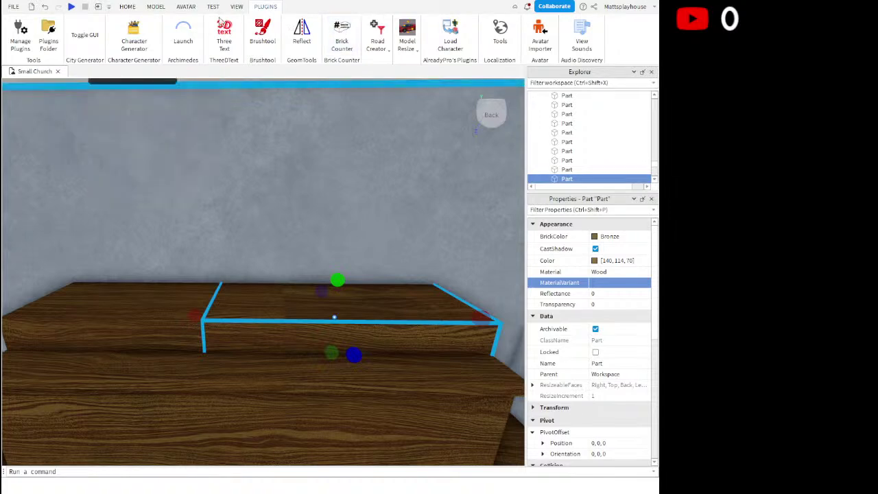
Shorten the copy so it only fills the gap between the two raised blocks, and fine-tune its fit
{"action": "left_click", "coordinate": [155, 7]}
{"action": "left_click_drag", "start_coordinate": [482, 317], "coordinate": [339, 282]}
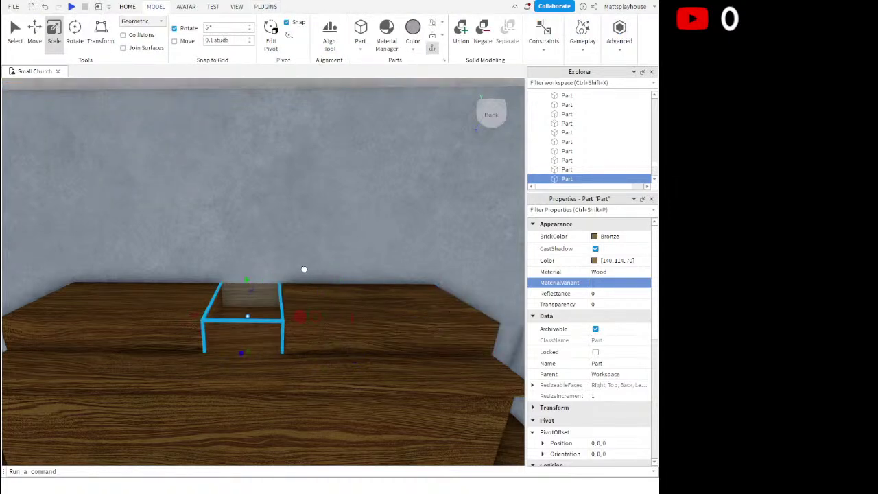
{"action": "mouse_move", "coordinate": [309, 267]}
{"action": "right_mouse_down"}
{"action": "mouse_move", "coordinate": [326, 272]}
{"action": "mouse_move", "coordinate": [314, 263]}
{"action": "right_mouse_up"}
{"action": "scroll", "coordinate": [225, 316], "scroll_direction": "down", "scroll_amount": 2}
{"action": "left_click_drag", "start_coordinate": [90, 344], "coordinate": [116, 330]}
{"action": "right_click_drag", "start_coordinate": [216, 369], "coordinate": [202, 363]}
{"action": "left_click_drag", "start_coordinate": [277, 301], "coordinate": [275, 299]}
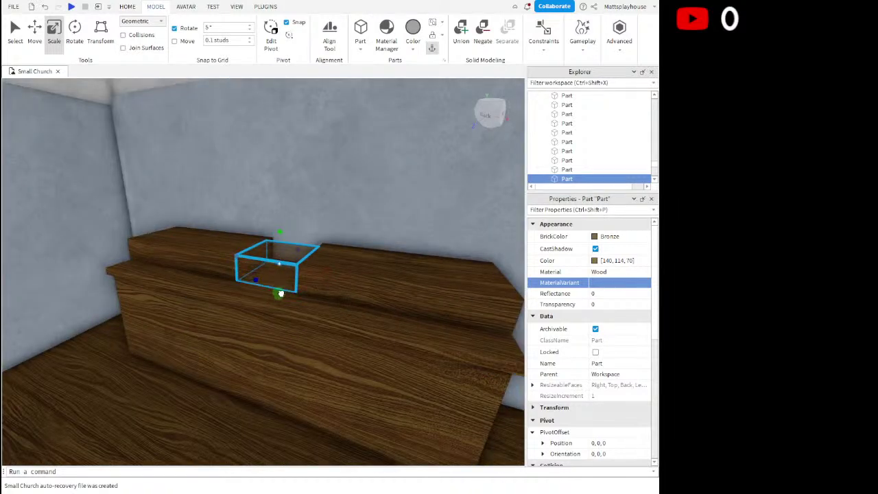
{"action": "left_click_drag", "start_coordinate": [279, 295], "coordinate": [279, 295]}
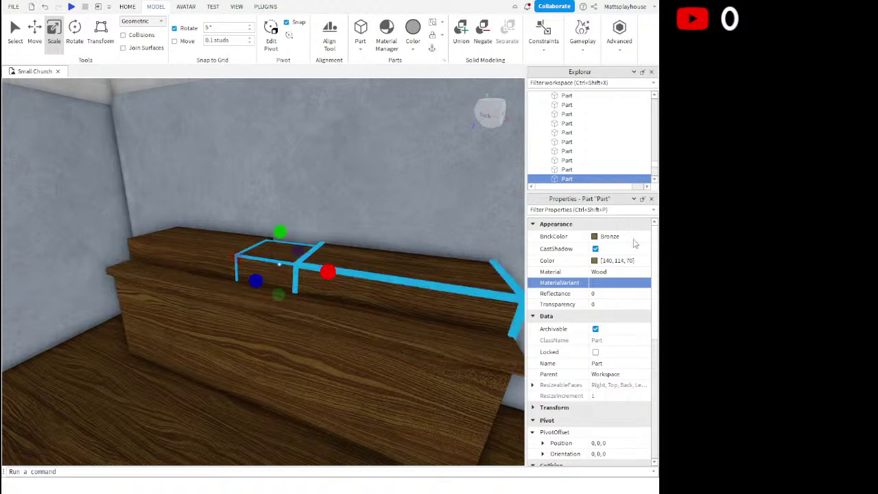
Set the block filling the altar gap to Metal and give it a gold color of 225, 171, 53
{"action": "left_click", "coordinate": [592, 239]}
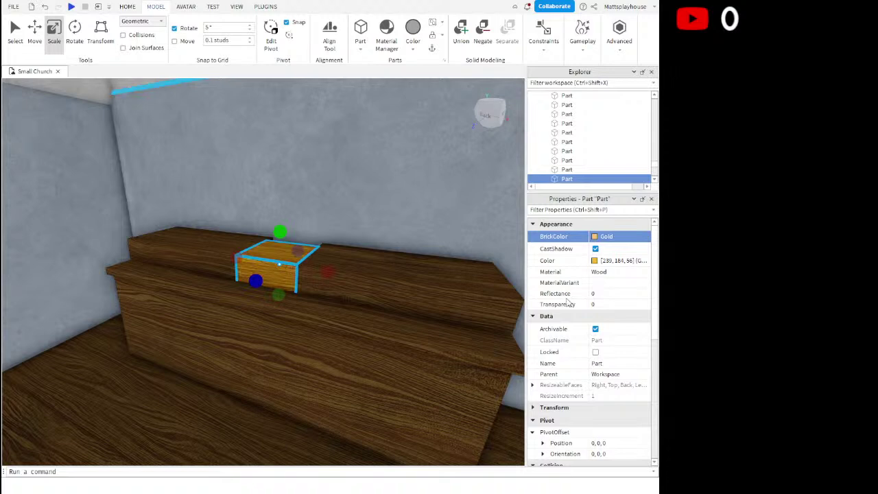
{"action": "left_click", "coordinate": [488, 348]}
{"action": "left_click", "coordinate": [608, 273]}
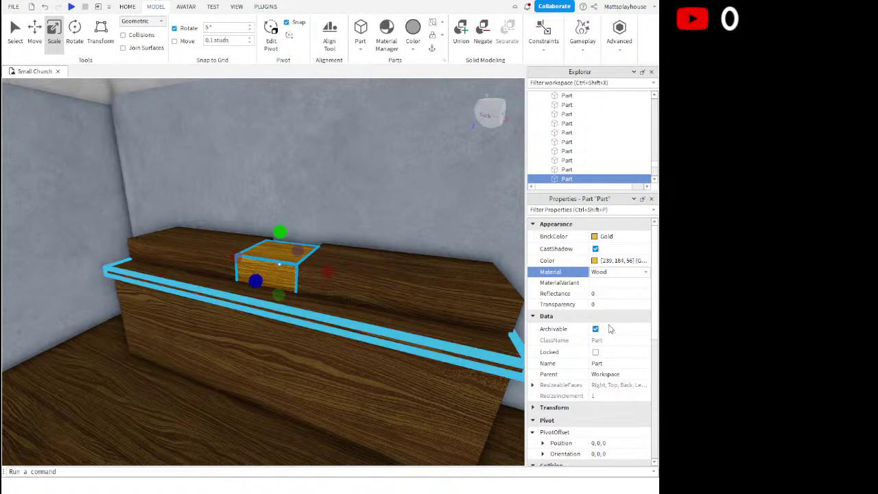
{"action": "left_click", "coordinate": [609, 313]}
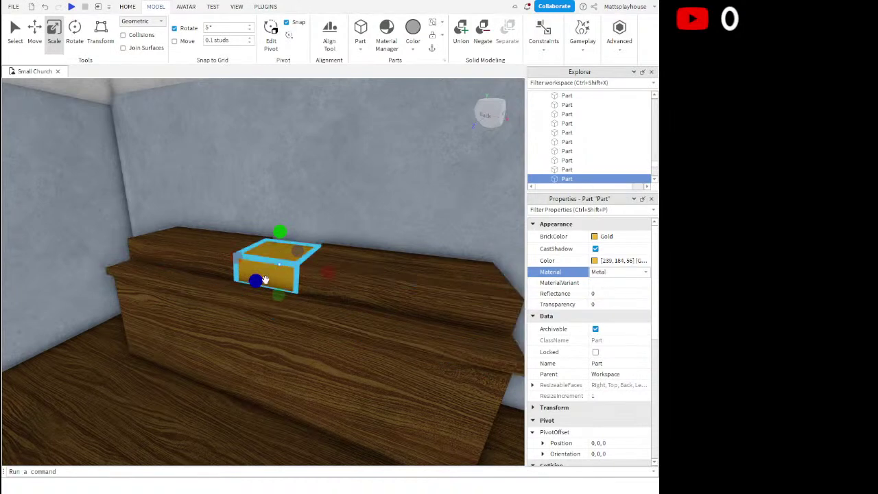
{"action": "left_click_drag", "start_coordinate": [261, 281], "coordinate": [261, 280]}
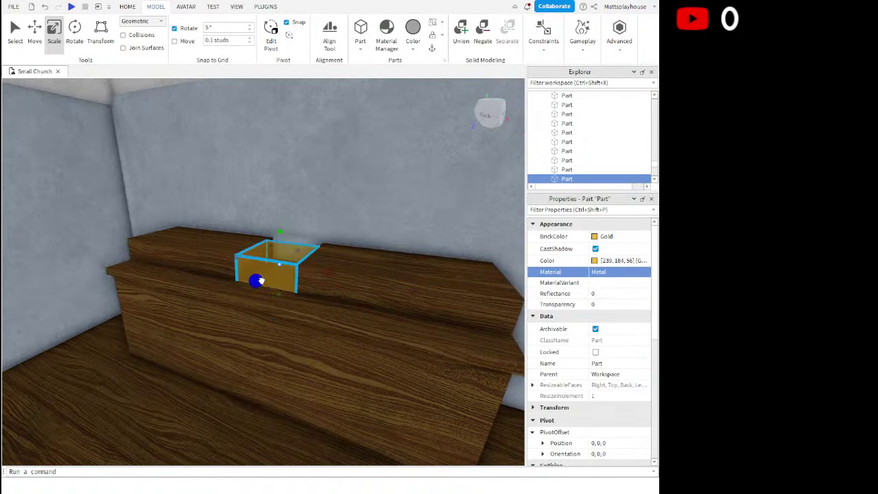
{"action": "left_click", "coordinate": [599, 238]}
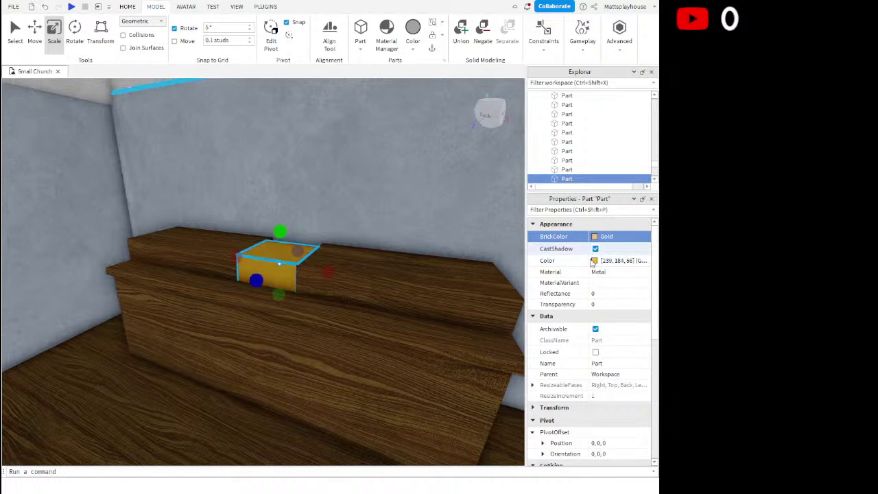
{"action": "left_click", "coordinate": [451, 168]}
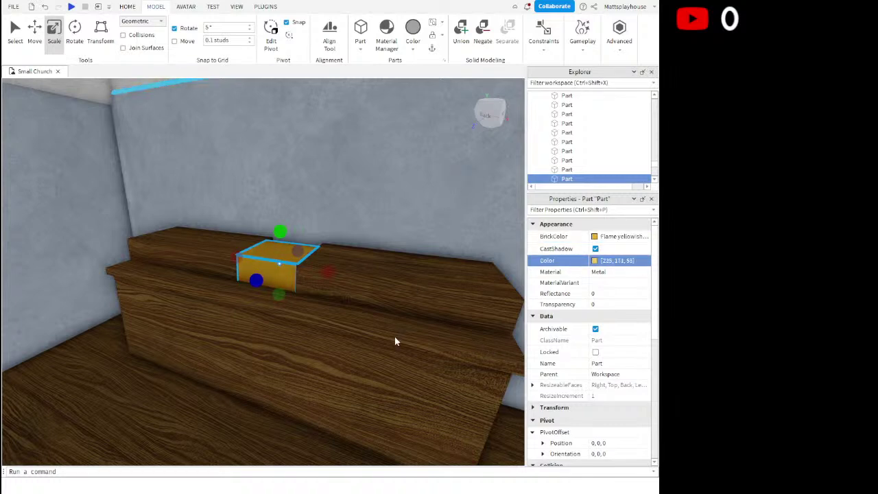
Scale the gold metal block upward so it rises well above the neighbouring raised wooden blocks
{"action": "right_click_drag", "start_coordinate": [355, 307], "coordinate": [356, 307]}
{"action": "key", "text": "w"}
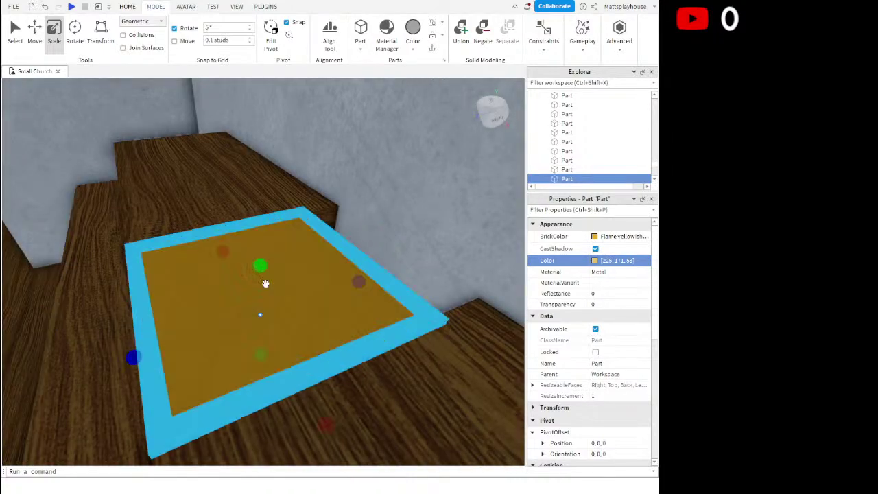
{"action": "left_click_drag", "start_coordinate": [262, 266], "coordinate": [270, 263]}
{"action": "right_click_drag", "start_coordinate": [269, 265], "coordinate": [270, 263]}
{"action": "key", "text": "s"}
{"action": "left_click_drag", "start_coordinate": [270, 263], "coordinate": [290, 250]}
{"action": "right_click_drag", "start_coordinate": [290, 249], "coordinate": [293, 247]}
{"action": "key", "text": "a"}
{"action": "left_click_drag", "start_coordinate": [295, 242], "coordinate": [299, 245]}
Duplicate the raised wooden block beside the gold block and shorten the copy to a thin slice against the gold
{"action": "right_click_drag", "start_coordinate": [299, 288], "coordinate": [298, 288]}
{"action": "key", "text": "w"}
{"action": "scroll", "coordinate": [298, 288], "scroll_direction": "up", "scroll_amount": 1}
{"action": "left_click", "coordinate": [229, 339]}
{"action": "scroll", "coordinate": [229, 339], "scroll_direction": "down", "scroll_amount": 1}
{"action": "key", "text": "ctrl+d"}
{"action": "left_click_drag", "start_coordinate": [66, 301], "coordinate": [211, 294]}
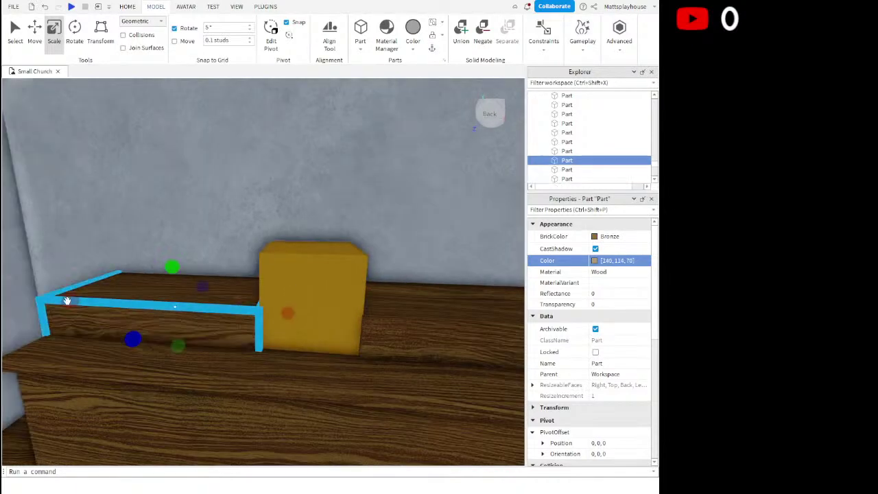
Stretch the thin wooden slice upward into a side post running along the gold block
{"action": "right_click_drag", "start_coordinate": [227, 286], "coordinate": [235, 291]}
{"action": "key", "text": "w"}
{"action": "key", "text": "a"}
{"action": "scroll", "coordinate": [236, 290], "scroll_direction": "down", "scroll_amount": 1}
{"action": "left_click_drag", "start_coordinate": [273, 359], "coordinate": [335, 202]}
{"action": "key", "text": "d"}
{"action": "right_click_drag", "start_coordinate": [321, 237], "coordinate": [324, 245]}
{"action": "scroll", "coordinate": [323, 245], "scroll_direction": "down", "scroll_amount": 2}
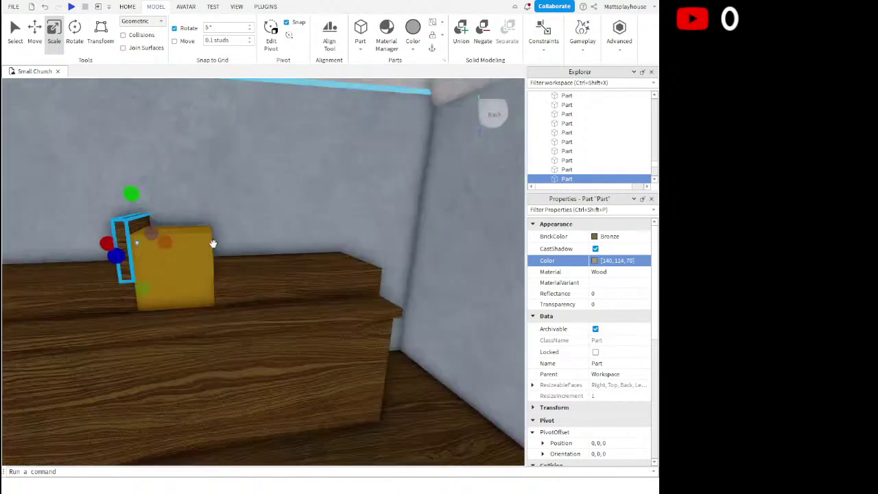
Fine-tune the gold block's height against the top of the wooden side post
{"action": "left_click", "coordinate": [212, 244]}
{"action": "right_click_drag", "start_coordinate": [213, 243], "coordinate": [179, 220]}
{"action": "left_click_drag", "start_coordinate": [202, 217], "coordinate": [203, 212]}
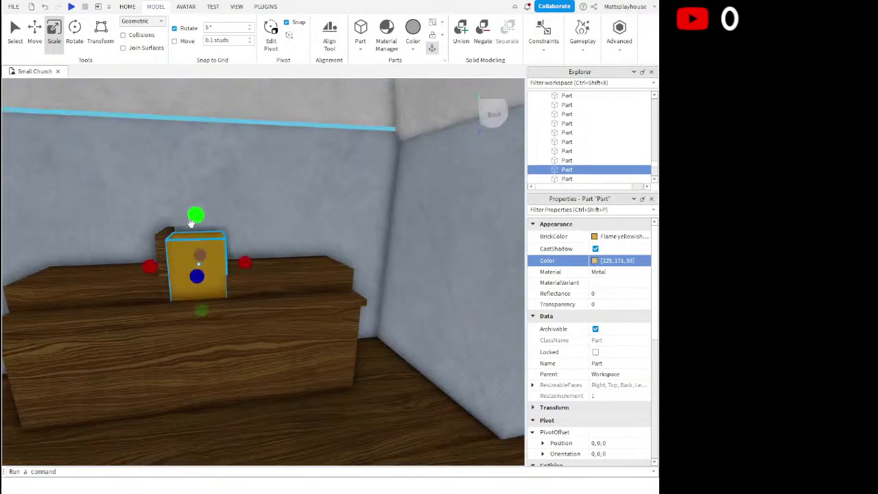
Place a copy of the wooden side post against the opposite side of the gold block
{"action": "left_click", "coordinate": [166, 232]}
{"action": "key", "text": "ctrl+2"}
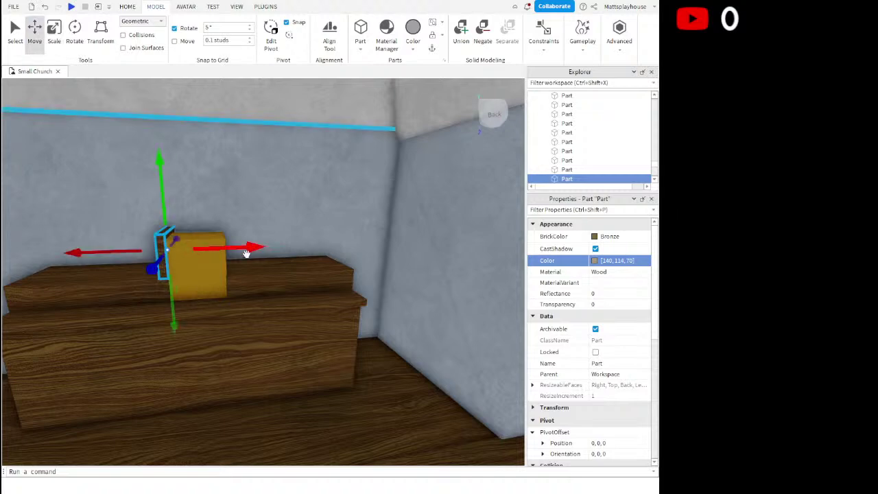
{"action": "left_click_drag", "start_coordinate": [249, 245], "coordinate": [290, 229]}
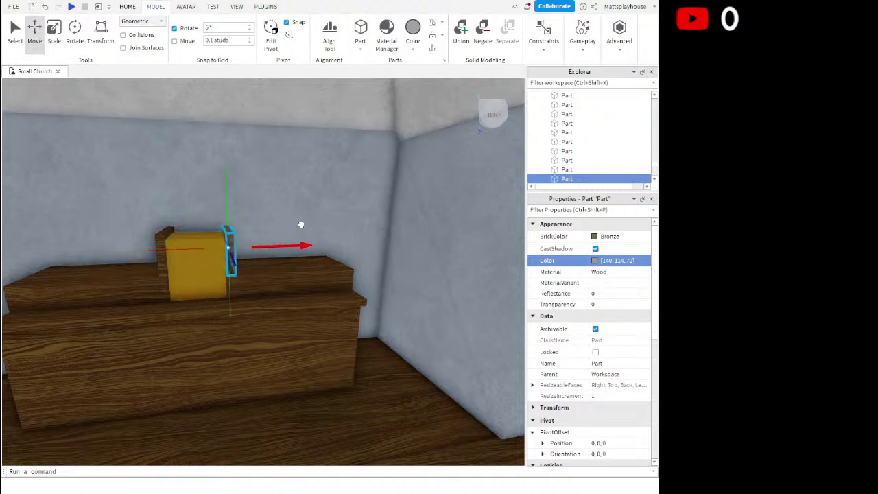
{"action": "left_click", "coordinate": [300, 226]}
{"action": "key", "text": "f"}
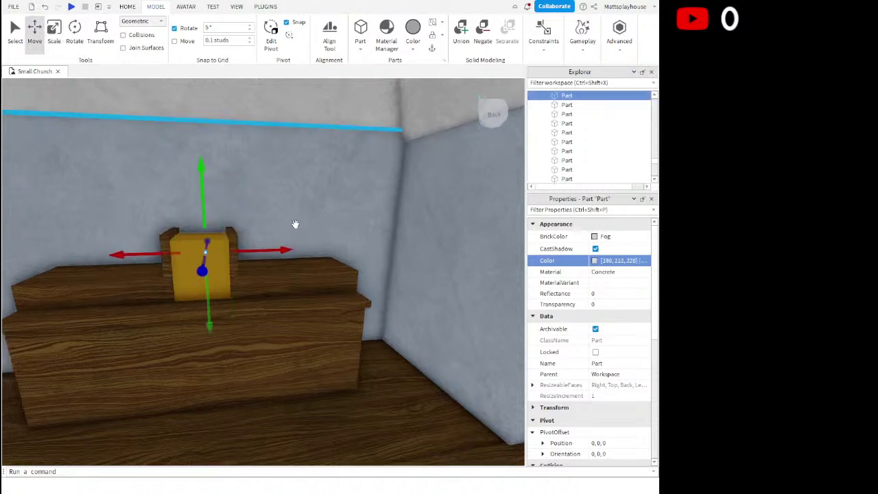
Copy the side post, rotate the copy to horizontal, and move it above the gold block between the two posts
{"action": "left_click", "coordinate": [315, 251]}
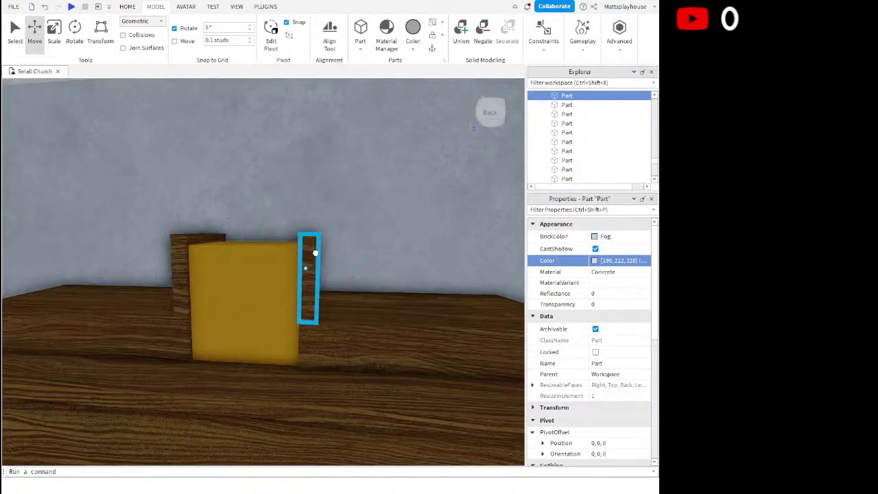
{"action": "left_click", "coordinate": [76, 37]}
{"action": "left_click_drag", "start_coordinate": [359, 231], "coordinate": [378, 324]}
{"action": "right_click_drag", "start_coordinate": [361, 294], "coordinate": [359, 293]}
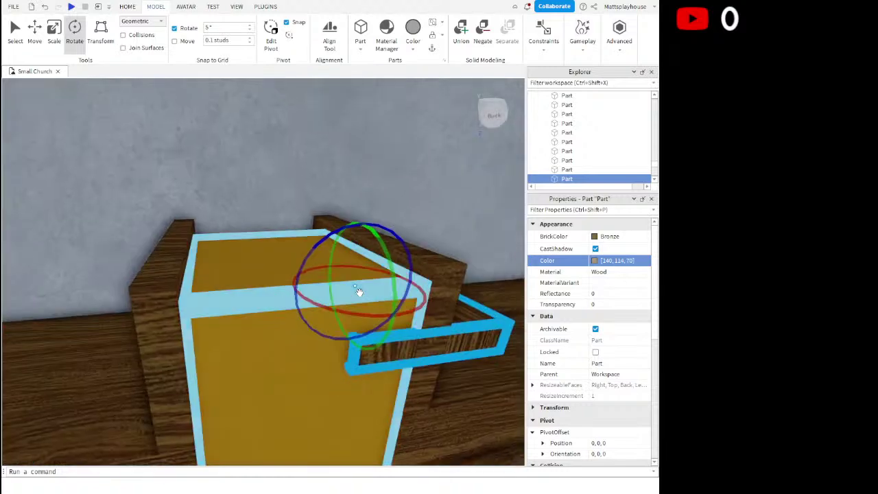
{"action": "left_click", "coordinate": [35, 33]}
{"action": "scroll", "coordinate": [312, 263], "scroll_direction": "down", "scroll_amount": 4}
{"action": "right_click_drag", "start_coordinate": [312, 263], "coordinate": [314, 265]}
{"action": "left_click_drag", "start_coordinate": [349, 284], "coordinate": [295, 228]}
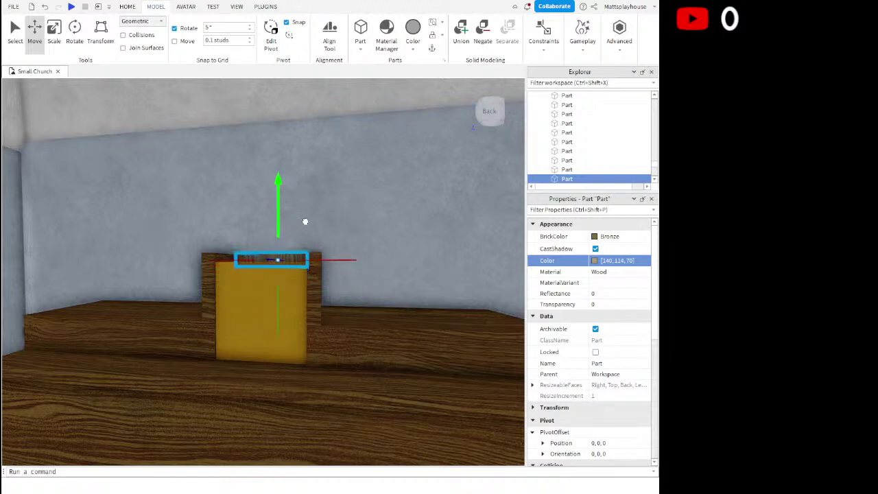
Scale the wooden crosspiece sideways so it fills the full width between the two side posts
{"action": "left_click", "coordinate": [297, 229]}
{"action": "left_click", "coordinate": [284, 256]}
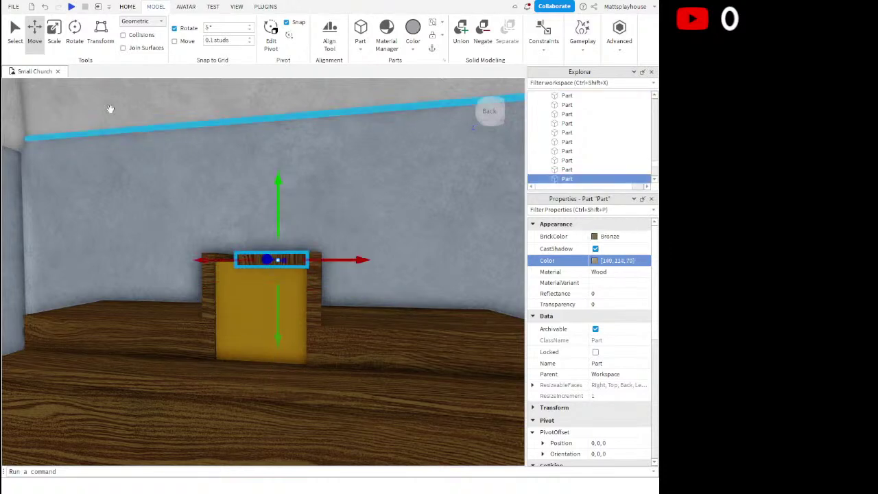
{"action": "left_click", "coordinate": [55, 47]}
{"action": "left_click_drag", "start_coordinate": [226, 254], "coordinate": [216, 254]}
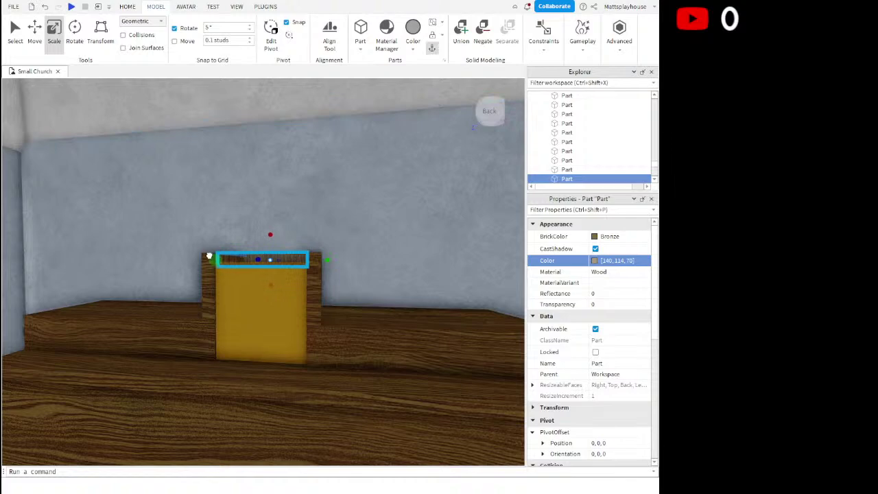
{"action": "left_click", "coordinate": [230, 220]}
{"action": "right_click_drag", "start_coordinate": [231, 220], "coordinate": [265, 259]}
{"action": "scroll", "coordinate": [233, 255], "scroll_direction": "down", "scroll_amount": 5}
{"action": "scroll", "coordinate": [375, 290], "scroll_direction": "down", "scroll_amount": 4}
{"action": "scroll", "coordinate": [374, 290], "scroll_direction": "up", "scroll_amount": 8}
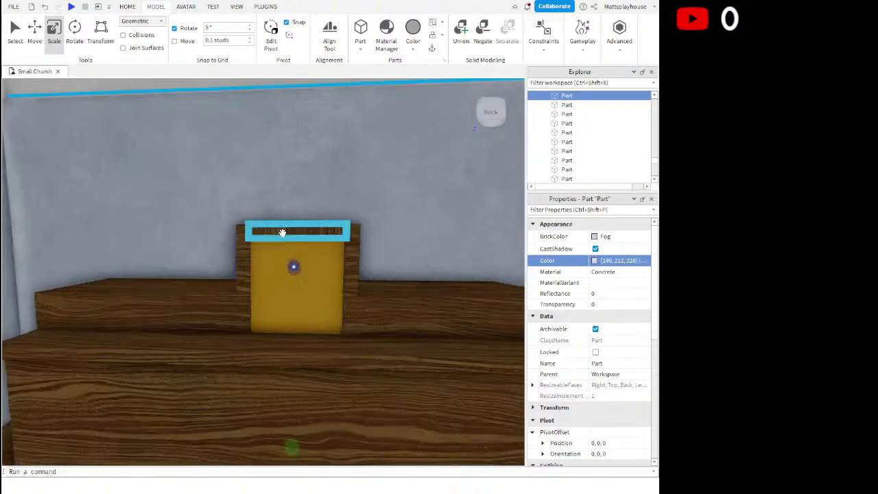
Duplicate the wooden crosspiece and lower the copy to the base of the gold block to close the frame
{"action": "left_click", "coordinate": [296, 225]}
{"action": "key", "text": "ctrl+d"}
{"action": "left_click", "coordinate": [33, 33]}
{"action": "left_click_drag", "start_coordinate": [296, 200], "coordinate": [330, 281]}
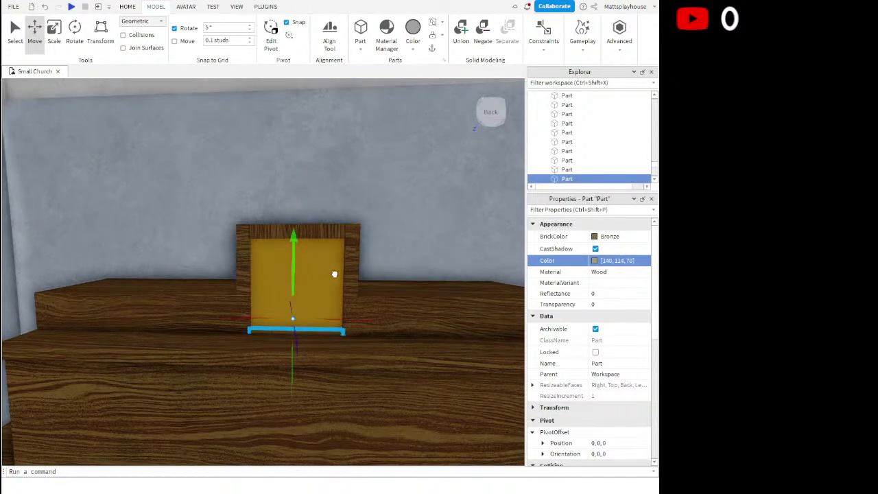
{"action": "right_click_drag", "start_coordinate": [351, 261], "coordinate": [350, 261]}
{"action": "scroll", "coordinate": [351, 260], "scroll_direction": "down", "scroll_amount": 4}
{"action": "left_click", "coordinate": [411, 269]}
{"action": "scroll", "coordinate": [412, 269], "scroll_direction": "up", "scroll_amount": 3}
{"action": "right_click_drag", "start_coordinate": [412, 269], "coordinate": [411, 269]}
{"action": "scroll", "coordinate": [412, 269], "scroll_direction": "down", "scroll_amount": 4}
{"action": "scroll", "coordinate": [411, 269], "scroll_direction": "down", "scroll_amount": 2}
{"action": "scroll", "coordinate": [368, 307], "scroll_direction": "up", "scroll_amount": 5}
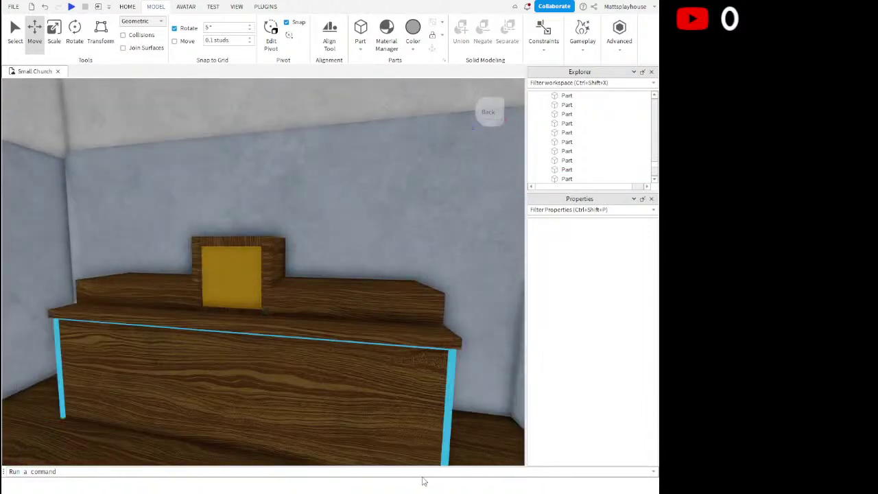
Duplicate the gold block and set the copy's color to a darker gold of 207, 157, 49
{"action": "left_click", "coordinate": [253, 282]}
{"action": "key", "text": "ctrl+d"}
{"action": "left_click", "coordinate": [595, 261]}
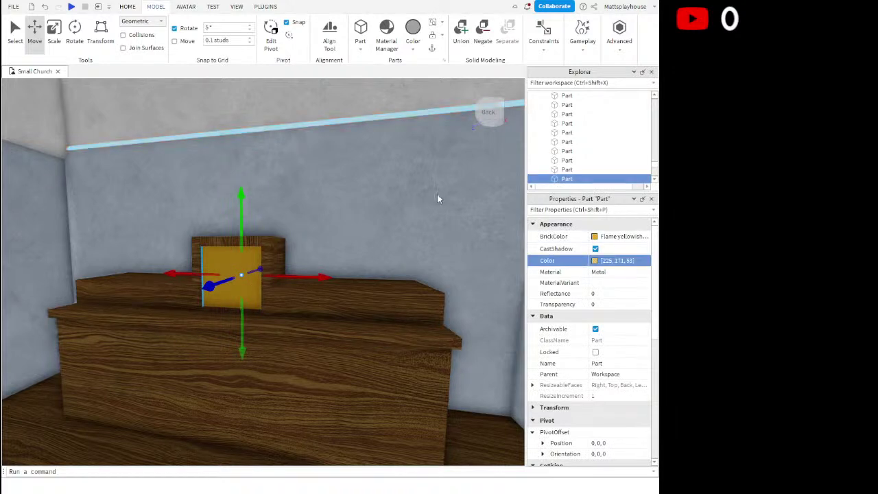
{"action": "left_click", "coordinate": [451, 176]}
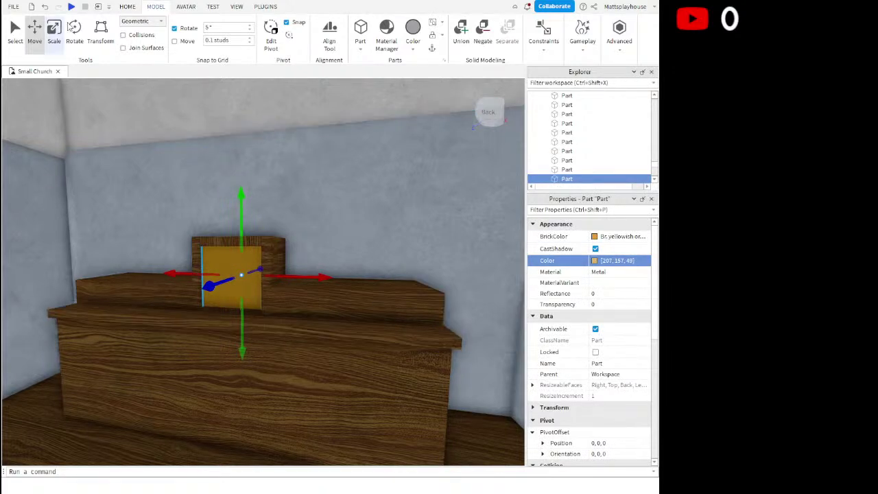
Narrow the darker gold copy from both sides into a vertical strip at the middle of the gold panel
{"action": "scroll", "coordinate": [239, 226], "scroll_direction": "up", "scroll_amount": 5}
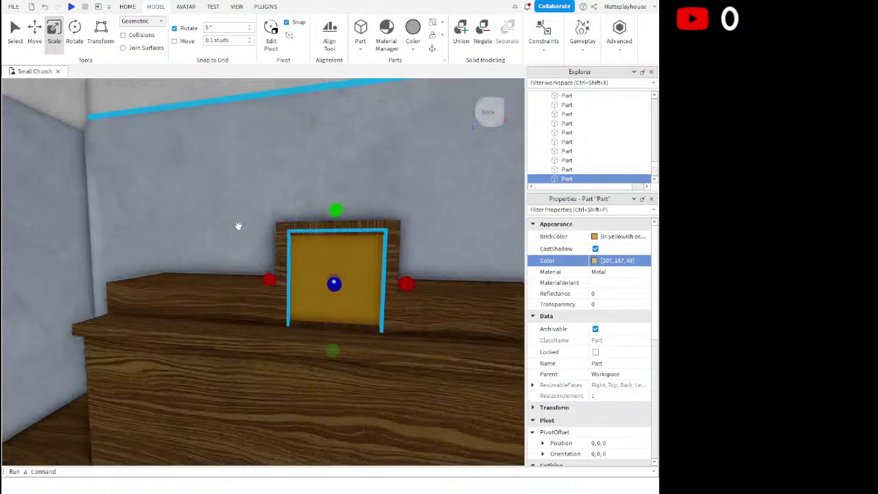
{"action": "scroll", "coordinate": [249, 219], "scroll_direction": "down", "scroll_amount": 2}
{"action": "left_click_drag", "start_coordinate": [209, 285], "coordinate": [238, 283]}
{"action": "left_click_drag", "start_coordinate": [365, 293], "coordinate": [313, 296]}
{"action": "left_click_drag", "start_coordinate": [246, 287], "coordinate": [270, 278]}
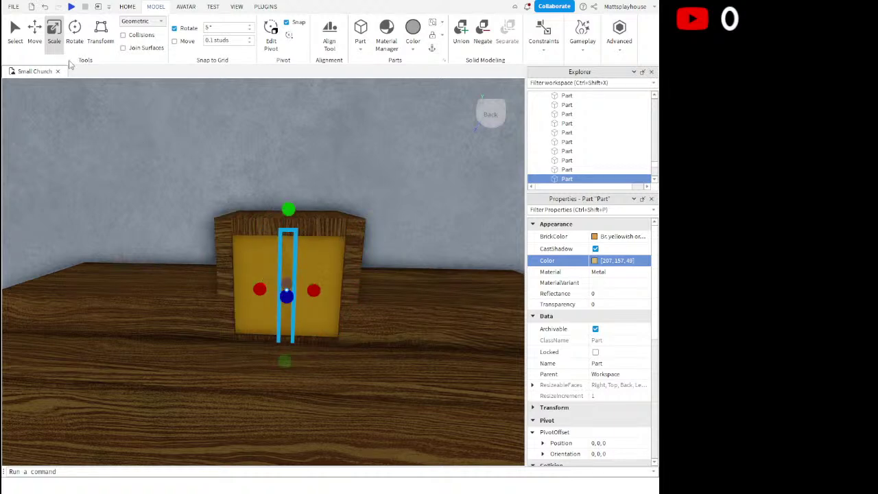
Adjust the central strip's depth so it protrudes slightly from the front of the gold panel
{"action": "left_click", "coordinate": [35, 34]}
{"action": "key", "text": "w"}
{"action": "right_click_drag", "start_coordinate": [439, 293], "coordinate": [448, 284]}
{"action": "scroll", "coordinate": [439, 292], "scroll_direction": "up", "scroll_amount": 2}
{"action": "scroll", "coordinate": [439, 291], "scroll_direction": "down", "scroll_amount": 1}
{"action": "scroll", "coordinate": [449, 285], "scroll_direction": "down", "scroll_amount": 1}
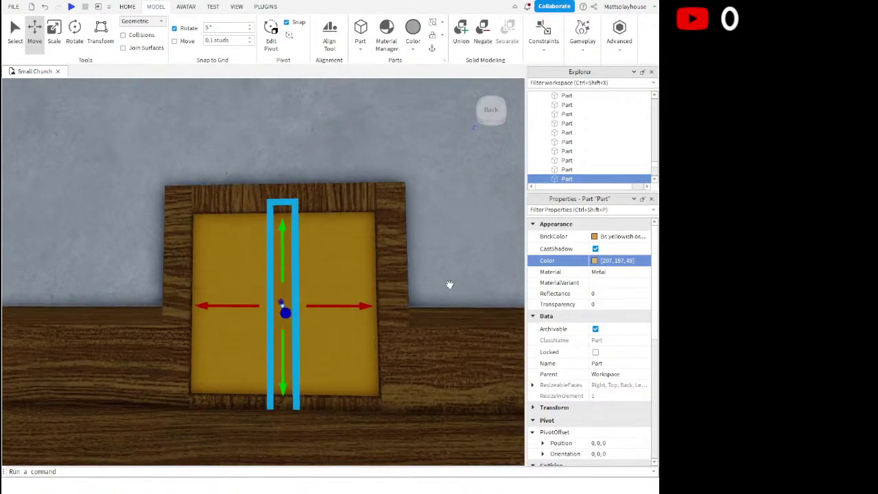
{"action": "key", "text": "d"}
{"action": "right_click_drag", "start_coordinate": [450, 284], "coordinate": [449, 287]}
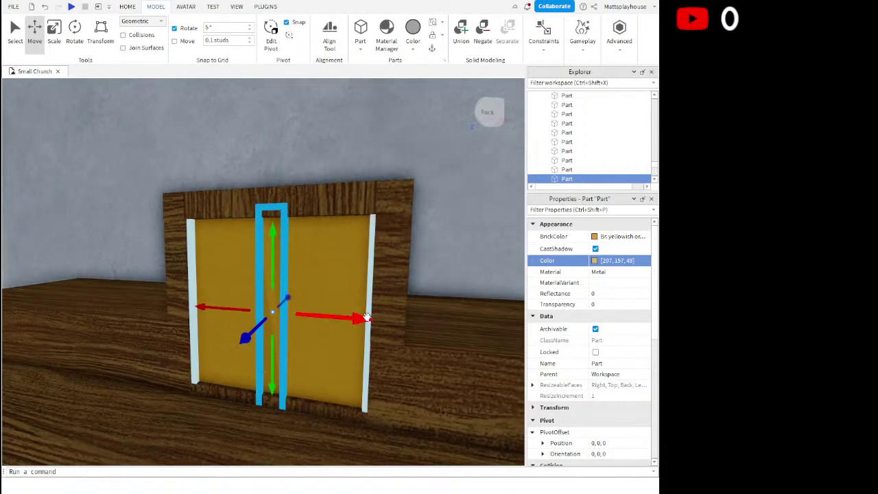
{"action": "left_click_drag", "start_coordinate": [367, 317], "coordinate": [366, 318]}
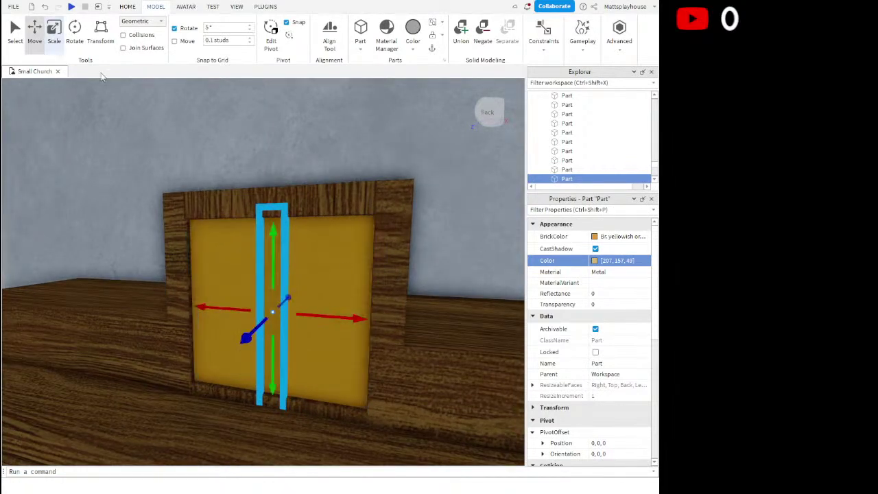
{"action": "left_click", "coordinate": [53, 42]}
{"action": "mouse_move", "coordinate": [279, 306]}
{"action": "left_mouse_down"}
{"action": "mouse_move", "coordinate": [257, 317]}
{"action": "mouse_move", "coordinate": [268, 311]}
{"action": "left_mouse_up"}
{"action": "key", "text": "d"}
{"action": "right_click_drag", "start_coordinate": [296, 297], "coordinate": [235, 319]}
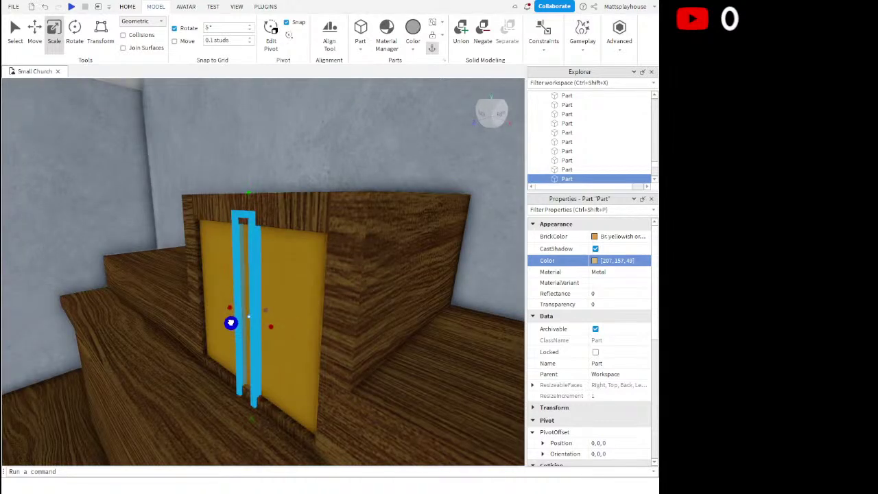
{"action": "left_click_drag", "start_coordinate": [231, 322], "coordinate": [230, 323]}
Place a narrower copy of the darker gold strip along the left edge of the gold panel
{"action": "key", "text": "a"}
{"action": "right_click_drag", "start_coordinate": [325, 305], "coordinate": [354, 313]}
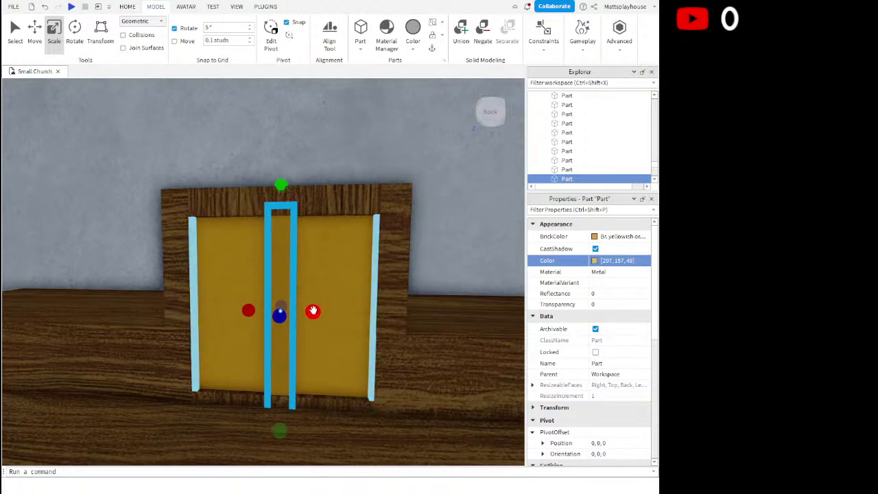
{"action": "left_click_drag", "start_coordinate": [311, 311], "coordinate": [244, 308]}
{"action": "left_click", "coordinate": [37, 34]}
{"action": "left_click", "coordinate": [271, 282]}
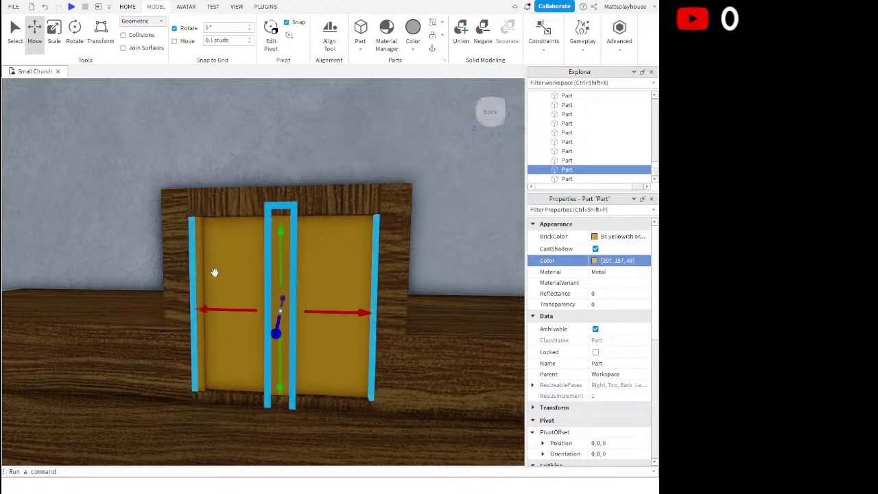
Copy the narrow left strip across to the right edge of the gold panel
{"action": "left_click", "coordinate": [200, 273]}
{"action": "left_click_drag", "start_coordinate": [248, 308], "coordinate": [397, 293]}
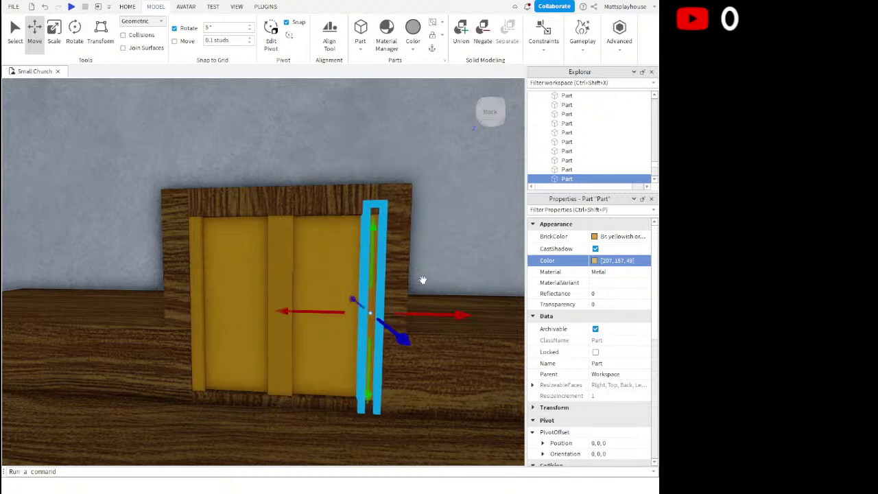
{"action": "left_click", "coordinate": [423, 281]}
{"action": "right_click_drag", "start_coordinate": [422, 287], "coordinate": [425, 299]}
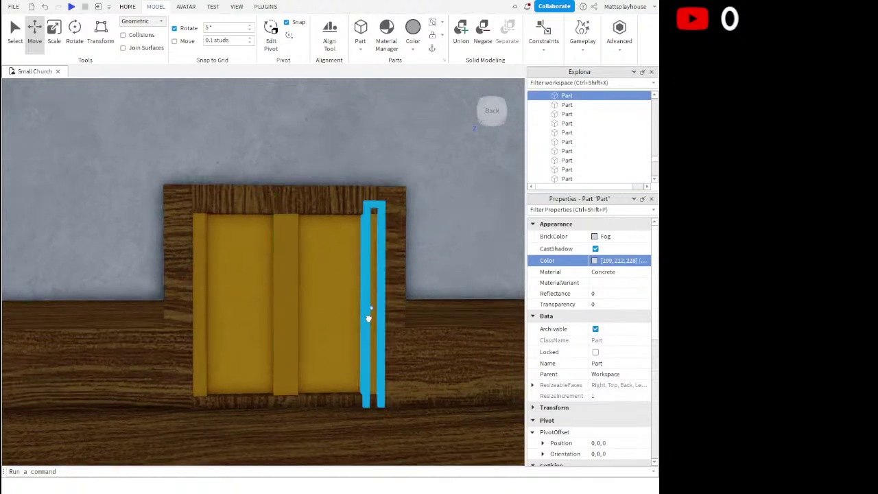
Move the central strip slightly along its depth so it sits back from the two edge strips
{"action": "left_click", "coordinate": [286, 245]}
{"action": "right_click_drag", "start_coordinate": [286, 246], "coordinate": [343, 314]}
{"action": "key", "text": "a"}
{"action": "left_click_drag", "start_coordinate": [352, 318], "coordinate": [348, 321]}
Duplicate both gold edge strips and rotate the copies 90° to form the panel's top and bottom borders
{"action": "left_click", "coordinate": [390, 258]}
{"action": "right_click_drag", "start_coordinate": [390, 258], "coordinate": [391, 259]}
{"action": "key", "text": "d"}
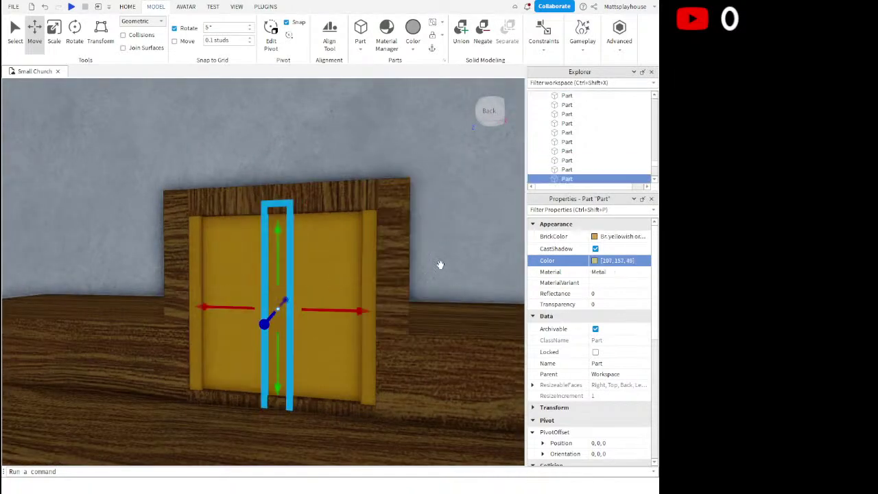
{"action": "left_click", "coordinate": [371, 253]}
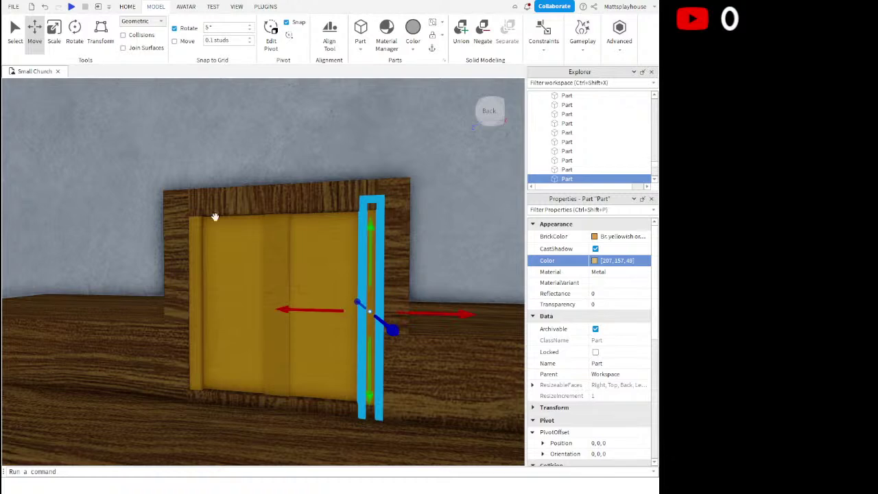
{"action": "left_click", "coordinate": [200, 250], "text": "shift"}
{"action": "left_click", "coordinate": [76, 33]}
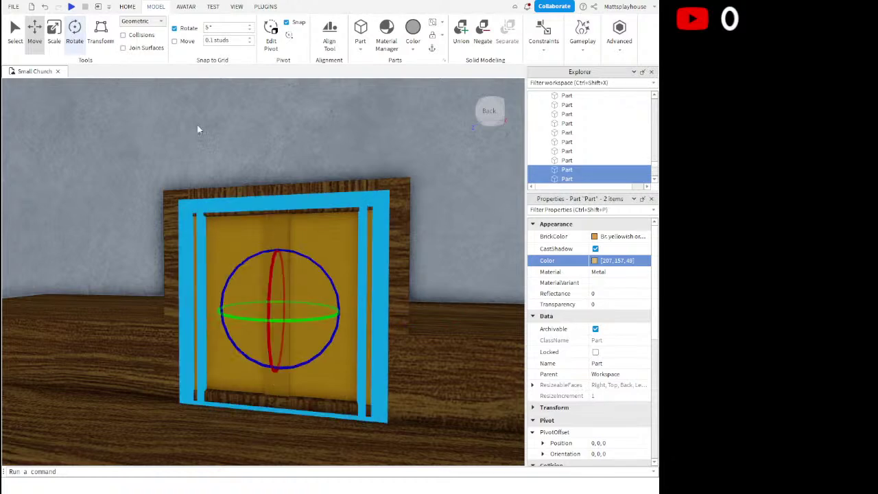
{"action": "left_click_drag", "start_coordinate": [320, 262], "coordinate": [380, 392]}
{"action": "left_click", "coordinate": [437, 338]}
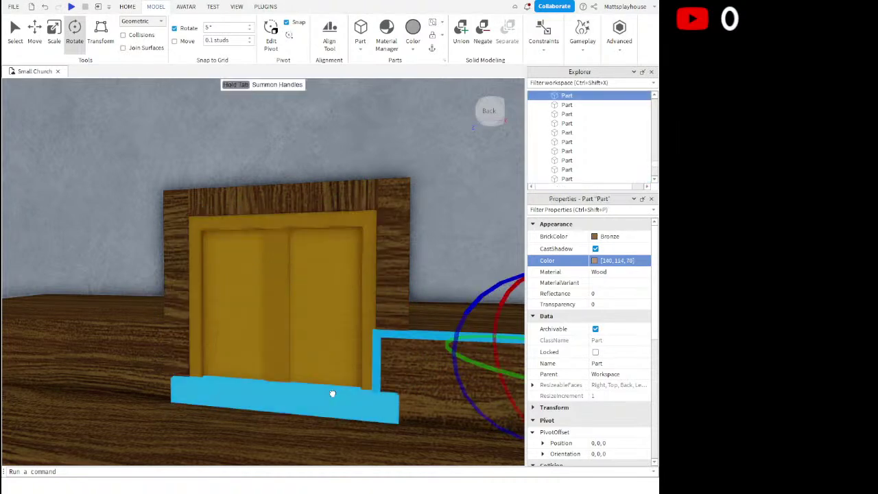
Raise the bottom gold border strip slightly so it lines up with the lower ends of the side strips
{"action": "left_click", "coordinate": [333, 394]}
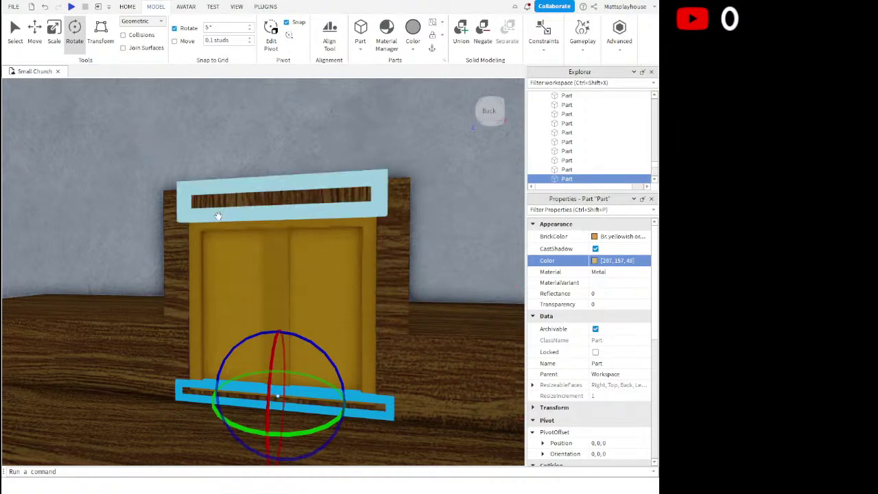
{"action": "left_click", "coordinate": [212, 220]}
{"action": "left_click", "coordinate": [352, 158]}
{"action": "right_click_drag", "start_coordinate": [352, 158], "coordinate": [353, 159]}
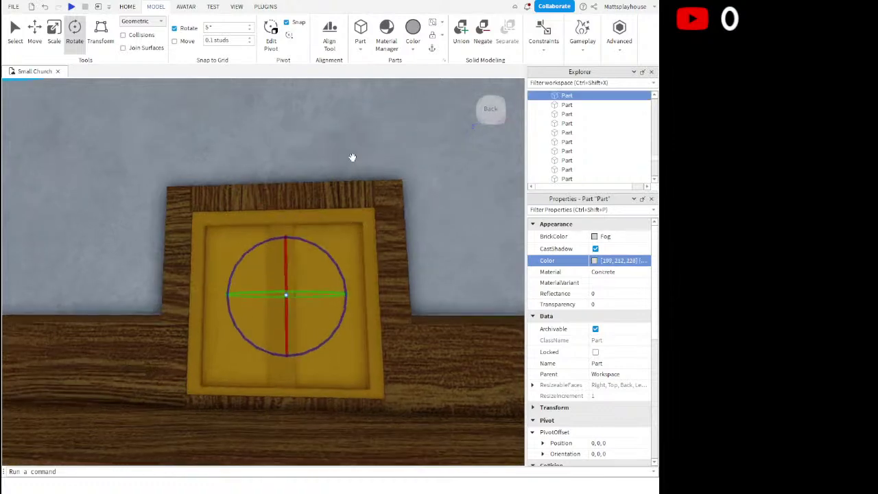
{"action": "left_click", "coordinate": [298, 391]}
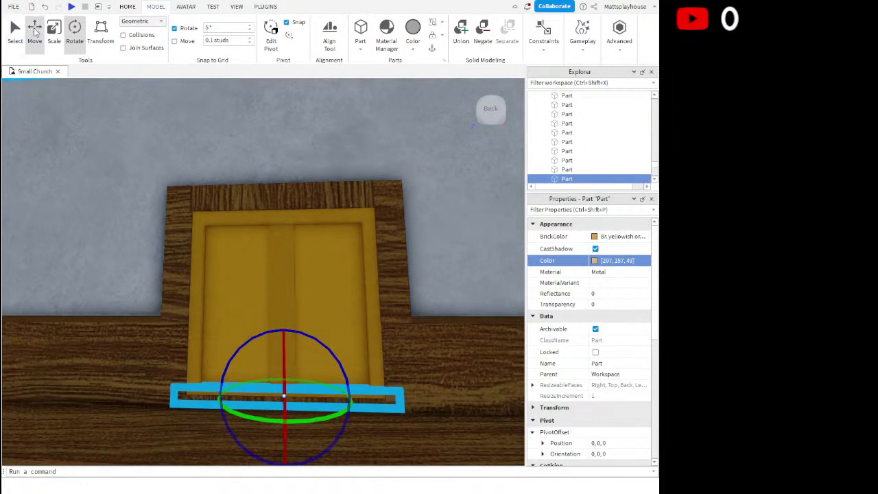
{"action": "left_click", "coordinate": [35, 31]}
{"action": "left_click_drag", "start_coordinate": [283, 306], "coordinate": [283, 302]}
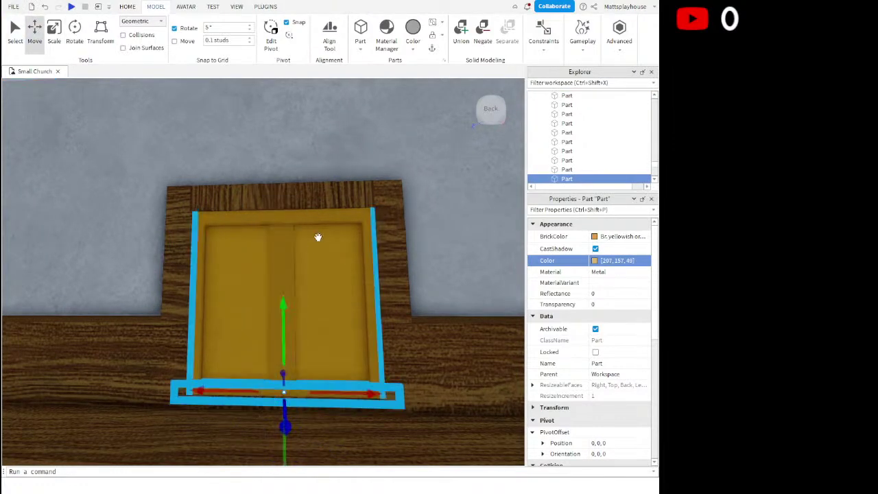
Set the move snap to 0.05 studs and narrow the central gold strip evenly from both sides
{"action": "left_click", "coordinate": [320, 238]}
{"action": "scroll", "coordinate": [323, 225], "scroll_direction": "down", "scroll_amount": 2}
{"action": "scroll", "coordinate": [298, 268], "scroll_direction": "up", "scroll_amount": 2}
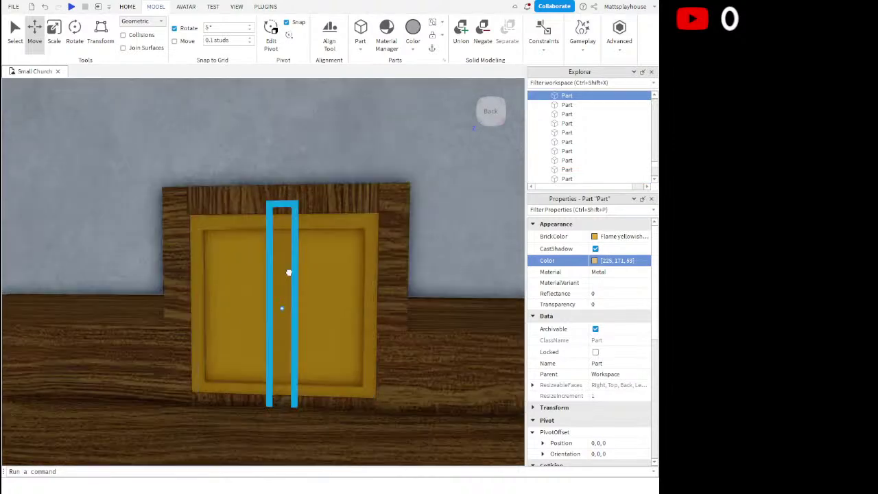
{"action": "left_click", "coordinate": [290, 270]}
{"action": "left_click_drag", "start_coordinate": [318, 311], "coordinate": [369, 311]}
{"action": "scroll", "coordinate": [458, 289], "scroll_direction": "down", "scroll_amount": 4}
{"action": "scroll", "coordinate": [458, 294], "scroll_direction": "up", "scroll_amount": 2}
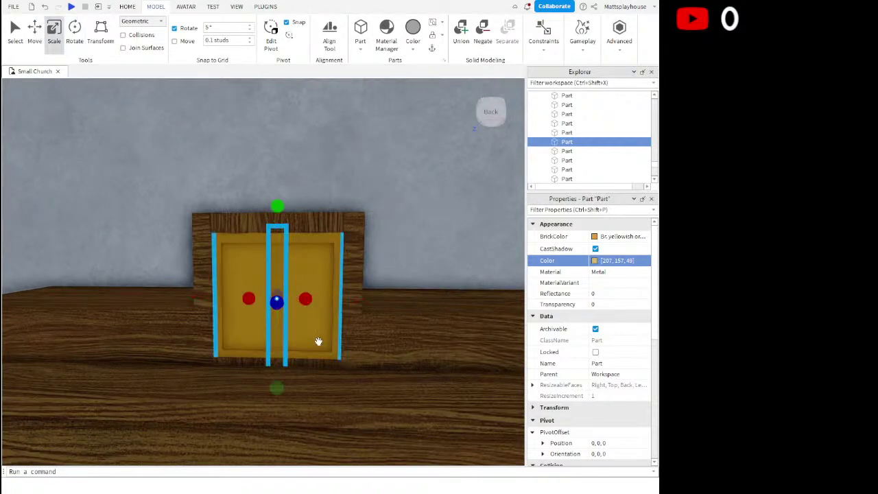
{"action": "scroll", "coordinate": [318, 341], "scroll_direction": "up", "scroll_amount": 3}
{"action": "scroll", "coordinate": [326, 336], "scroll_direction": "down", "scroll_amount": 2}
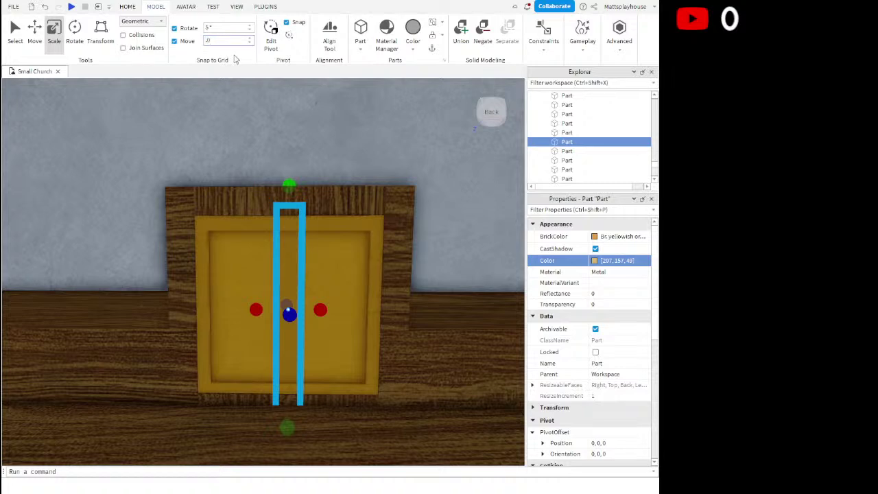
{"action": "left_click_drag", "start_coordinate": [321, 311], "coordinate": [313, 312]}
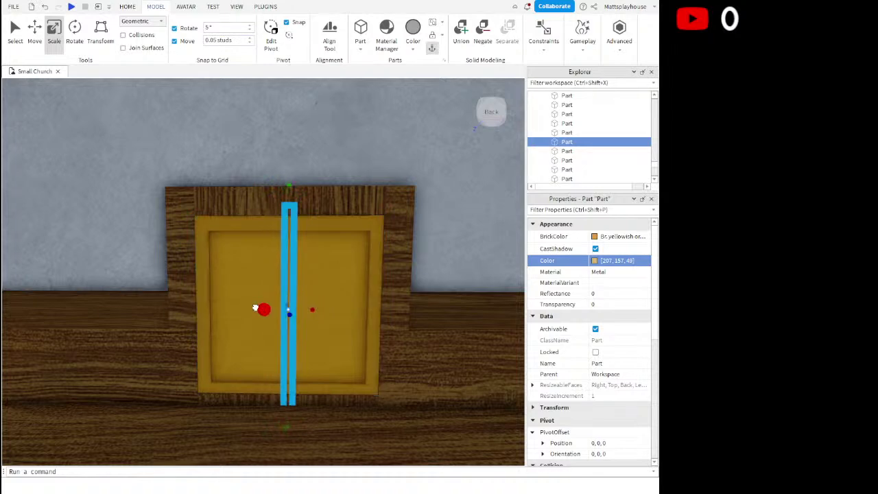
Duplicate the central strip, turn off move snapping, and resize the copy into a wide inset across the left door
{"action": "left_click", "coordinate": [435, 287]}
{"action": "right_click_drag", "start_coordinate": [403, 286], "coordinate": [400, 282]}
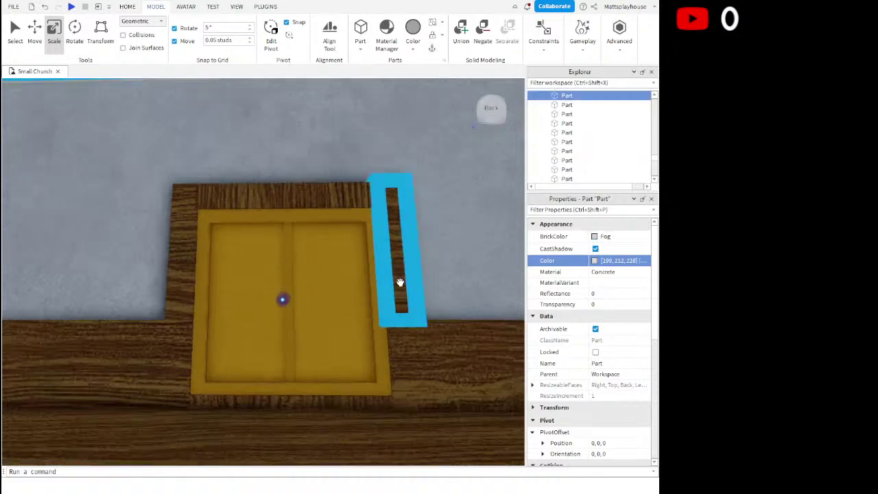
{"action": "left_click", "coordinate": [288, 257]}
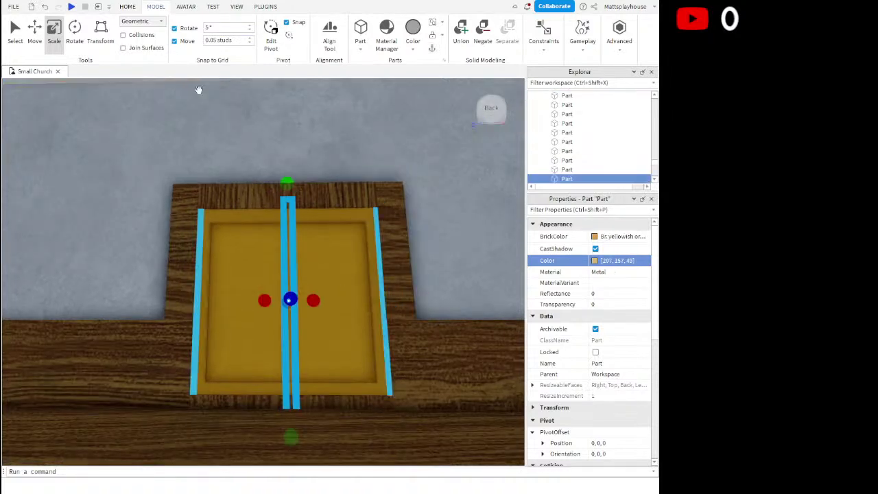
{"action": "left_click", "coordinate": [175, 41]}
{"action": "left_click_drag", "start_coordinate": [265, 300], "coordinate": [204, 300]}
{"action": "left_click_drag", "start_coordinate": [312, 304], "coordinate": [291, 304]}
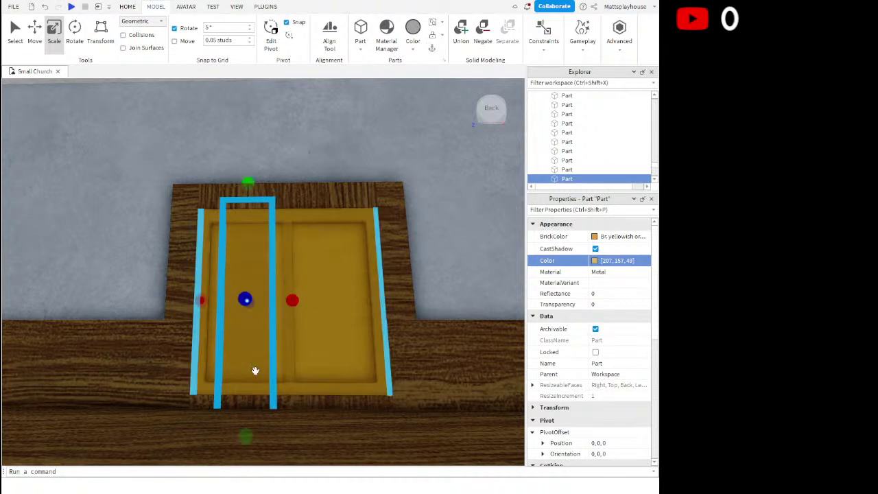
Shorten the left inset panel at its top and bottom to leave a narrow margin inside the gold border
{"action": "left_click_drag", "start_coordinate": [245, 435], "coordinate": [272, 362]}
{"action": "left_click_drag", "start_coordinate": [258, 392], "coordinate": [258, 398]}
{"action": "left_click_drag", "start_coordinate": [254, 189], "coordinate": [256, 208]}
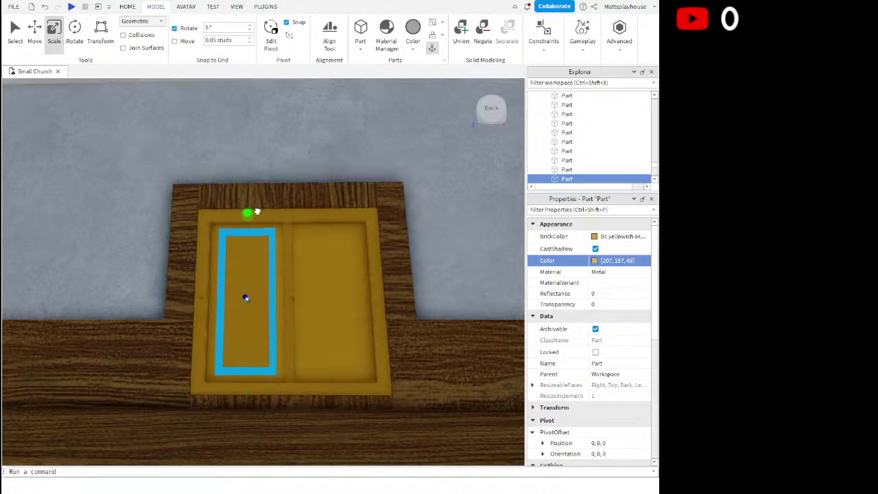
{"action": "left_click", "coordinate": [283, 192]}
Copy the left inset panel across to the matching position on the right door
{"action": "left_click", "coordinate": [251, 257]}
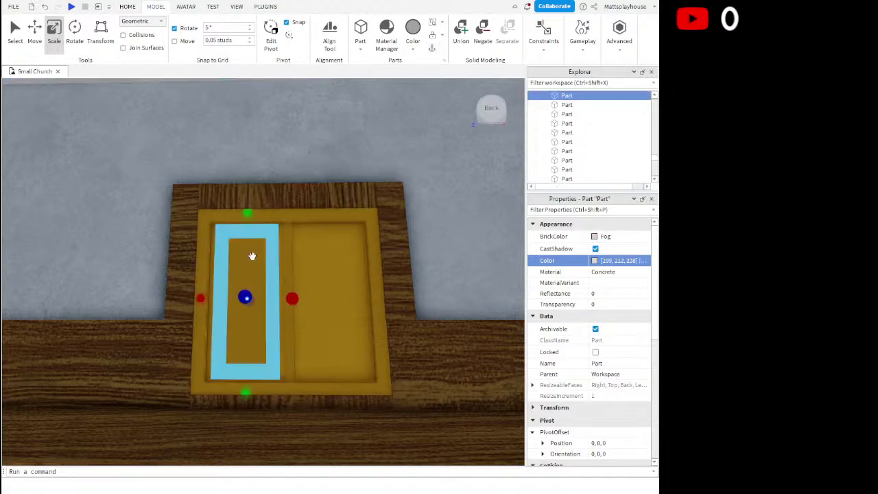
{"action": "key", "text": "ctrl+2"}
{"action": "left_click_drag", "start_coordinate": [320, 298], "coordinate": [407, 270]}
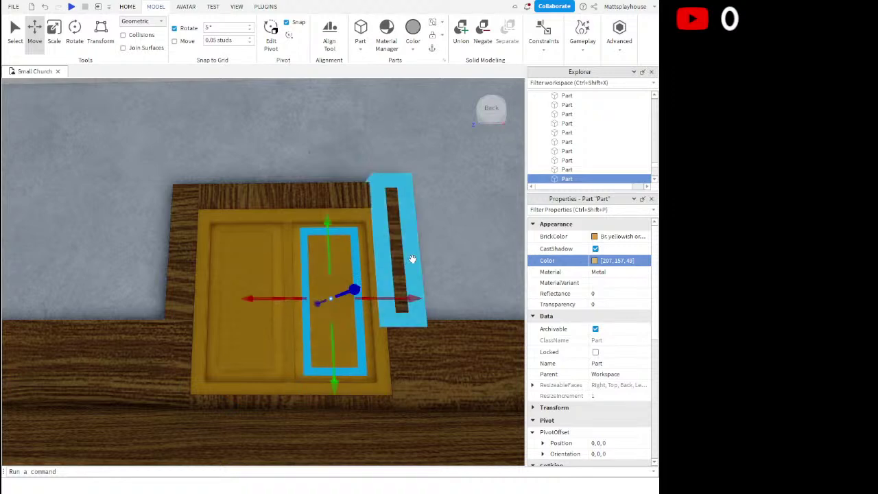
{"action": "left_click", "coordinate": [281, 300]}
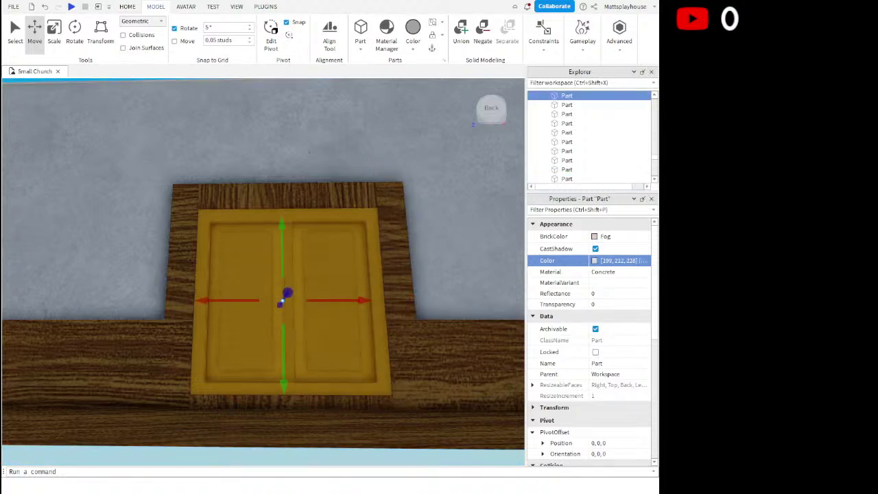
{"action": "right_click_drag", "start_coordinate": [429, 435], "coordinate": [430, 428]}
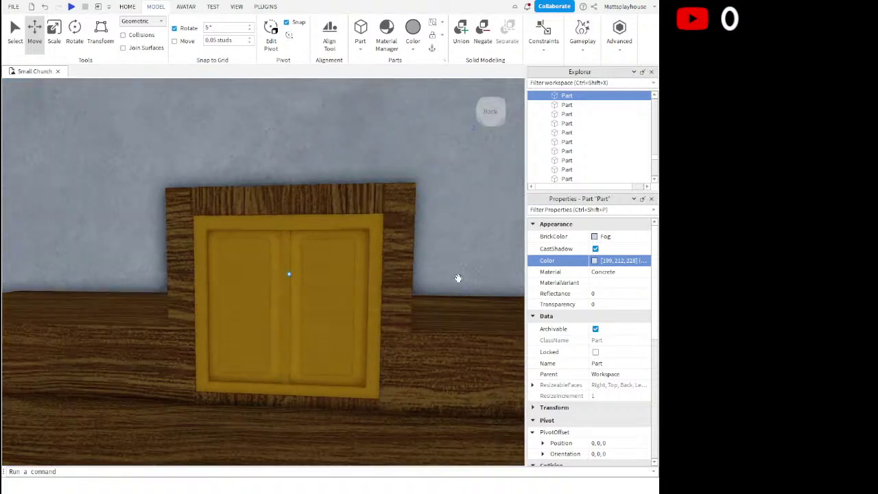
Duplicate the right inset panel in place and colour the copy Smoky grey
{"action": "left_click", "coordinate": [333, 326]}
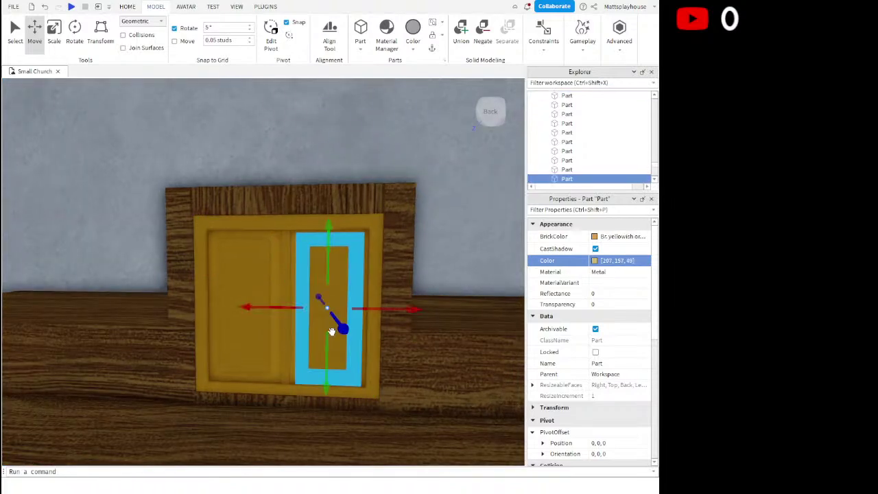
{"action": "left_click", "coordinate": [56, 43]}
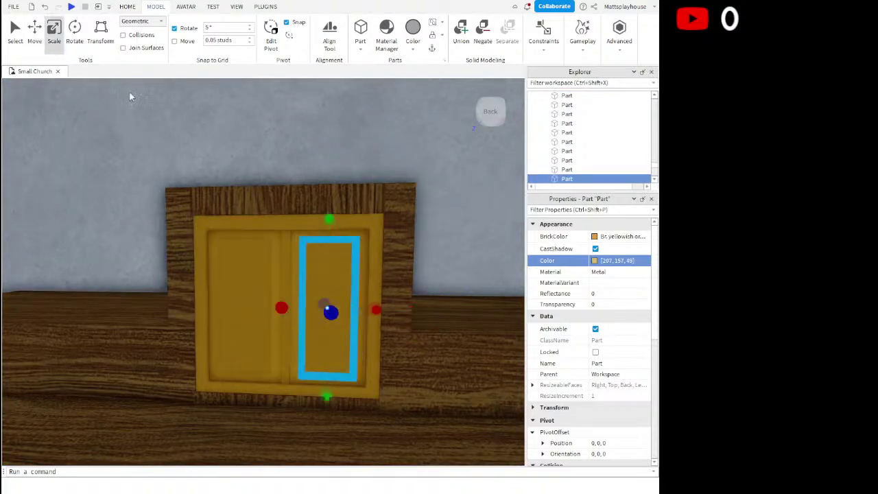
{"action": "left_click", "coordinate": [594, 238]}
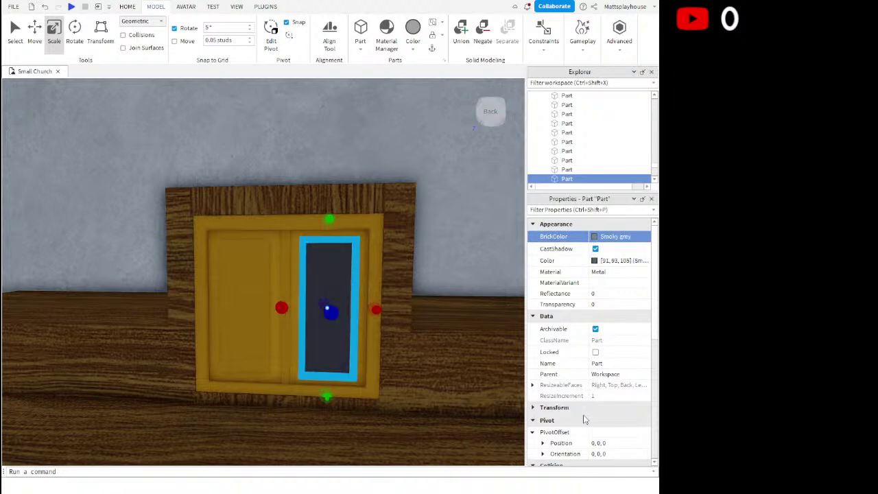
Shrink the grey part from all sides into a small square handle around mid-height on the right door
{"action": "left_click_drag", "start_coordinate": [335, 317], "coordinate": [349, 314]}
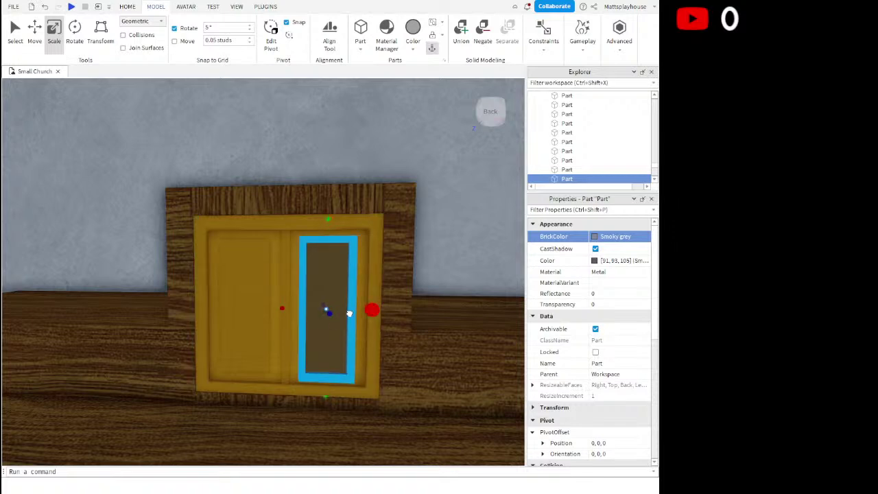
{"action": "left_click_drag", "start_coordinate": [284, 308], "coordinate": [298, 304]}
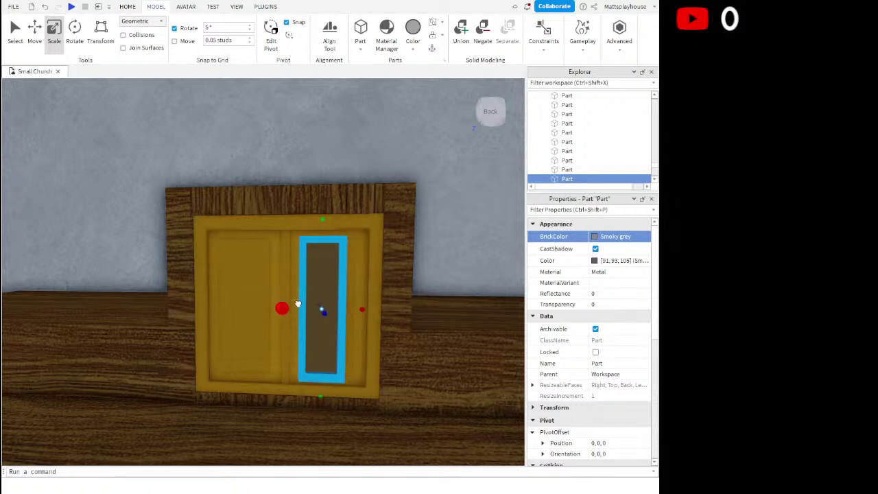
{"action": "left_click_drag", "start_coordinate": [333, 397], "coordinate": [357, 338]}
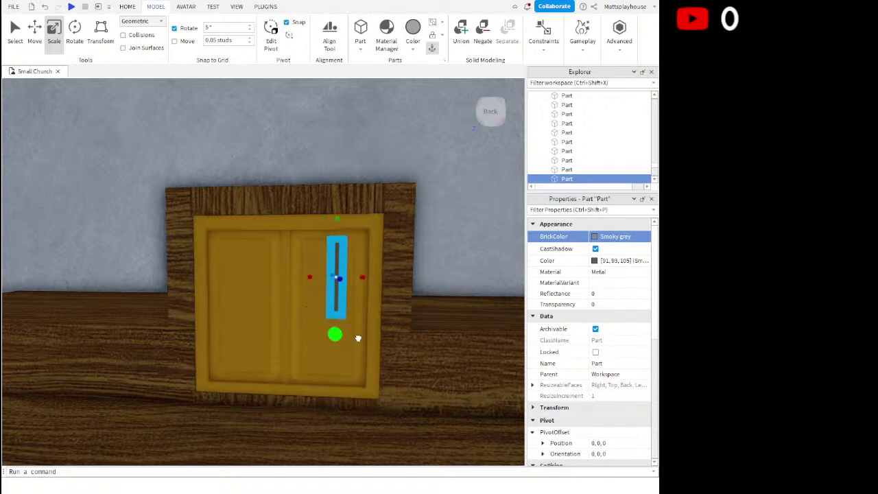
{"action": "left_click_drag", "start_coordinate": [336, 219], "coordinate": [342, 264]}
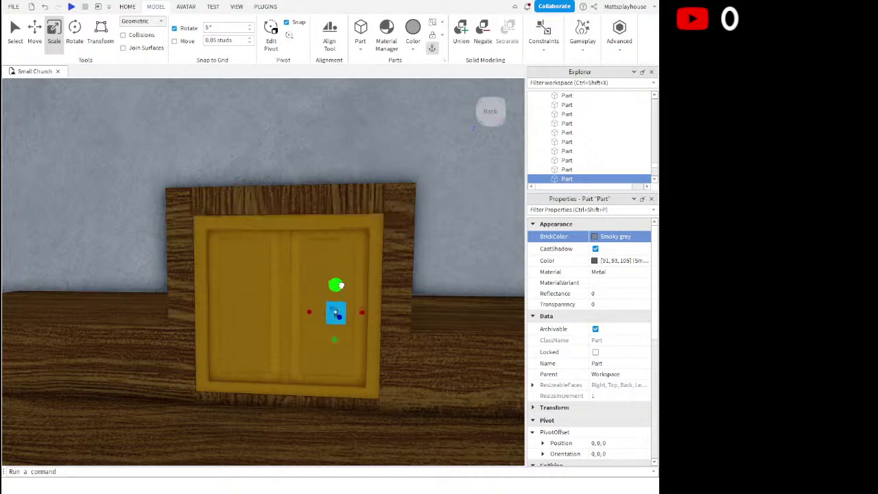
Shift the small grey handle slightly sideways toward the outer edge of the right door
{"action": "left_click", "coordinate": [430, 278]}
{"action": "scroll", "coordinate": [393, 261], "scroll_direction": "down", "scroll_amount": 5}
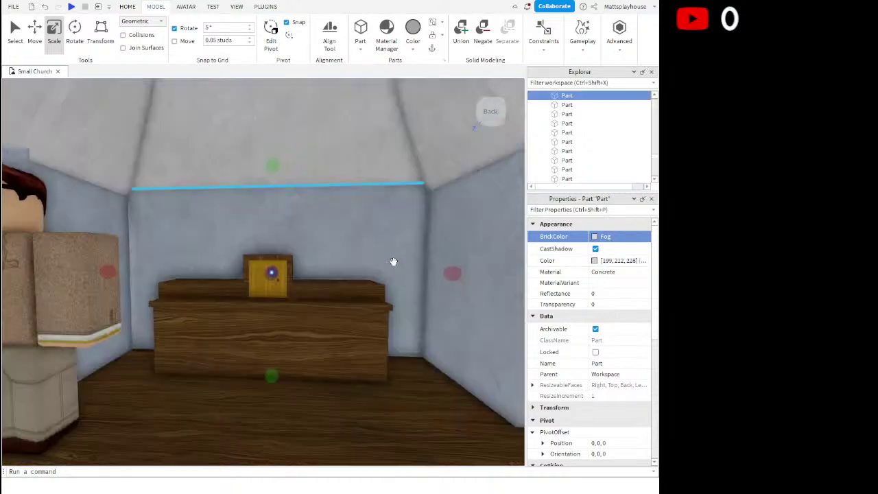
{"action": "scroll", "coordinate": [352, 248], "scroll_direction": "down", "scroll_amount": 3}
{"action": "scroll", "coordinate": [352, 243], "scroll_direction": "up", "scroll_amount": 5}
{"action": "left_click", "coordinate": [350, 241]}
{"action": "scroll", "coordinate": [349, 241], "scroll_direction": "down", "scroll_amount": 4}
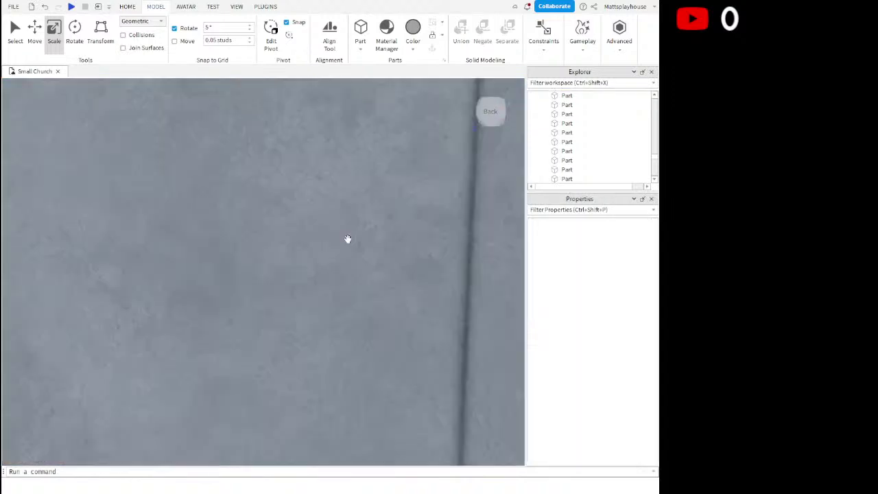
{"action": "scroll", "coordinate": [334, 255], "scroll_direction": "down", "scroll_amount": 2}
{"action": "scroll", "coordinate": [287, 284], "scroll_direction": "up", "scroll_amount": 4}
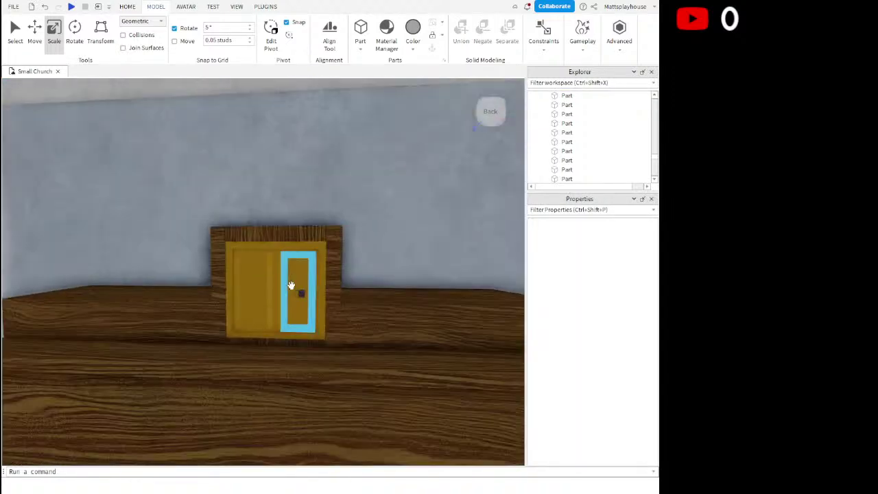
{"action": "left_click", "coordinate": [302, 294]}
{"action": "left_click", "coordinate": [34, 33]}
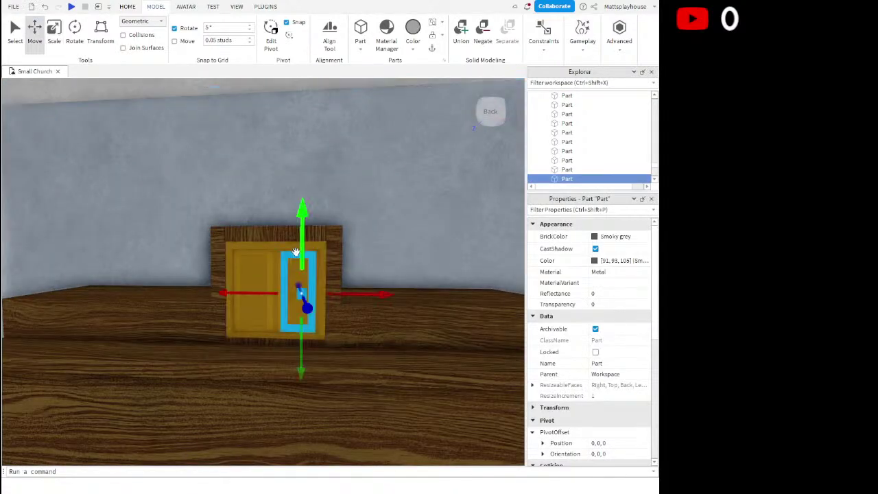
{"action": "left_click_drag", "start_coordinate": [302, 243], "coordinate": [306, 245]}
{"action": "left_click_drag", "start_coordinate": [347, 294], "coordinate": [349, 293]}
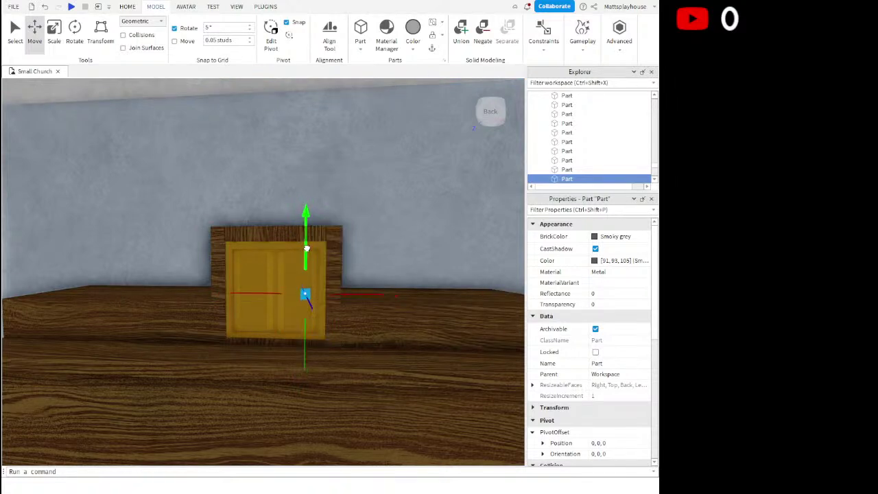
{"action": "scroll", "coordinate": [306, 249], "scroll_direction": "up", "scroll_amount": 3}
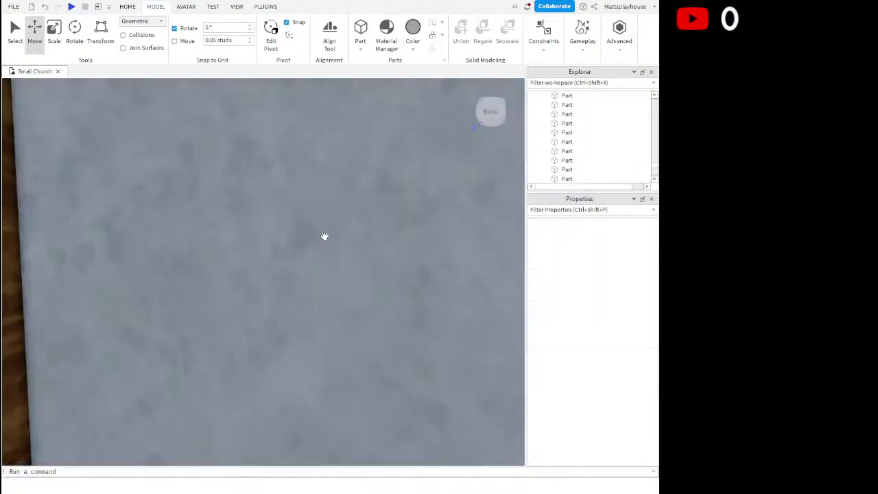
{"action": "scroll", "coordinate": [325, 238], "scroll_direction": "down", "scroll_amount": 5}
{"action": "scroll", "coordinate": [363, 251], "scroll_direction": "up", "scroll_amount": 5}
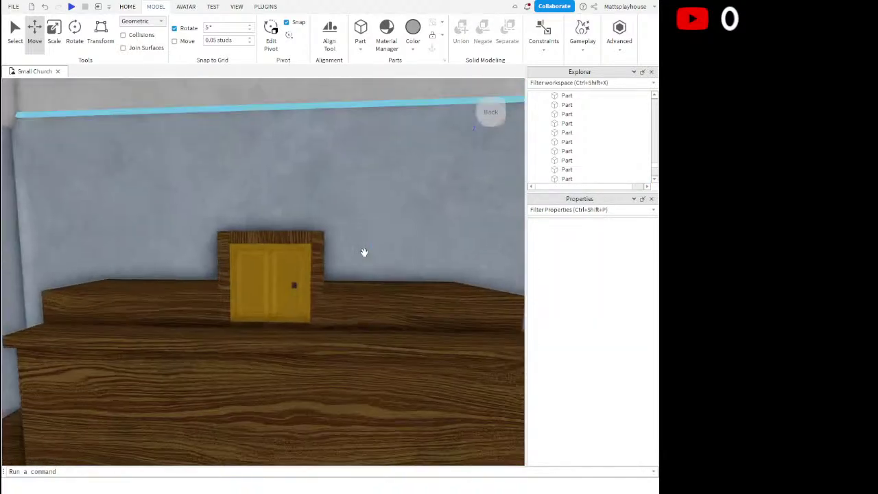
{"action": "scroll", "coordinate": [363, 252], "scroll_direction": "down", "scroll_amount": 6}
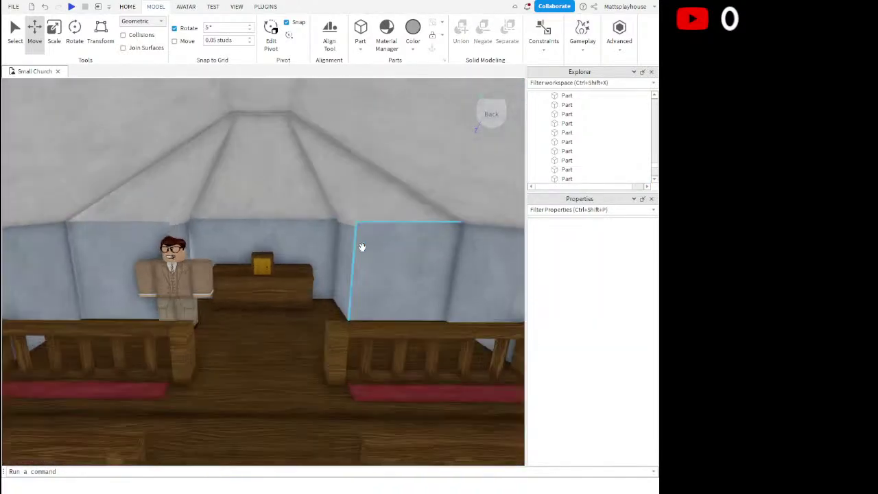
Duplicate the altar's left upper tier and flatten the copy into a thin top slab that slightly overhangs the tier
{"action": "scroll", "coordinate": [363, 247], "scroll_direction": "up", "scroll_amount": 5}
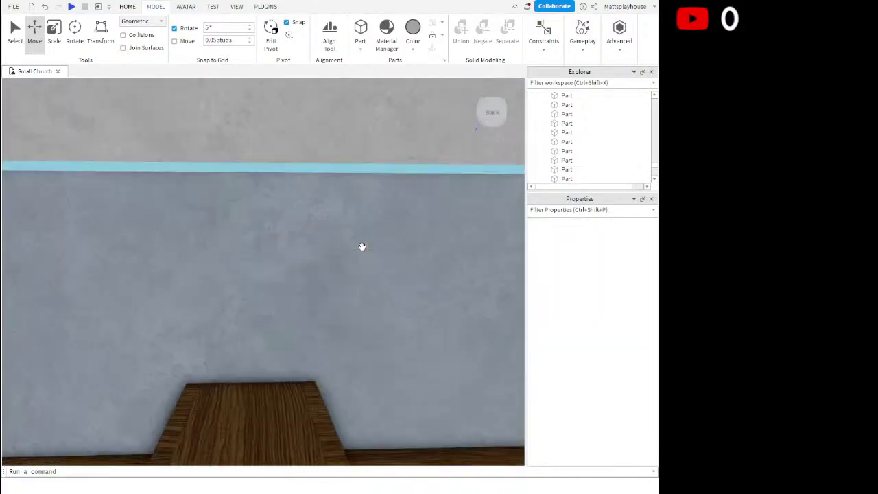
{"action": "scroll", "coordinate": [362, 247], "scroll_direction": "down", "scroll_amount": 4}
{"action": "scroll", "coordinate": [362, 247], "scroll_direction": "up", "scroll_amount": 3}
{"action": "left_click", "coordinate": [288, 285]}
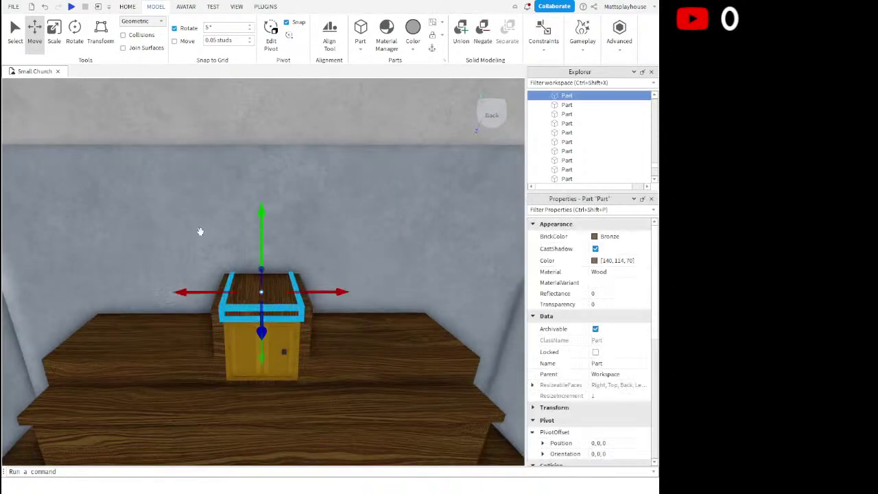
{"action": "left_click", "coordinate": [218, 320]}
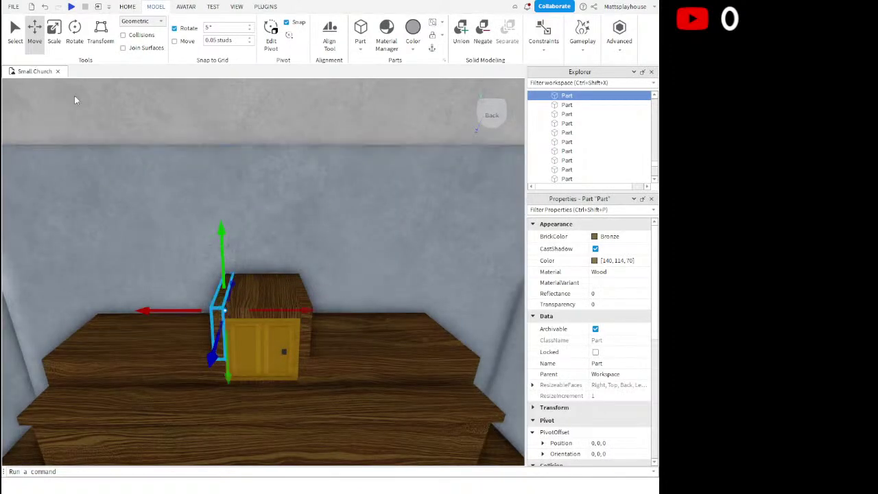
{"action": "left_click", "coordinate": [166, 345]}
{"action": "key", "text": "a"}
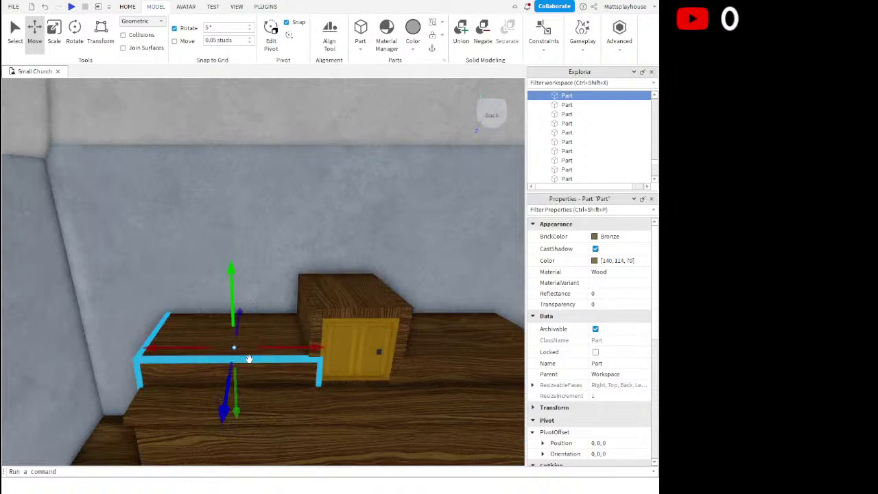
{"action": "left_click", "coordinate": [54, 31]}
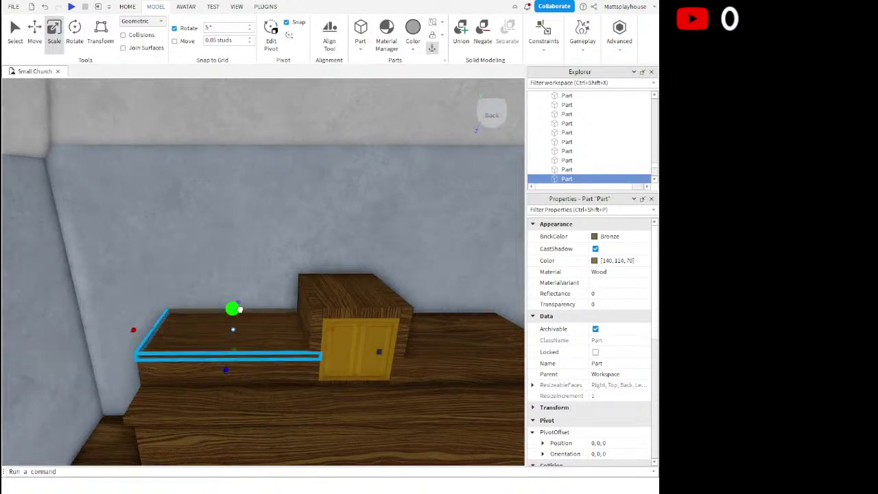
{"action": "right_click_drag", "start_coordinate": [196, 351], "coordinate": [200, 357]}
{"action": "scroll", "coordinate": [206, 355], "scroll_direction": "up", "scroll_amount": 2}
{"action": "scroll", "coordinate": [356, 350], "scroll_direction": "down", "scroll_amount": 1}
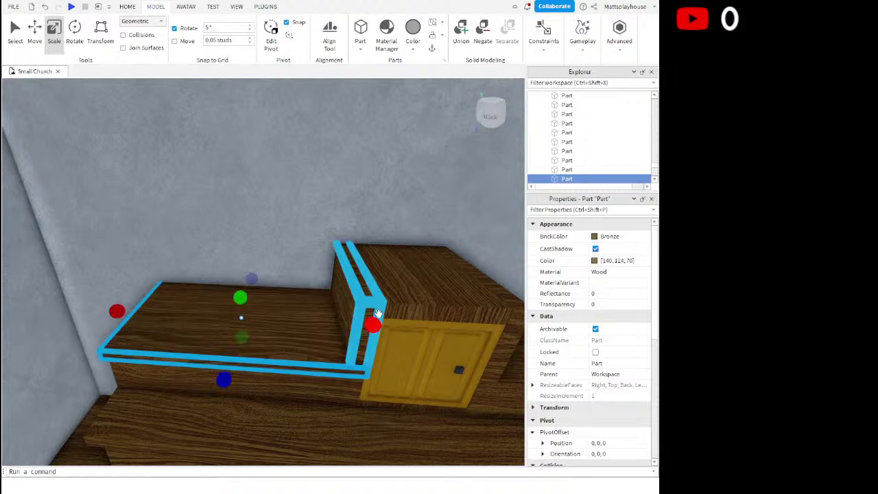
Copy the thin overhanging slab across to the matching tier on the right side of the gold cabinet
{"action": "left_click", "coordinate": [37, 37]}
{"action": "key", "text": "d"}
{"action": "left_click_drag", "start_coordinate": [297, 322], "coordinate": [431, 306]}
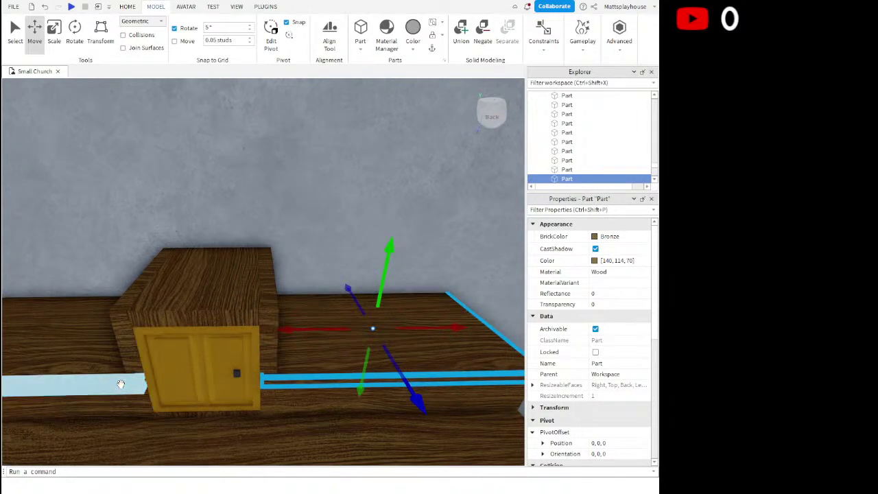
{"action": "right_click_drag", "start_coordinate": [310, 267], "coordinate": [281, 279]}
{"action": "left_click", "coordinate": [282, 279]}
{"action": "scroll", "coordinate": [281, 278], "scroll_direction": "down", "scroll_amount": 5}
{"action": "scroll", "coordinate": [288, 279], "scroll_direction": "up", "scroll_amount": 6}
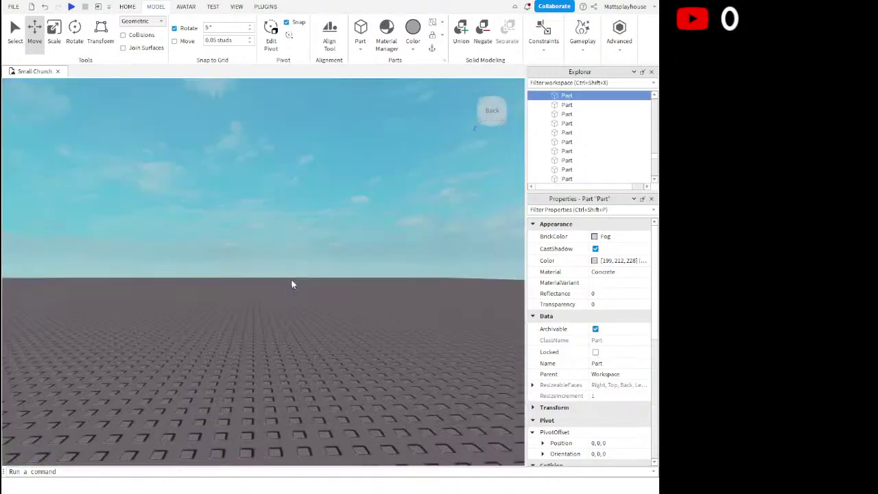
Duplicate the left upper tier and shape the copy into a shorter, raised block set back from the front and outer edges
{"action": "left_click", "coordinate": [291, 281]}
{"action": "scroll", "coordinate": [291, 281], "scroll_direction": "down", "scroll_amount": 8}
{"action": "scroll", "coordinate": [308, 345], "scroll_direction": "up", "scroll_amount": 4}
{"action": "right_click_drag", "start_coordinate": [309, 345], "coordinate": [309, 345]}
{"action": "left_click", "coordinate": [195, 328]}
{"action": "left_click", "coordinate": [198, 357]}
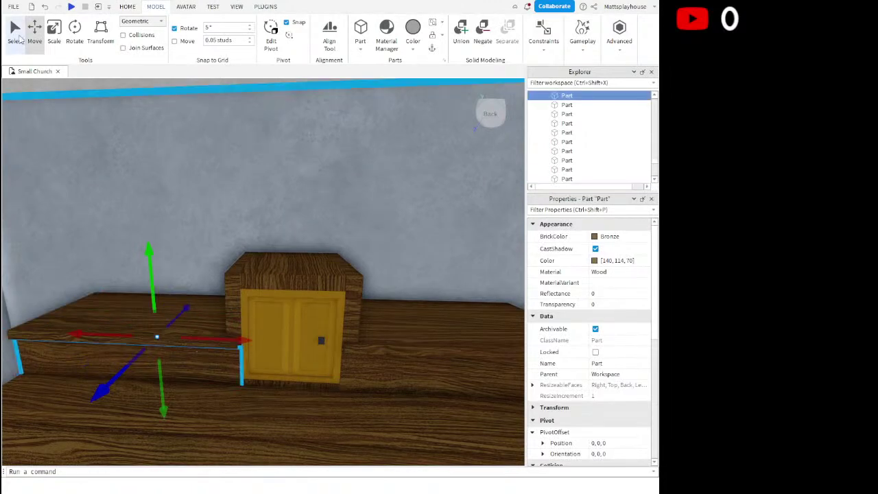
{"action": "right_click_drag", "start_coordinate": [242, 237], "coordinate": [228, 228]}
{"action": "left_click", "coordinate": [261, 265]}
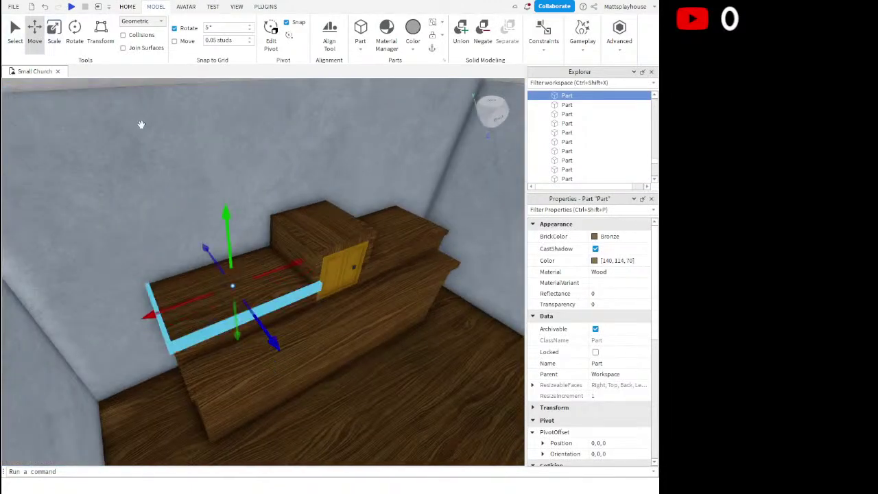
{"action": "left_click", "coordinate": [53, 33]}
{"action": "left_click_drag", "start_coordinate": [261, 327], "coordinate": [243, 302]}
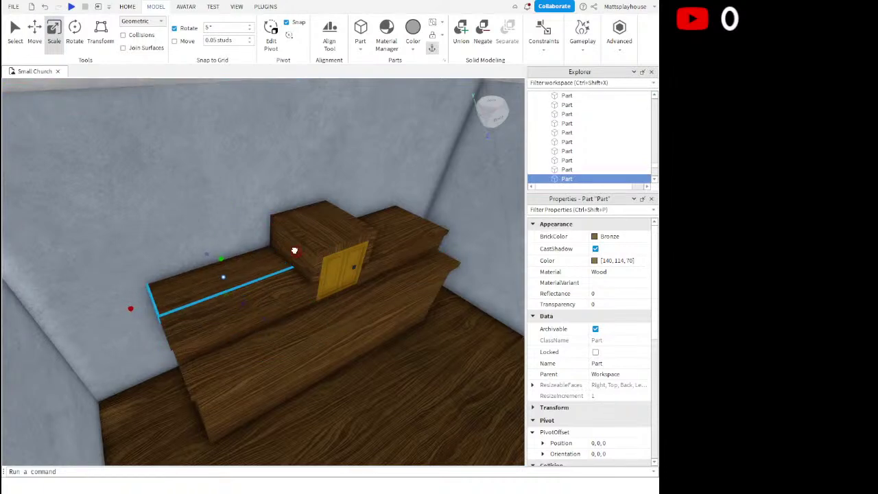
{"action": "left_click_drag", "start_coordinate": [136, 303], "coordinate": [145, 299]}
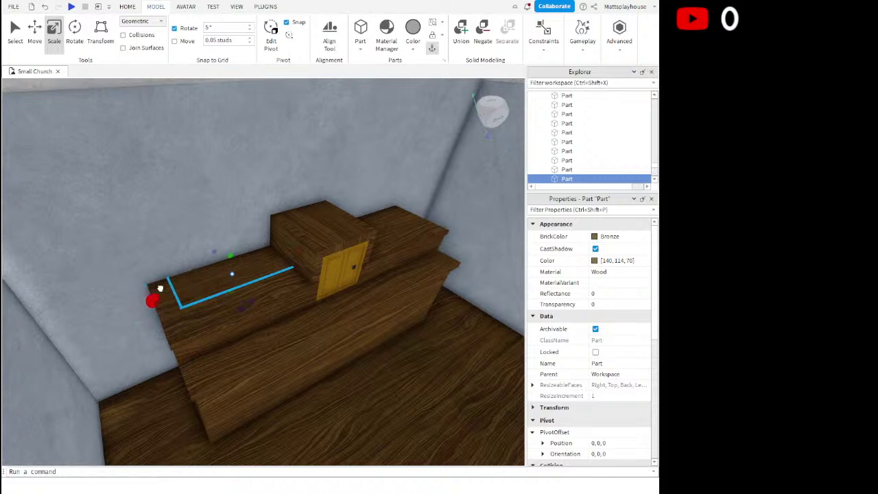
{"action": "left_click_drag", "start_coordinate": [234, 254], "coordinate": [243, 233]}
Fine-tune the height of the new set-back block and copy it across to the right side of the cabinet
{"action": "right_click_drag", "start_coordinate": [282, 268], "coordinate": [294, 290]}
{"action": "scroll", "coordinate": [293, 290], "scroll_direction": "down", "scroll_amount": 3}
{"action": "left_click", "coordinate": [35, 34]}
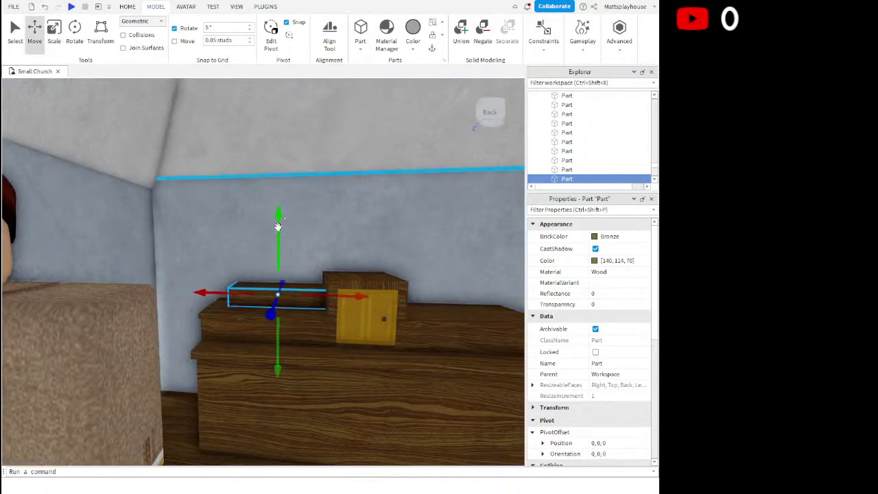
{"action": "left_click", "coordinate": [57, 44]}
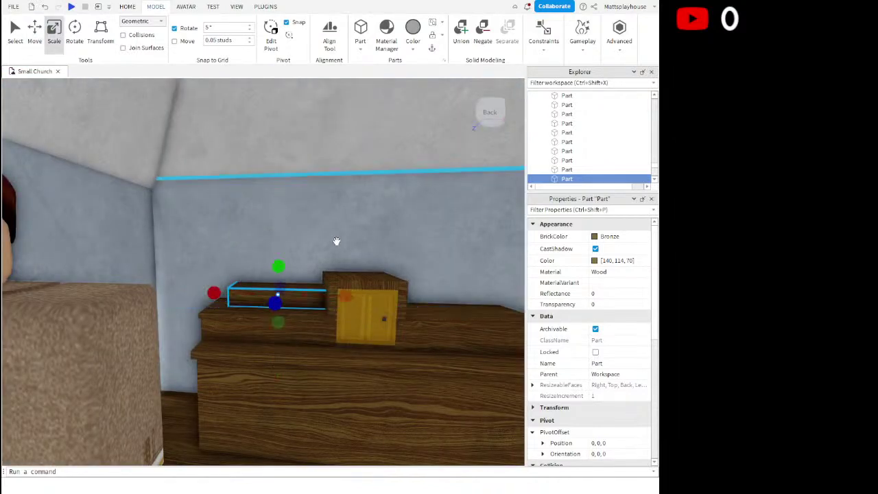
{"action": "left_click_drag", "start_coordinate": [279, 261], "coordinate": [279, 263]}
{"action": "scroll", "coordinate": [263, 215], "scroll_direction": "up", "scroll_amount": 2}
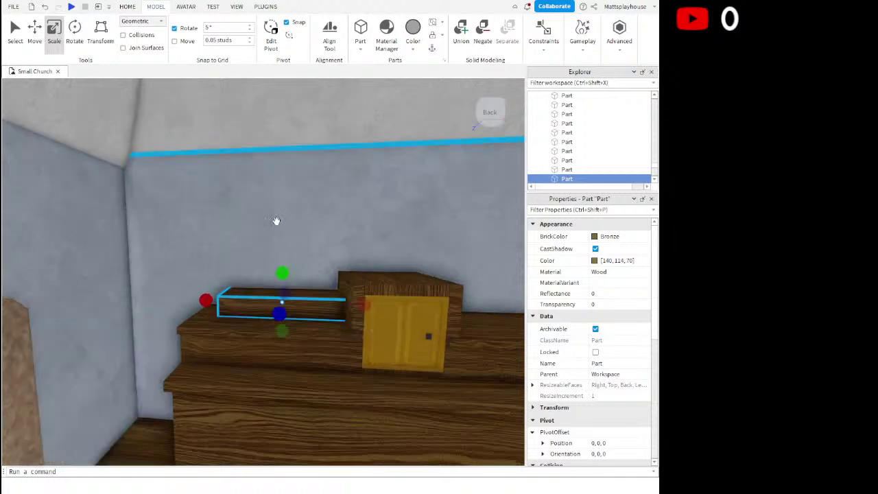
{"action": "right_click_drag", "start_coordinate": [263, 216], "coordinate": [272, 211]}
{"action": "left_click_drag", "start_coordinate": [270, 282], "coordinate": [272, 276]}
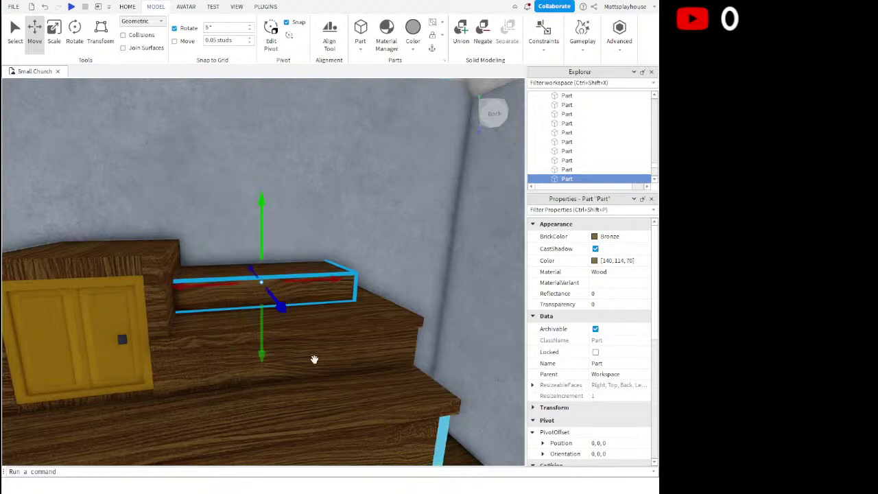
{"action": "scroll", "coordinate": [318, 316], "scroll_direction": "down", "scroll_amount": 5}
{"action": "left_click", "coordinate": [235, 215]}
{"action": "key", "text": "f"}
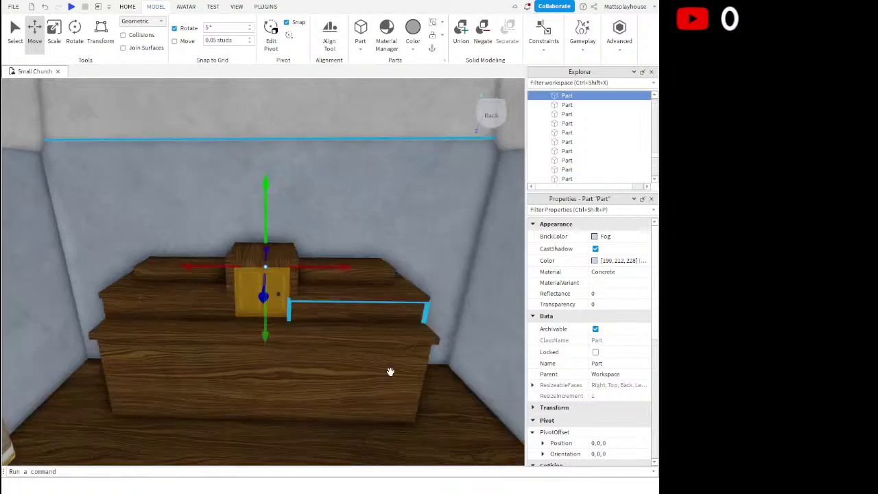
{"action": "scroll", "coordinate": [383, 357], "scroll_direction": "up", "scroll_amount": 4}
{"action": "scroll", "coordinate": [383, 354], "scroll_direction": "down", "scroll_amount": 5}
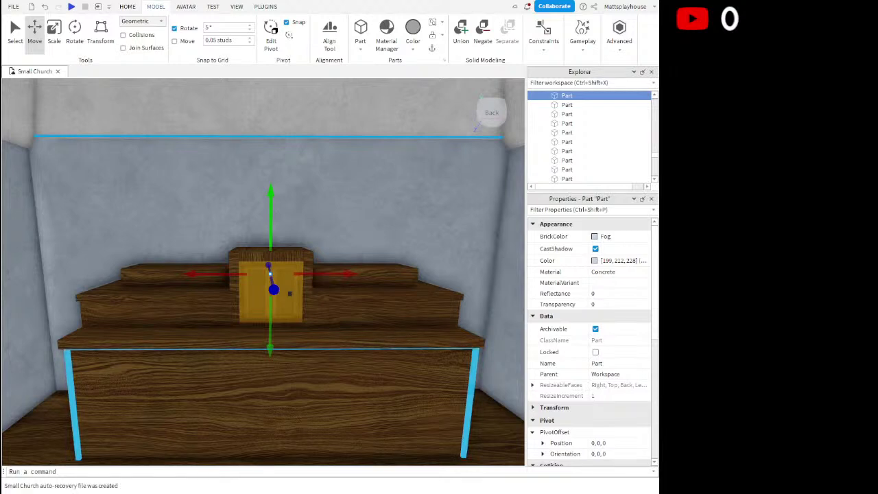
Duplicate the left set-back block and flatten the copy into a thin top slab that slightly overhangs the block's edges
{"action": "right_click_drag", "start_coordinate": [305, 227], "coordinate": [241, 286]}
{"action": "key", "text": "w"}
{"action": "left_click", "coordinate": [163, 298]}
{"action": "right_click_drag", "start_coordinate": [163, 299], "coordinate": [218, 297]}
{"action": "key", "text": "s"}
{"action": "key", "text": "d"}
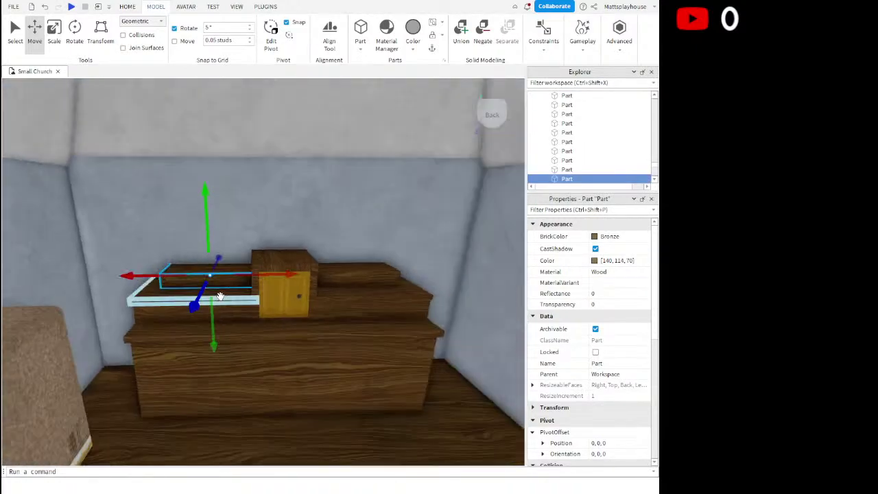
{"action": "key", "text": "a"}
{"action": "key", "text": "w"}
{"action": "left_click_drag", "start_coordinate": [313, 306], "coordinate": [315, 293]}
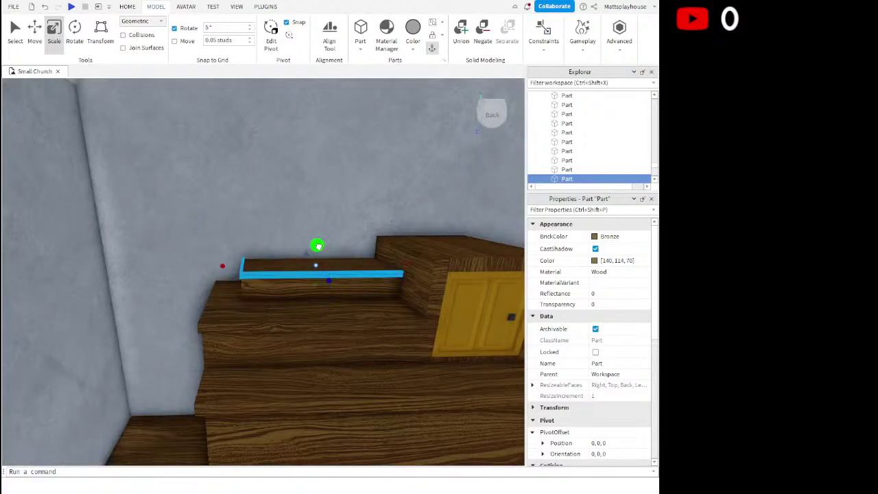
{"action": "left_click_drag", "start_coordinate": [327, 284], "coordinate": [328, 288]}
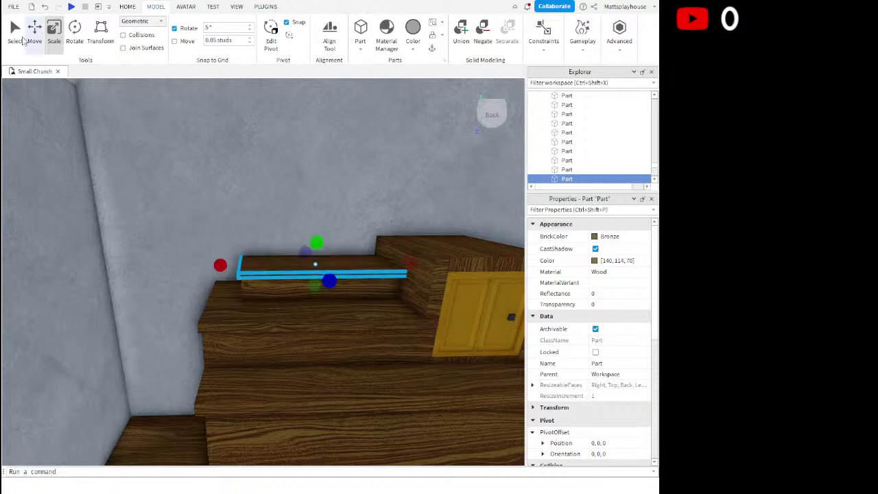
Copy the thin slab from the left set-back block onto the matching block on the right
{"action": "left_click_drag", "start_coordinate": [259, 264], "coordinate": [272, 256]}
{"action": "key", "text": "d"}
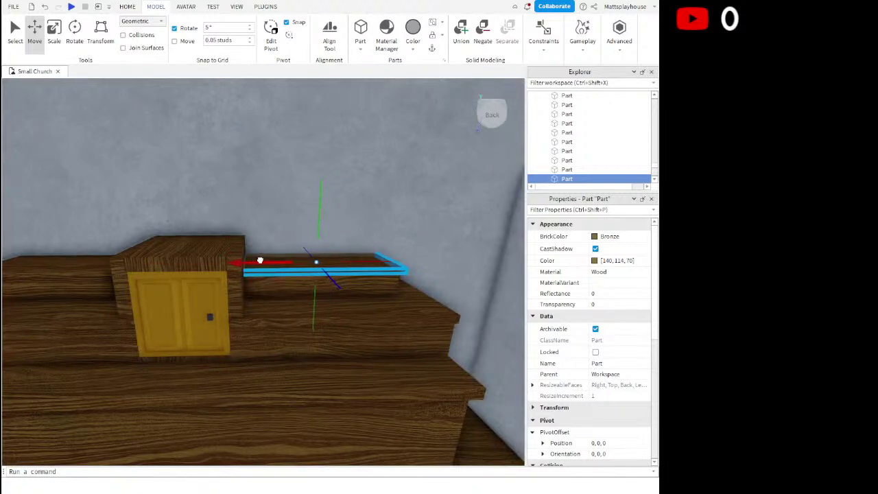
{"action": "left_click_drag", "start_coordinate": [259, 260], "coordinate": [258, 259]}
Examine the tiered altar and the surrounding apse from several distances
{"action": "right_click_drag", "start_coordinate": [260, 259], "coordinate": [275, 252]}
{"action": "key", "text": "w"}
{"action": "left_click", "coordinate": [298, 246]}
{"action": "key", "text": "s"}
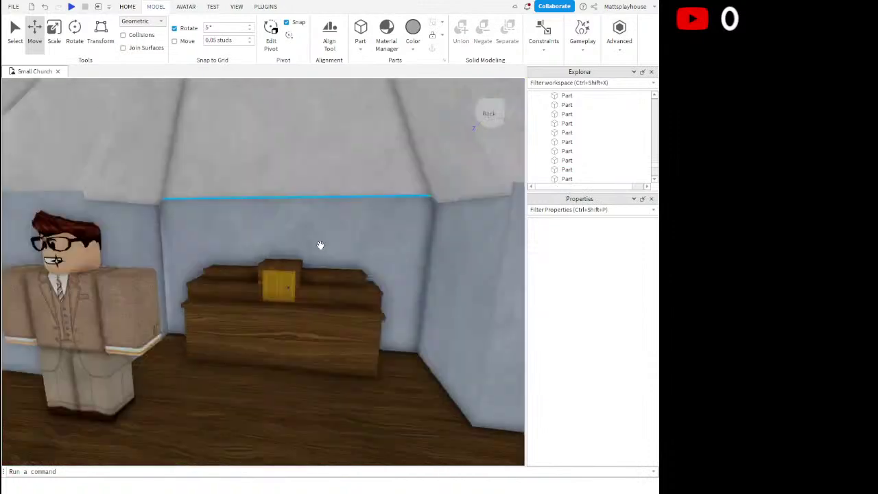
{"action": "key", "text": "w"}
{"action": "key", "text": "w"}
{"action": "key", "text": "s"}
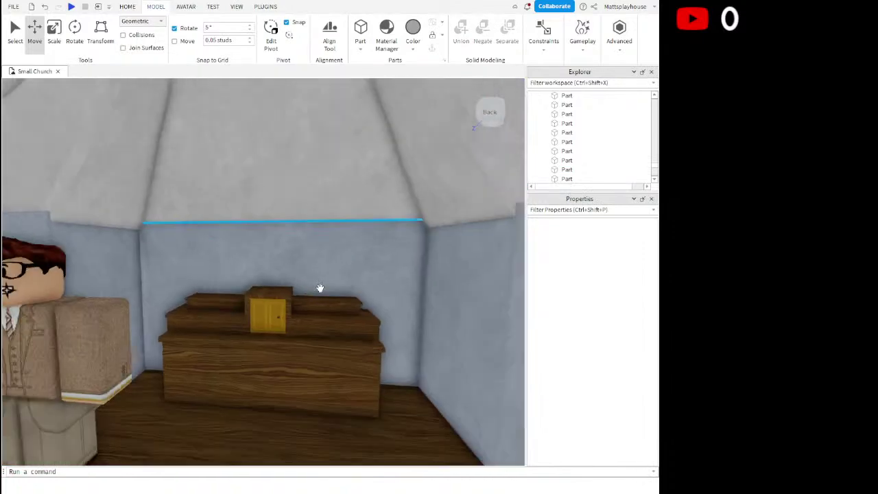
{"action": "key", "text": "w"}
{"action": "key", "text": "s"}
{"action": "key", "text": "s"}
{"action": "right_click_drag", "start_coordinate": [319, 288], "coordinate": [320, 289]}
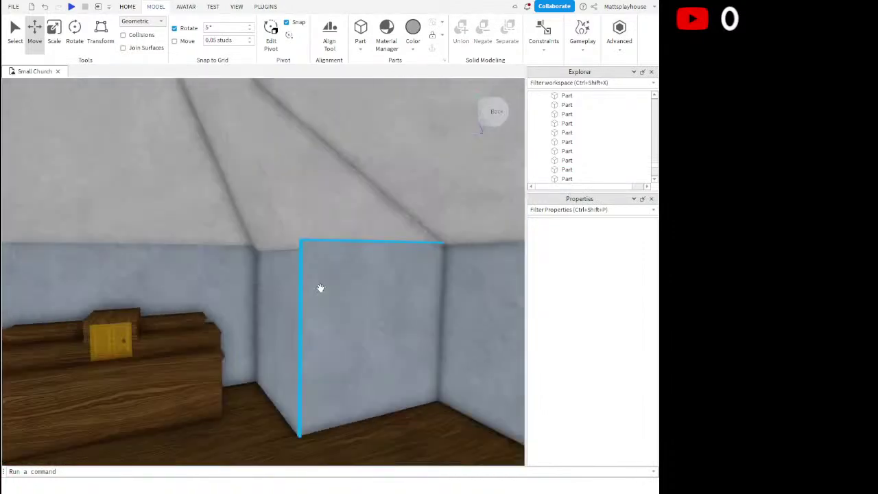
Bring the crucifix model from outside the church onto the top of the altar cabinet
{"action": "key", "text": "w"}
{"action": "key", "text": "s"}
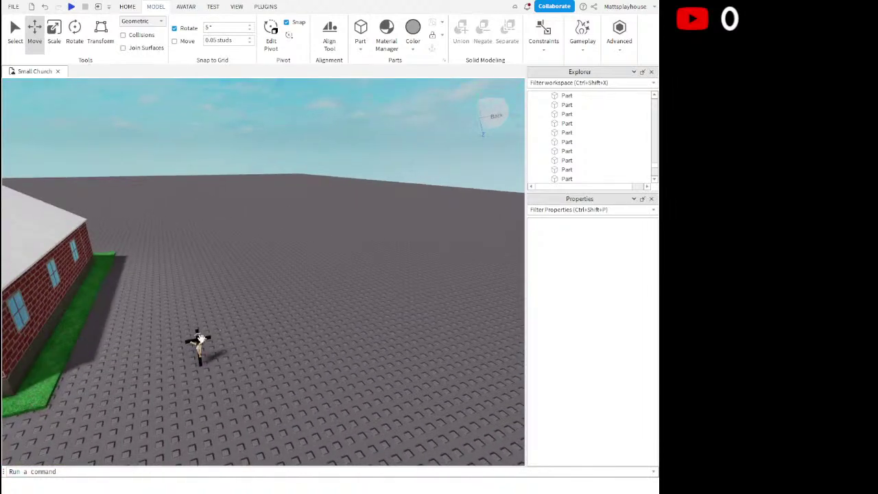
{"action": "left_click", "coordinate": [200, 339]}
{"action": "right_click_drag", "start_coordinate": [199, 339], "coordinate": [200, 340]}
{"action": "key", "text": "a"}
{"action": "key", "text": "a"}
{"action": "key", "text": "w"}
{"action": "left_click_drag", "start_coordinate": [199, 339], "coordinate": [245, 358]}
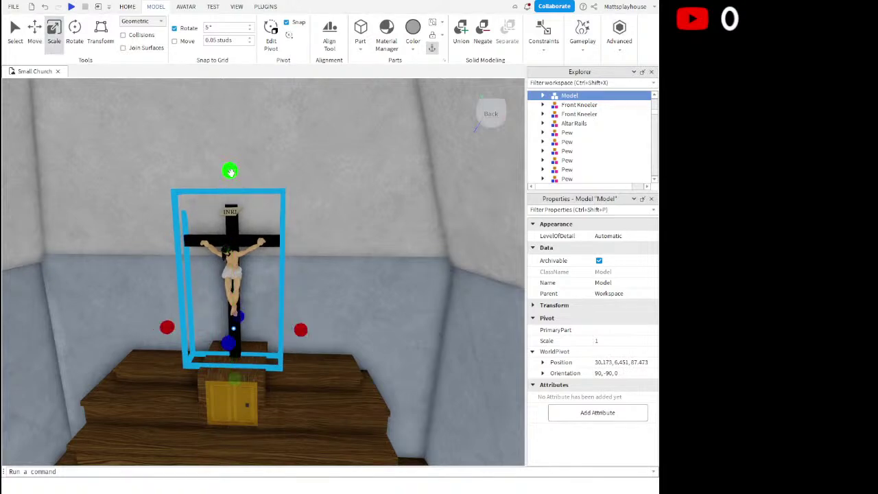
Scale the crucifix model down to suit the size of the altar cabinet
{"action": "left_click_drag", "start_coordinate": [230, 171], "coordinate": [263, 289]}
{"action": "scroll", "coordinate": [278, 257], "scroll_direction": "down", "scroll_amount": 3}
{"action": "scroll", "coordinate": [280, 254], "scroll_direction": "up", "scroll_amount": 6}
{"action": "left_click", "coordinate": [311, 227]}
{"action": "scroll", "coordinate": [310, 228], "scroll_direction": "down", "scroll_amount": 5}
{"action": "scroll", "coordinate": [310, 228], "scroll_direction": "up", "scroll_amount": 2}
{"action": "right_click_drag", "start_coordinate": [309, 229], "coordinate": [298, 219]}
Adjust the crucifix's depth and height so it stands on the top of the cabinet
{"action": "left_click", "coordinate": [307, 208]}
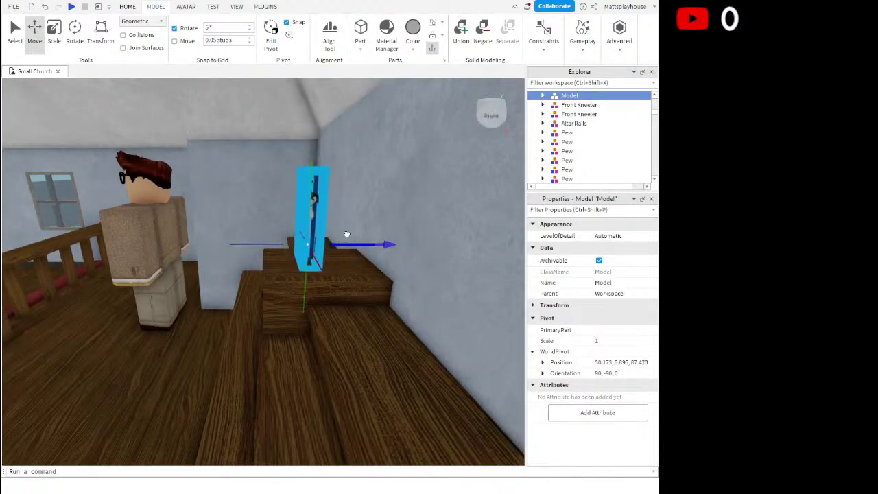
{"action": "left_click_drag", "start_coordinate": [323, 156], "coordinate": [323, 150]}
{"action": "right_click_drag", "start_coordinate": [330, 212], "coordinate": [322, 215]}
{"action": "scroll", "coordinate": [321, 216], "scroll_direction": "down", "scroll_amount": 2}
Shrink the wooden block on top of the altar cabinet in depth and width to form a small crucifix base
{"action": "left_click", "coordinate": [306, 264]}
{"action": "left_click", "coordinate": [57, 42]}
{"action": "right_click_drag", "start_coordinate": [418, 288], "coordinate": [415, 293]}
{"action": "left_click_drag", "start_coordinate": [277, 279], "coordinate": [300, 273]}
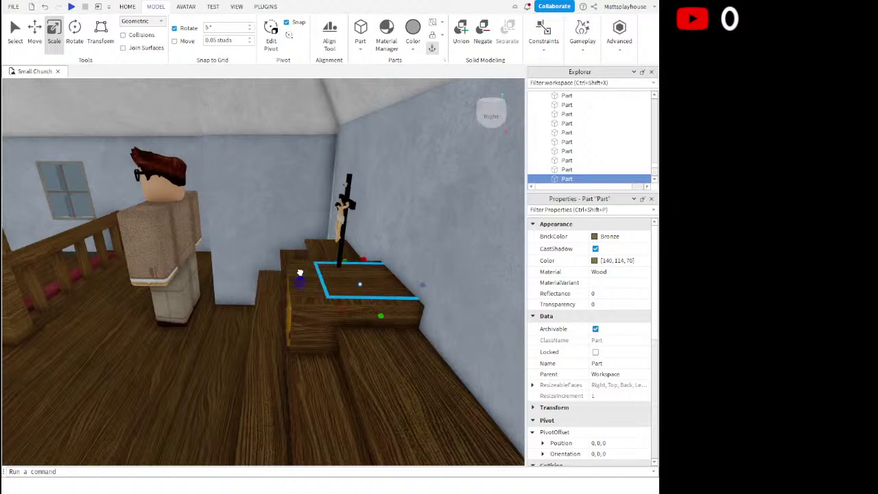
{"action": "right_click_drag", "start_coordinate": [371, 280], "coordinate": [369, 280]}
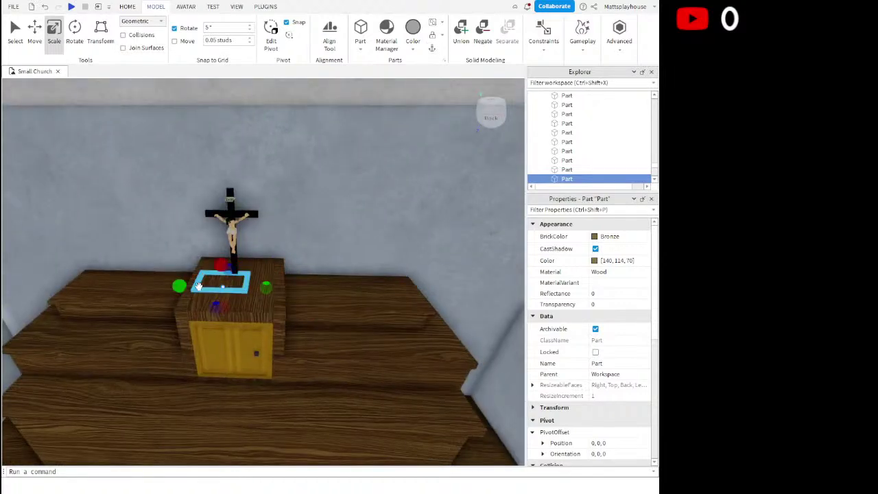
{"action": "scroll", "coordinate": [290, 297], "scroll_direction": "up", "scroll_amount": 4}
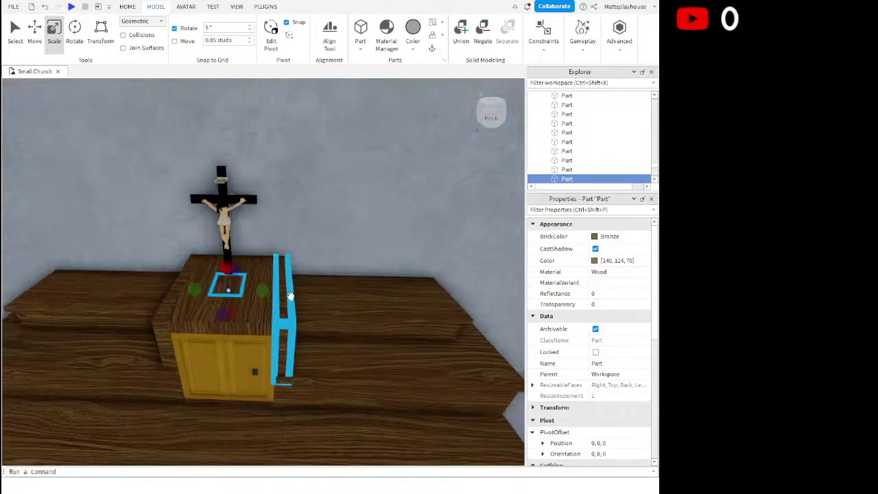
{"action": "right_click_drag", "start_coordinate": [267, 304], "coordinate": [266, 304]}
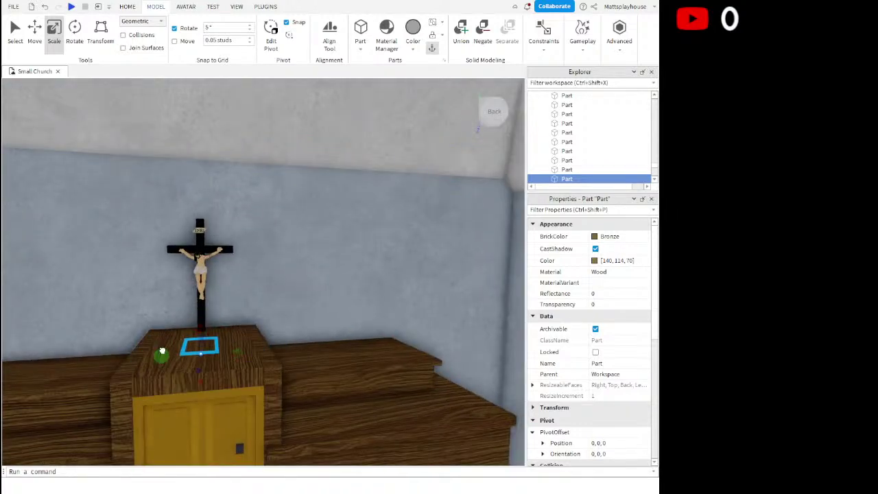
Fine-tune the width of the small base block so it sits centred beneath the crucifix
{"action": "right_click_drag", "start_coordinate": [207, 369], "coordinate": [210, 371]}
{"action": "scroll", "coordinate": [210, 371], "scroll_direction": "down", "scroll_amount": 4}
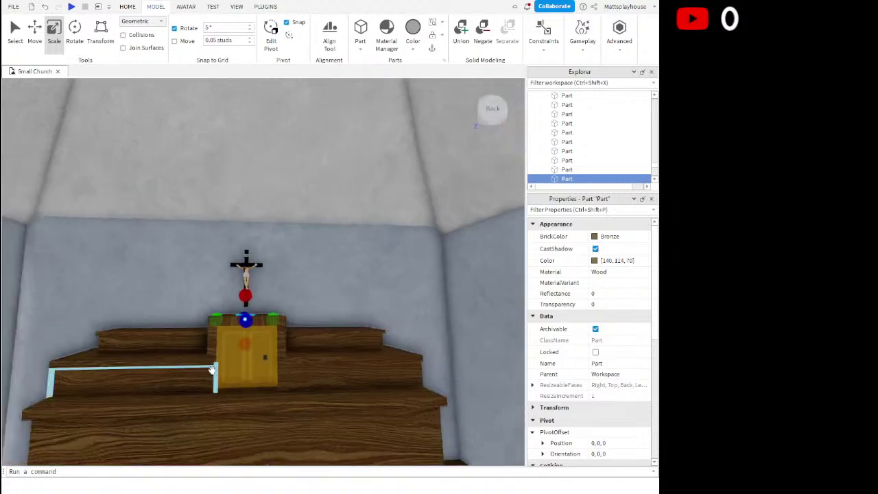
{"action": "scroll", "coordinate": [246, 345], "scroll_direction": "up", "scroll_amount": 3}
{"action": "right_click_drag", "start_coordinate": [245, 346], "coordinate": [251, 352]}
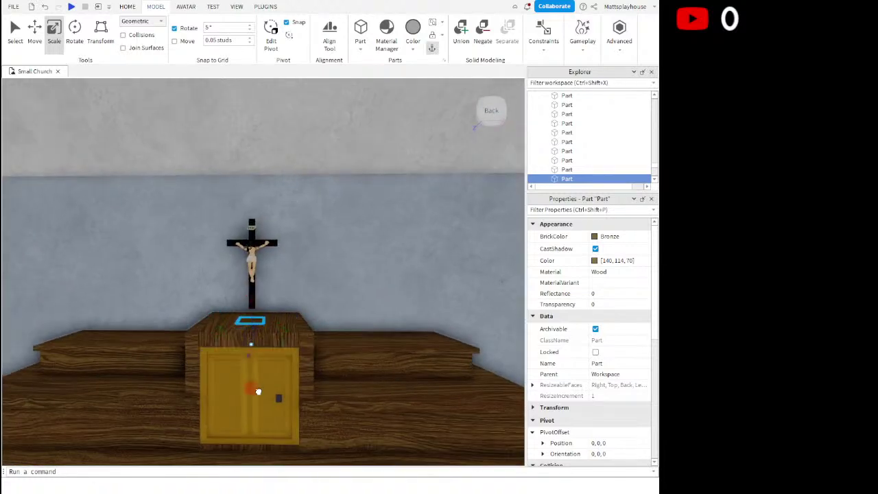
{"action": "scroll", "coordinate": [259, 392], "scroll_direction": "up", "scroll_amount": 4}
{"action": "right_click_drag", "start_coordinate": [259, 391], "coordinate": [257, 387]}
{"action": "scroll", "coordinate": [257, 387], "scroll_direction": "up", "scroll_amount": 2}
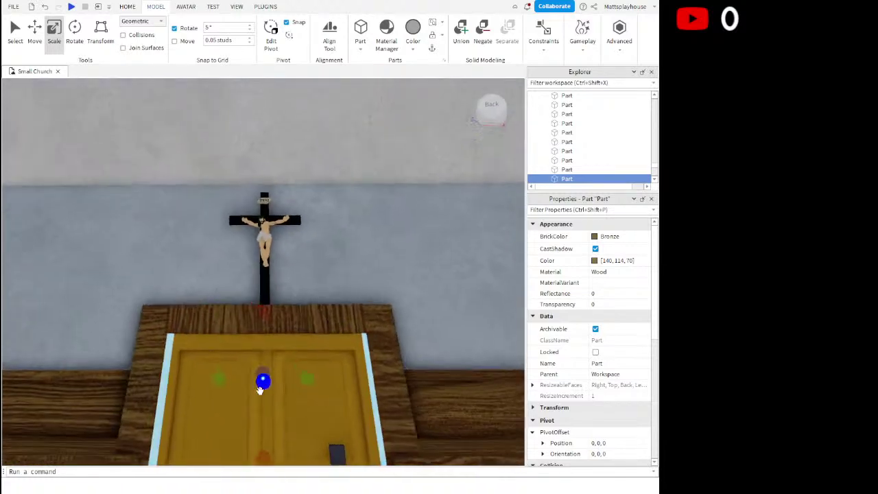
{"action": "right_click_drag", "start_coordinate": [308, 377], "coordinate": [311, 377]}
{"action": "left_click_drag", "start_coordinate": [311, 378], "coordinate": [316, 378]}
{"action": "right_click_drag", "start_coordinate": [315, 377], "coordinate": [319, 367]}
Increase the base block's height above the cabinet top and adjust its depth around the foot of the cross
{"action": "left_click_drag", "start_coordinate": [269, 277], "coordinate": [287, 254]}
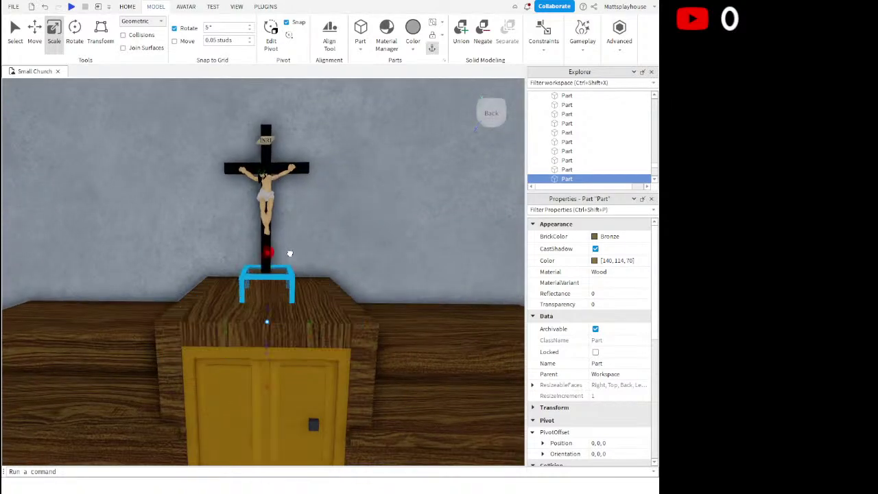
{"action": "right_click_drag", "start_coordinate": [290, 263], "coordinate": [291, 268]}
{"action": "left_click_drag", "start_coordinate": [264, 350], "coordinate": [278, 291]}
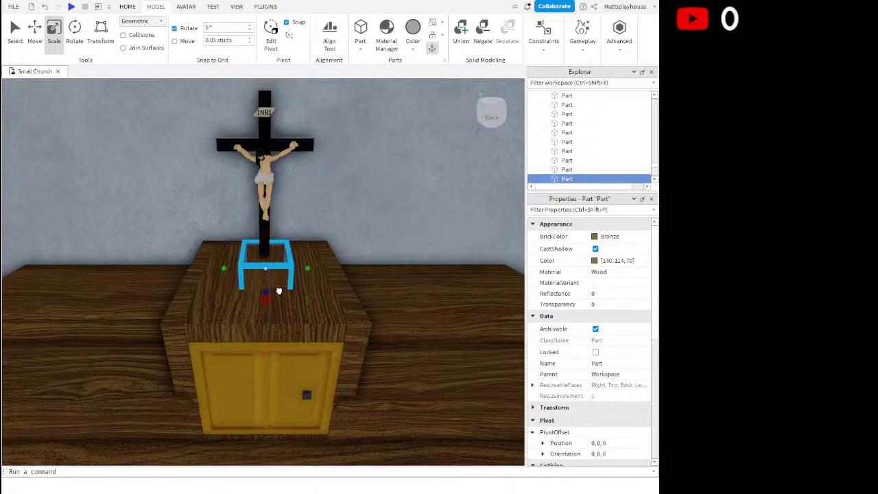
Raise the crucifix model to a Y position of 6.081 so it stands on the wooden base
{"action": "left_click", "coordinate": [349, 227]}
{"action": "scroll", "coordinate": [343, 240], "scroll_direction": "down", "scroll_amount": 4}
{"action": "right_click_drag", "start_coordinate": [343, 241], "coordinate": [324, 268]}
{"action": "scroll", "coordinate": [324, 268], "scroll_direction": "up", "scroll_amount": 3}
{"action": "left_click", "coordinate": [253, 268]}
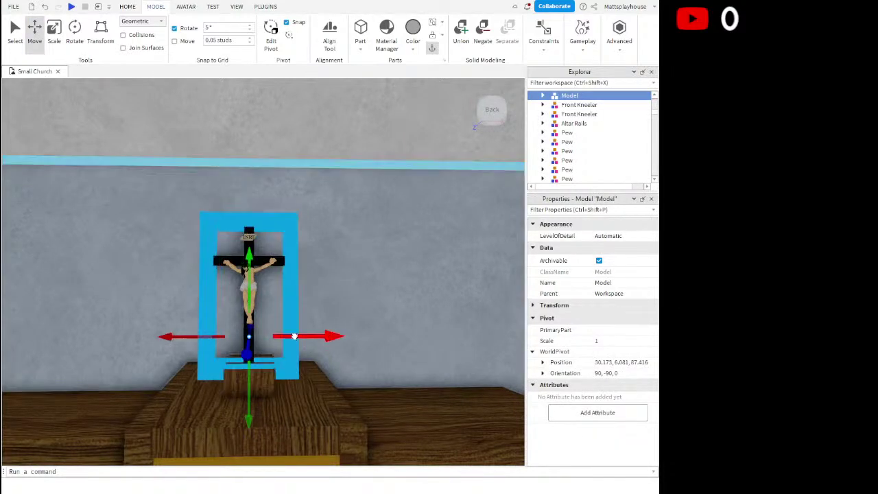
Nudge the crucifix sideways to an X position of 30.182 to centre it on the base
{"action": "left_click_drag", "start_coordinate": [295, 336], "coordinate": [296, 335]}
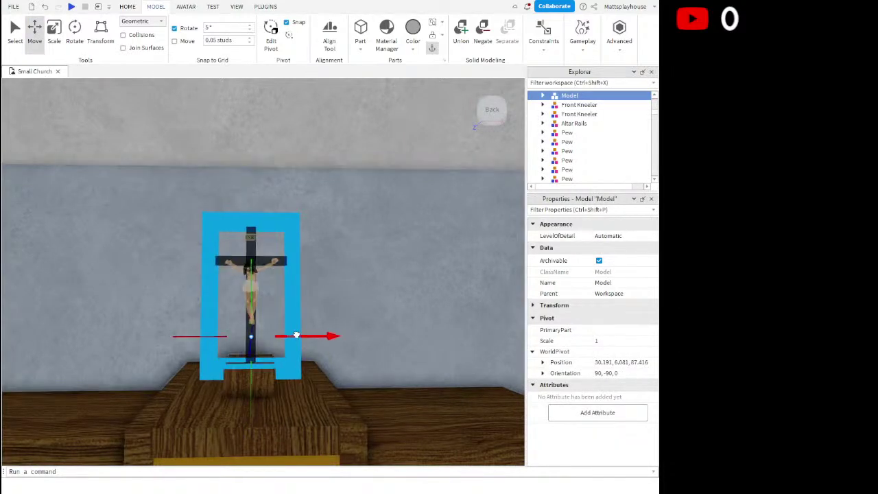
{"action": "scroll", "coordinate": [296, 326], "scroll_direction": "down", "scroll_amount": 5}
{"action": "right_click_drag", "start_coordinate": [296, 327], "coordinate": [296, 324]}
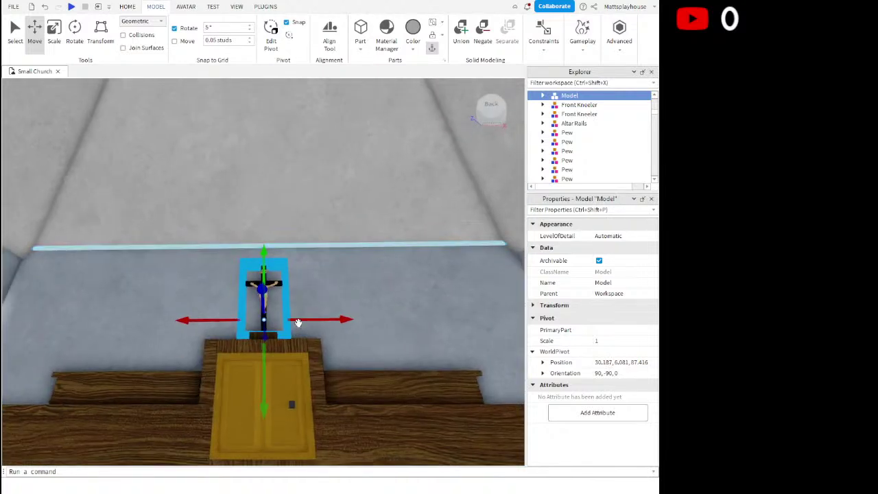
{"action": "left_click", "coordinate": [314, 301]}
{"action": "scroll", "coordinate": [315, 300], "scroll_direction": "up", "scroll_amount": 3}
{"action": "left_click", "coordinate": [289, 320]}
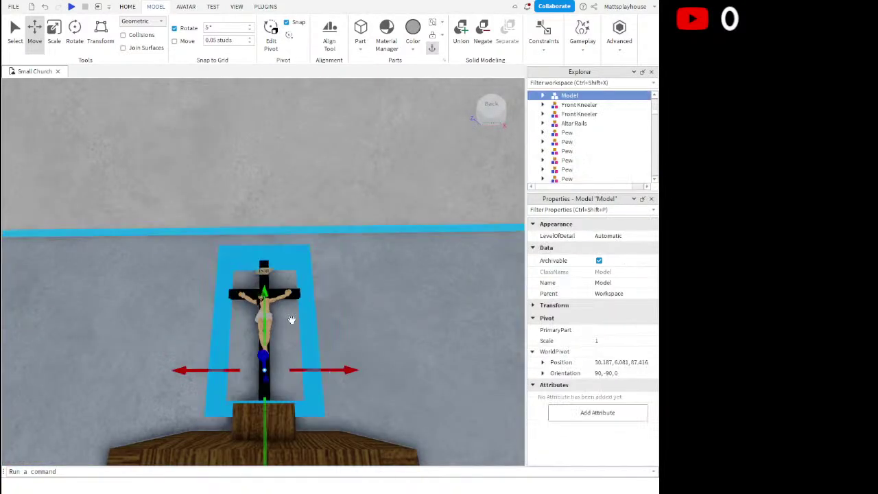
{"action": "left_click_drag", "start_coordinate": [293, 370], "coordinate": [294, 369]}
{"action": "scroll", "coordinate": [307, 345], "scroll_direction": "up", "scroll_amount": 5}
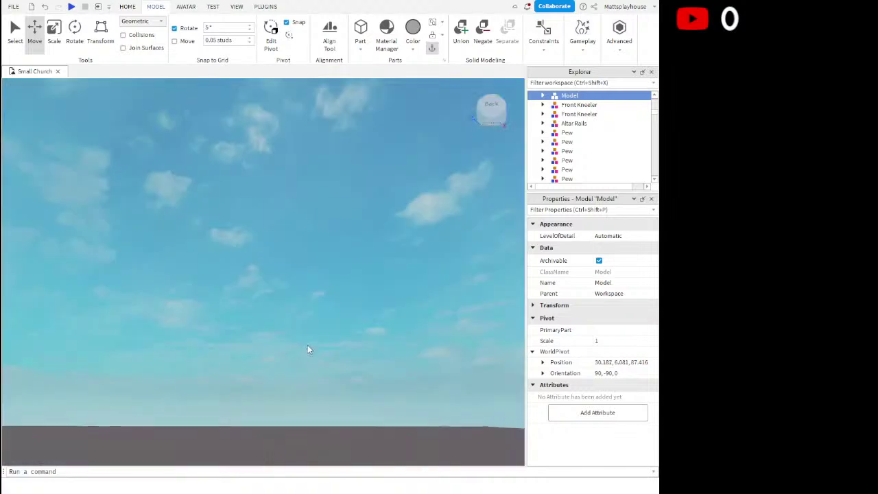
Deselect the crucifix and examine its alignment on the altar from near and far
{"action": "left_click", "coordinate": [308, 345]}
{"action": "scroll", "coordinate": [308, 346], "scroll_direction": "down", "scroll_amount": 2}
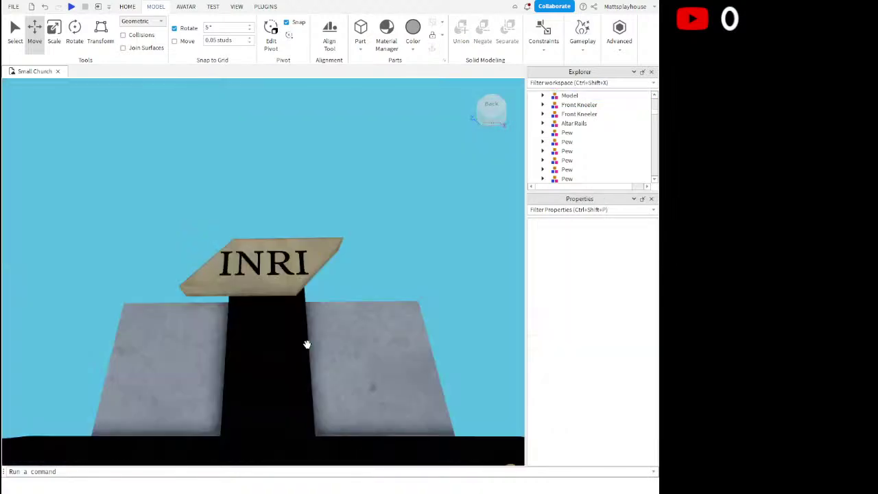
{"action": "scroll", "coordinate": [308, 345], "scroll_direction": "down", "scroll_amount": 5}
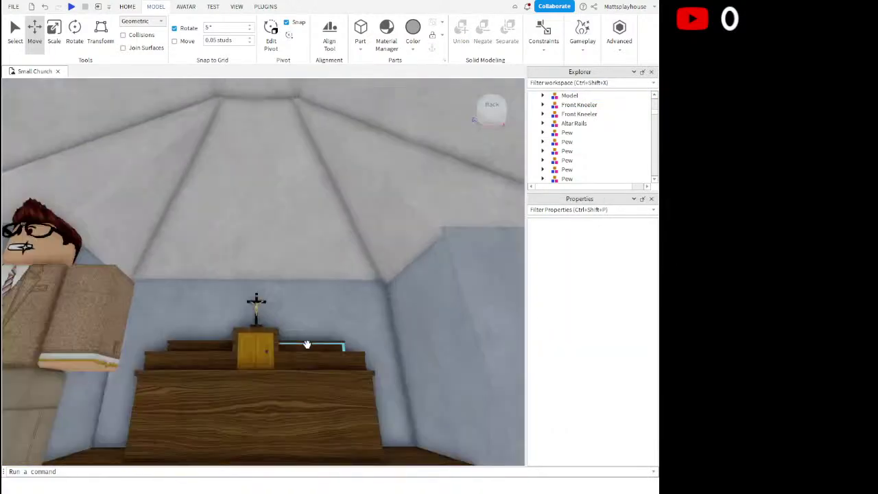
{"action": "scroll", "coordinate": [307, 345], "scroll_direction": "up", "scroll_amount": 2}
{"action": "right_click_drag", "start_coordinate": [307, 345], "coordinate": [310, 353]}
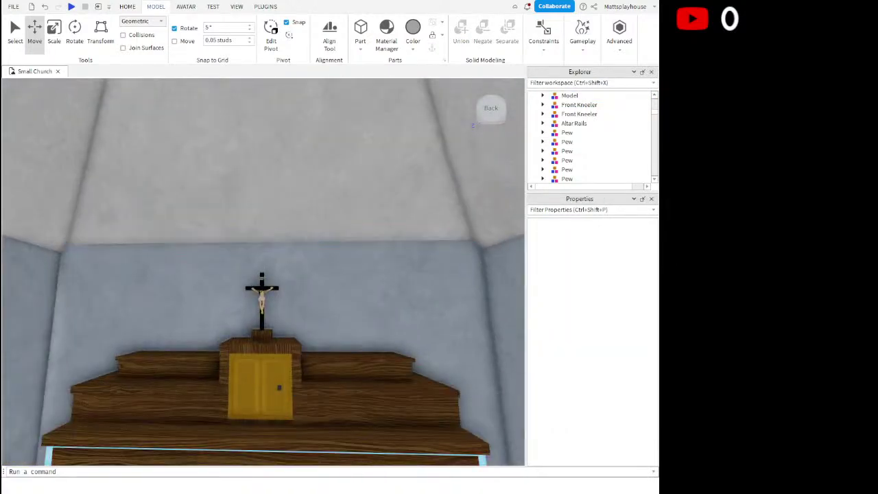
{"action": "scroll", "coordinate": [352, 372], "scroll_direction": "up", "scroll_amount": 4}
{"action": "right_click_drag", "start_coordinate": [353, 372], "coordinate": [348, 369]}
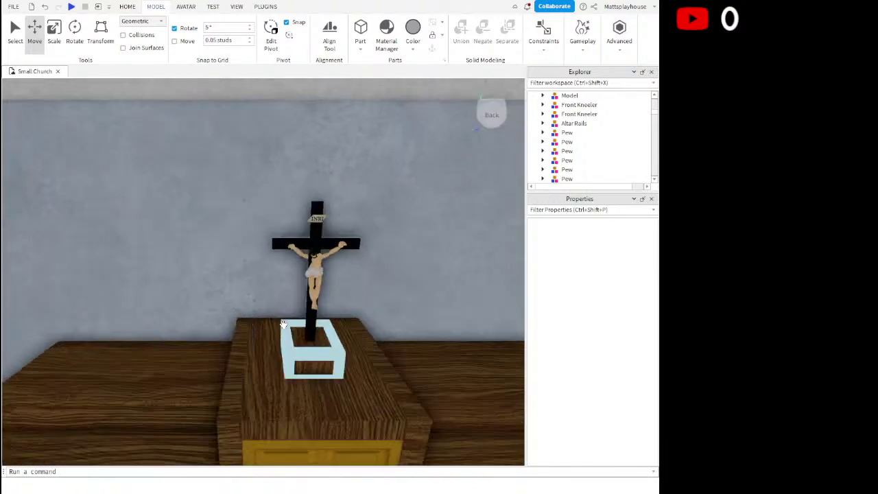
{"action": "left_click", "coordinate": [235, 347]}
{"action": "left_click", "coordinate": [54, 32]}
{"action": "right_click_drag", "start_coordinate": [263, 259], "coordinate": [263, 258]}
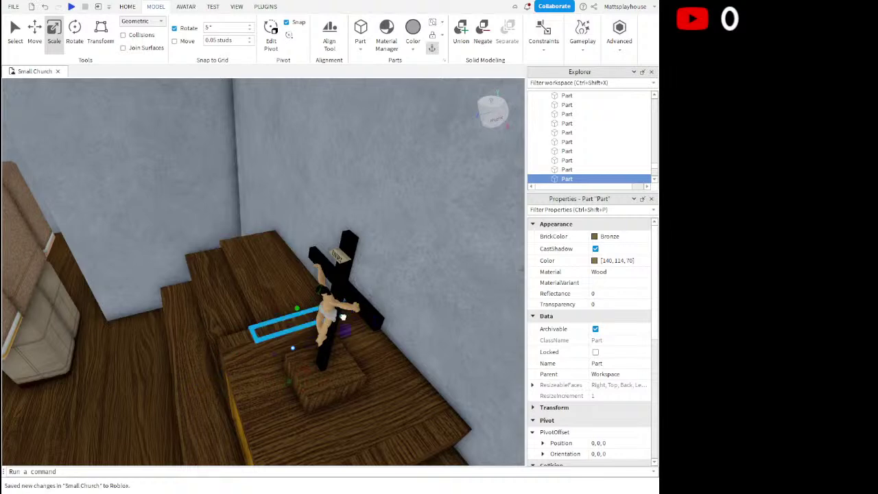
{"action": "right_click_drag", "start_coordinate": [325, 286], "coordinate": [286, 288]}
{"action": "left_click", "coordinate": [227, 280], "text": "ctrl"}
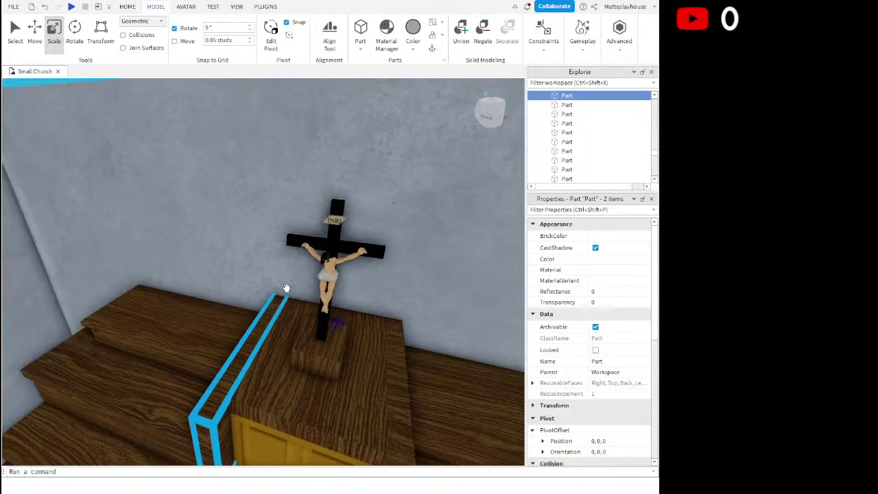
Activate the Move tool and select every object in the workspace
{"action": "left_click", "coordinate": [75, 39]}
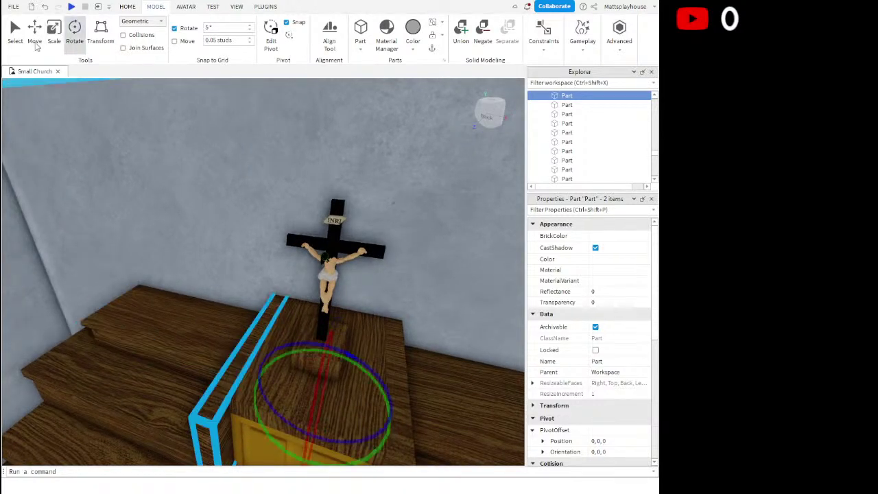
{"action": "left_click", "coordinate": [35, 38]}
{"action": "key", "text": "ctrl+a"}
{"action": "right_click_drag", "start_coordinate": [371, 291], "coordinate": [379, 295]}
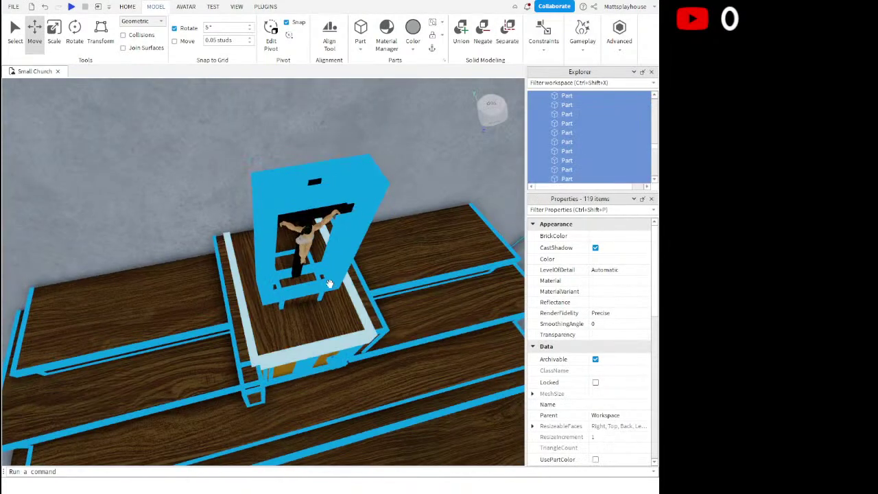
Examine the selection outlines around the altar, the pews and the church roof from several angles
{"action": "right_click_drag", "start_coordinate": [317, 206], "coordinate": [317, 206]}
{"action": "right_click_drag", "start_coordinate": [173, 227], "coordinate": [169, 227]}
{"action": "scroll", "coordinate": [169, 227], "scroll_direction": "down", "scroll_amount": 5}
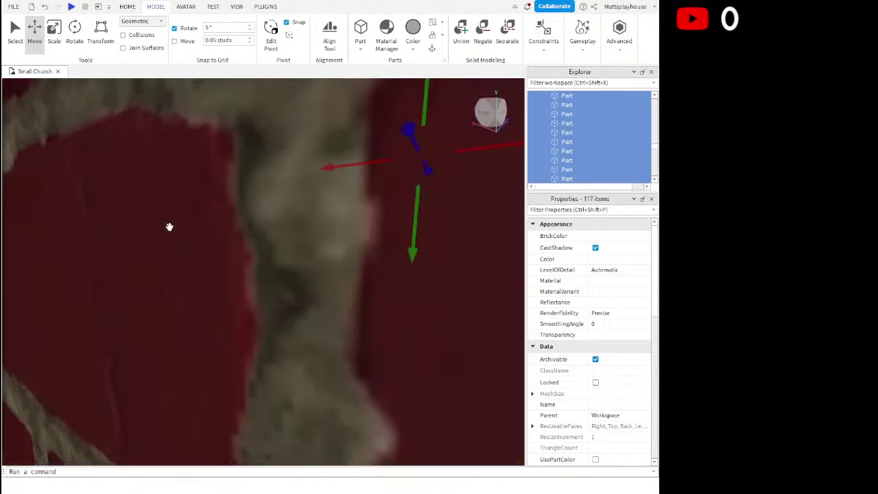
{"action": "scroll", "coordinate": [129, 251], "scroll_direction": "up", "scroll_amount": 3}
{"action": "scroll", "coordinate": [129, 250], "scroll_direction": "up", "scroll_amount": 5}
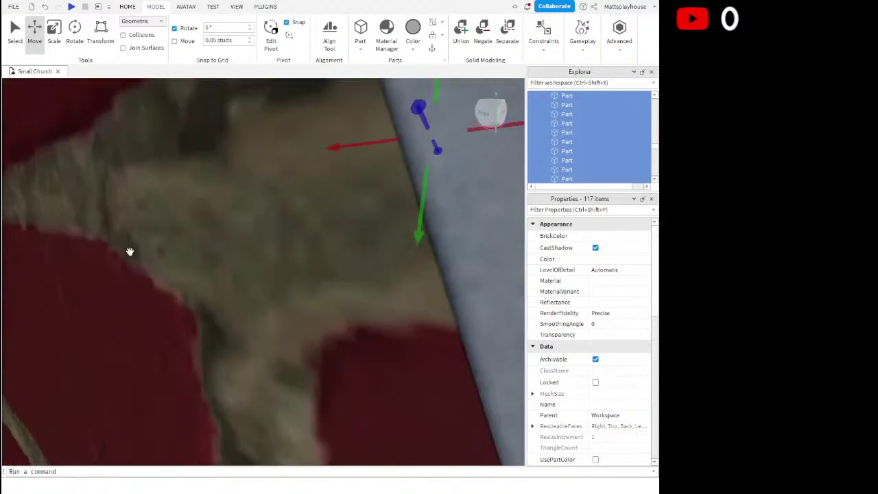
{"action": "right_click_drag", "start_coordinate": [193, 246], "coordinate": [194, 246]}
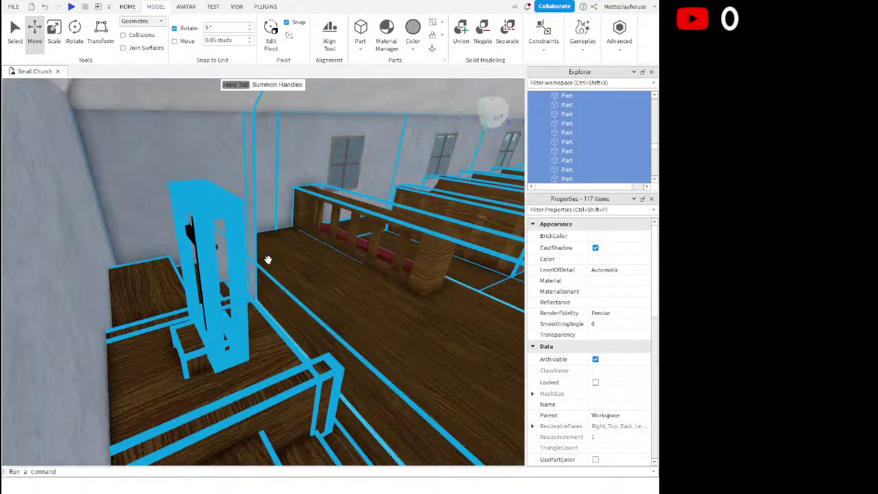
{"action": "scroll", "coordinate": [268, 260], "scroll_direction": "down", "scroll_amount": 5}
{"action": "scroll", "coordinate": [259, 264], "scroll_direction": "up", "scroll_amount": 4}
{"action": "right_click_drag", "start_coordinate": [260, 264], "coordinate": [259, 263]}
{"action": "scroll", "coordinate": [259, 263], "scroll_direction": "up", "scroll_amount": 5}
{"action": "mouse_move", "coordinate": [322, 261]}
{"action": "right_mouse_down"}
{"action": "mouse_move", "coordinate": [317, 269]}
{"action": "mouse_move", "coordinate": [312, 253]}
{"action": "right_mouse_up"}
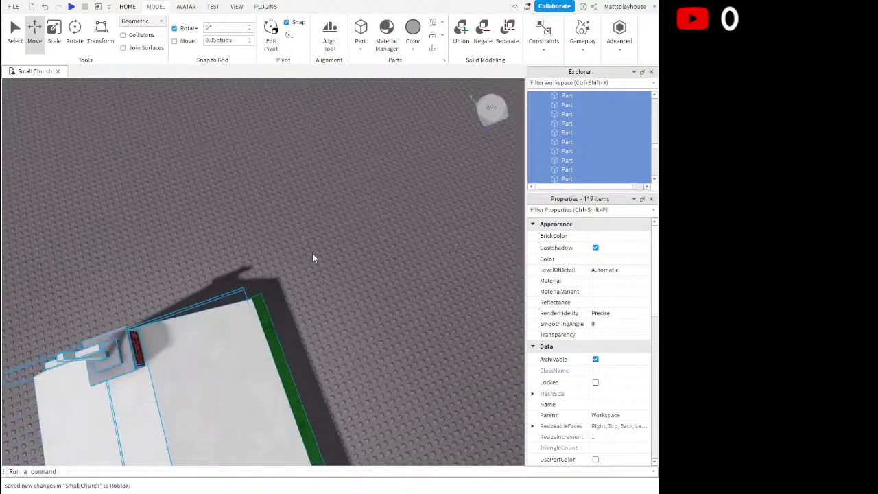
Switch to the Select tool and check the whole church from outside with all its parts selected
{"action": "left_click", "coordinate": [53, 38]}
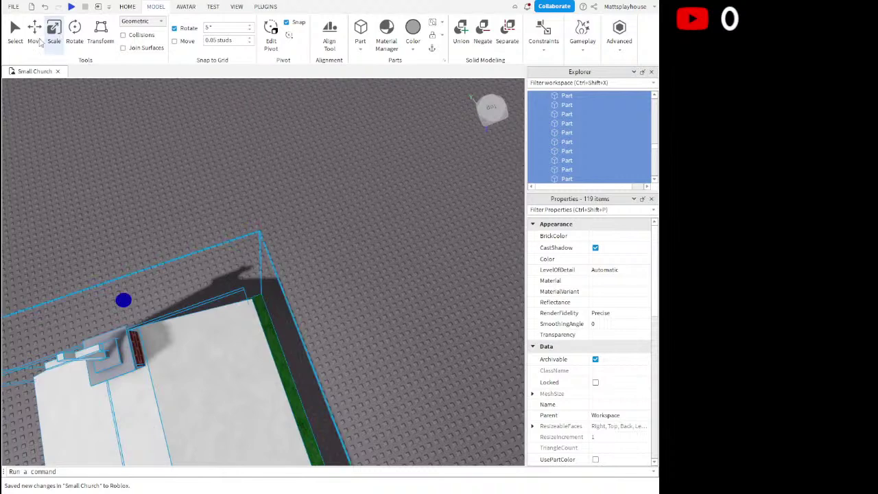
{"action": "left_click", "coordinate": [130, 7]}
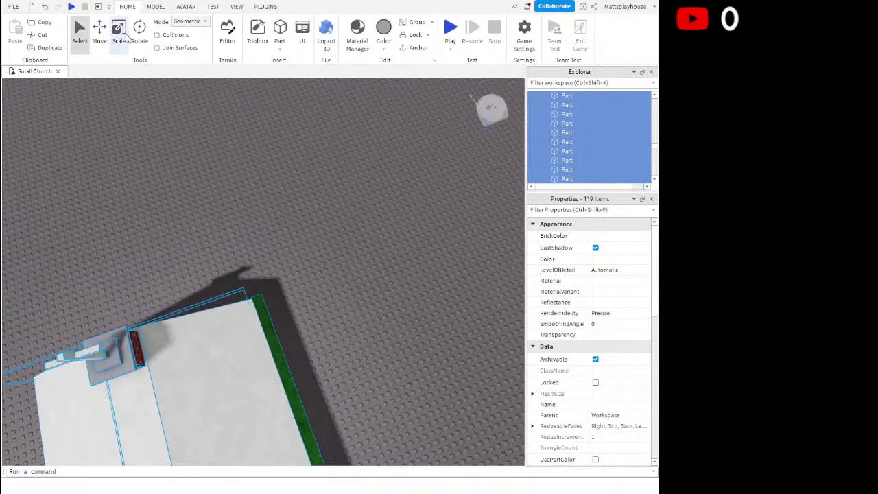
{"action": "left_click", "coordinate": [86, 40]}
{"action": "right_click_drag", "start_coordinate": [328, 191], "coordinate": [329, 191]}
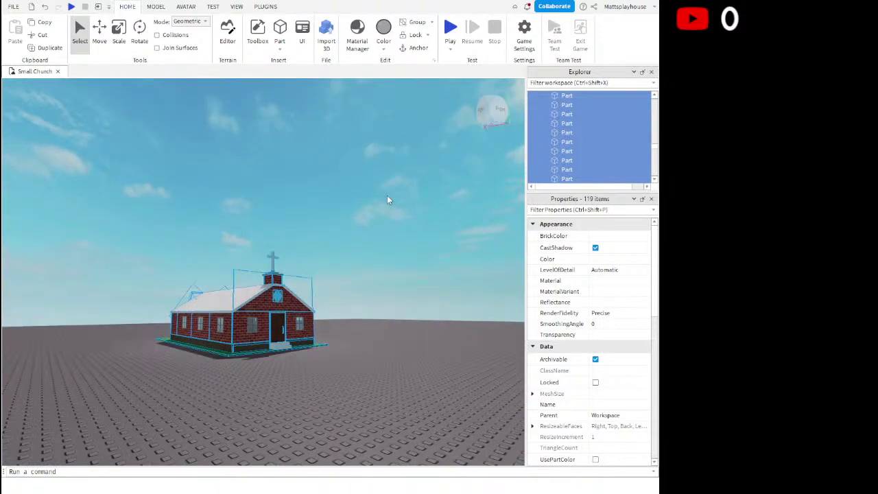